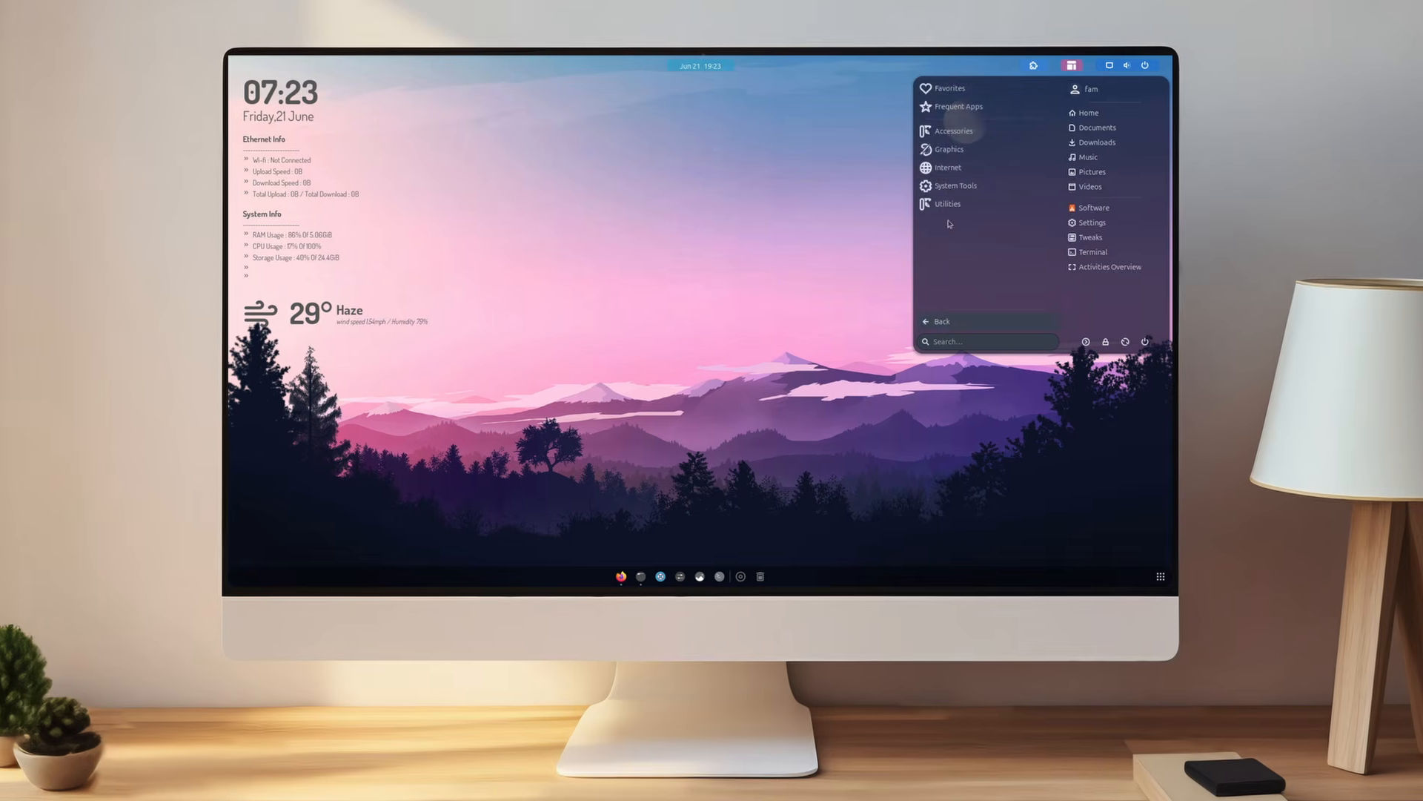
{"action": "left_click", "coordinate": [1123, 65]}
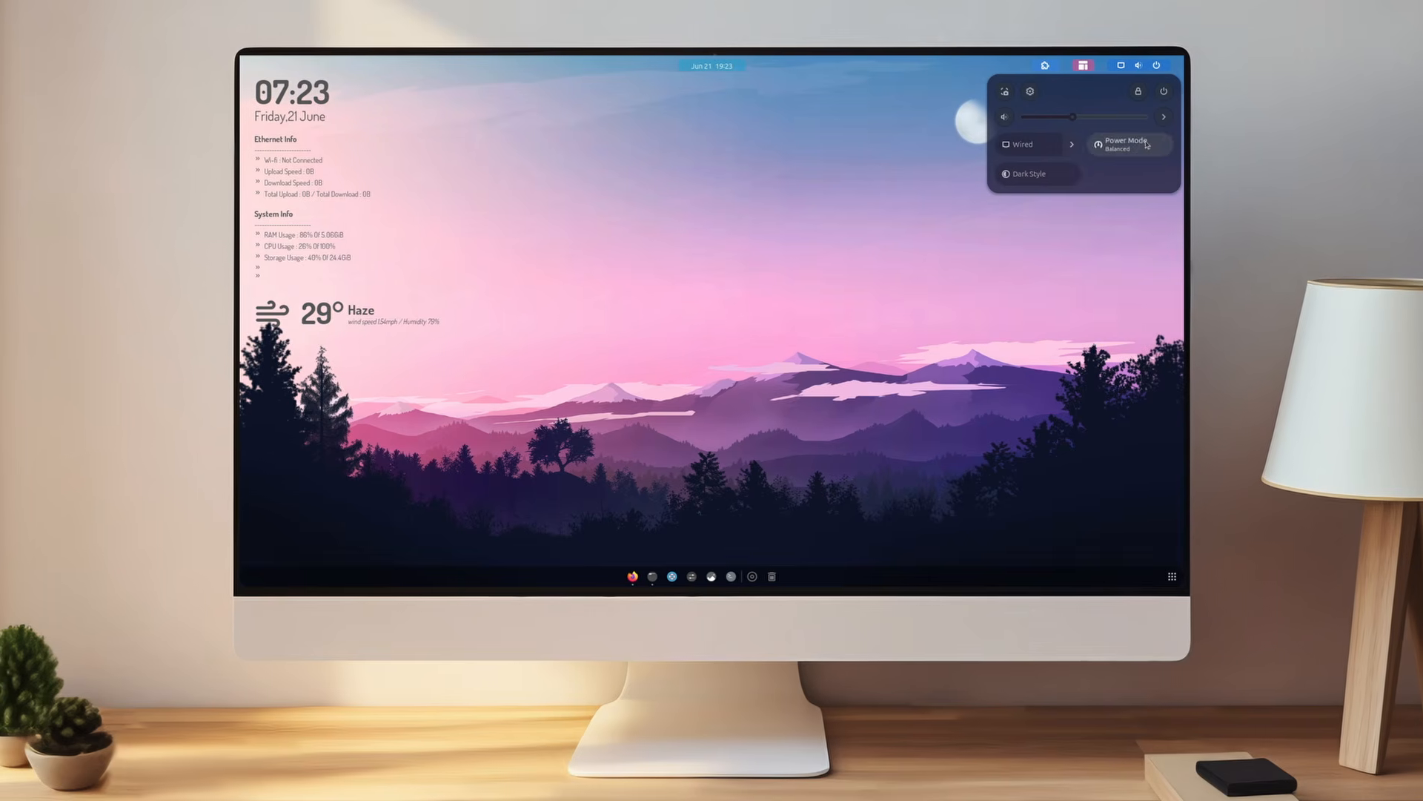
{"action": "left_click", "coordinate": [1161, 91]}
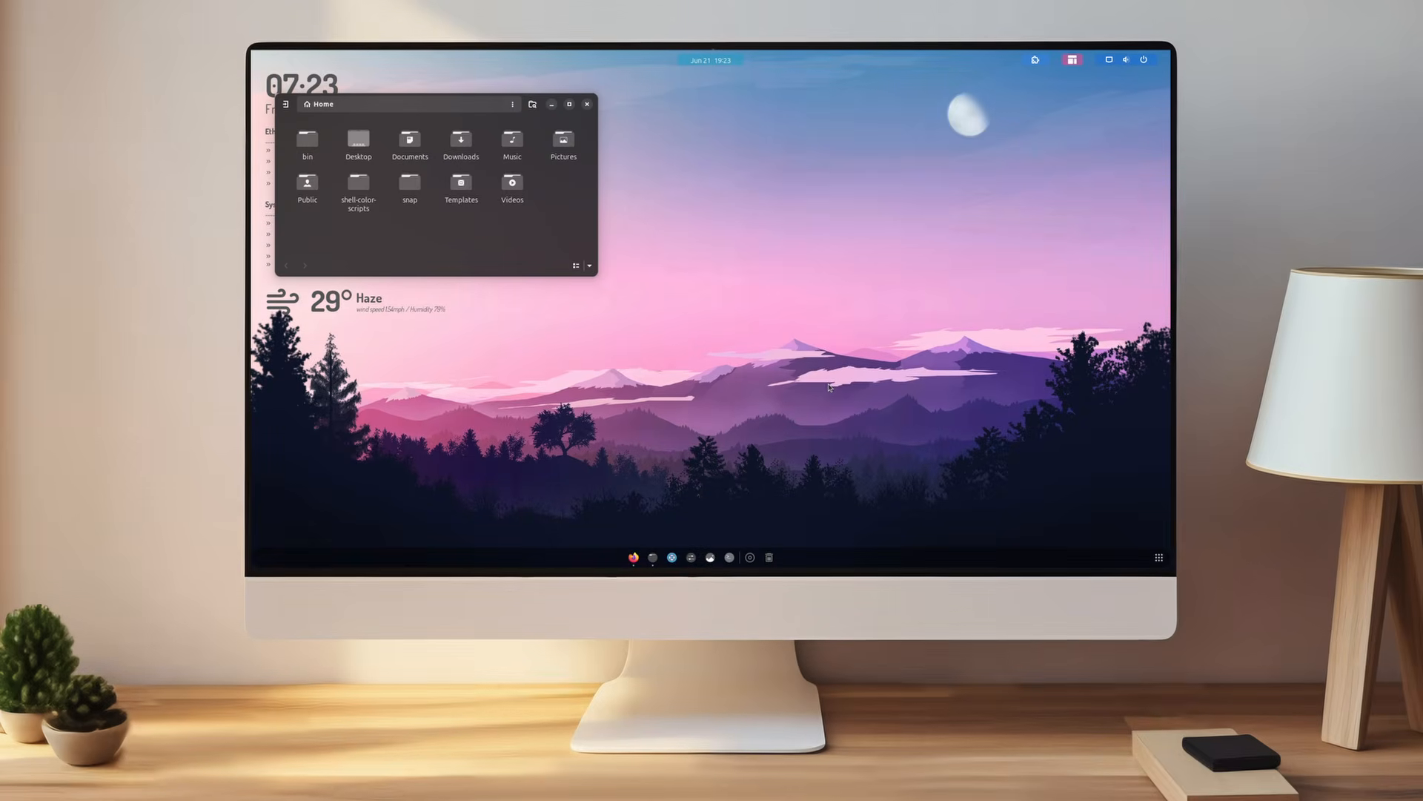
{"action": "left_click_drag", "start_coordinate": [466, 106], "coordinate": [748, 233]}
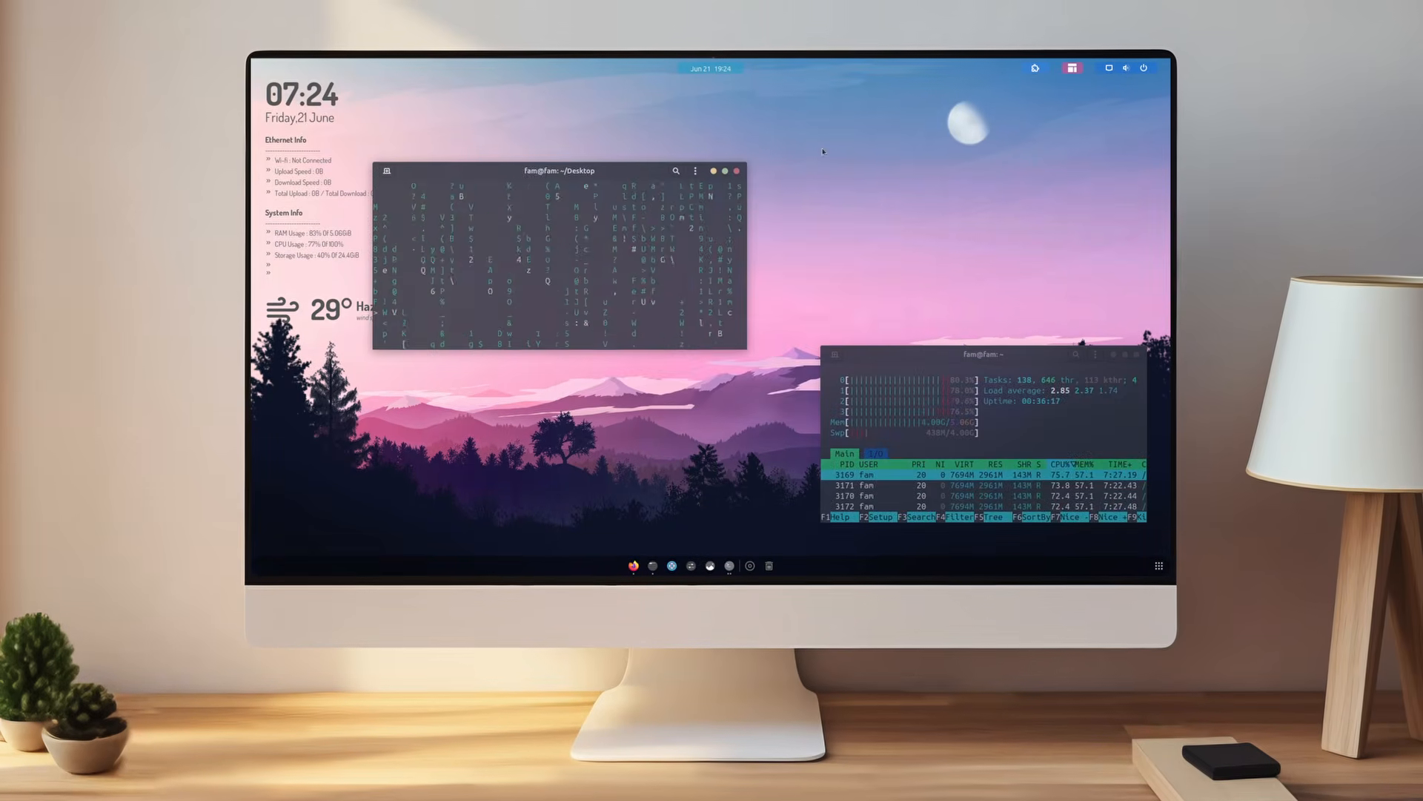
{"action": "left_click_drag", "start_coordinate": [823, 151], "coordinate": [754, 384]}
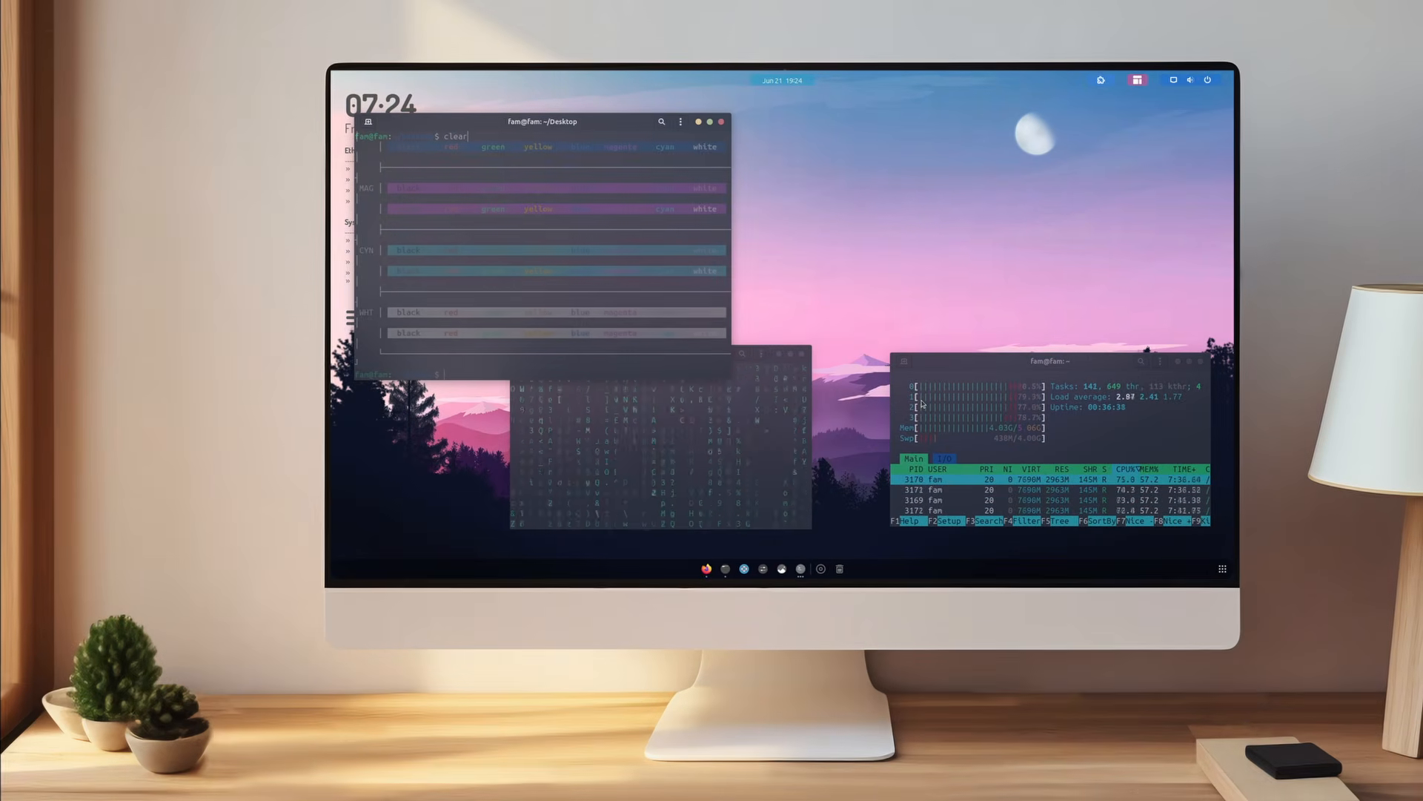
{"action": "key", "text": "Return"}
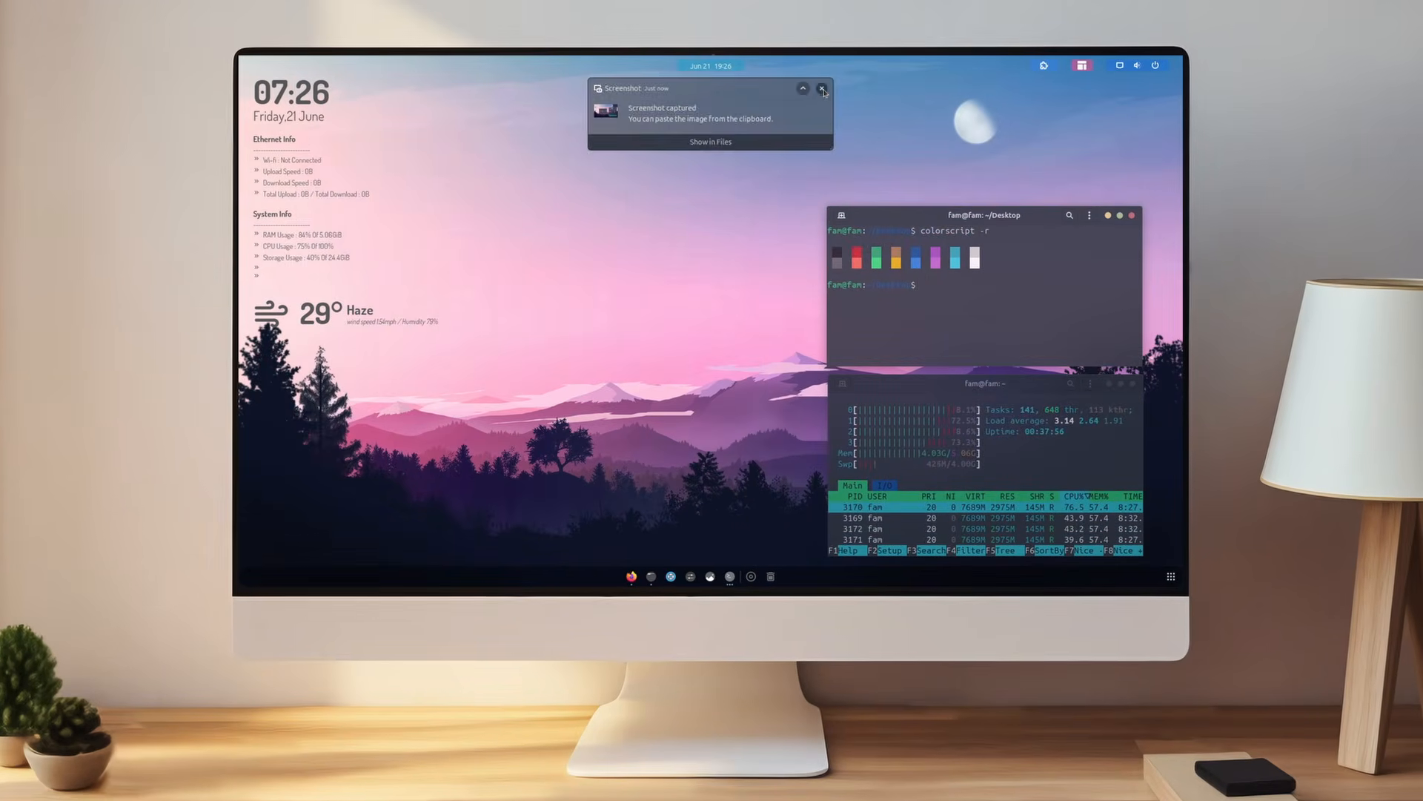
- Dismiss the screenshot notification and search the application launcher for conky
{"action": "left_click", "coordinate": [822, 88]}
{"action": "type", "text": "conky"}
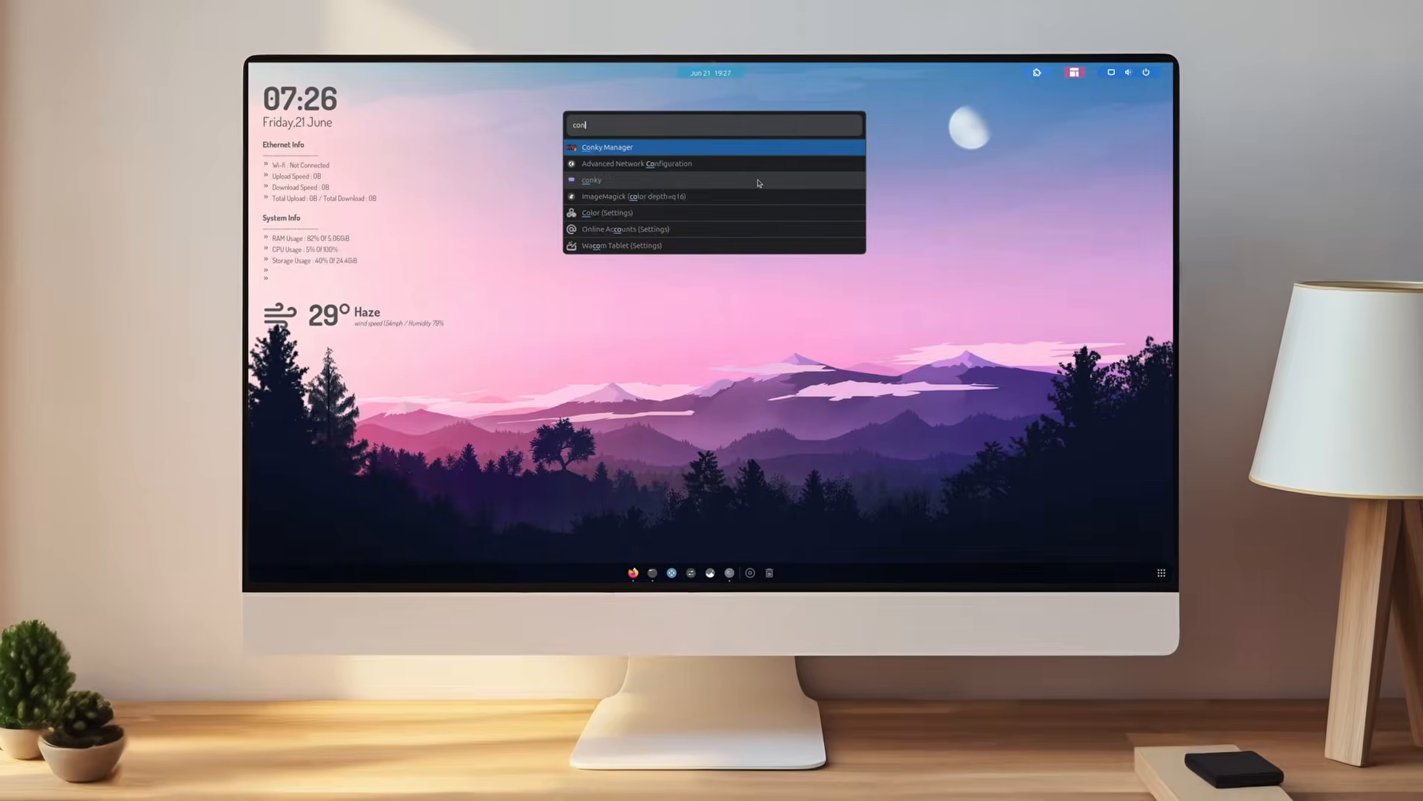
{"action": "key", "text": "Return"}
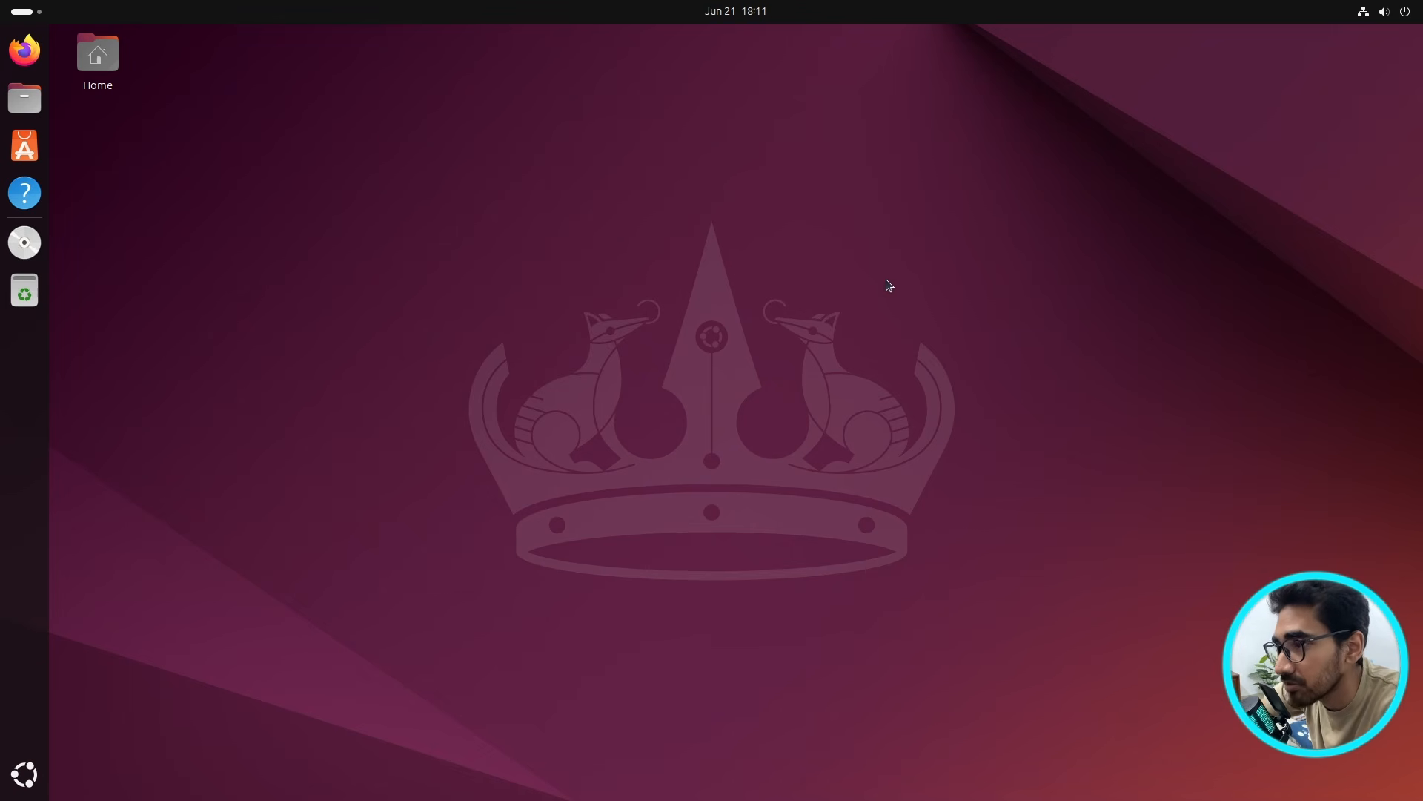
- Open the Downloads folder in the file manager
{"action": "left_click", "coordinate": [25, 99]}
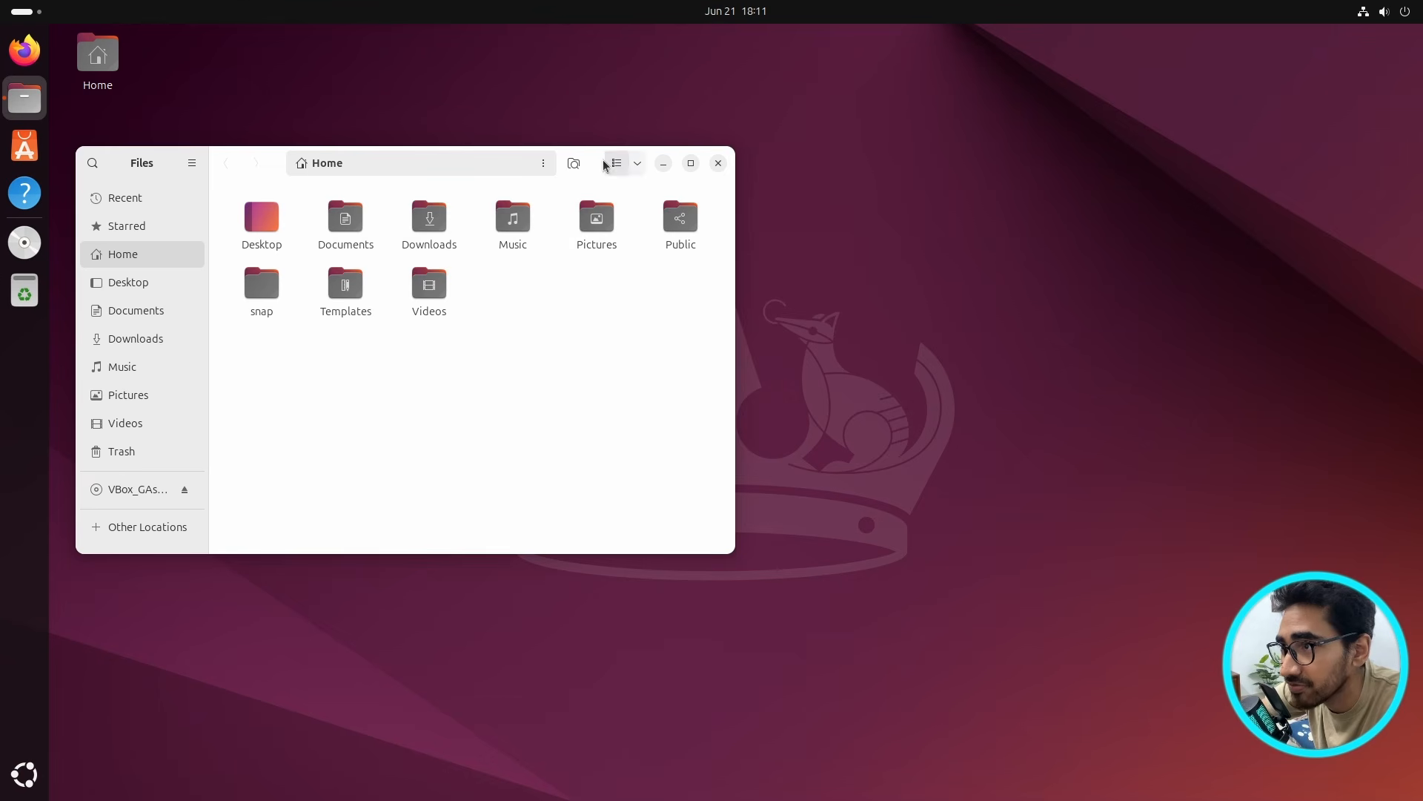
{"action": "left_click_drag", "start_coordinate": [605, 165], "coordinate": [781, 180]}
{"action": "double_click", "coordinate": [608, 232]}
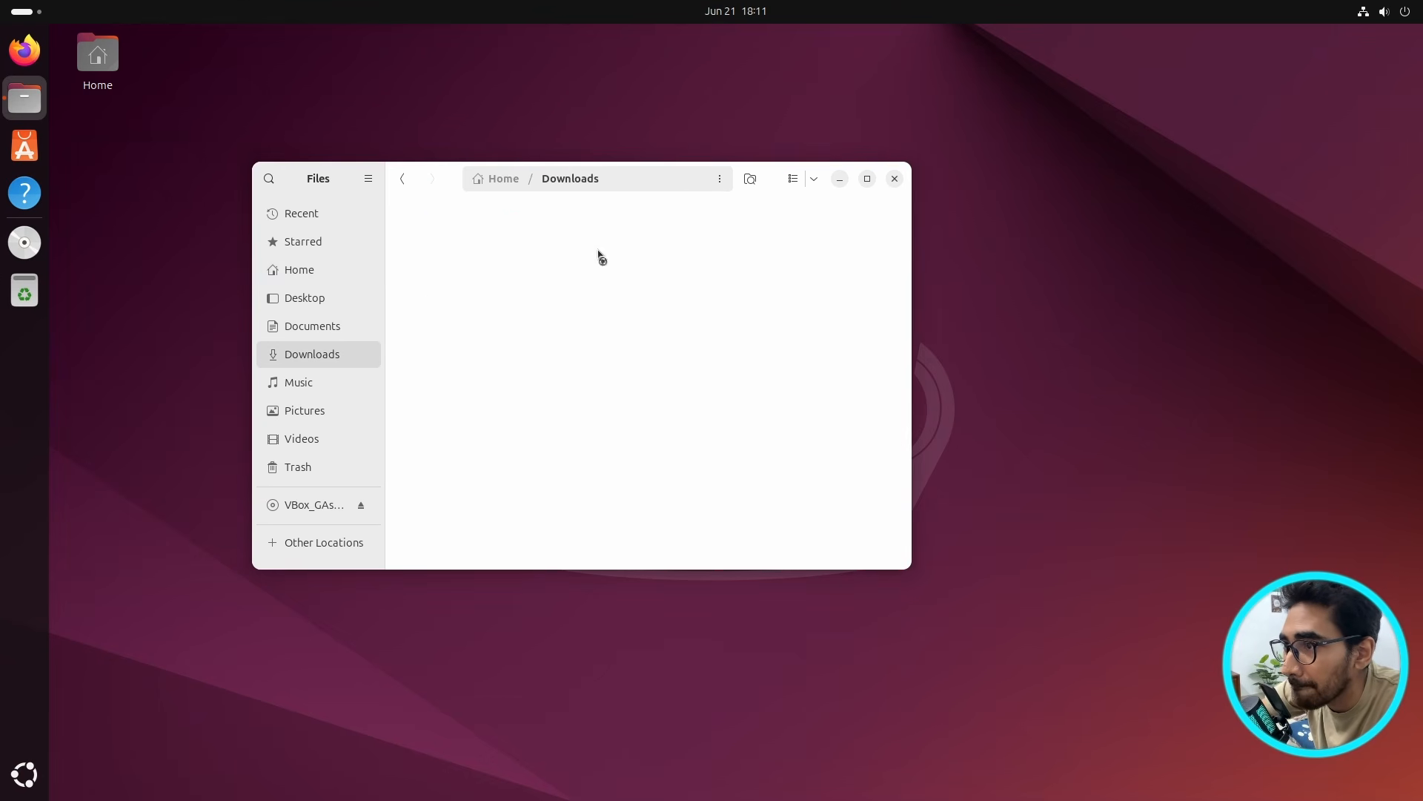
{"action": "mouse_move", "coordinate": [540, 266]}
{"action": "left_mouse_down"}
{"action": "mouse_move", "coordinate": [408, 233]}
{"action": "mouse_move", "coordinate": [557, 269]}
{"action": "left_mouse_up"}
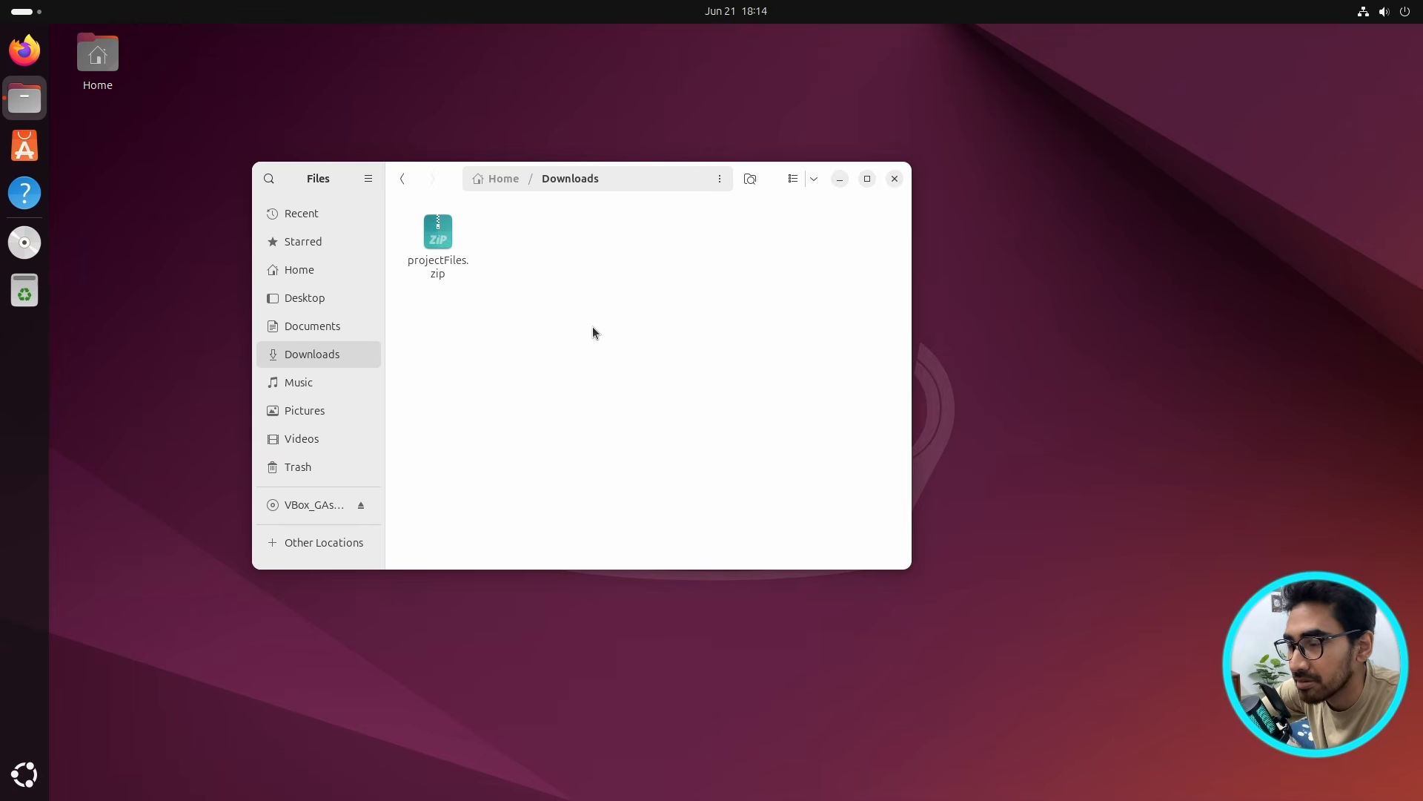
- Extract projectFiles.zip in the Downloads folder and move the zip archive to the trash
{"action": "left_click_drag", "start_coordinate": [514, 291], "coordinate": [394, 233]}
{"action": "left_click", "coordinate": [537, 291]}
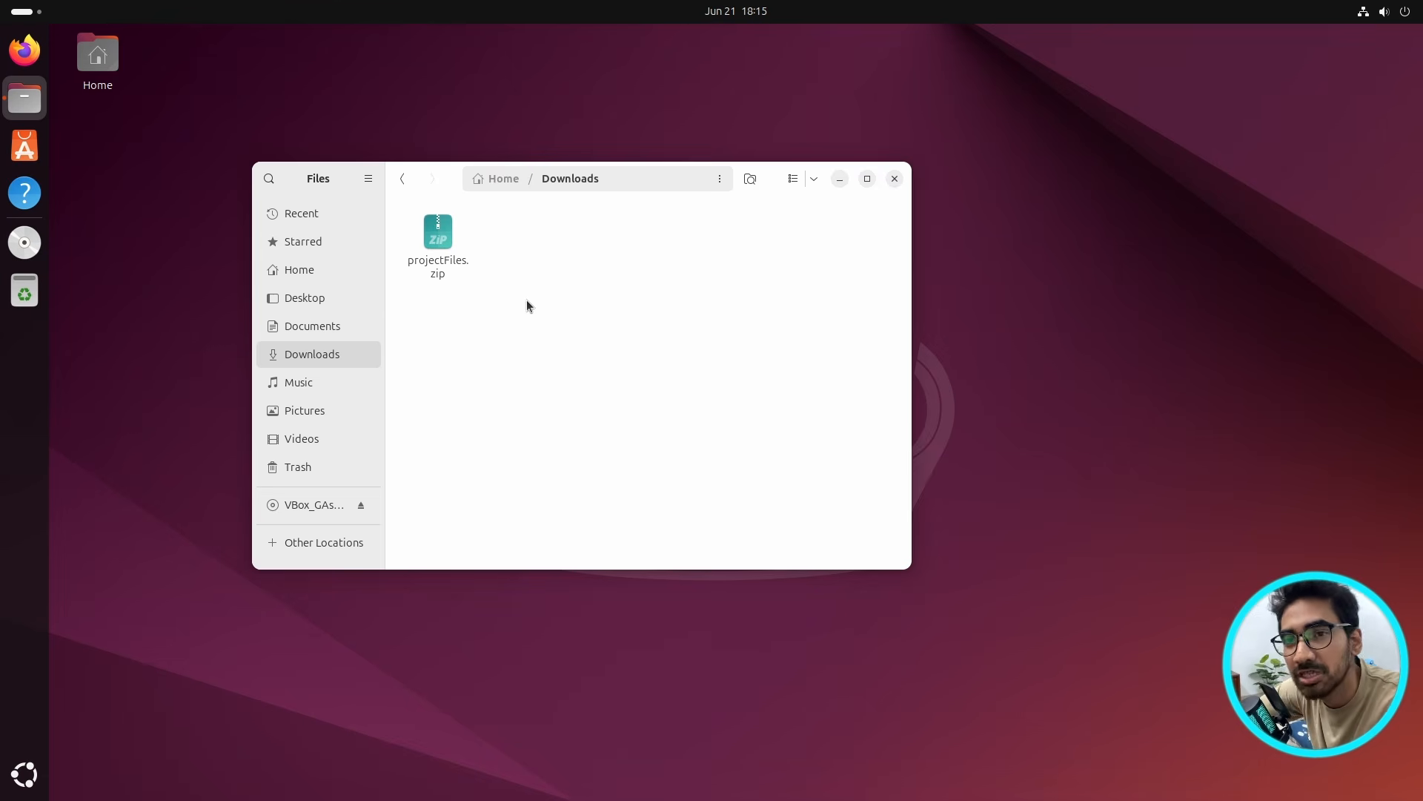
{"action": "right_click", "coordinate": [444, 250]}
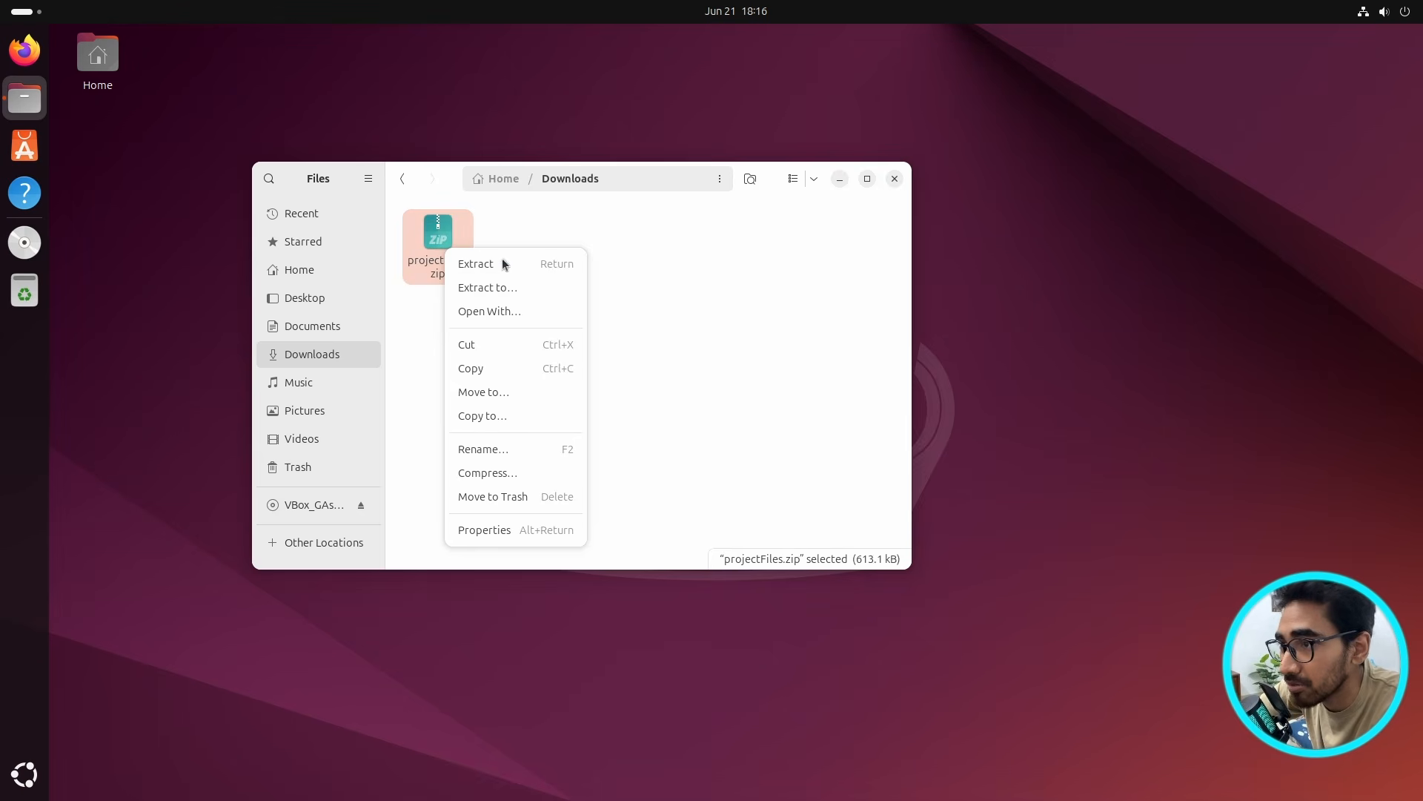
{"action": "left_click", "coordinate": [502, 264]}
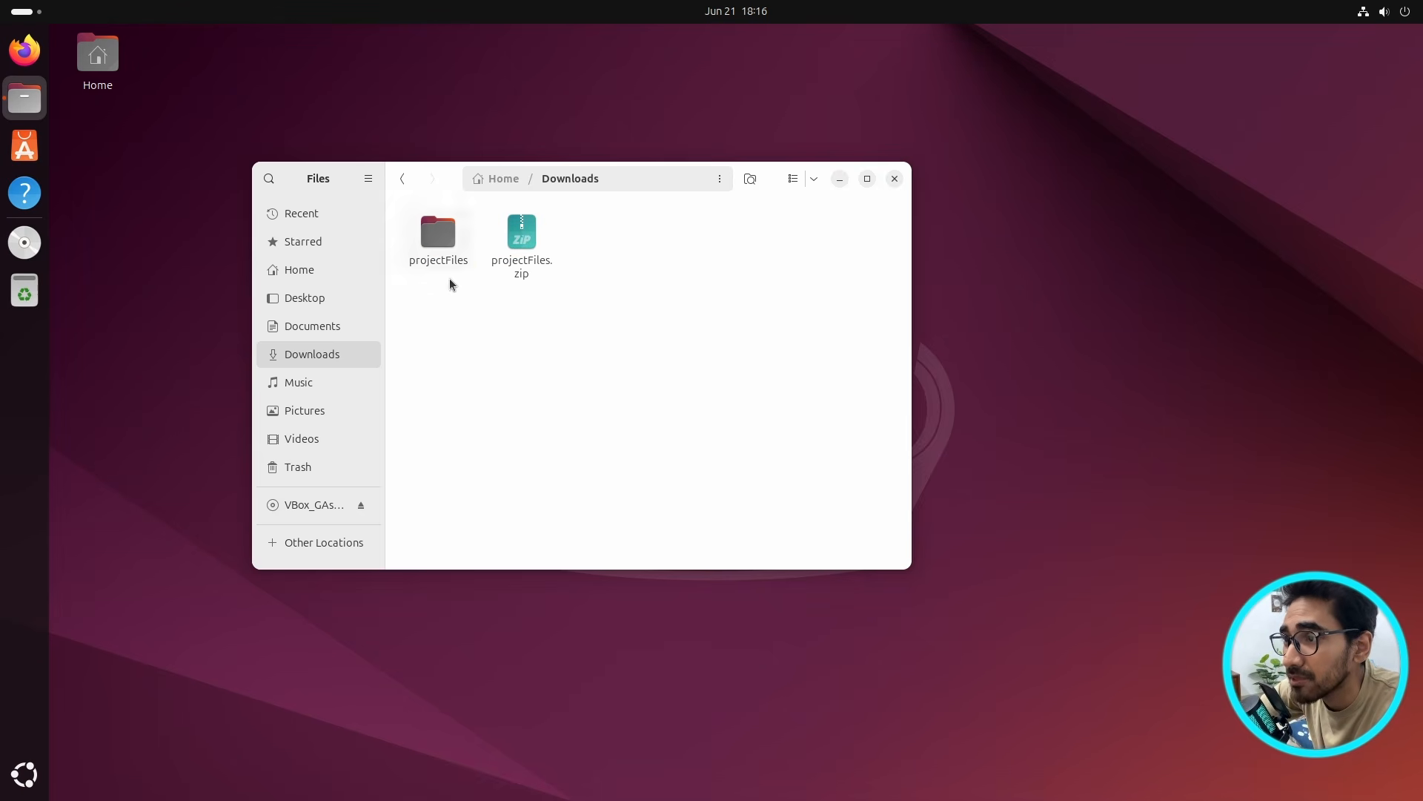
{"action": "left_click_drag", "start_coordinate": [519, 304], "coordinate": [586, 230]}
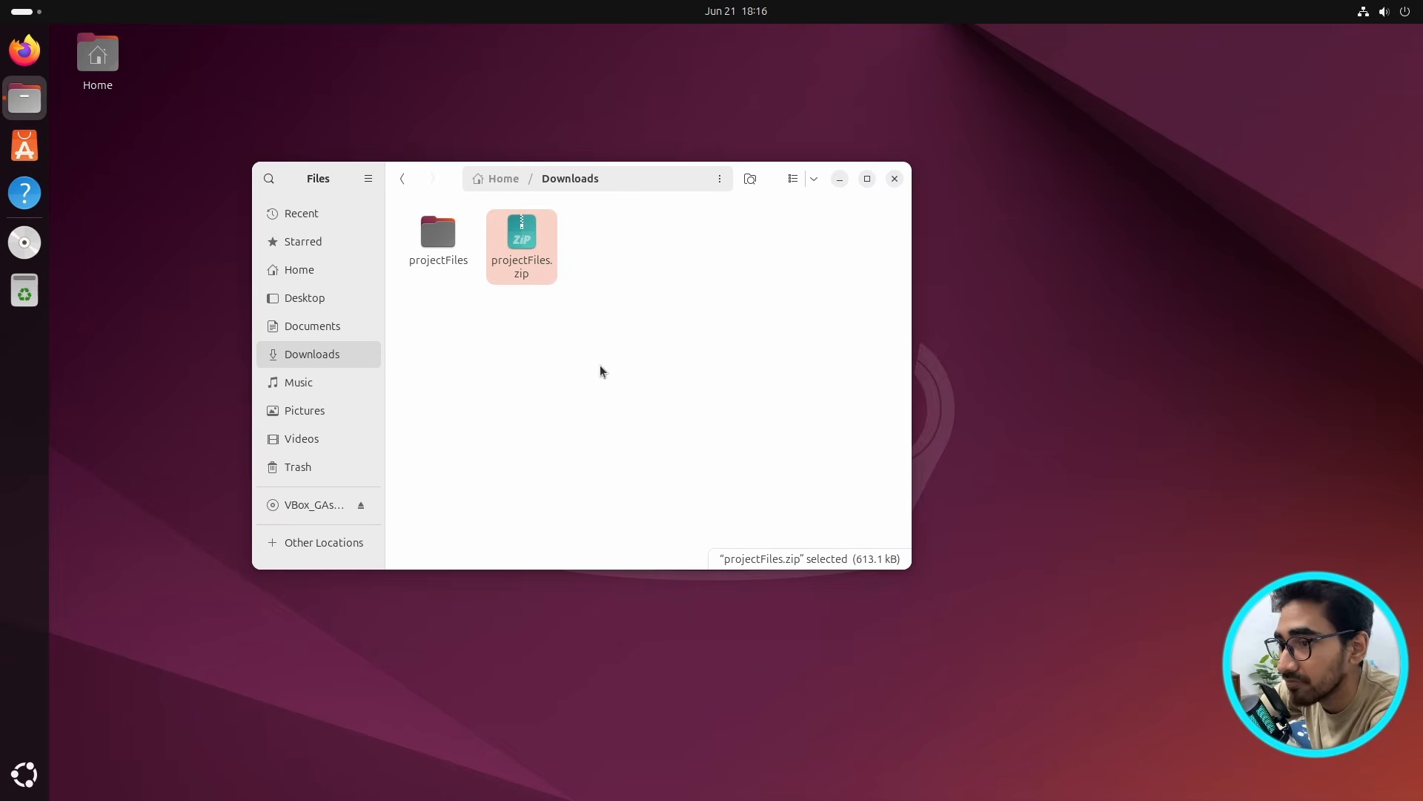
{"action": "key", "text": "Delete"}
{"action": "double_click", "coordinate": [440, 252]}
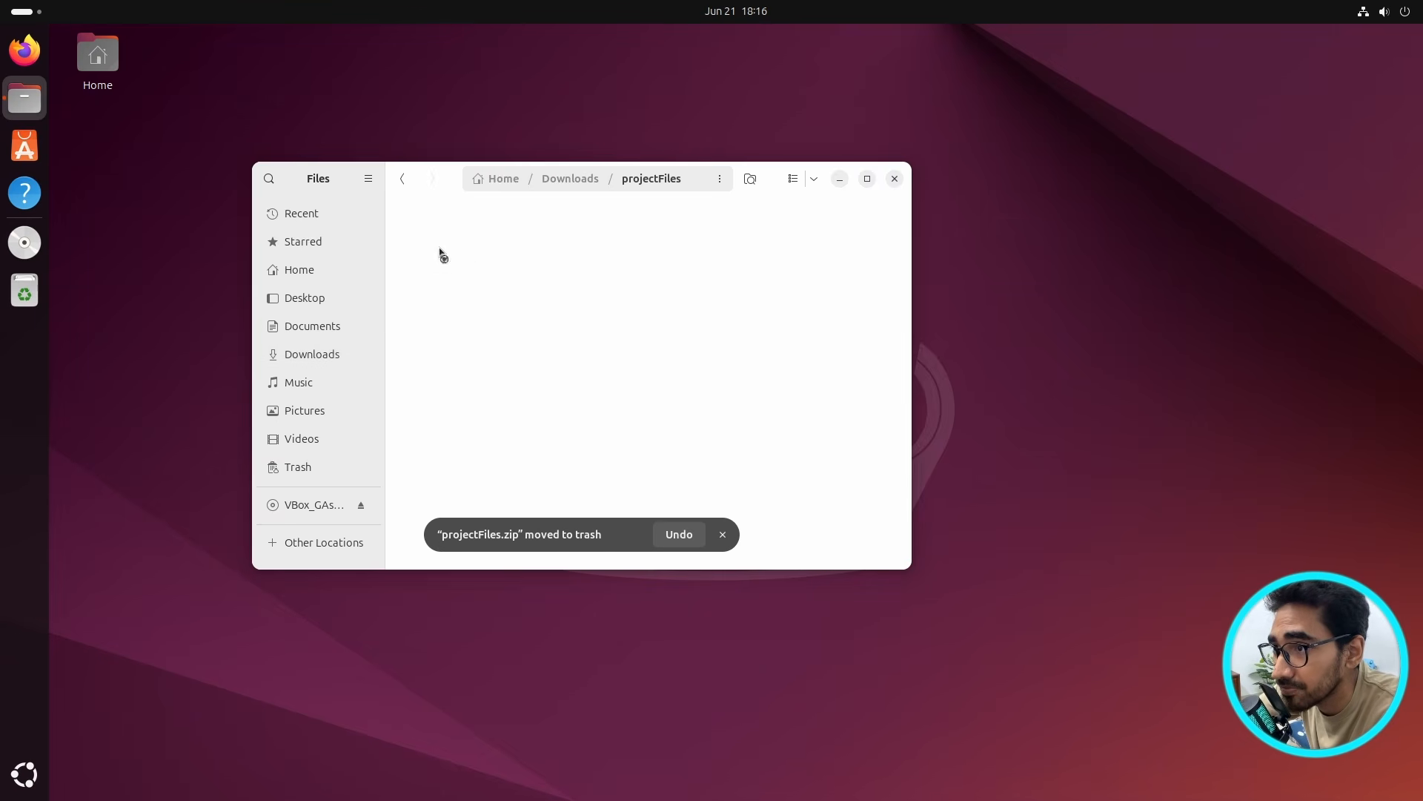
{"action": "left_click", "coordinate": [403, 178]}
{"action": "left_click_drag", "start_coordinate": [603, 252], "coordinate": [454, 237]}
{"action": "left_click", "coordinate": [652, 254]}
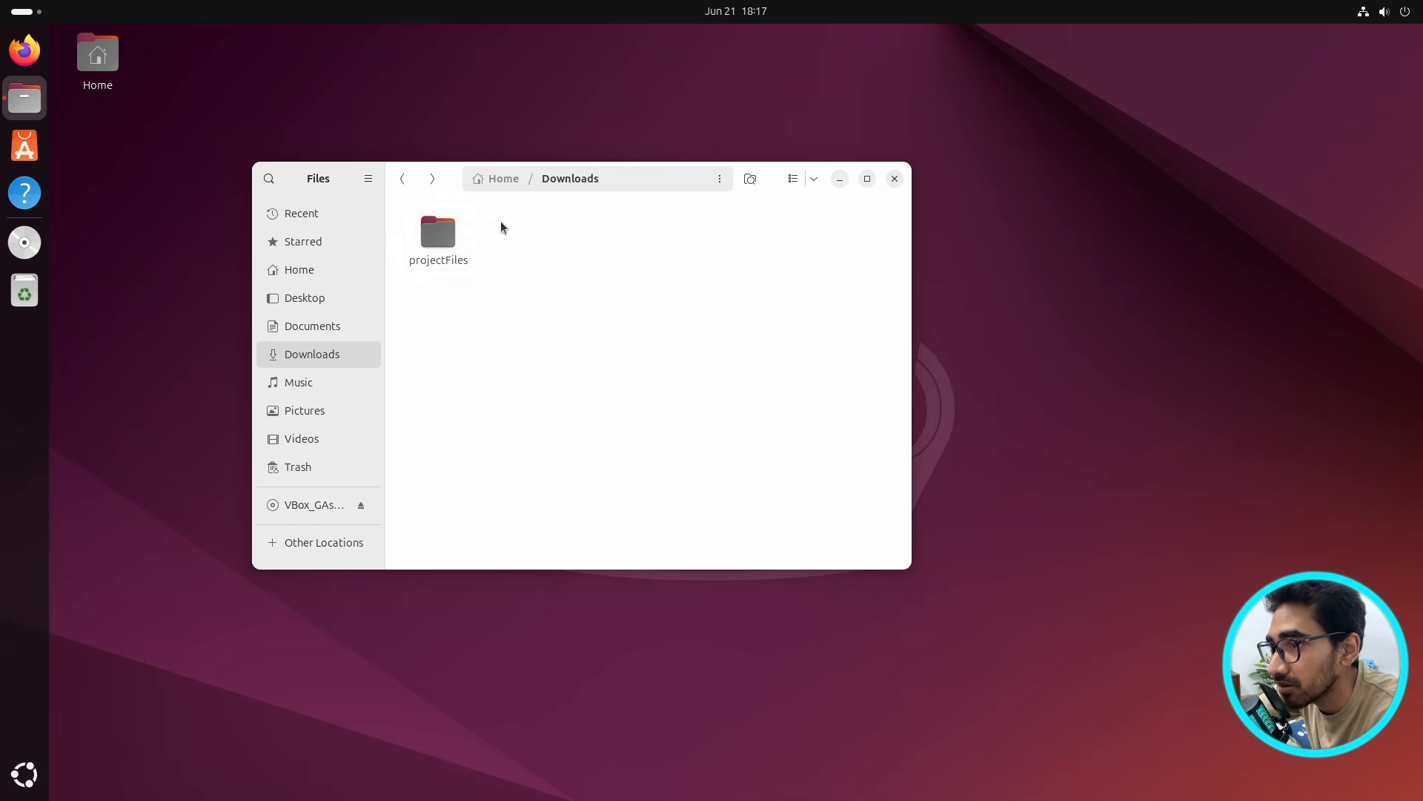
{"action": "left_click", "coordinate": [452, 237]}
{"action": "left_click", "coordinate": [554, 280]}
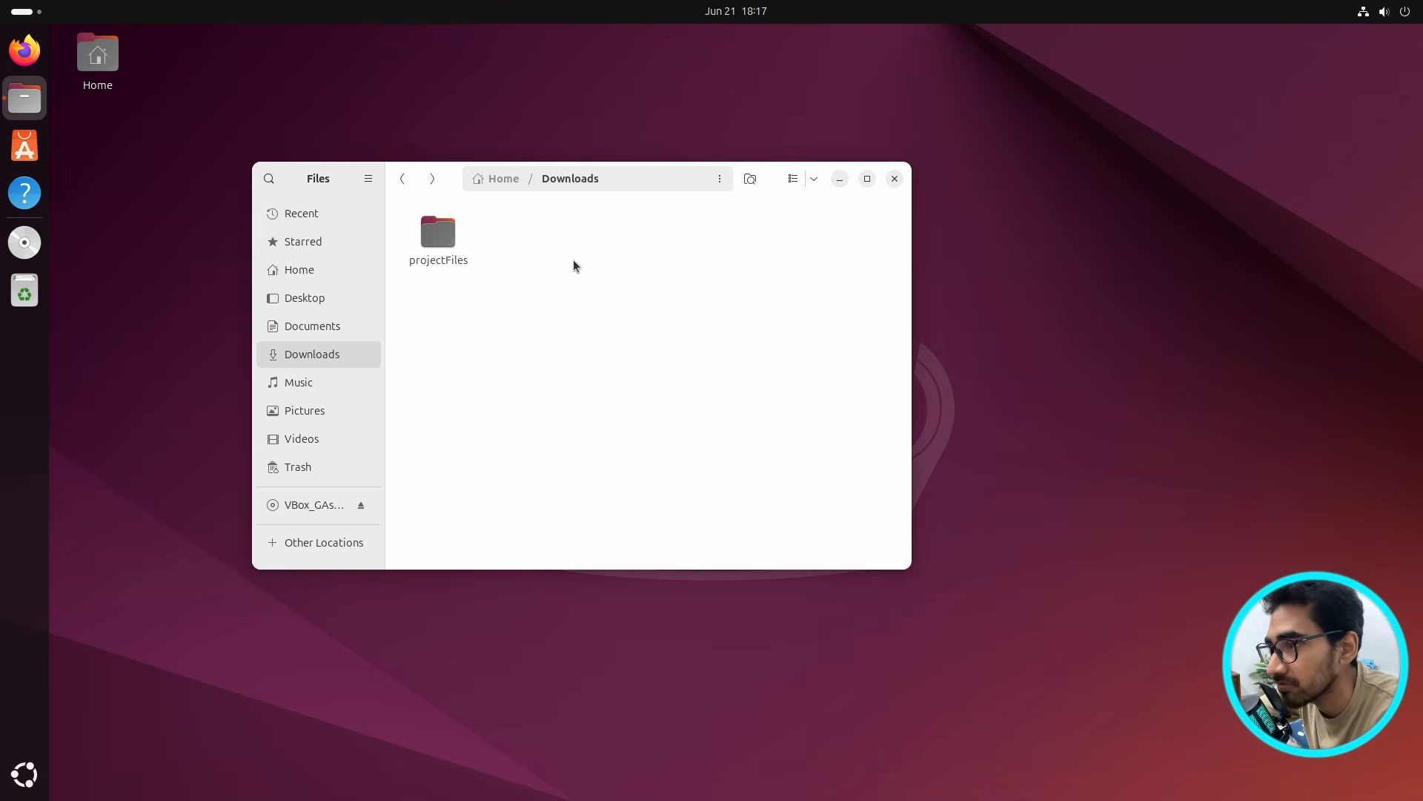
{"action": "left_click", "coordinate": [450, 245]}
{"action": "left_click", "coordinate": [488, 274]}
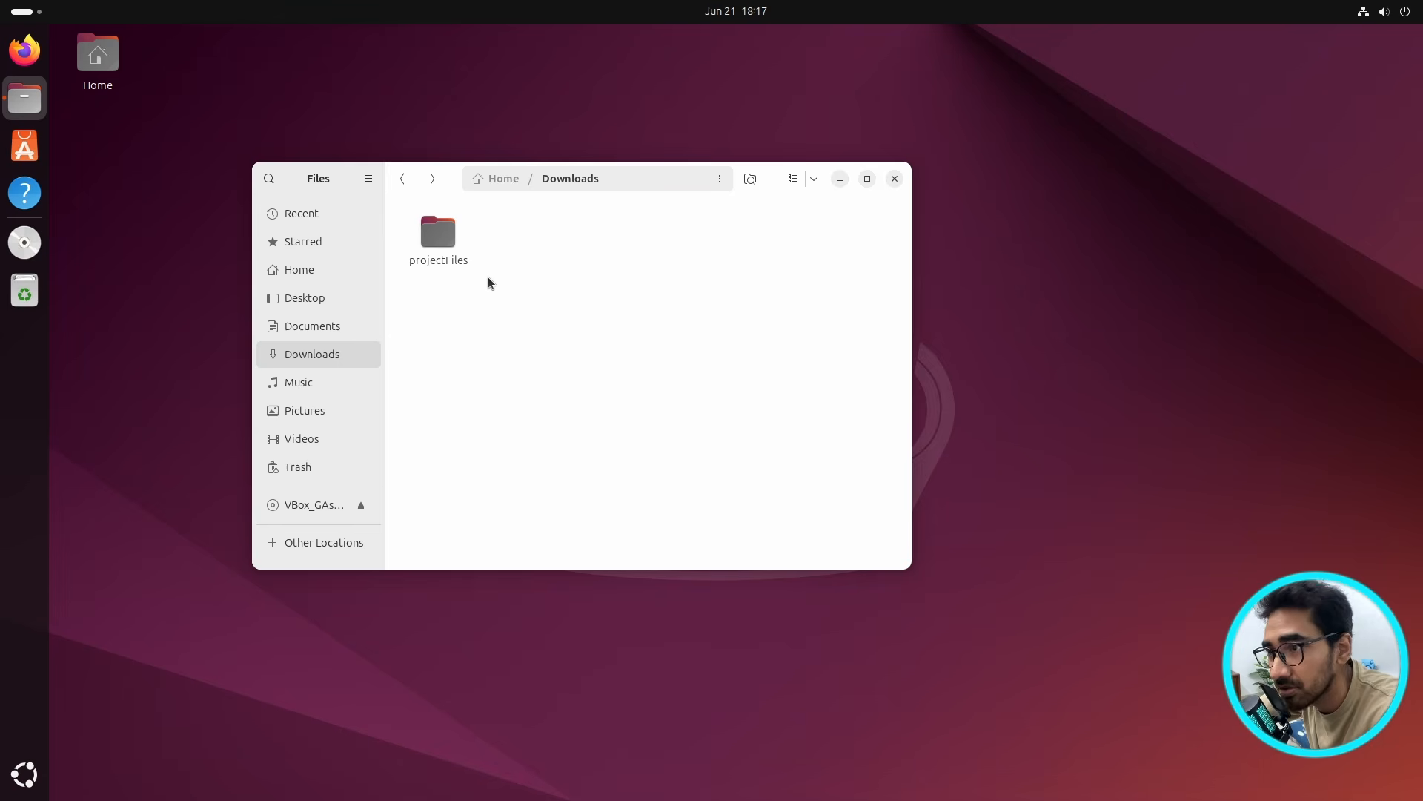
{"action": "left_click_drag", "start_coordinate": [512, 265], "coordinate": [449, 247]}
{"action": "double_click", "coordinate": [450, 246]}
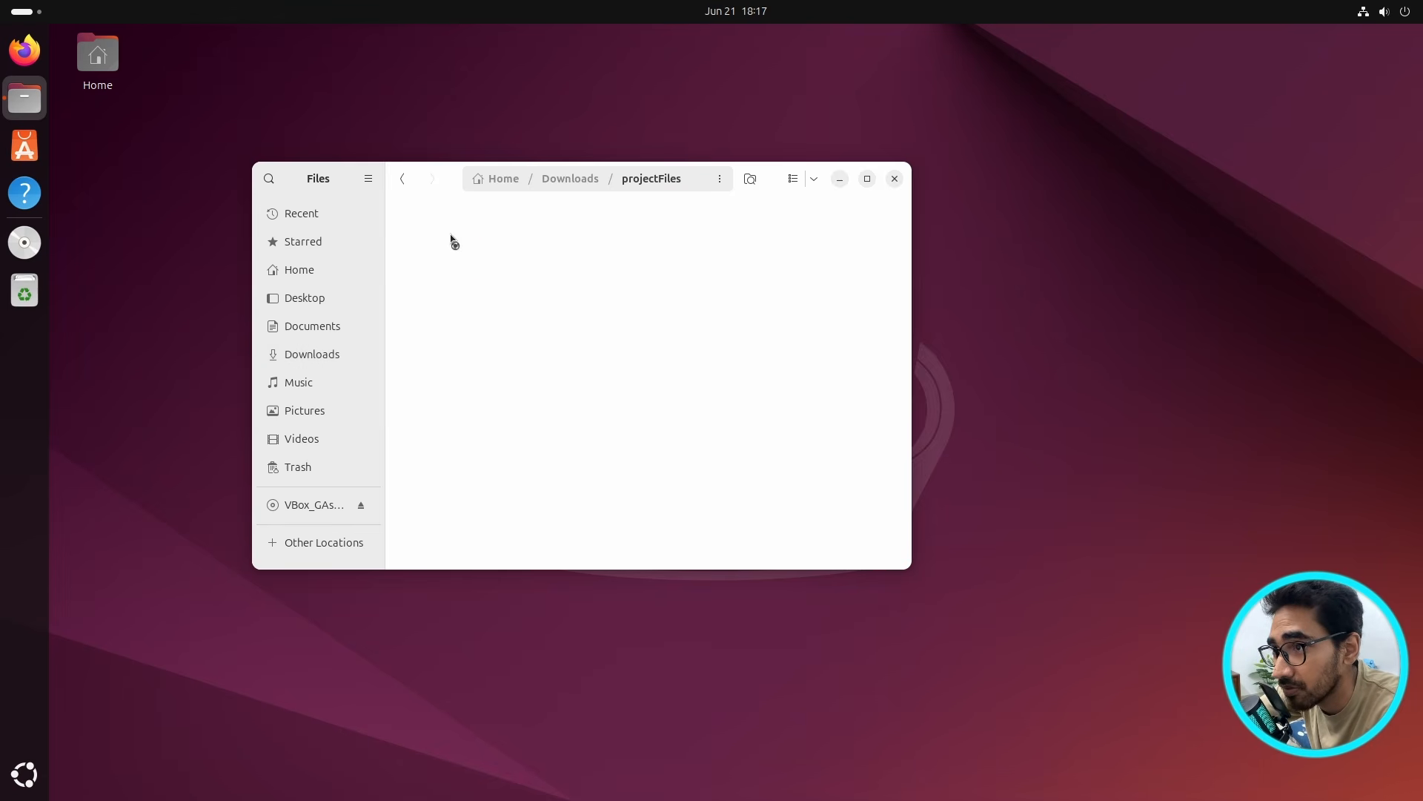
{"action": "left_click", "coordinate": [403, 178]}
{"action": "mouse_move", "coordinate": [628, 175]}
{"action": "left_mouse_down"}
{"action": "mouse_move", "coordinate": [532, 172]}
{"action": "mouse_move", "coordinate": [643, 168]}
{"action": "left_mouse_up"}
{"action": "left_click", "coordinate": [542, 277]}
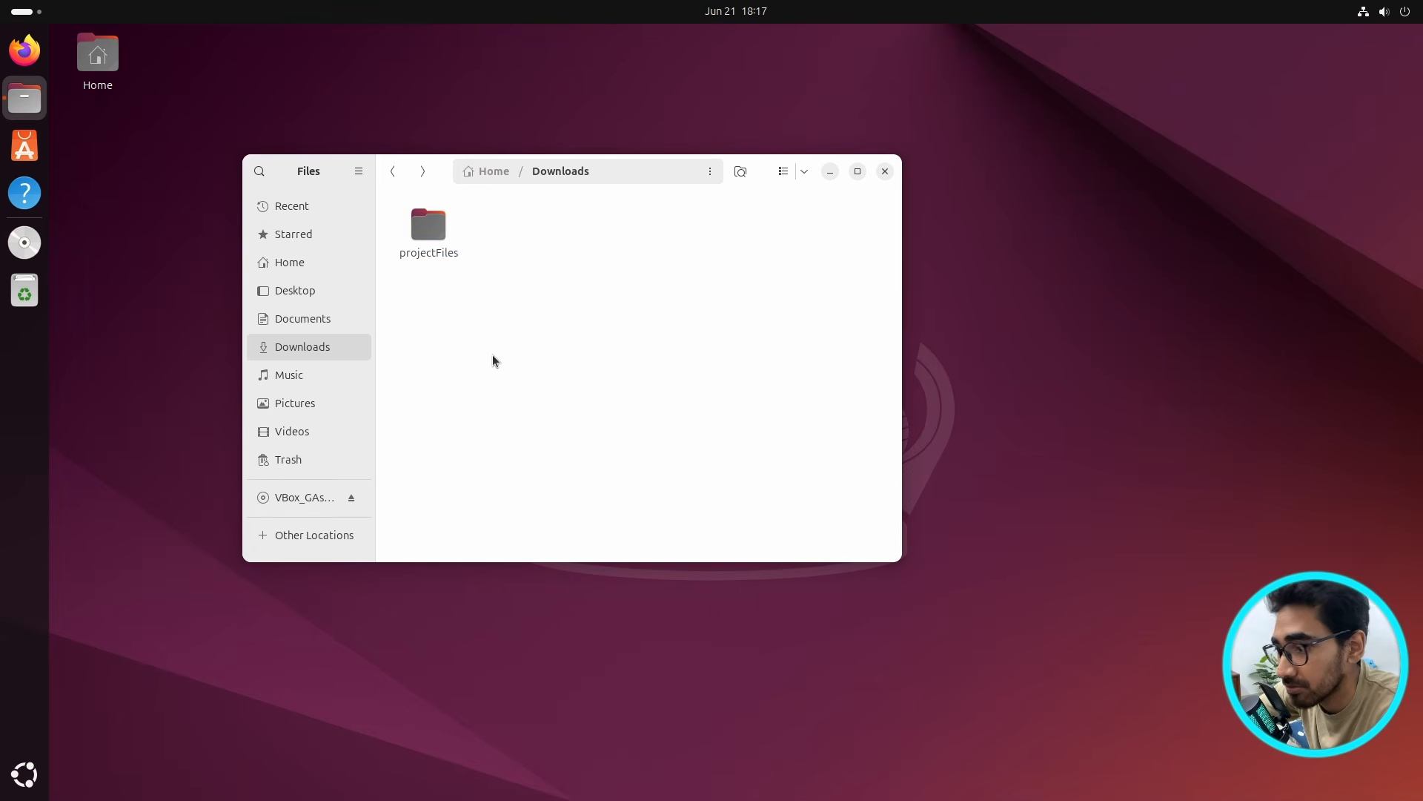
- Open the extracted projectFiles folder and start a terminal in that location
{"action": "double_click", "coordinate": [454, 249]}
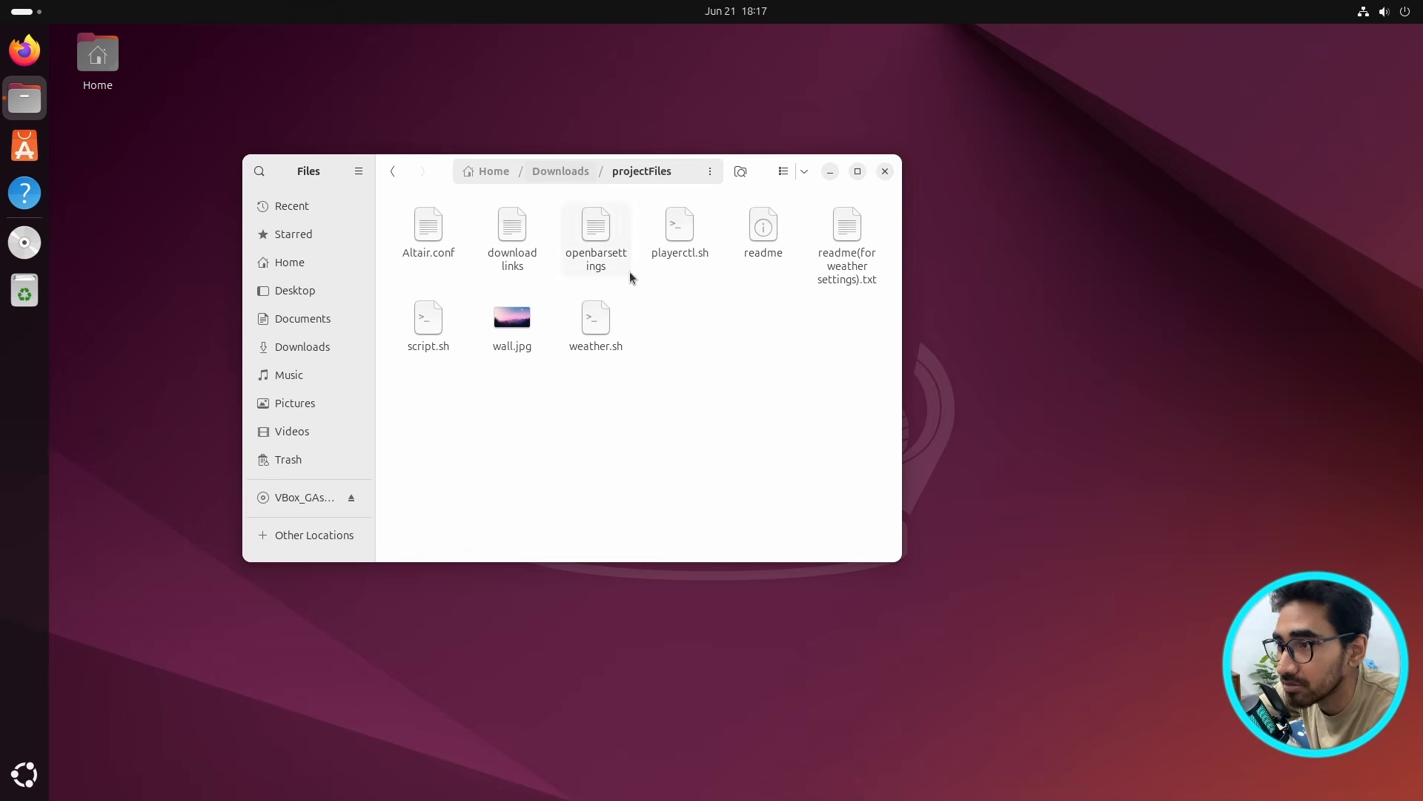
{"action": "right_click", "coordinate": [731, 373]}
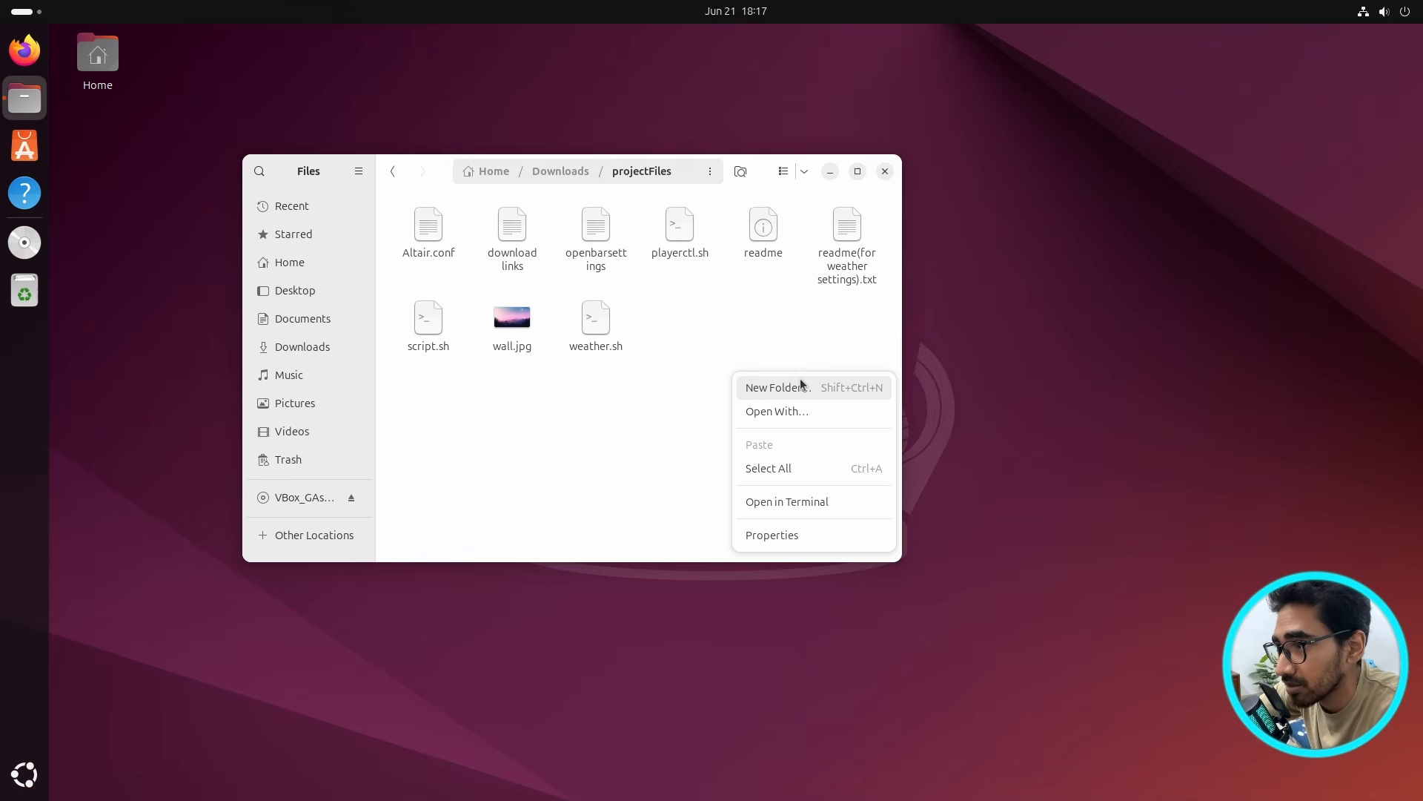
{"action": "left_click", "coordinate": [776, 502]}
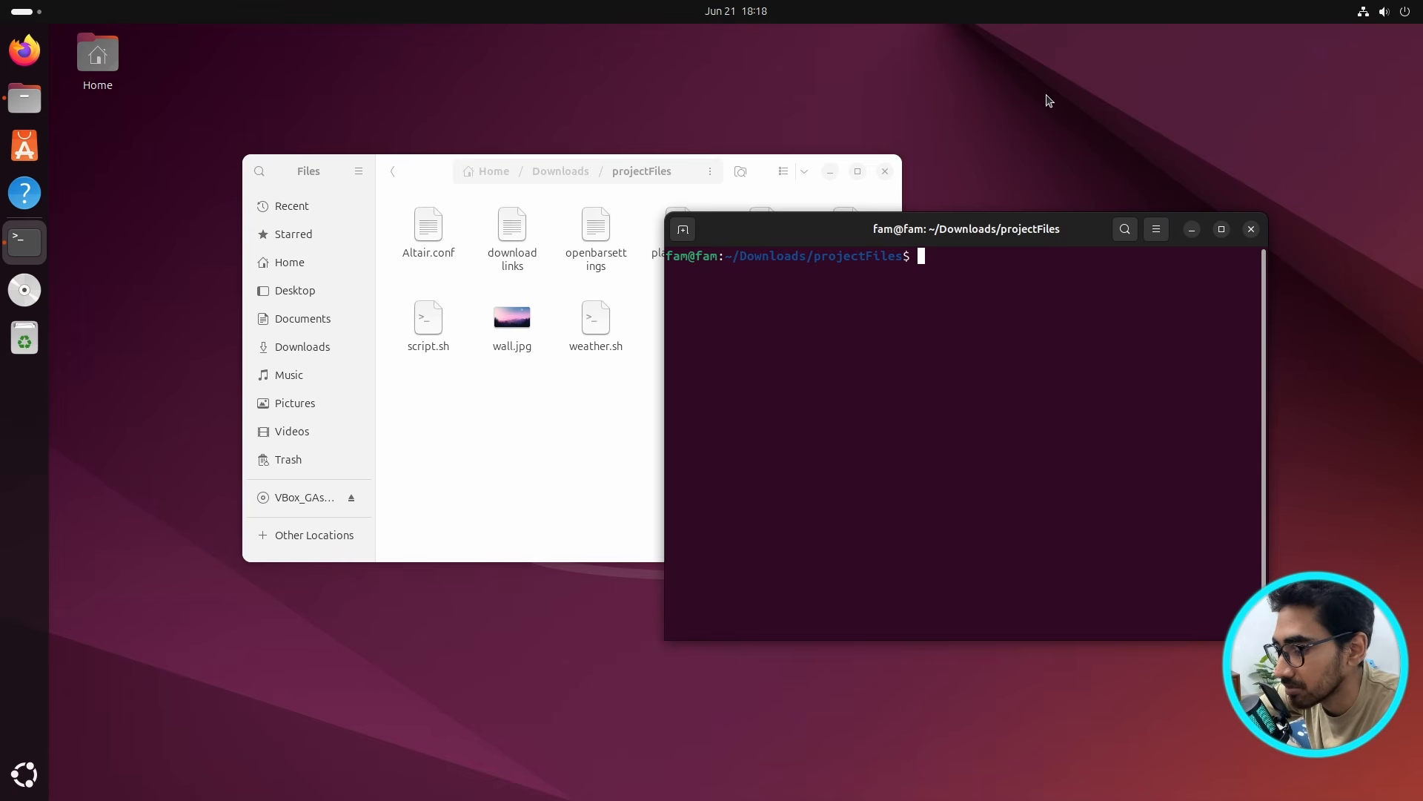
- Run ./script.sh in the terminal and answer y to continue the package installation
{"action": "type", "text": "./"}
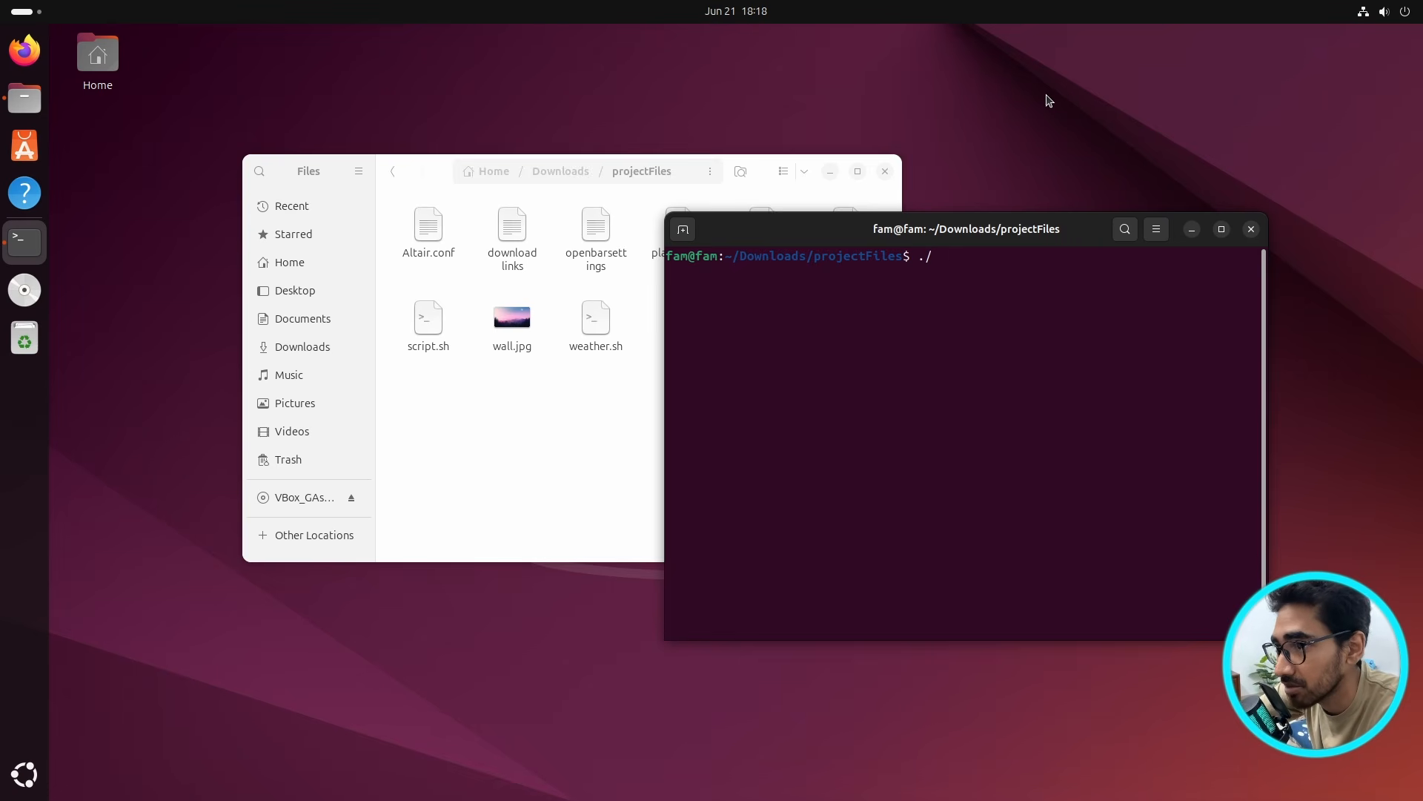
{"action": "type", "text": "script."}
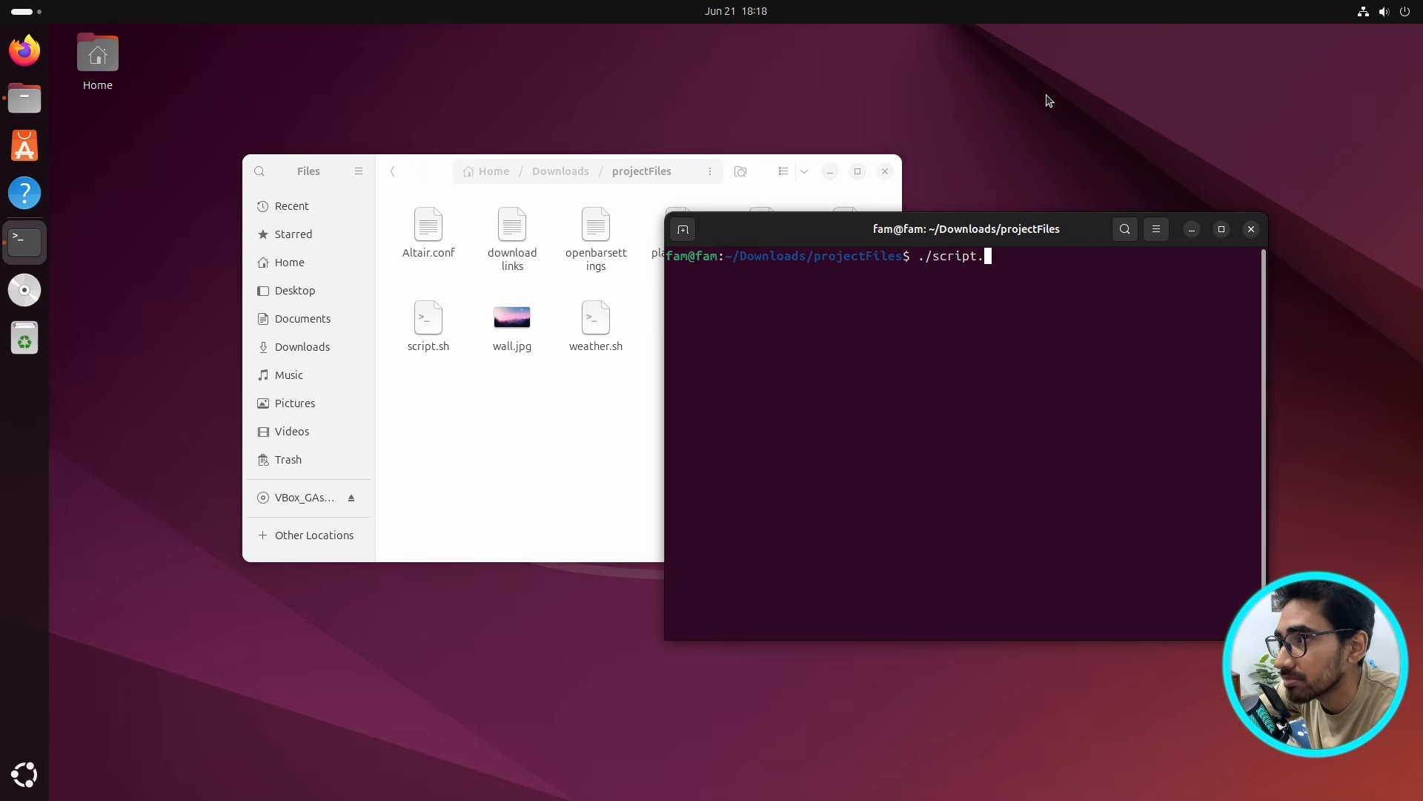
{"action": "type", "text": "sh"}
{"action": "key", "text": "Return"}
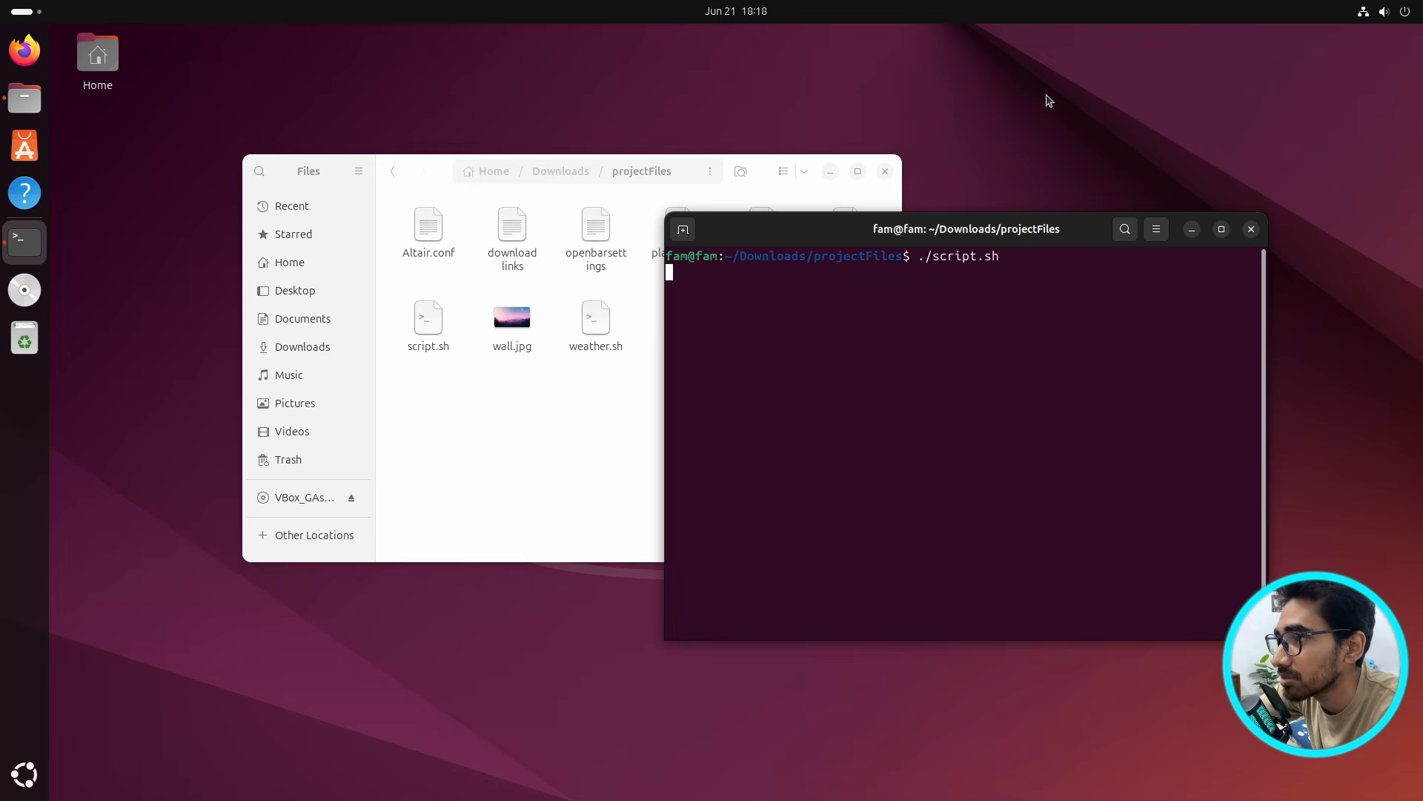
{"action": "key", "text": "Return"}
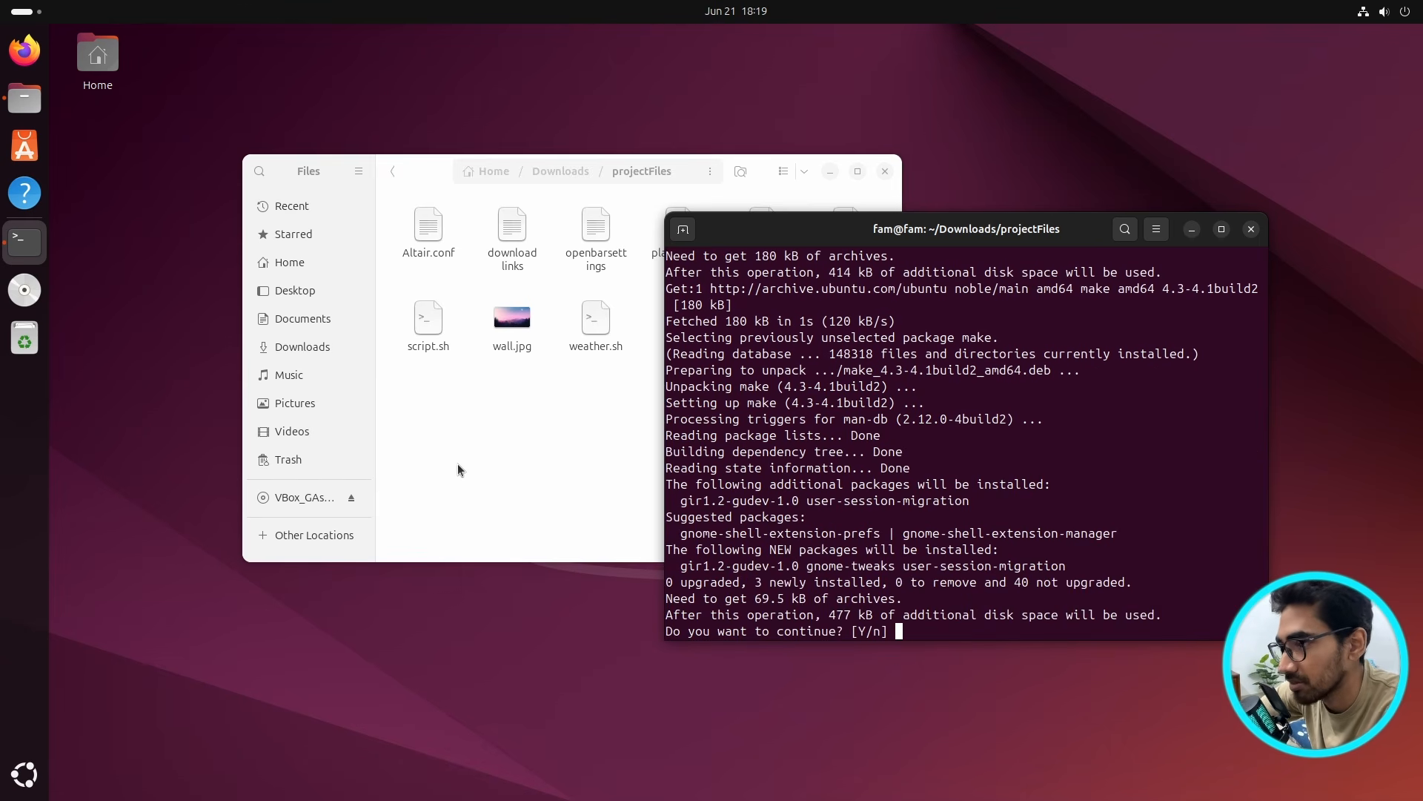
{"action": "type", "text": "y"}
{"action": "key", "text": "Return"}
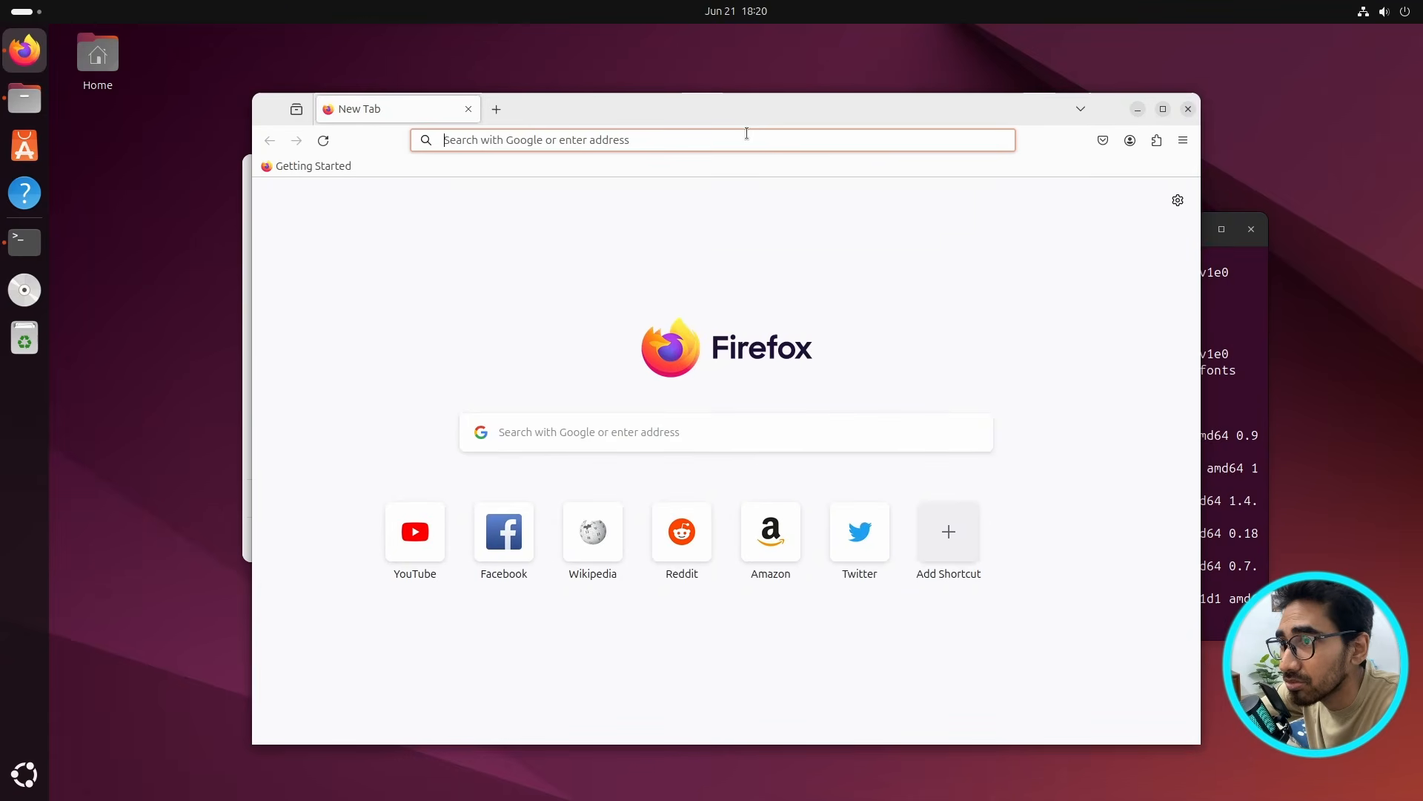
- Search for google chrome in Firefox and download the 64 bit .deb package for Debian/Ubuntu from the Chrome site
{"action": "left_click", "coordinate": [747, 134]}
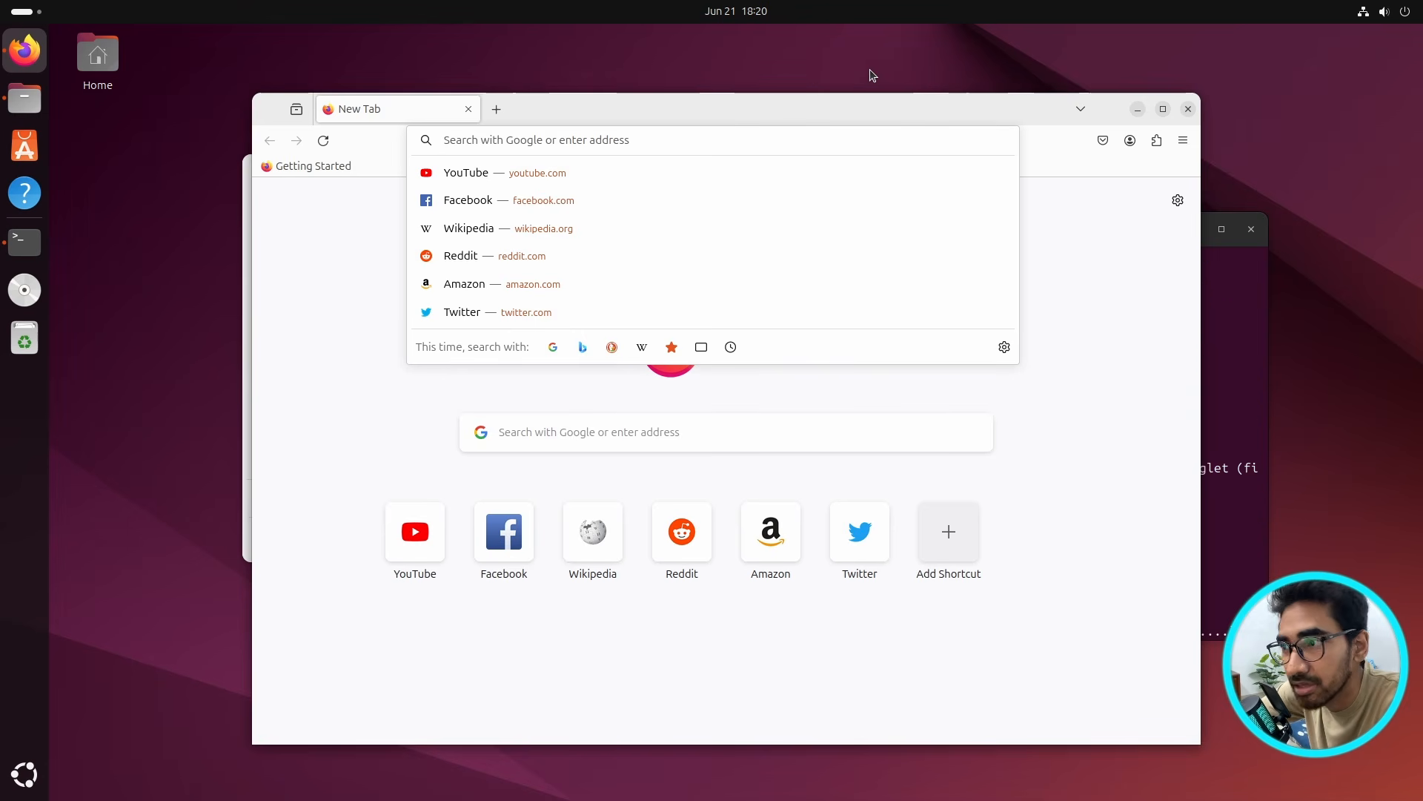
{"action": "type", "text": "google chrome"}
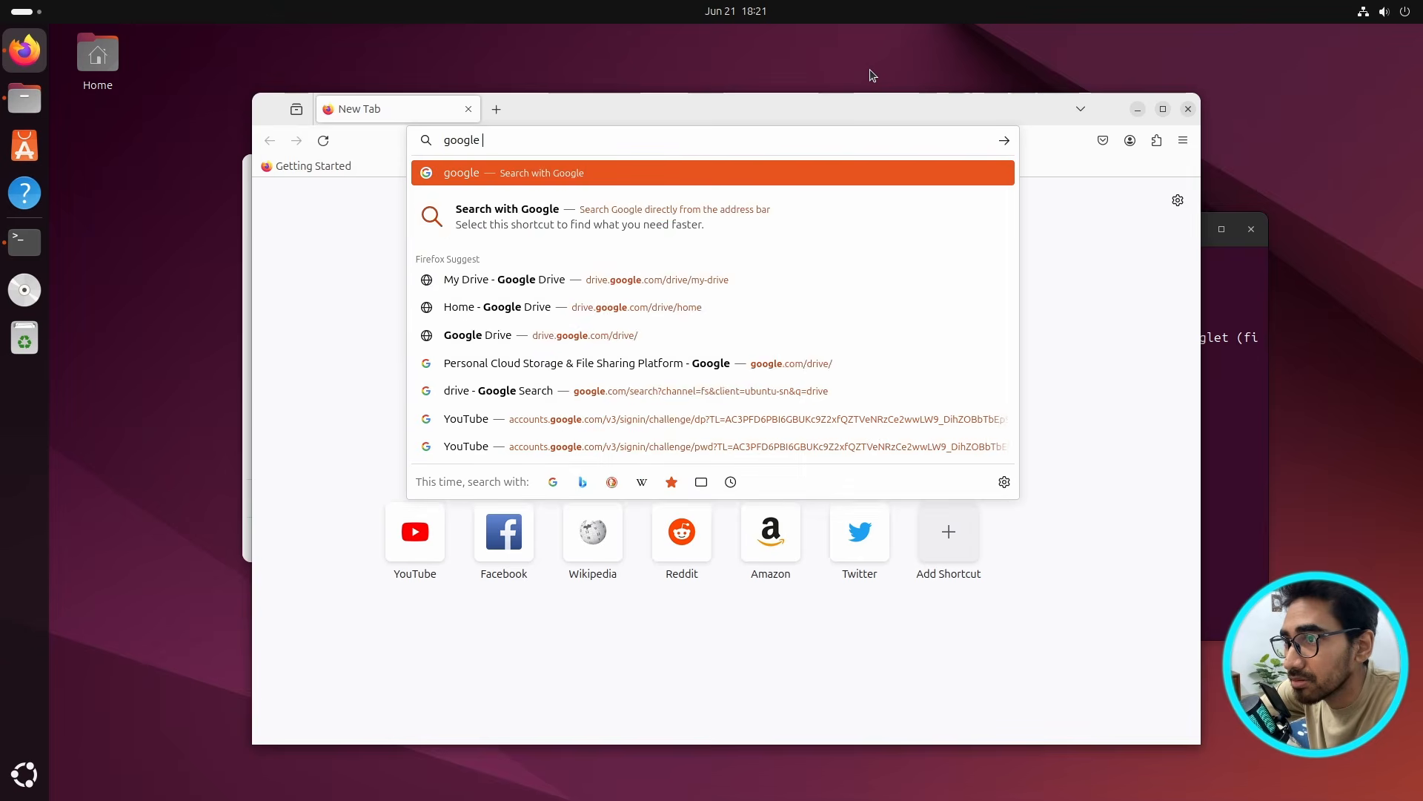
{"action": "key", "text": "Return"}
{"action": "left_click", "coordinate": [706, 474]}
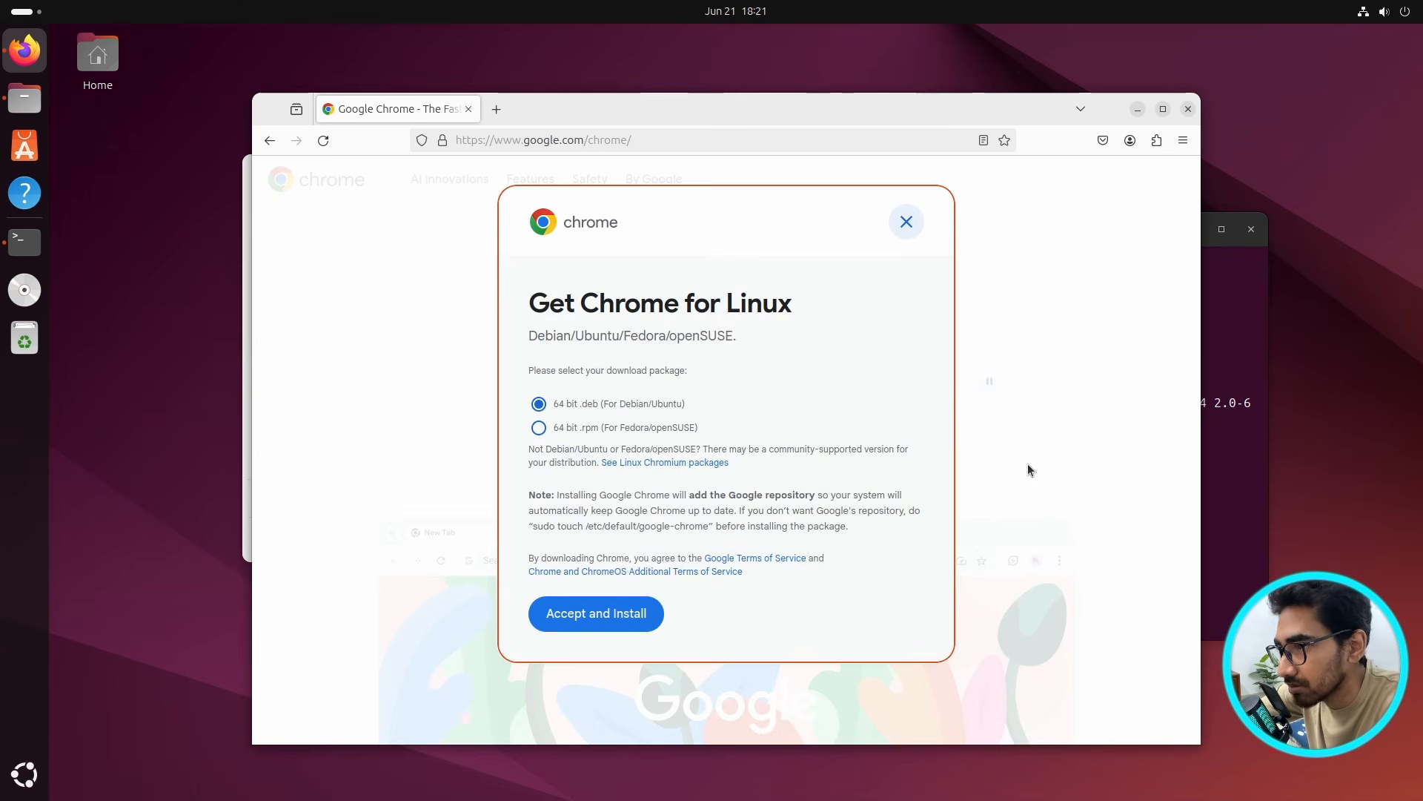
{"action": "left_click", "coordinate": [597, 615]}
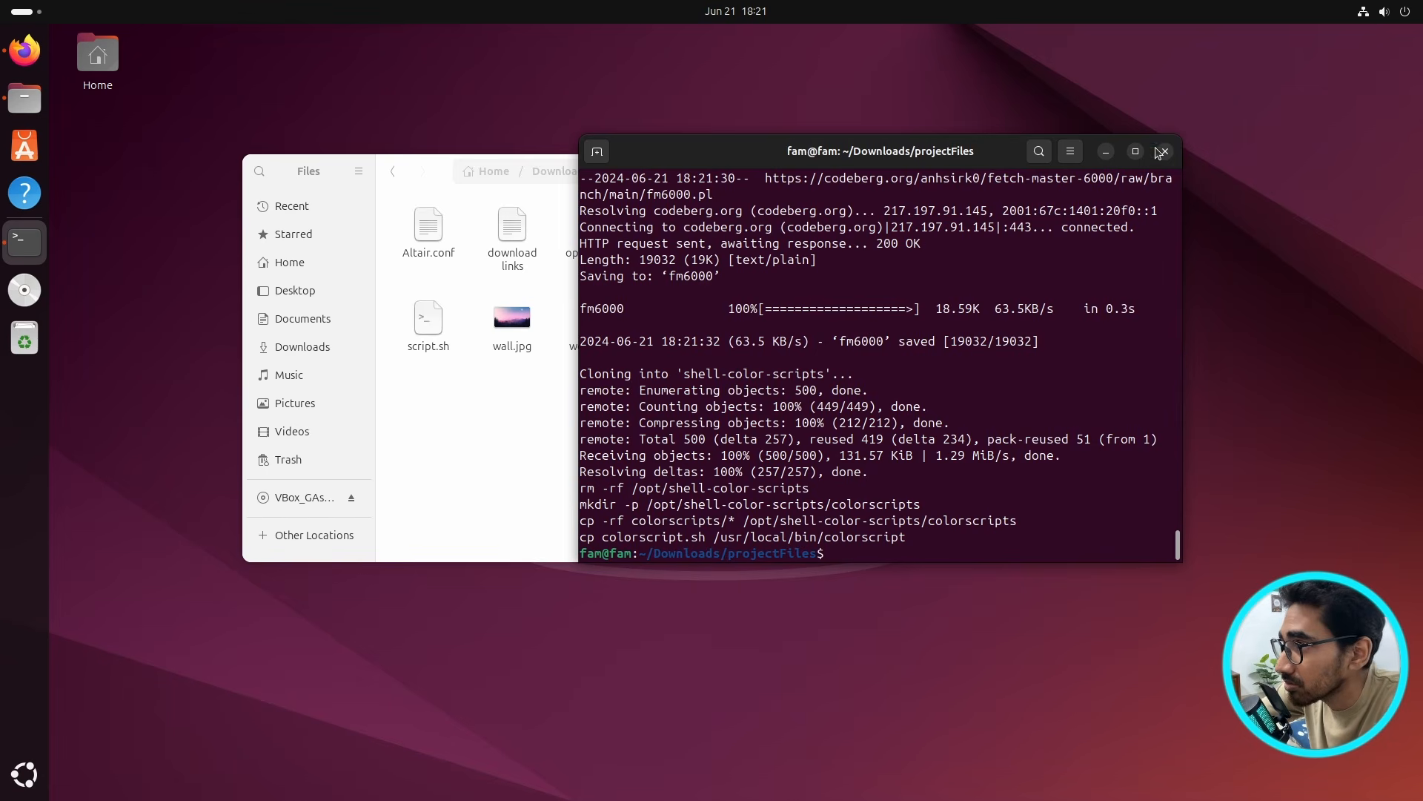
- Close the terminal and set wall.jpg from the projectFiles folder as the desktop background
{"action": "left_click", "coordinate": [1167, 152]}
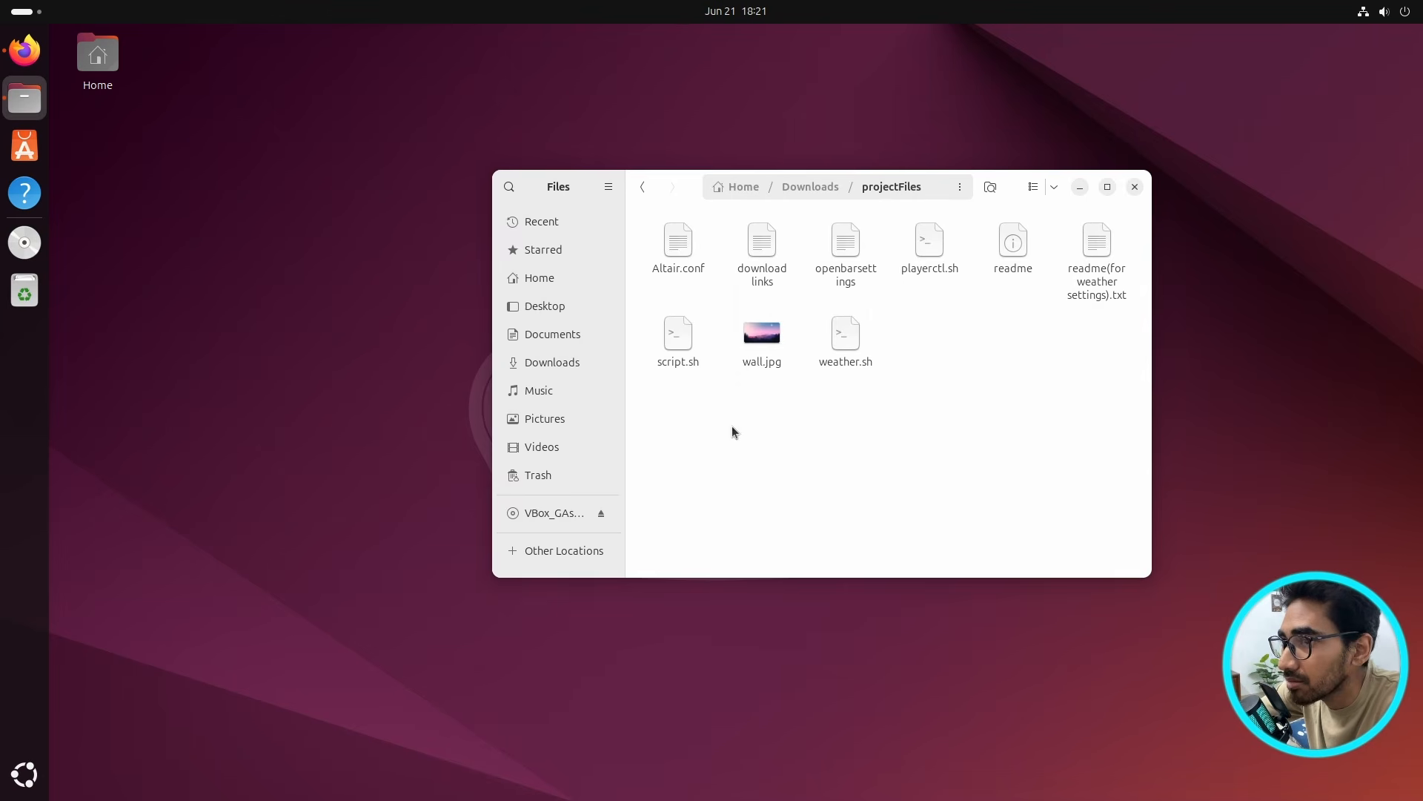
{"action": "right_click", "coordinate": [756, 332]}
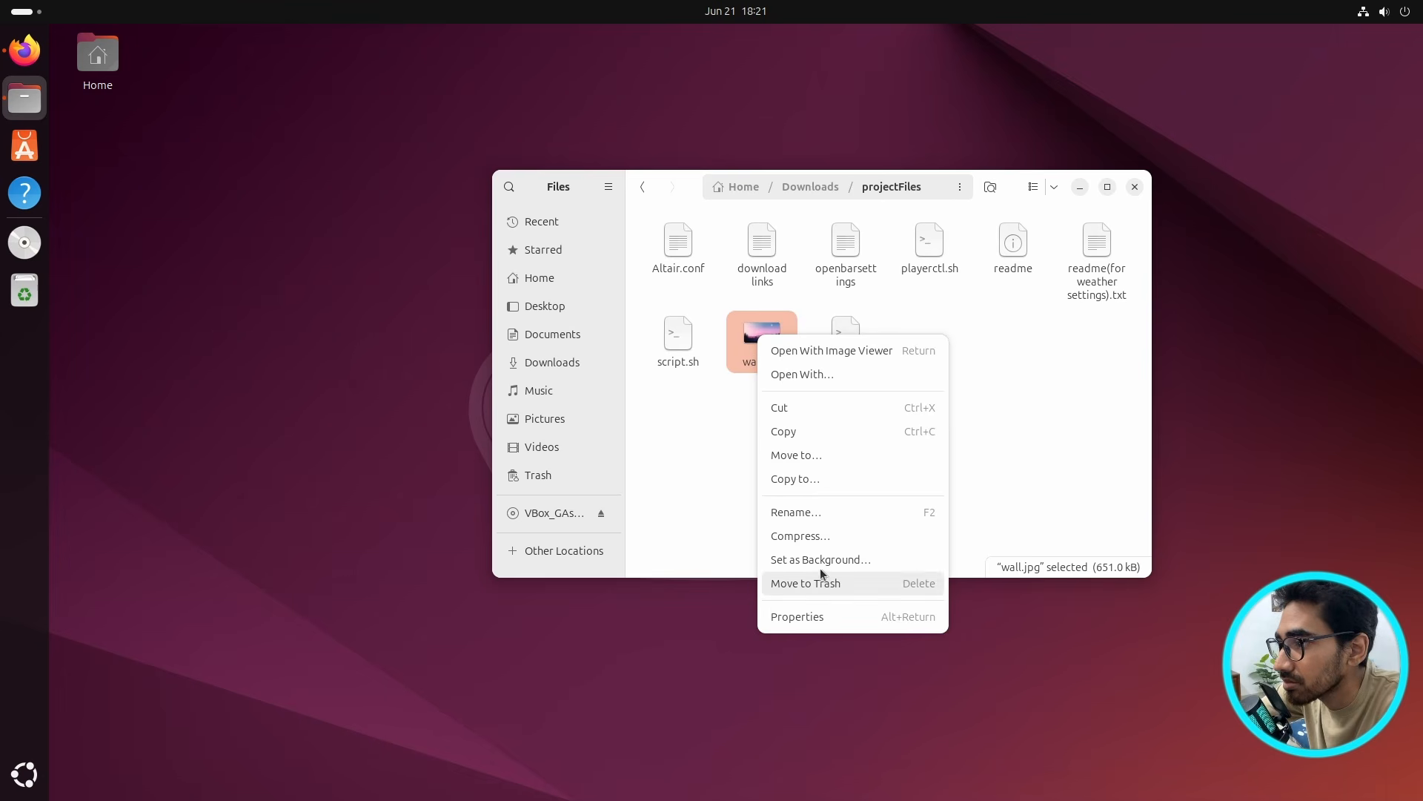
{"action": "left_click", "coordinate": [793, 560]}
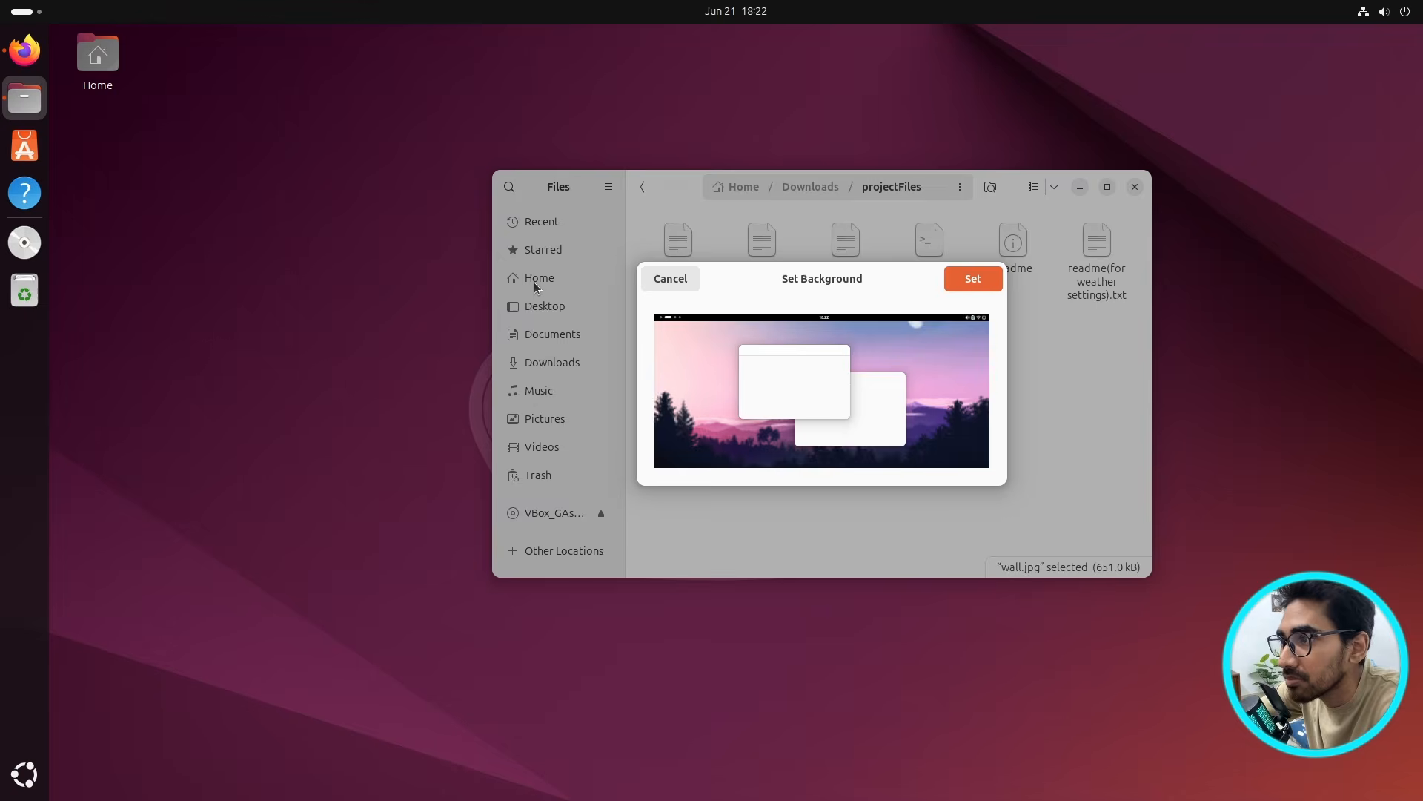
{"action": "key", "text": "Return"}
{"action": "left_click", "coordinate": [946, 363]}
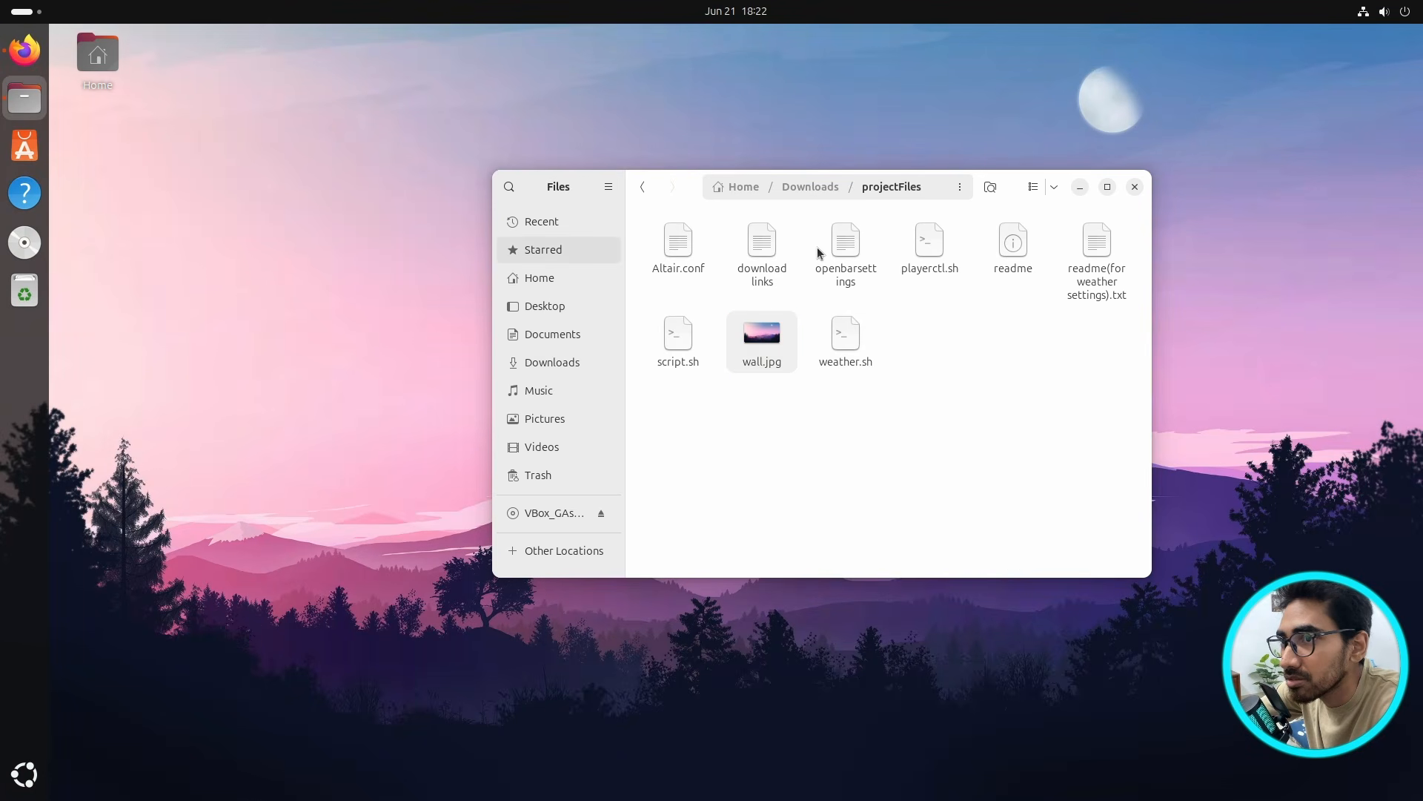
- Return to the Downloads folder in Files and minimize the Firefox window after dismissing its add-ons suggestion
{"action": "key", "text": "alt+Left"}
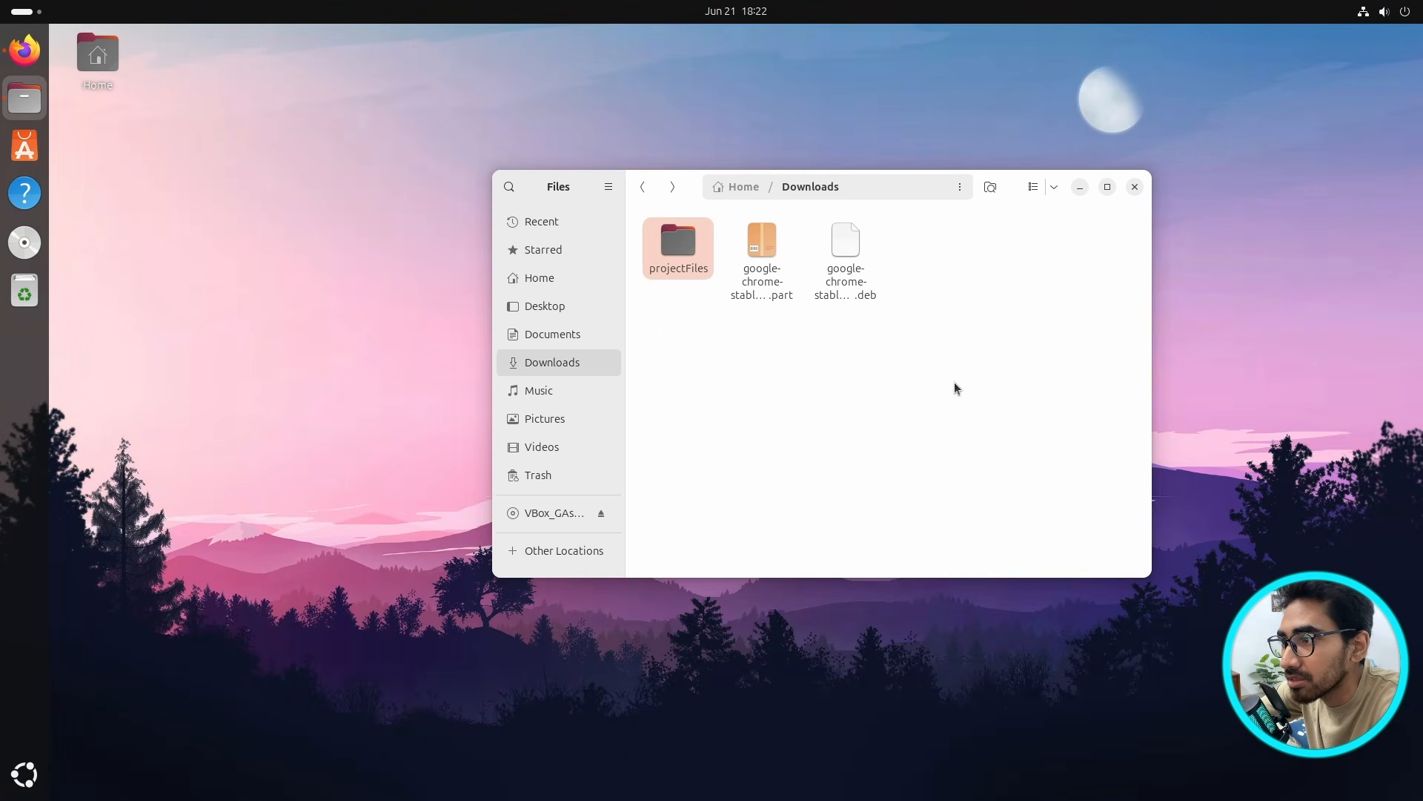
{"action": "key", "text": "alt+Tab"}
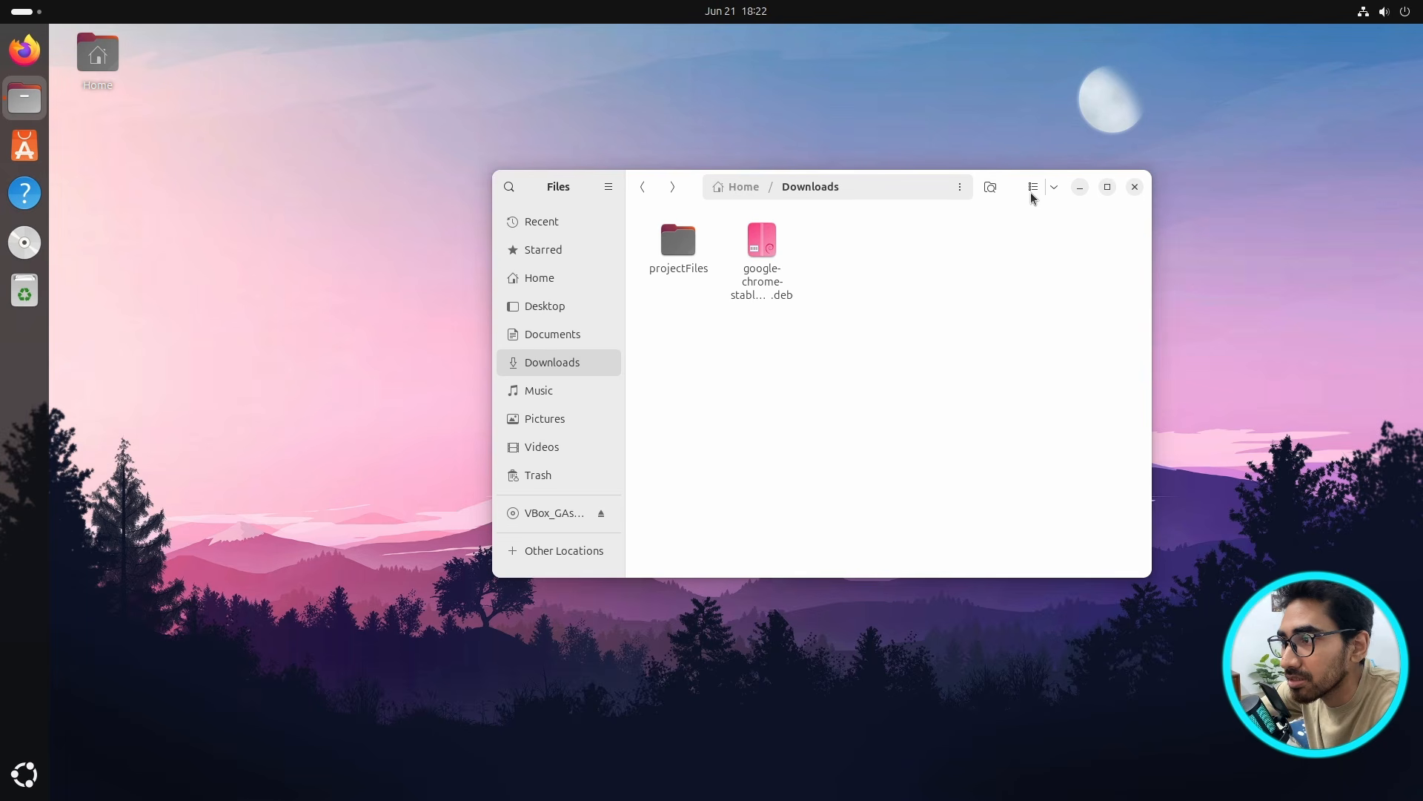
{"action": "left_click_drag", "start_coordinate": [1016, 189], "coordinate": [999, 202]}
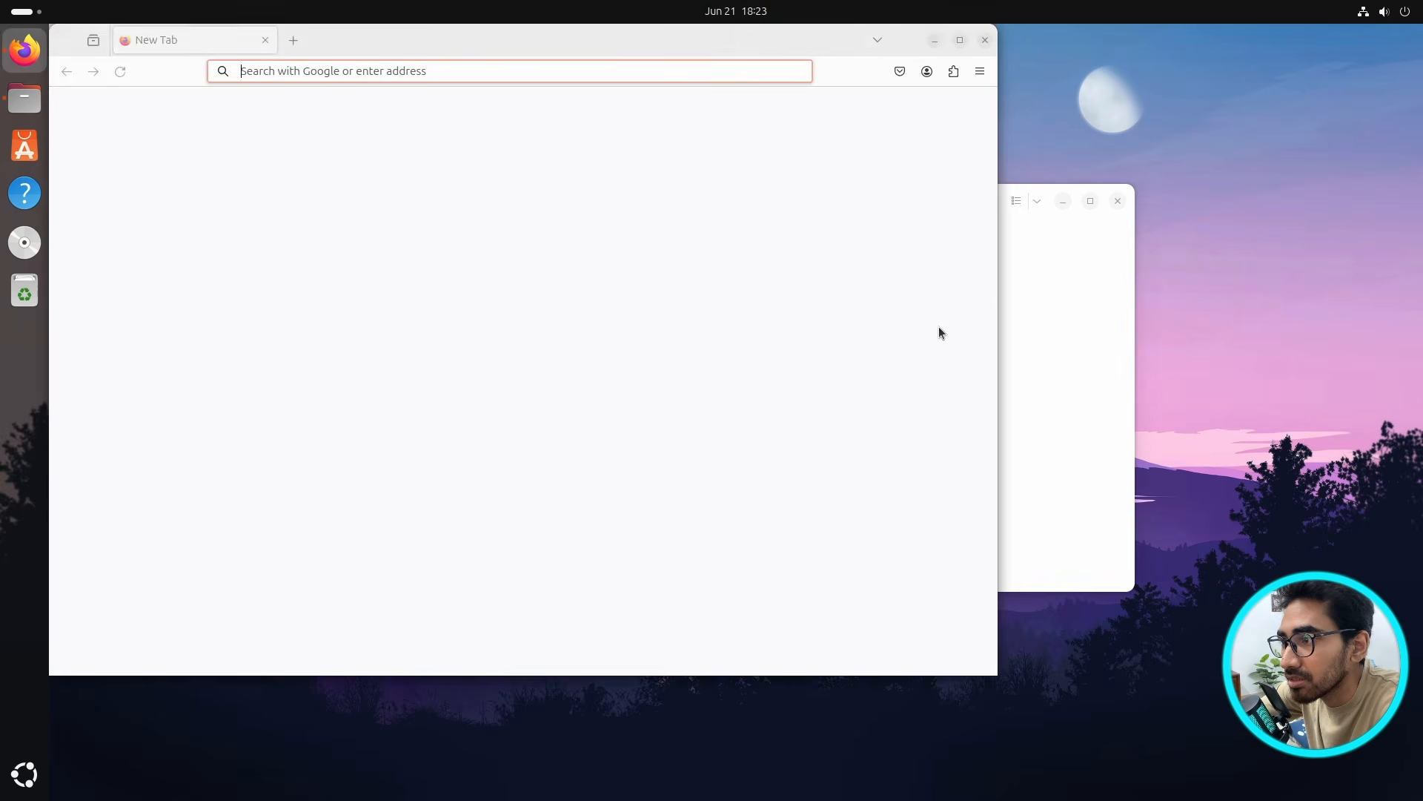
{"action": "left_click_drag", "start_coordinate": [767, 43], "coordinate": [886, 93]}
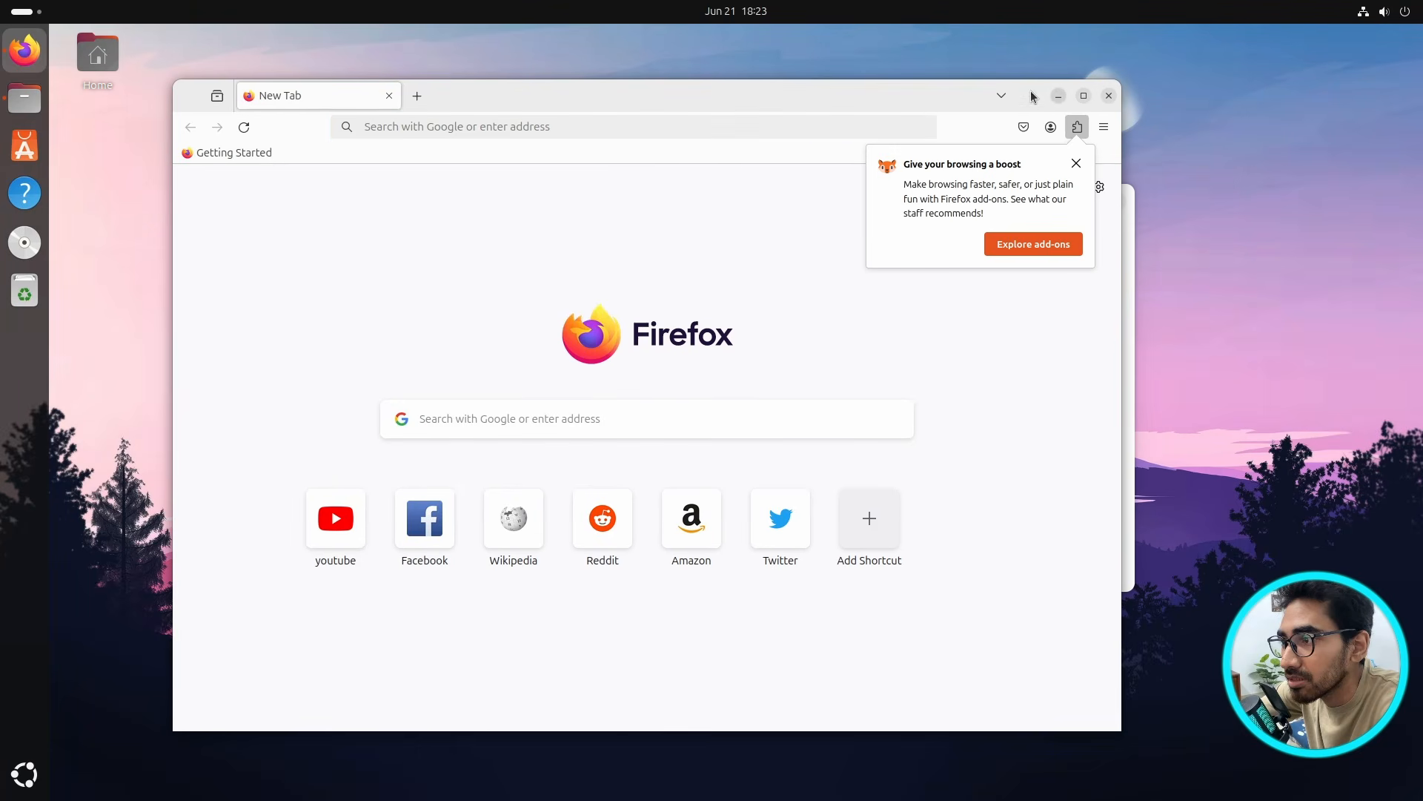
{"action": "left_click", "coordinate": [1076, 163]}
{"action": "left_click", "coordinate": [1059, 96]}
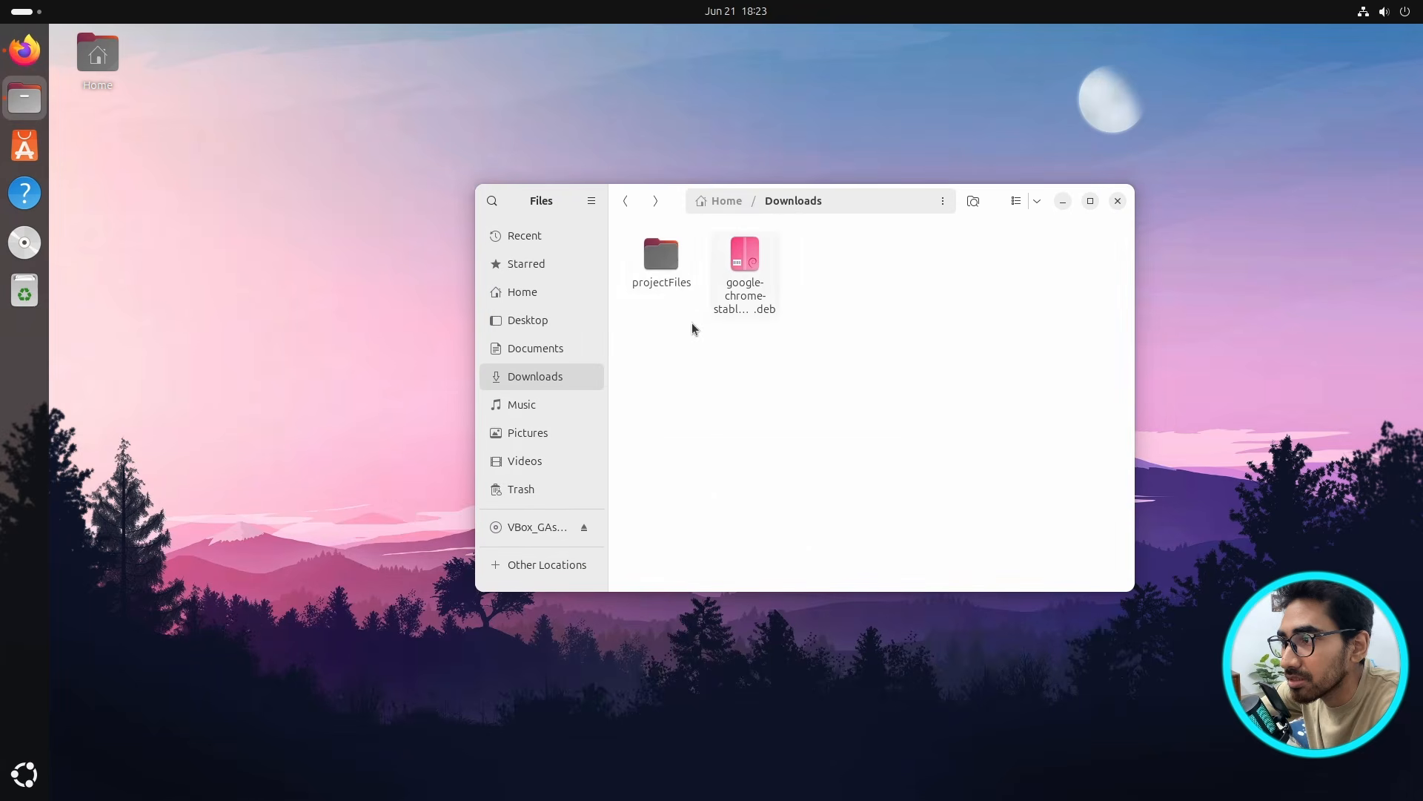
- Open the download links text file from the projectFiles folder and move its window clear of the screen corner
{"action": "double_click", "coordinate": [656, 271]}
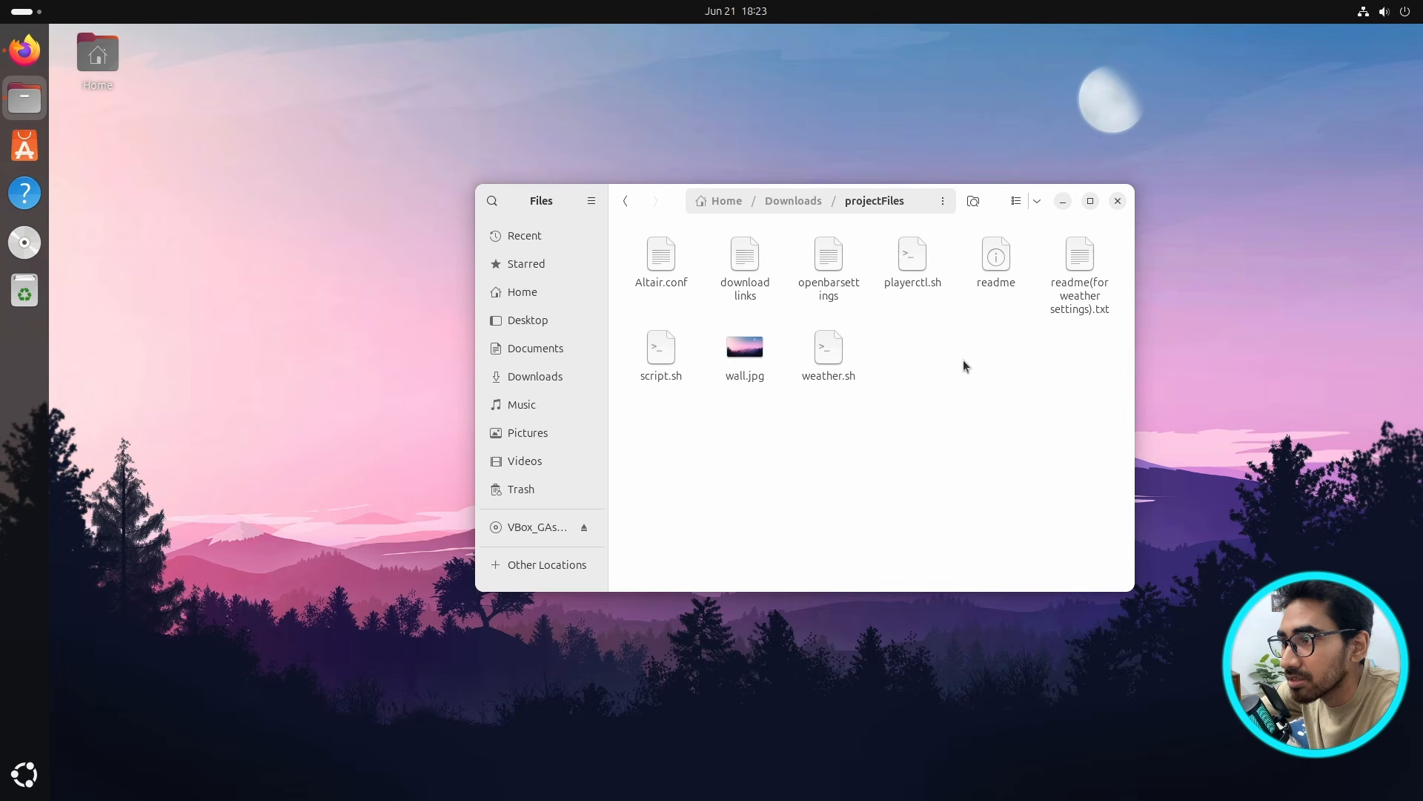
{"action": "left_click", "coordinate": [734, 284]}
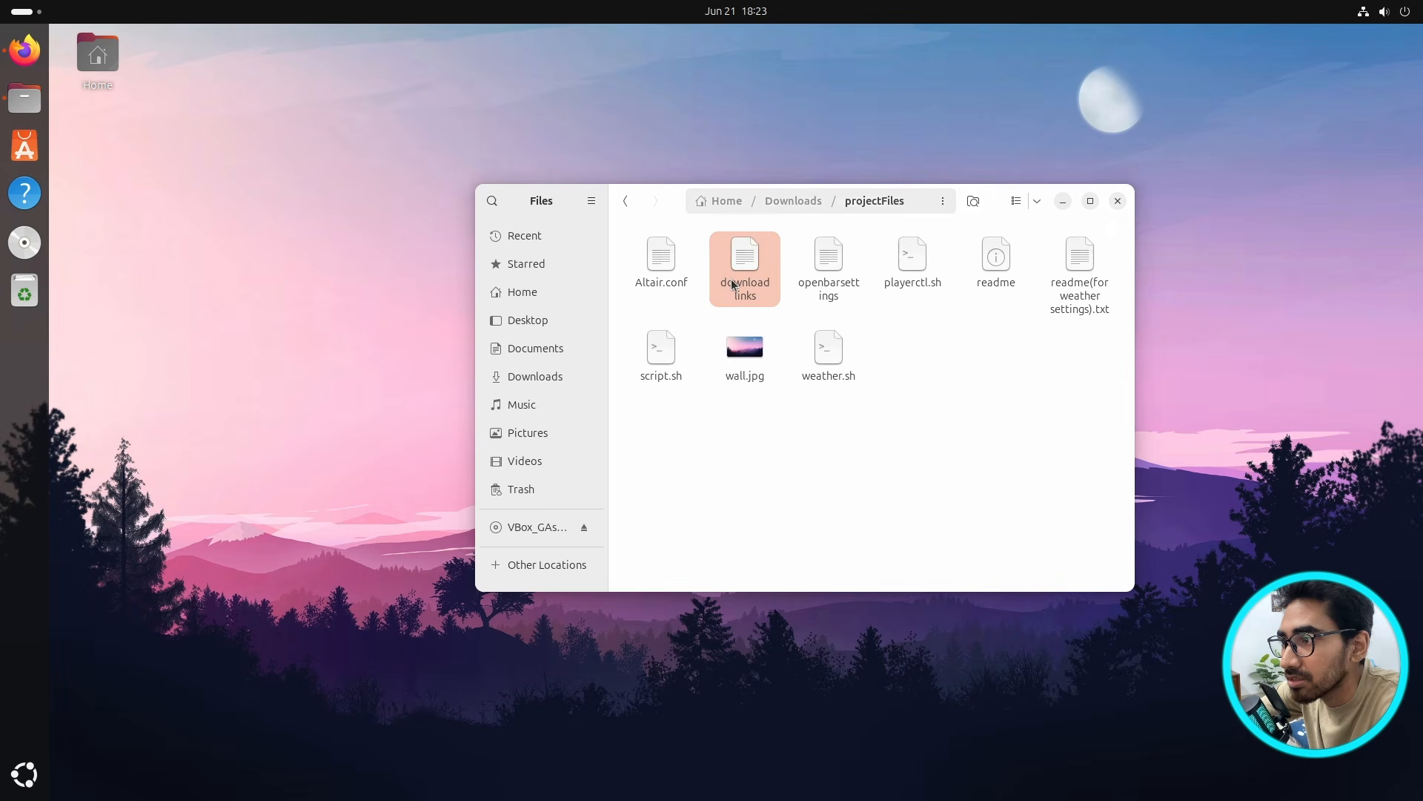
{"action": "double_click", "coordinate": [732, 283]}
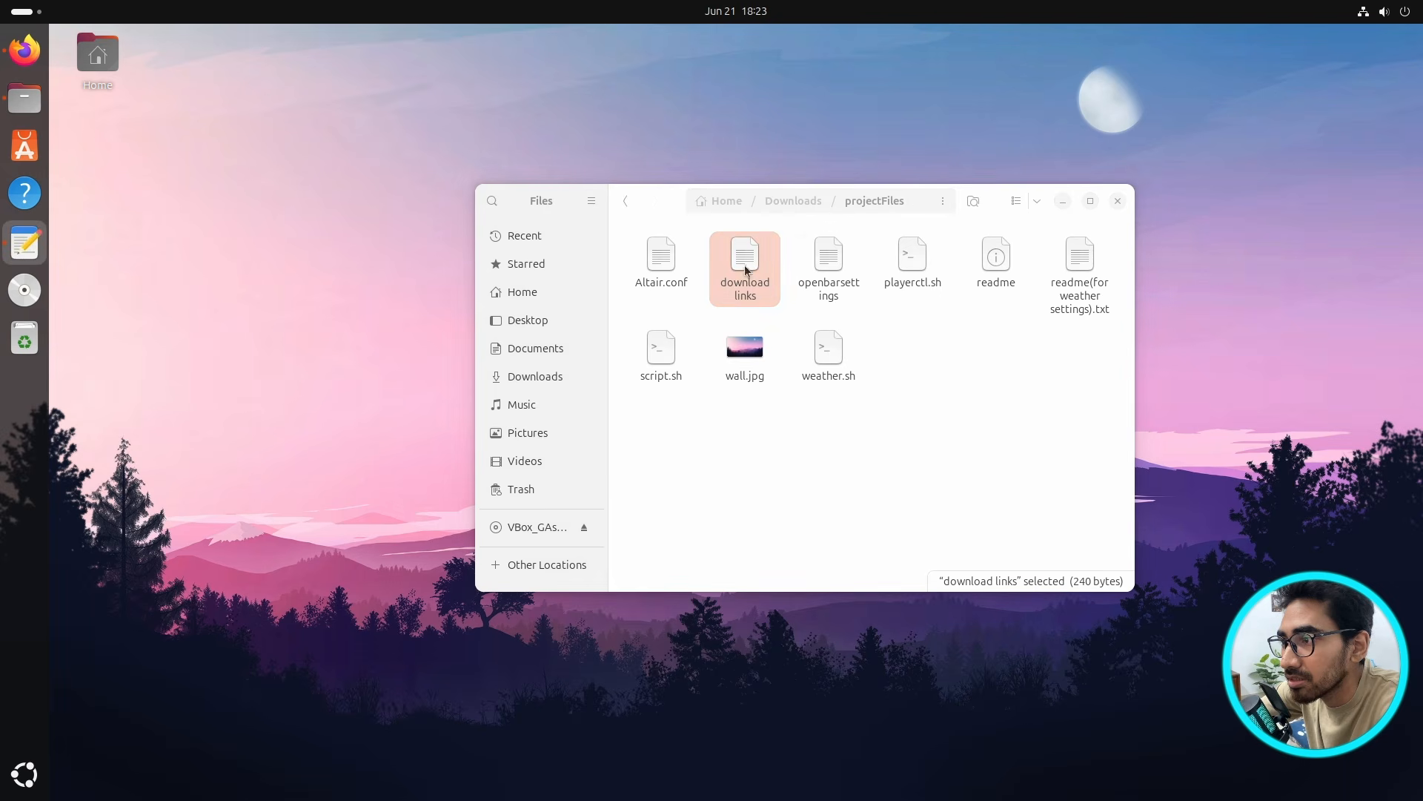
{"action": "left_click_drag", "start_coordinate": [387, 40], "coordinate": [687, 180]}
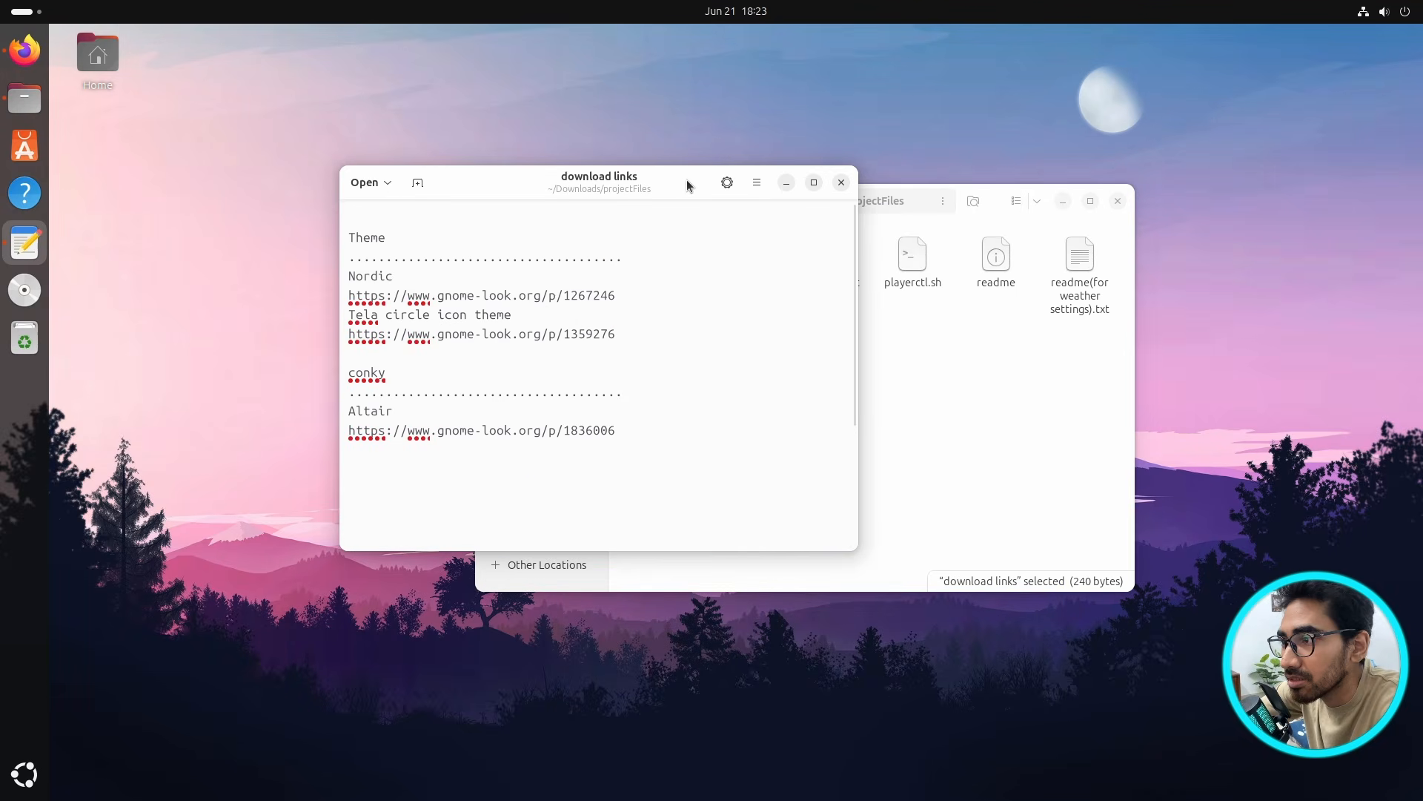
{"action": "triple_click", "coordinate": [563, 296]}
{"action": "key", "text": "ctrl+c"}
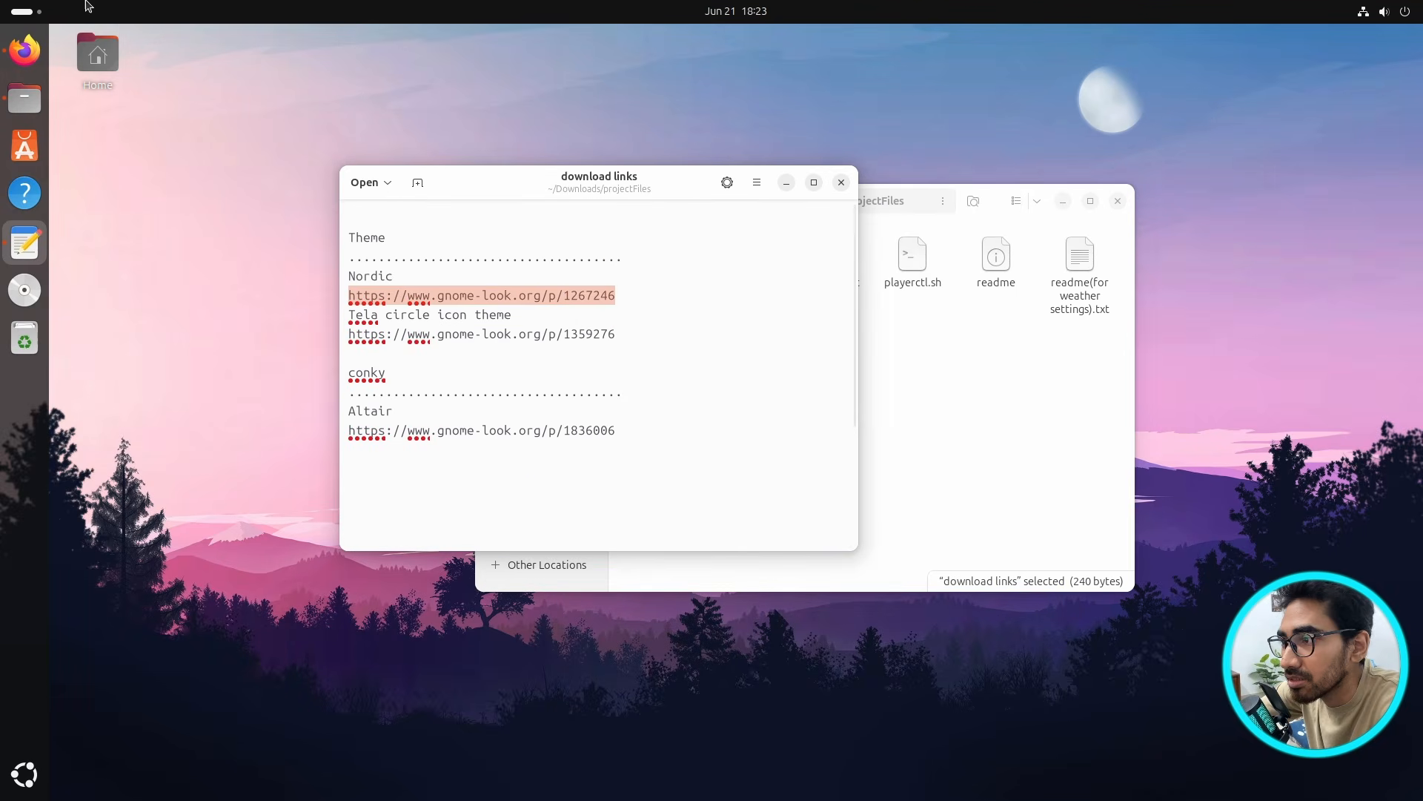
{"action": "left_click", "coordinate": [24, 49]}
{"action": "left_click", "coordinate": [465, 126]}
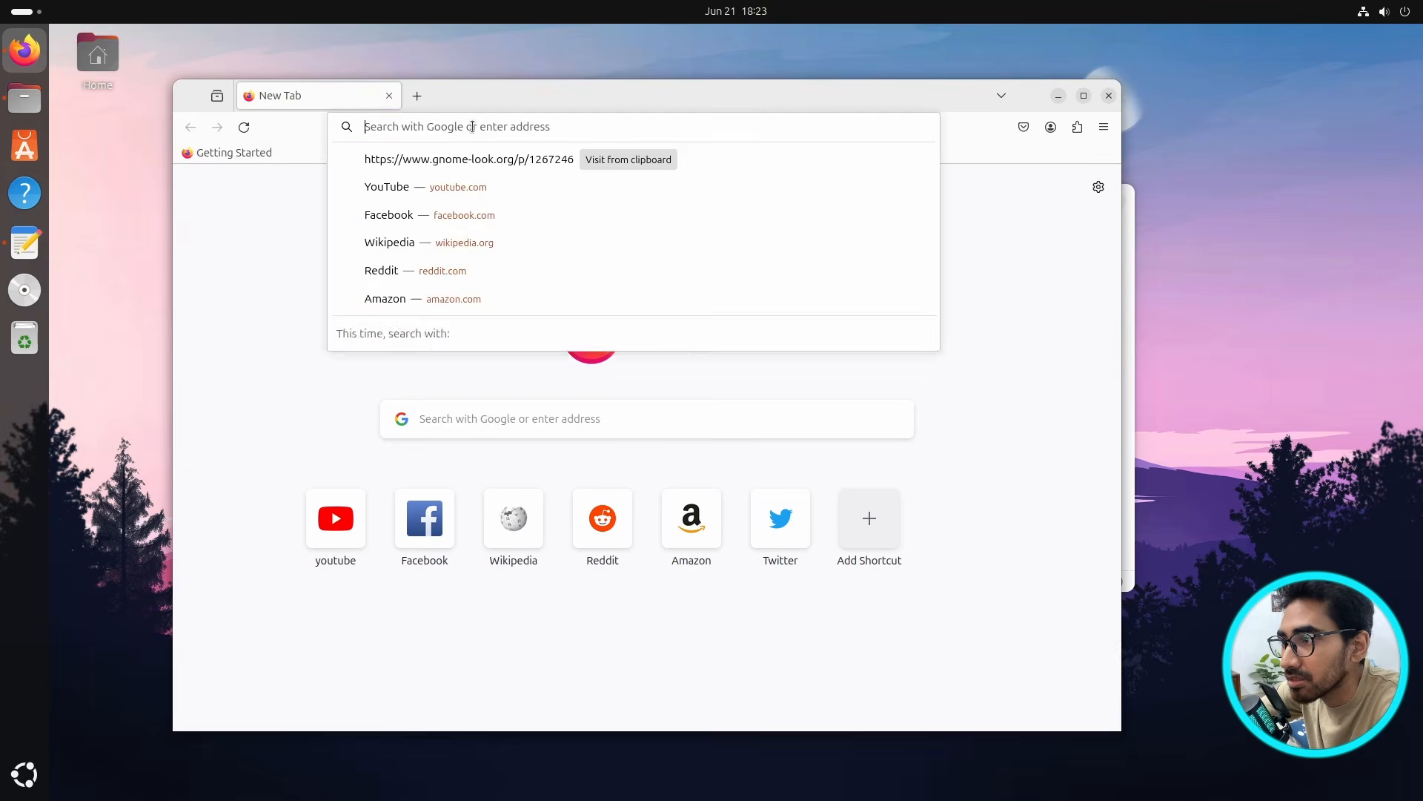
{"action": "key", "text": "ctrl+v"}
{"action": "key", "text": "Return"}
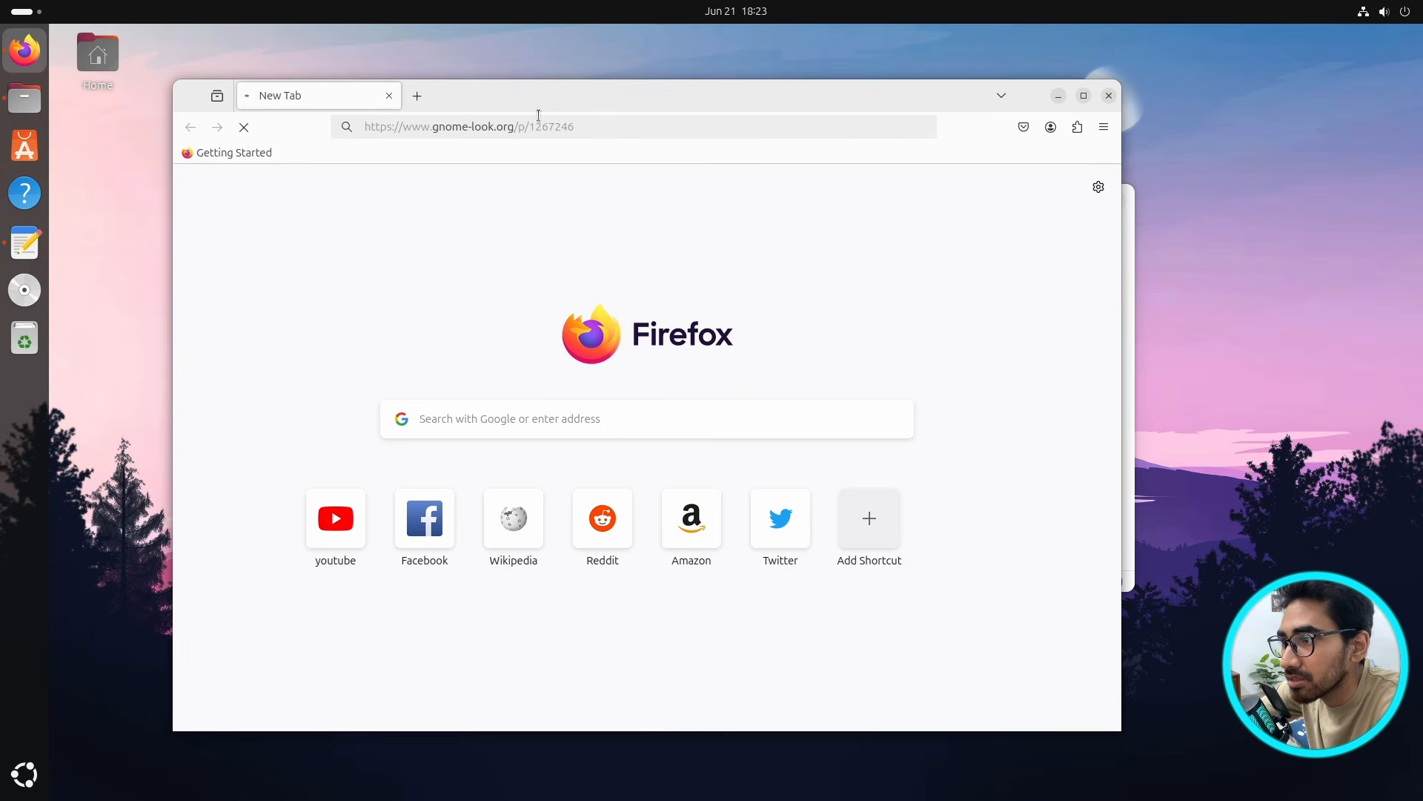
{"action": "left_click_drag", "start_coordinate": [717, 101], "coordinate": [1006, 101]}
{"action": "left_click", "coordinate": [493, 336]}
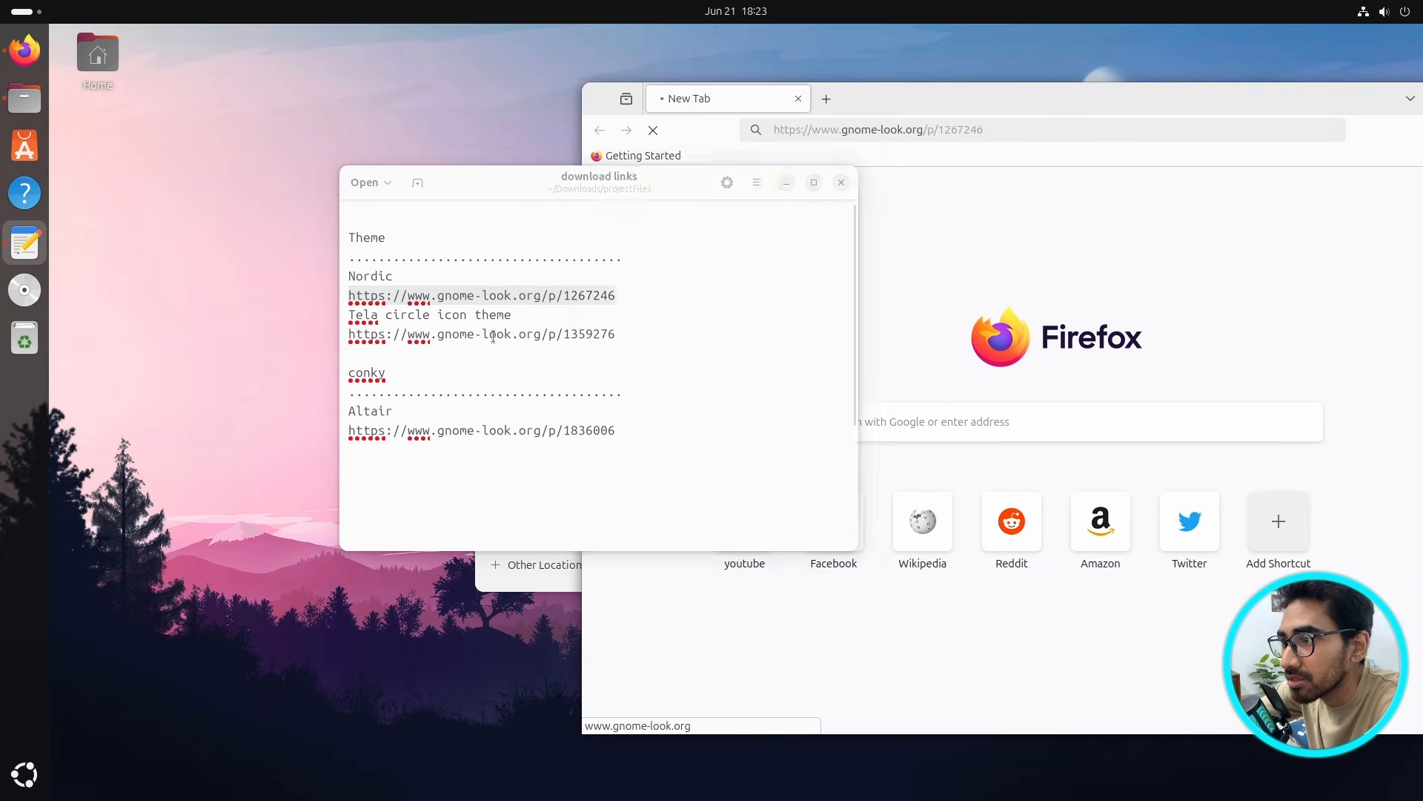
{"action": "triple_click", "coordinate": [493, 335]}
{"action": "double_click", "coordinate": [493, 335]}
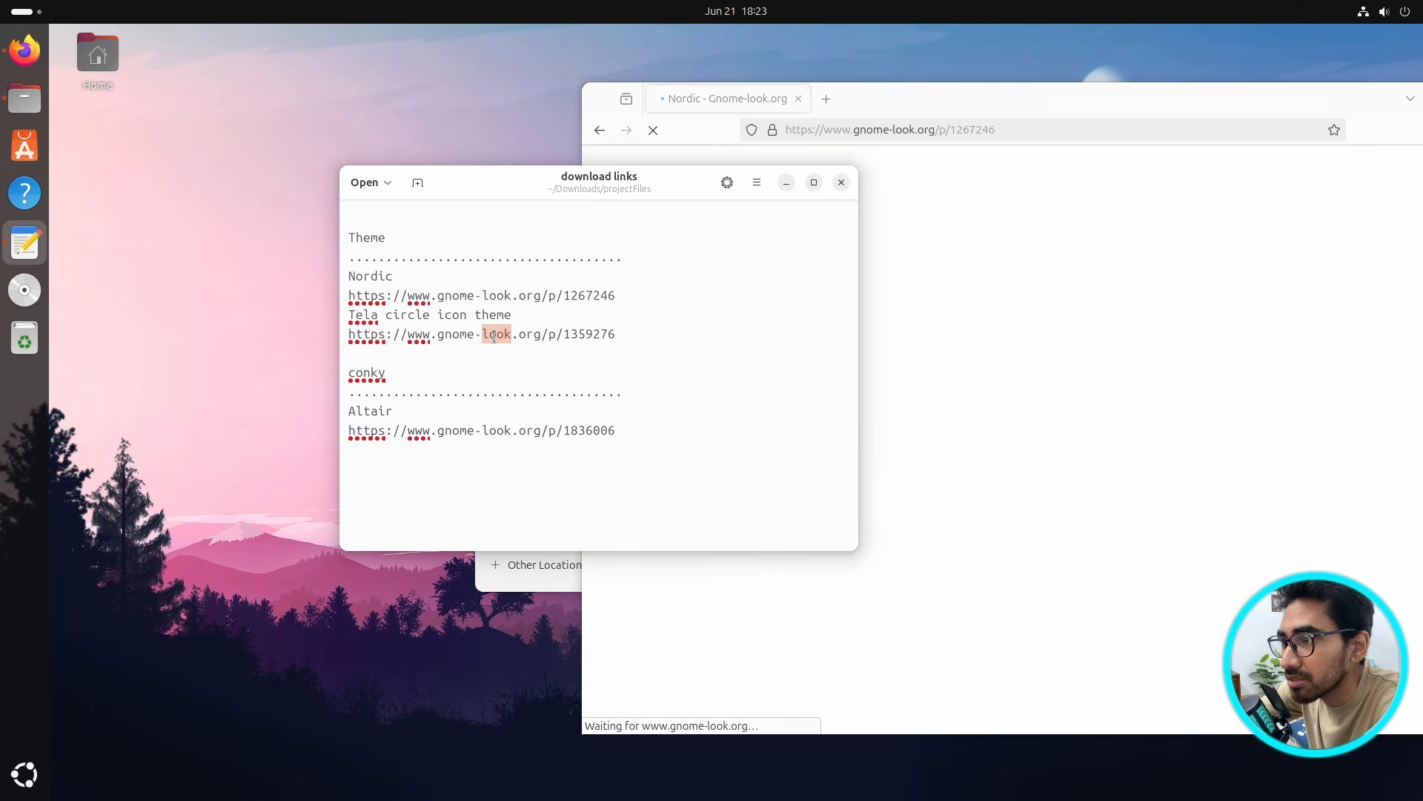
{"action": "triple_click", "coordinate": [493, 336]}
{"action": "key", "text": "ctrl+c"}
{"action": "left_click", "coordinate": [826, 98]}
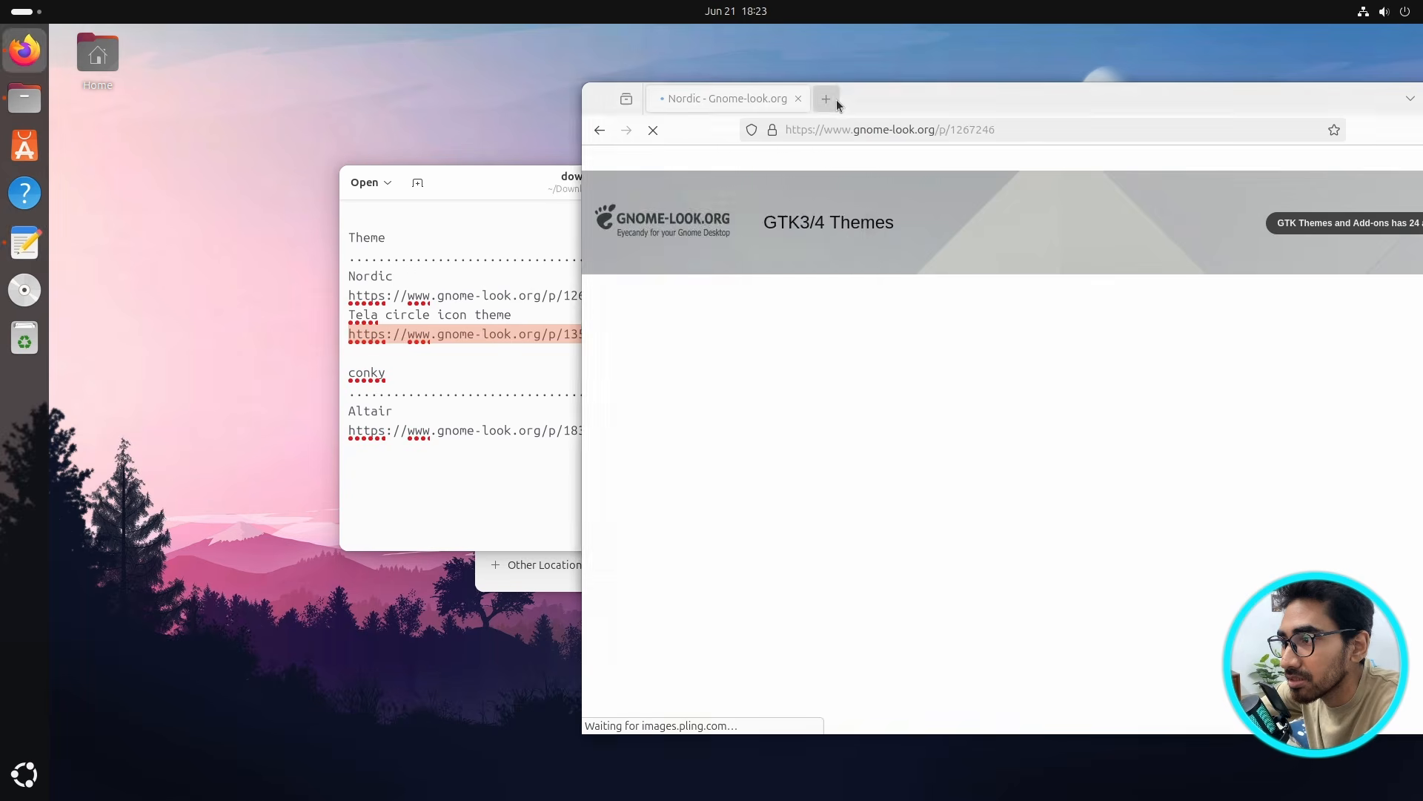
{"action": "key", "text": "ctrl+v"}
{"action": "key", "text": "Return"}
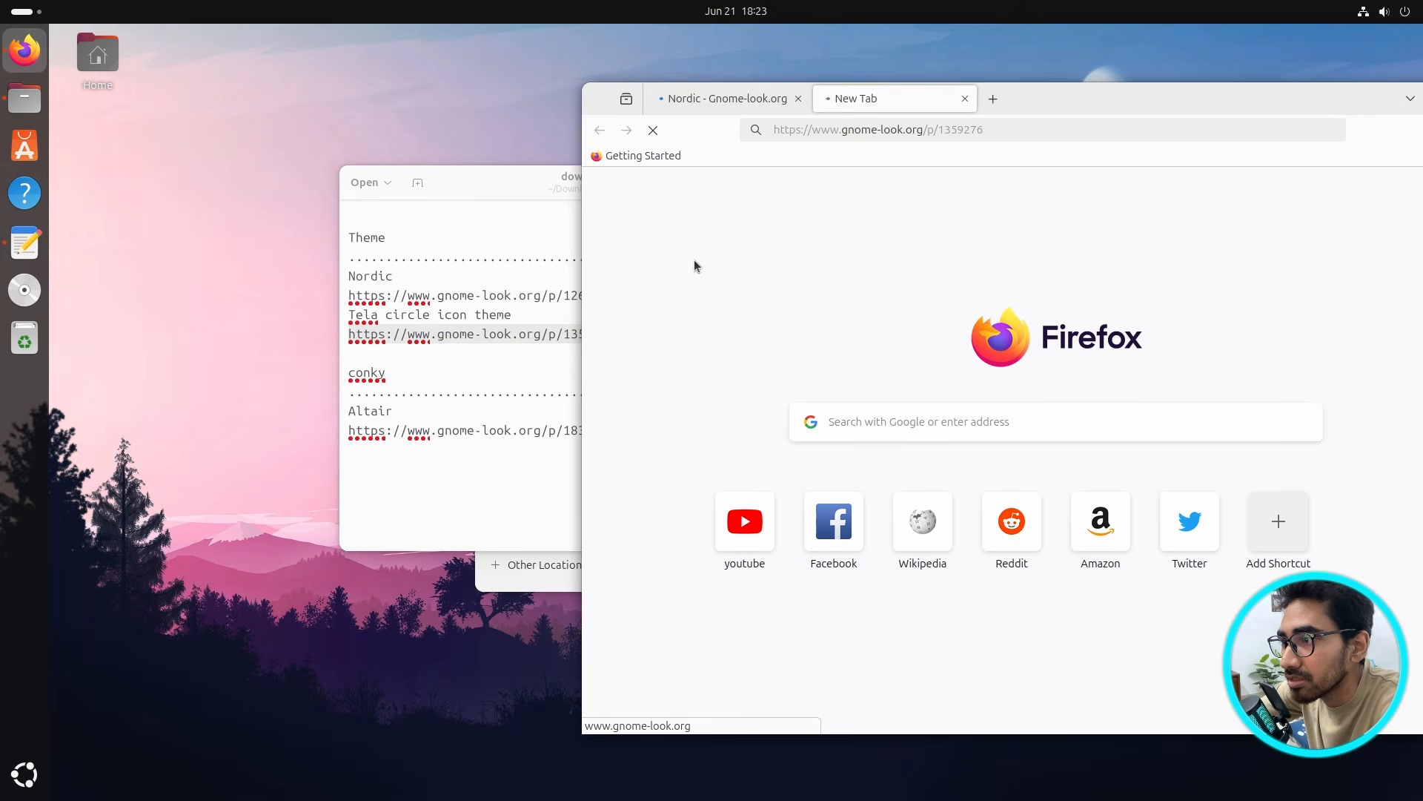
{"action": "left_click", "coordinate": [474, 427]}
{"action": "triple_click", "coordinate": [475, 430]}
{"action": "key", "text": "ctrl+c"}
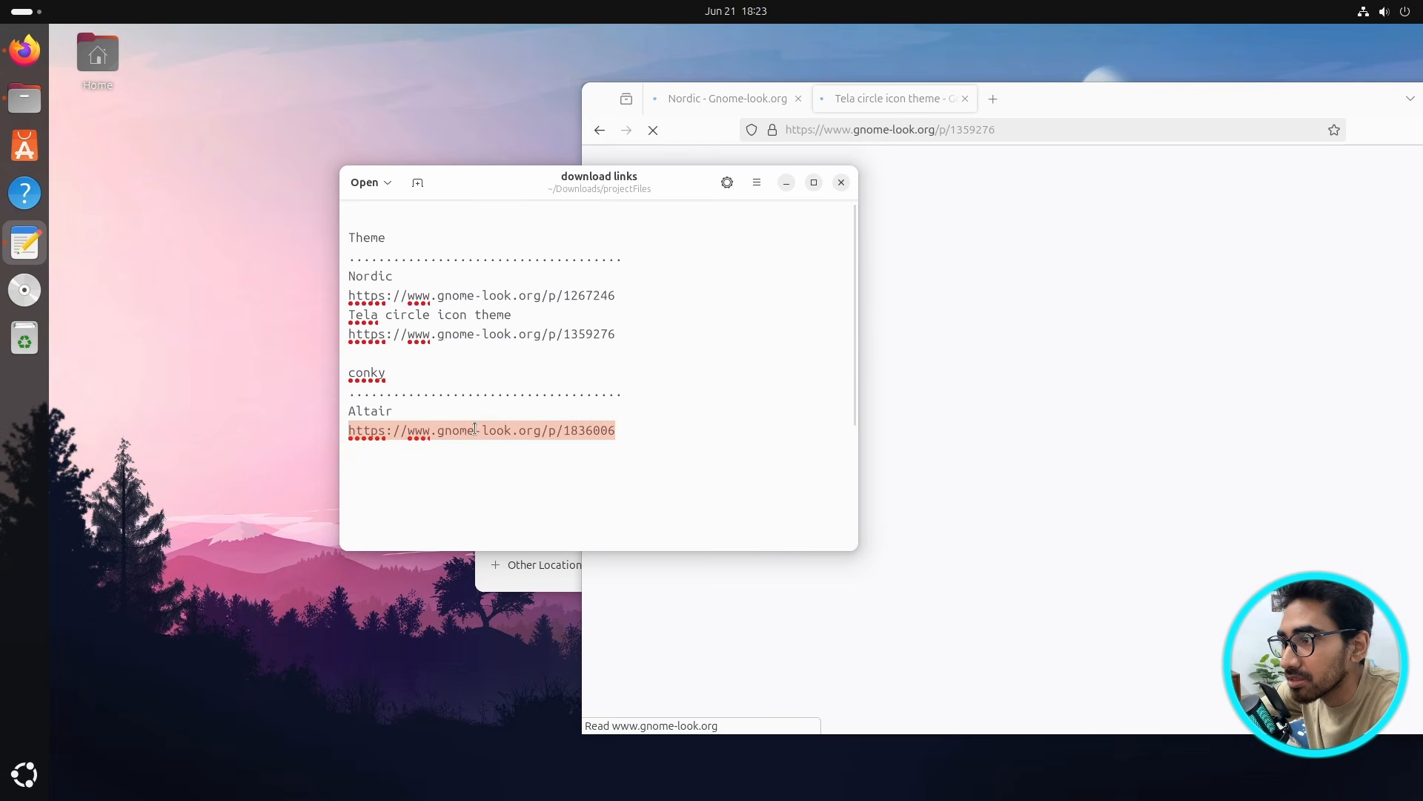
{"action": "left_click", "coordinate": [989, 102]}
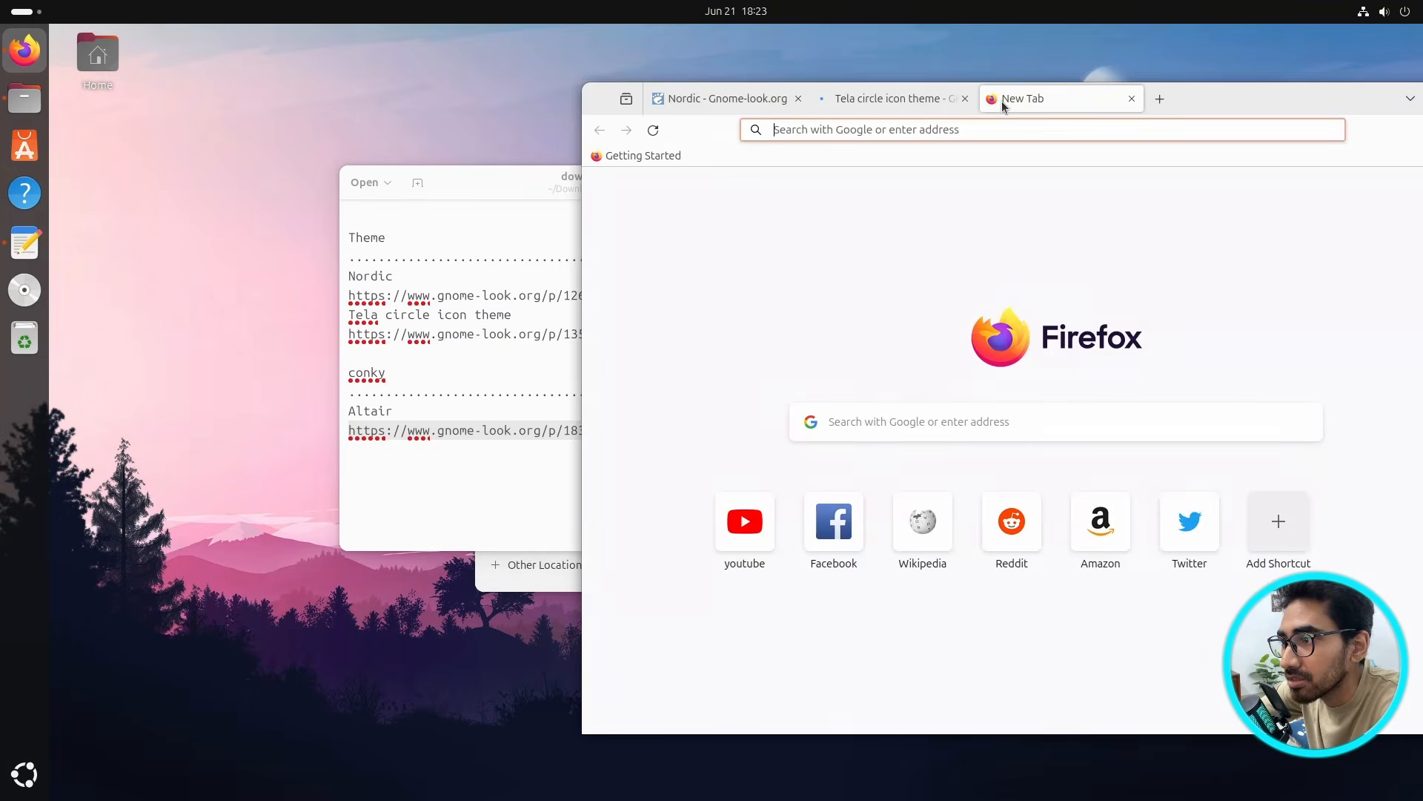
{"action": "key", "text": "ctrl+v"}
{"action": "key", "text": "Return"}
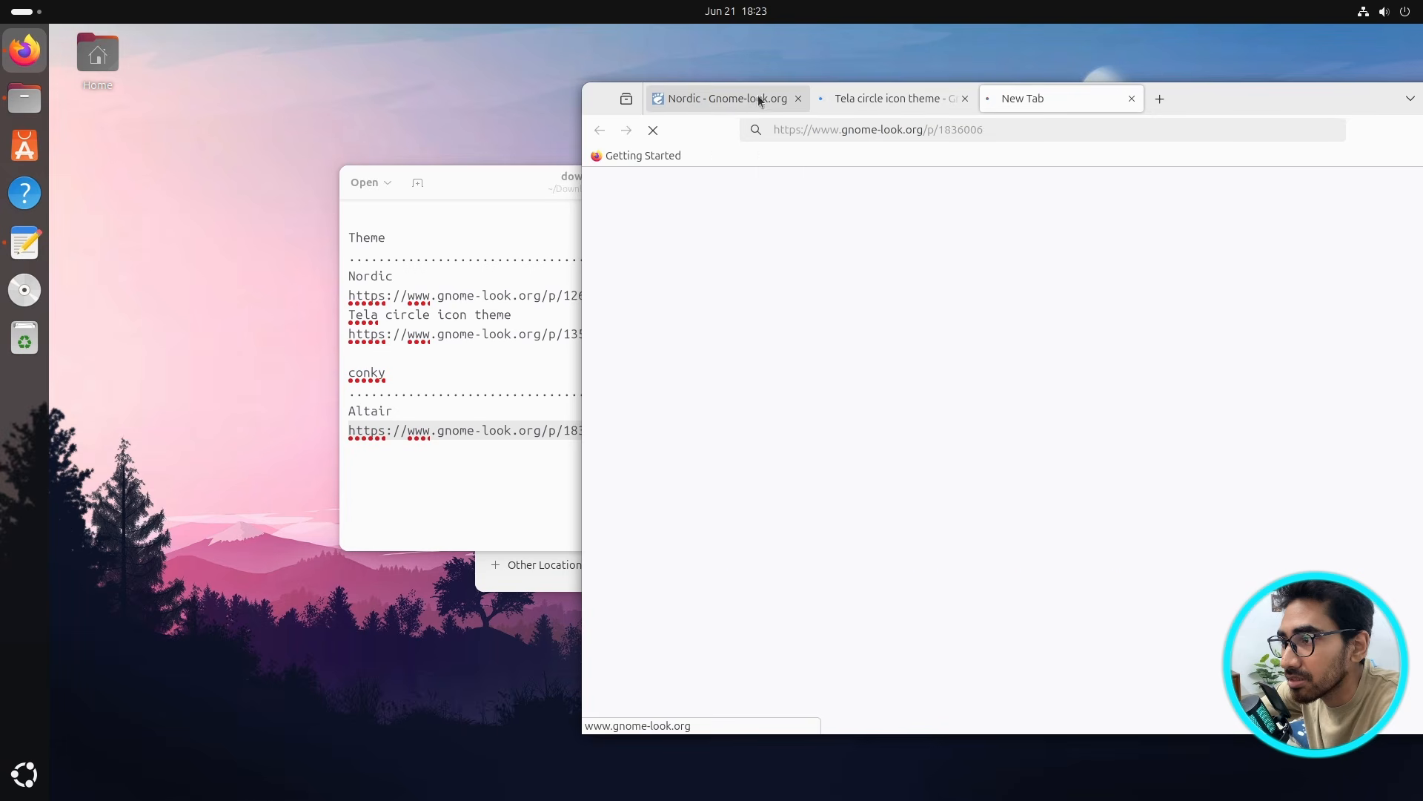
- Start the download of Nordic-darker.tar.xz from the file list on the Nordic theme page
{"action": "left_click", "coordinate": [734, 103]}
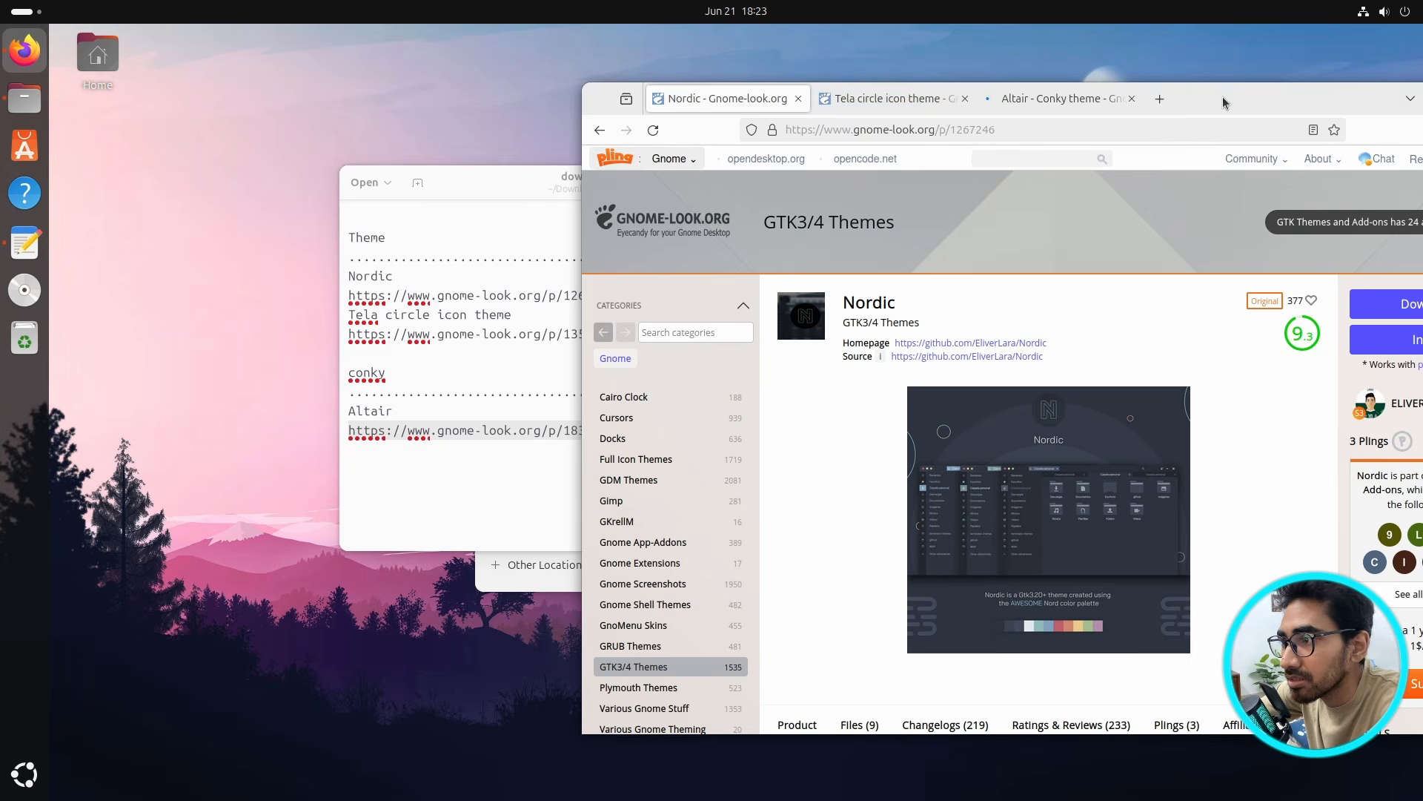
{"action": "left_click_drag", "start_coordinate": [1222, 96], "coordinate": [910, 72]}
{"action": "scroll", "coordinate": [870, 444], "scroll_direction": "down", "scroll_amount": 3}
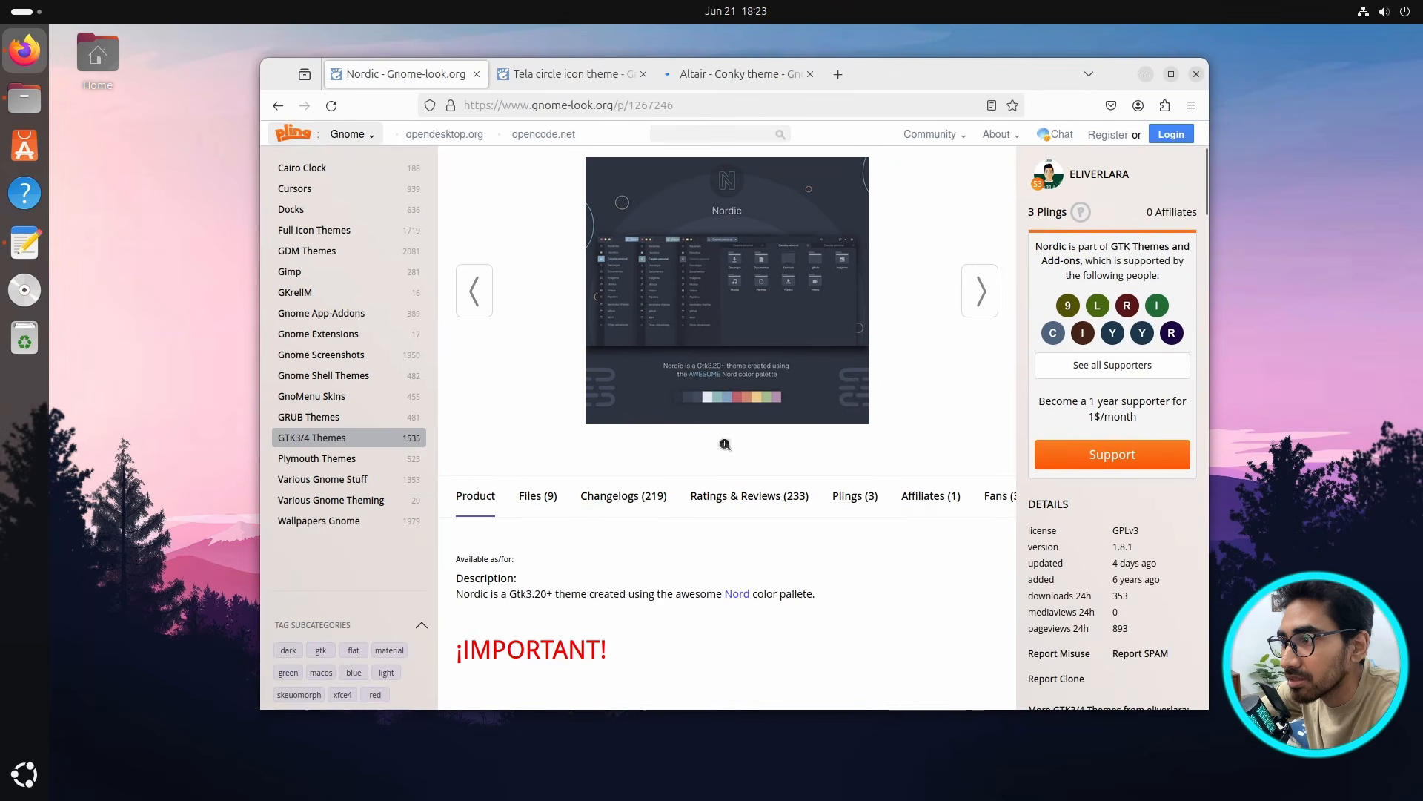
{"action": "left_click", "coordinate": [538, 496]}
{"action": "scroll", "coordinate": [898, 411], "scroll_direction": "down", "scroll_amount": 5}
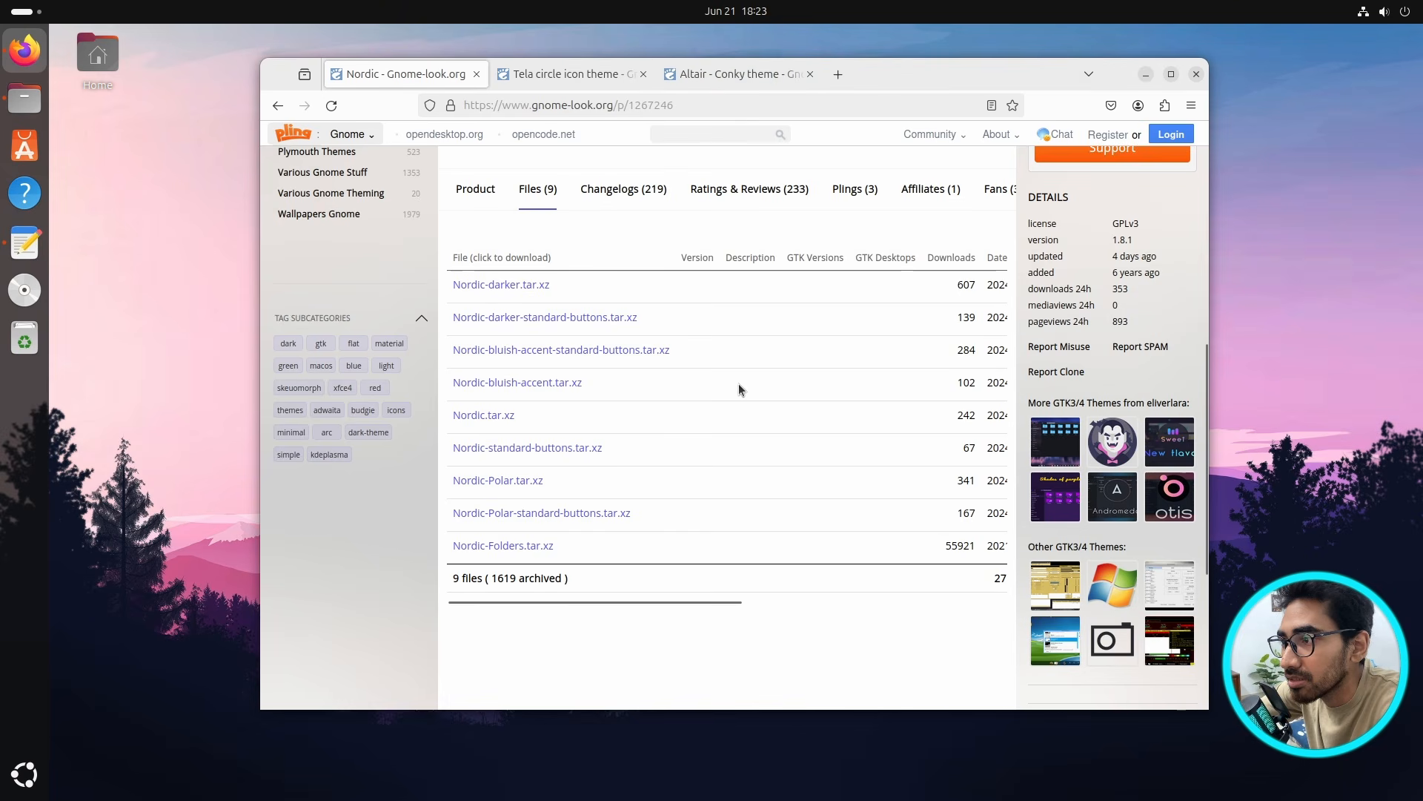
{"action": "scroll", "coordinate": [738, 384], "scroll_direction": "up", "scroll_amount": 3}
{"action": "left_click", "coordinate": [505, 490]}
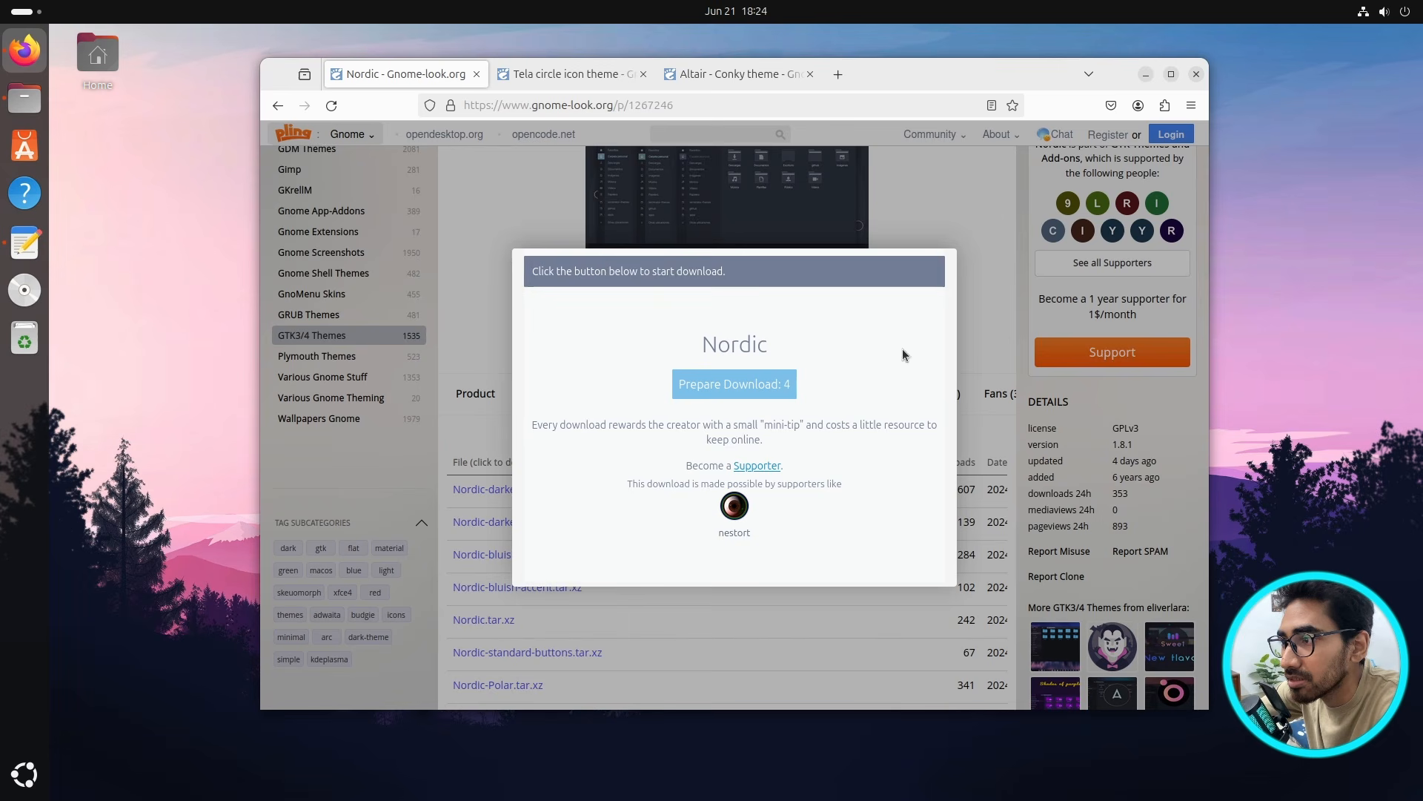
- Check the Tela circle icon theme's preview images and start the download of Tela-circle-black.tar.xz from its file list
{"action": "left_click", "coordinate": [572, 72]}
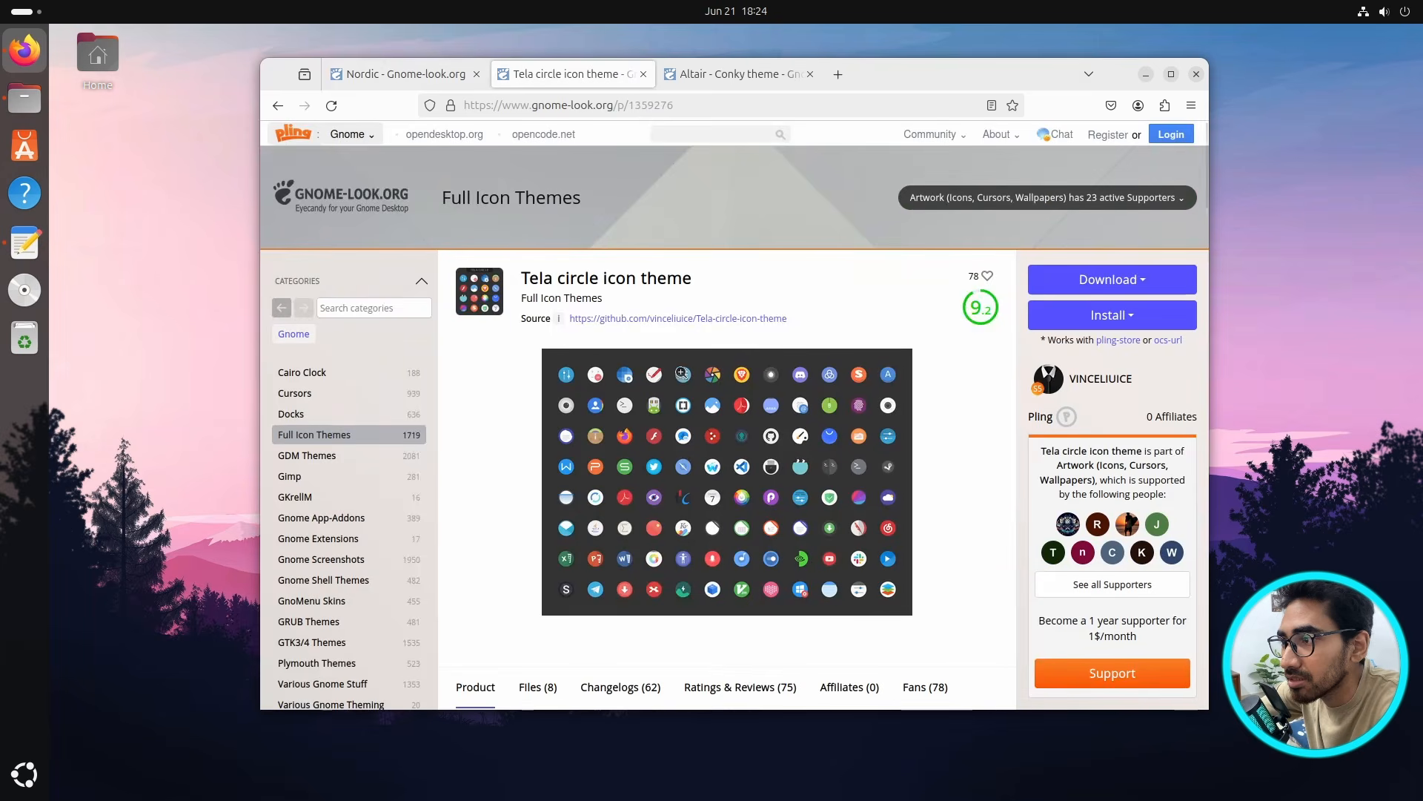
{"action": "scroll", "coordinate": [519, 490], "scroll_direction": "down", "scroll_amount": 4}
{"action": "left_click", "coordinate": [529, 482]}
{"action": "scroll", "coordinate": [767, 459], "scroll_direction": "down", "scroll_amount": 3}
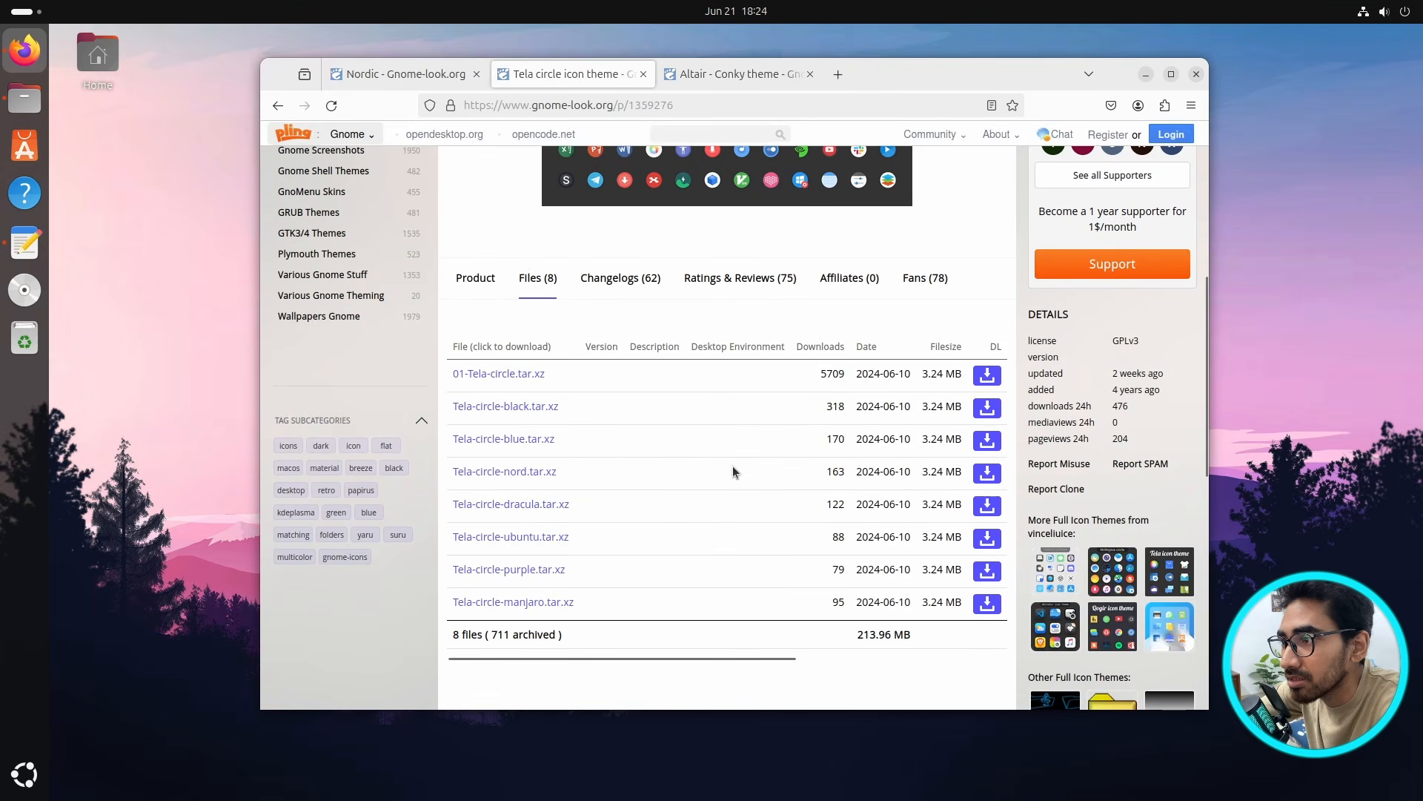
{"action": "scroll", "coordinate": [685, 500], "scroll_direction": "up", "scroll_amount": 5}
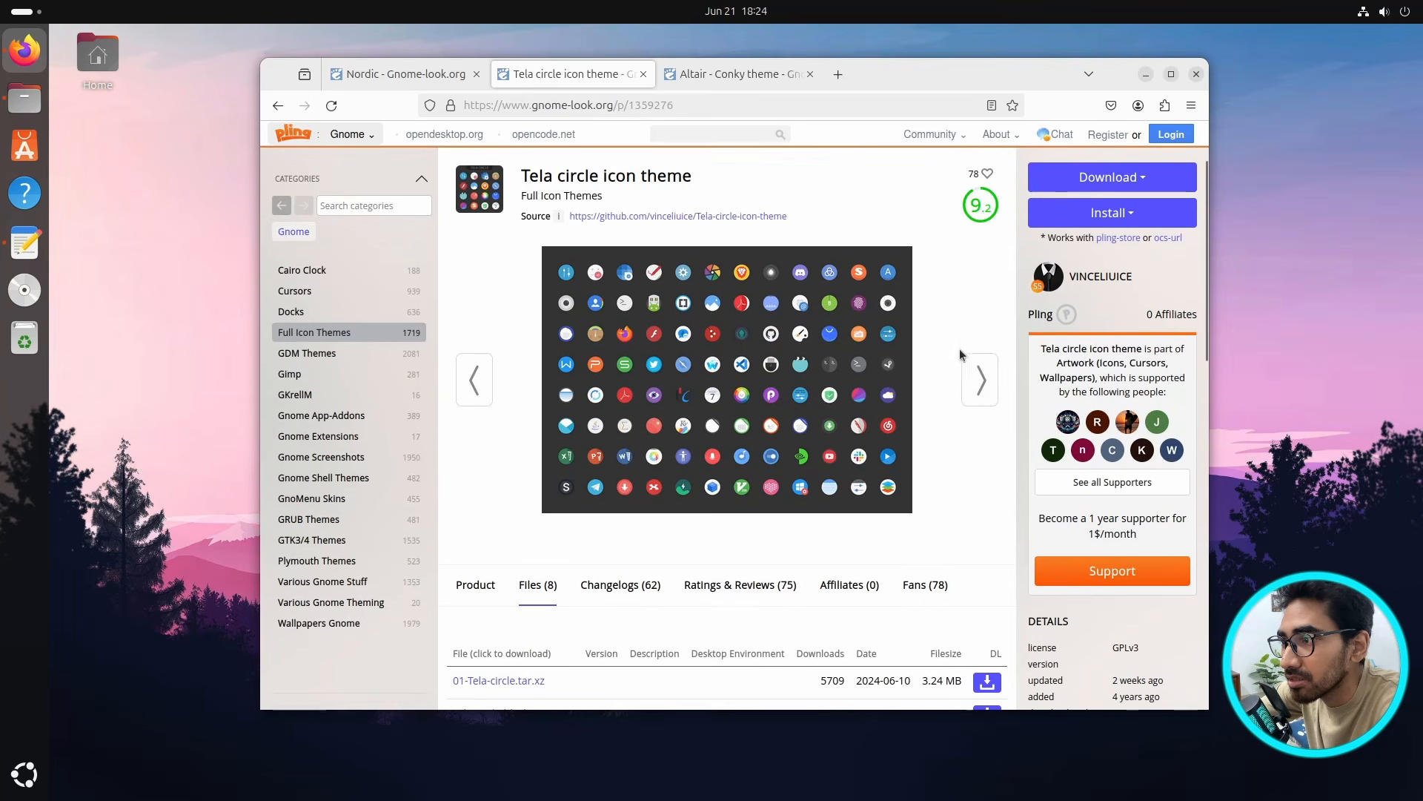
{"action": "left_click", "coordinate": [981, 382]}
{"action": "left_click", "coordinate": [983, 389]}
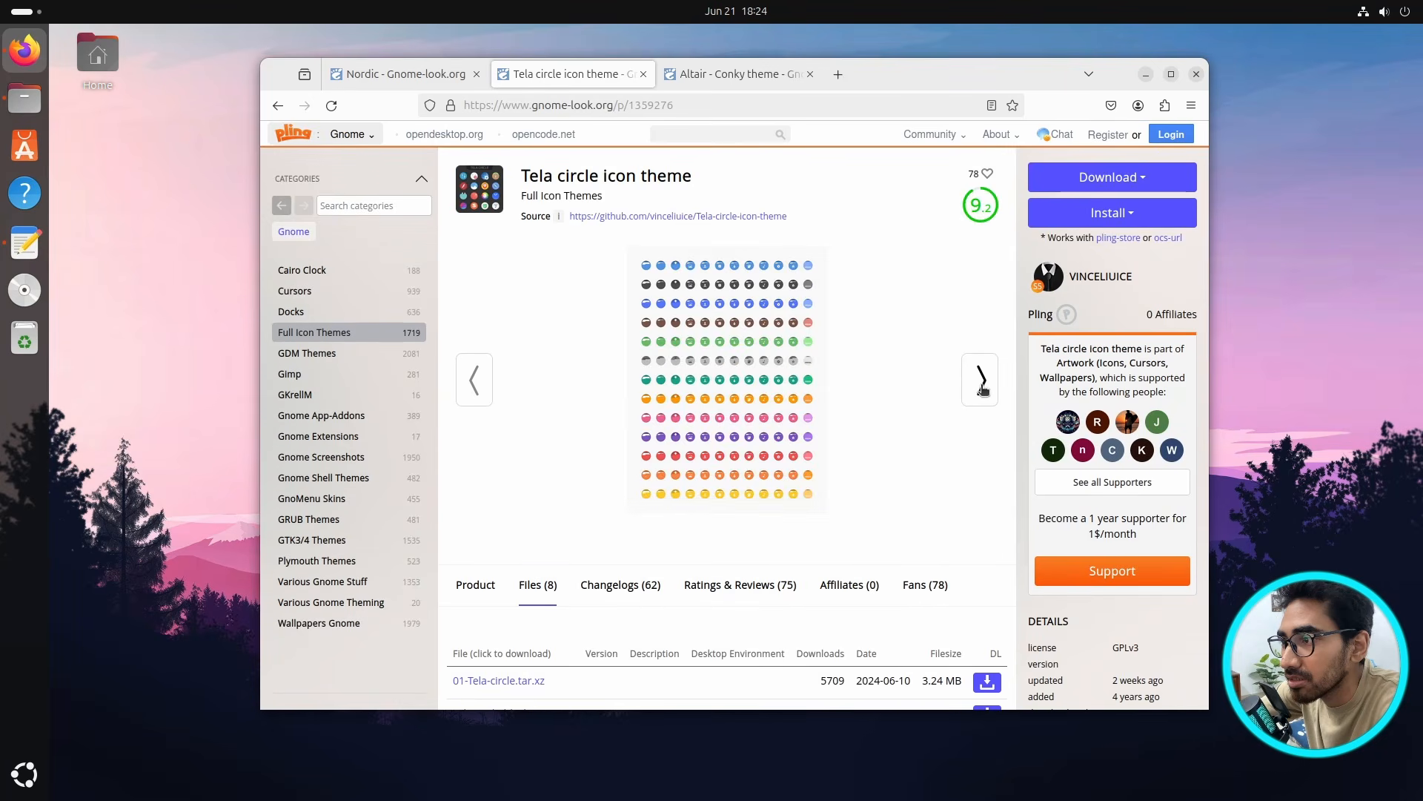
{"action": "left_click", "coordinate": [984, 389]}
{"action": "left_click", "coordinate": [476, 382]}
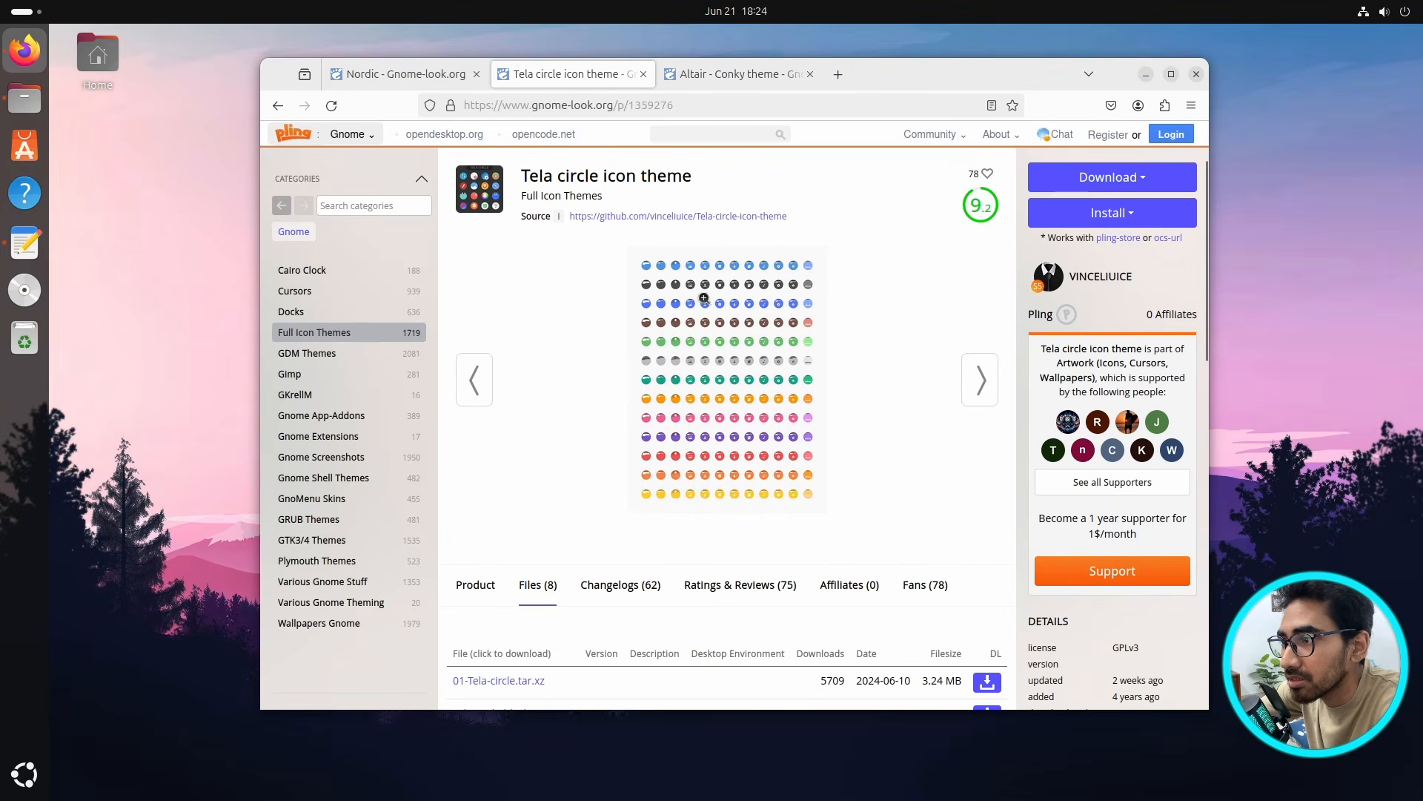
{"action": "scroll", "coordinate": [749, 364], "scroll_direction": "down", "scroll_amount": 5}
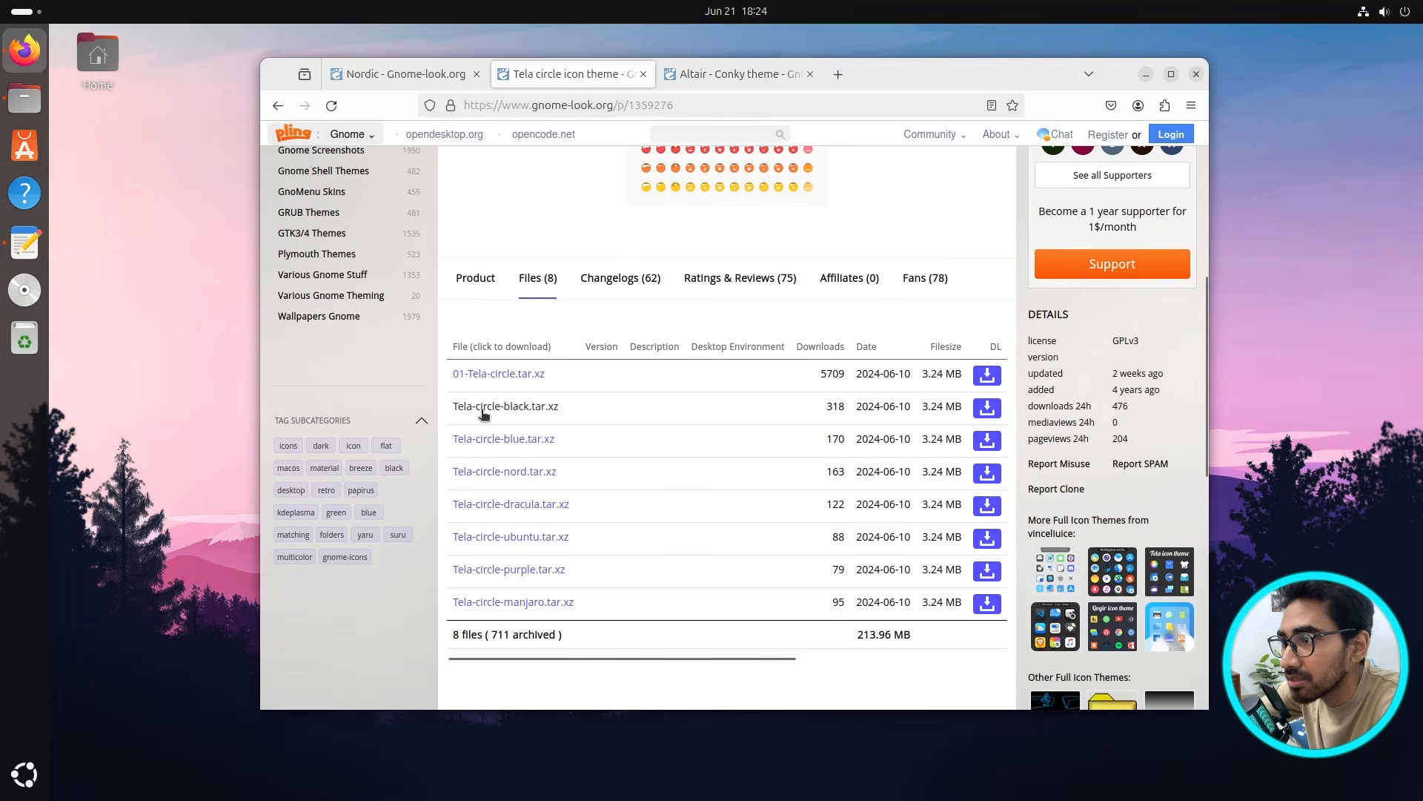
{"action": "left_click", "coordinate": [522, 408]}
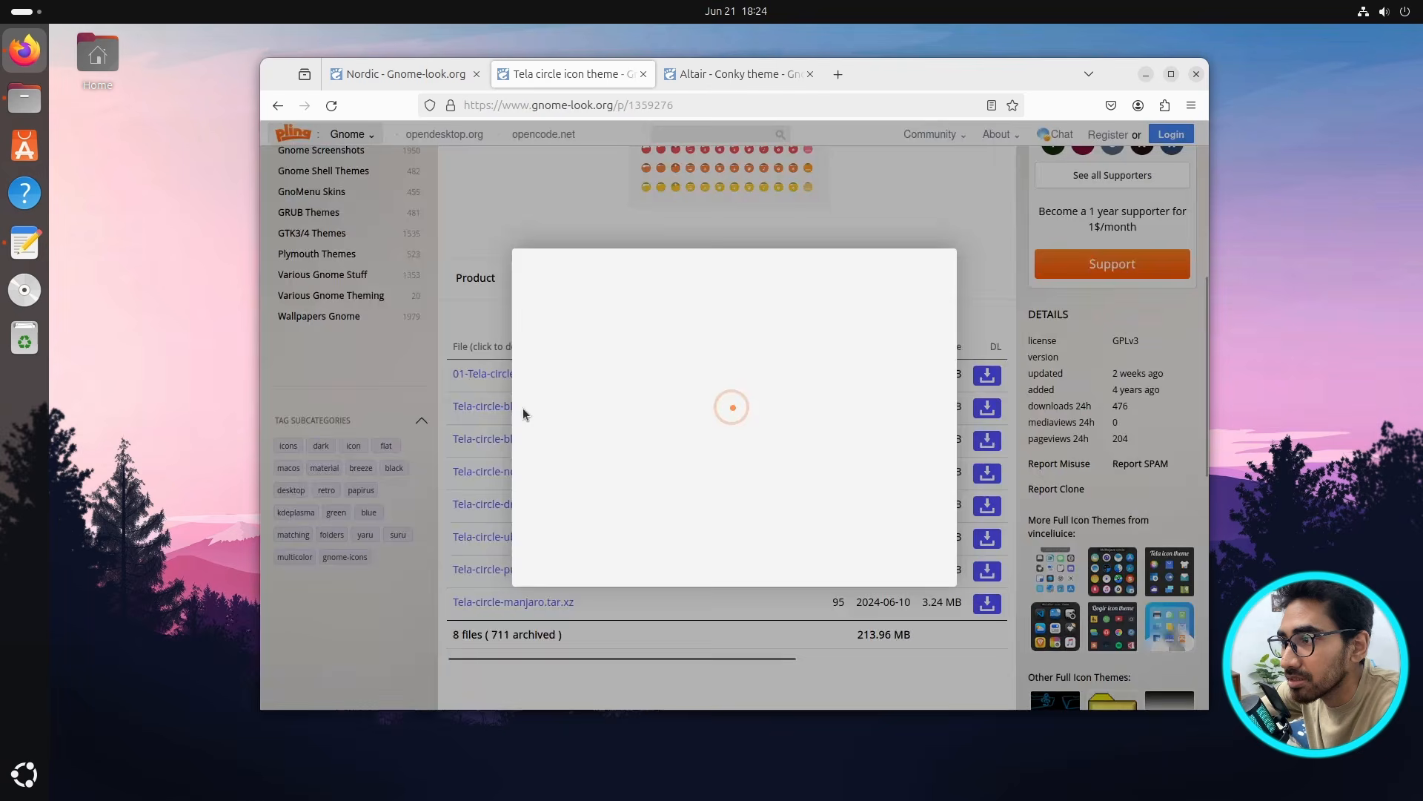
- Request the download of Altair-Dark-v2.0.zip from the file list on the Altair conky theme page
{"action": "left_click", "coordinate": [708, 78]}
{"action": "scroll", "coordinate": [514, 498], "scroll_direction": "down", "scroll_amount": 5}
{"action": "left_click", "coordinate": [537, 491]}
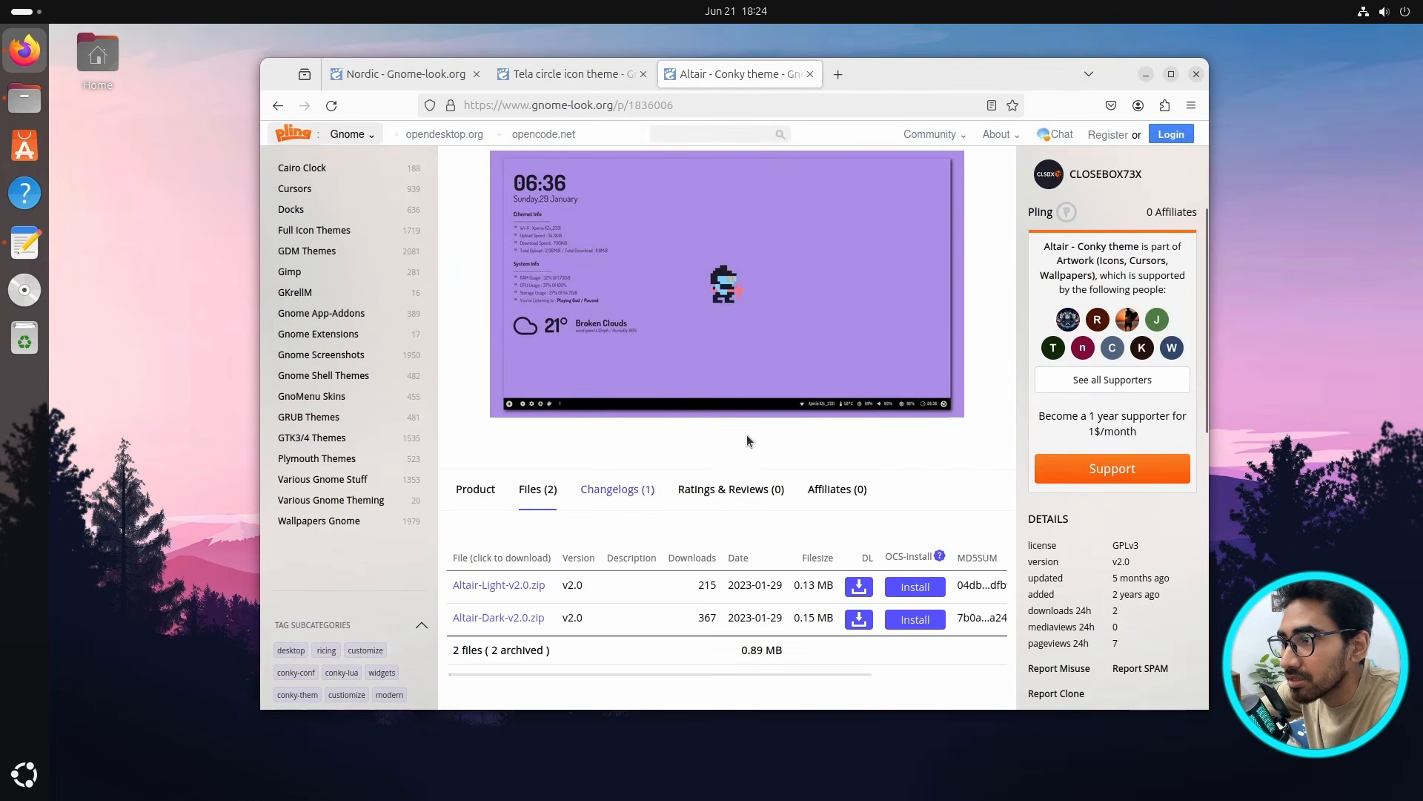
{"action": "scroll", "coordinate": [701, 447], "scroll_direction": "down", "scroll_amount": 3}
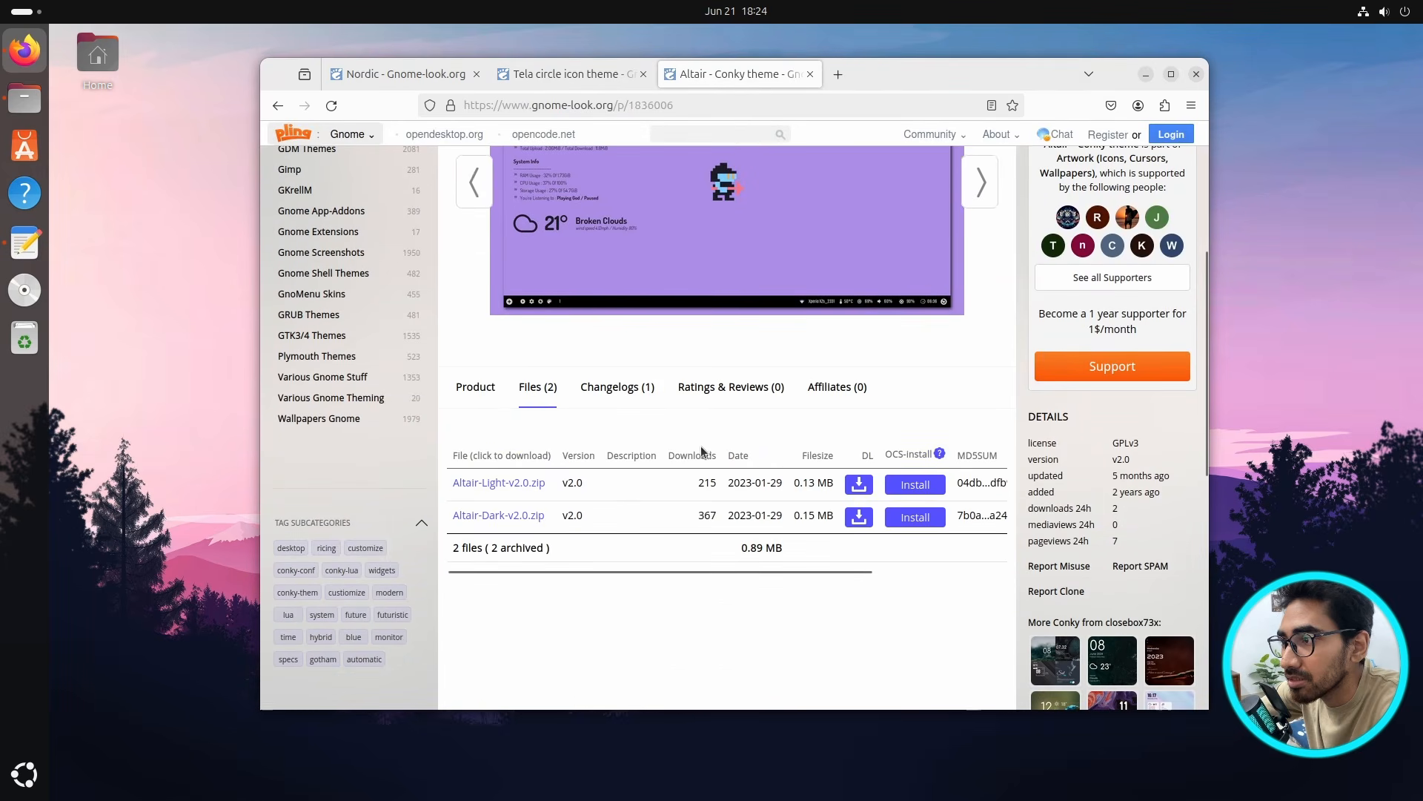
{"action": "left_click", "coordinate": [484, 521]}
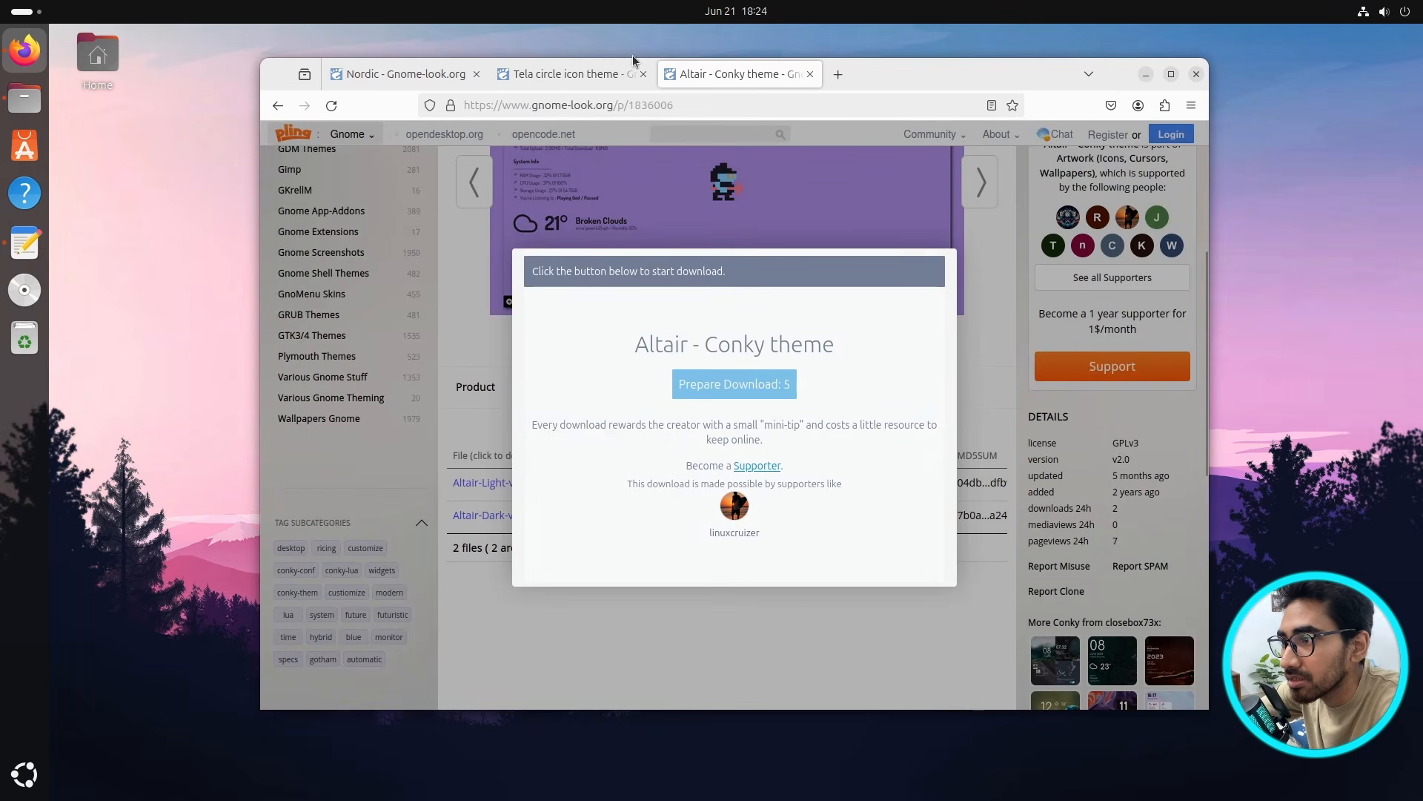
- Confirm the prepared downloads of the Tela circle icon theme, the Nordic theme and the Altair conky theme
{"action": "left_click", "coordinate": [571, 77]}
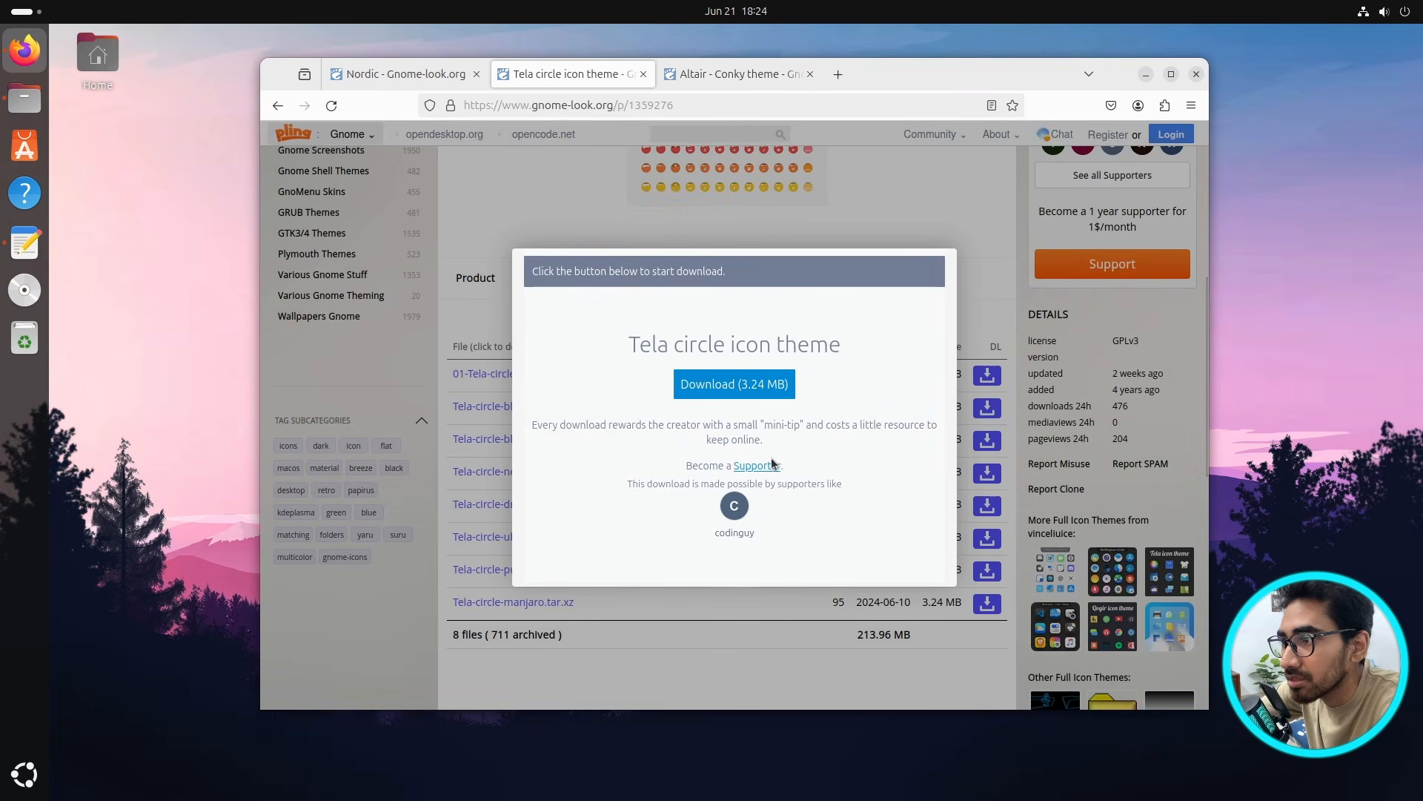
{"action": "left_click", "coordinate": [686, 383]}
{"action": "left_click", "coordinate": [410, 73]}
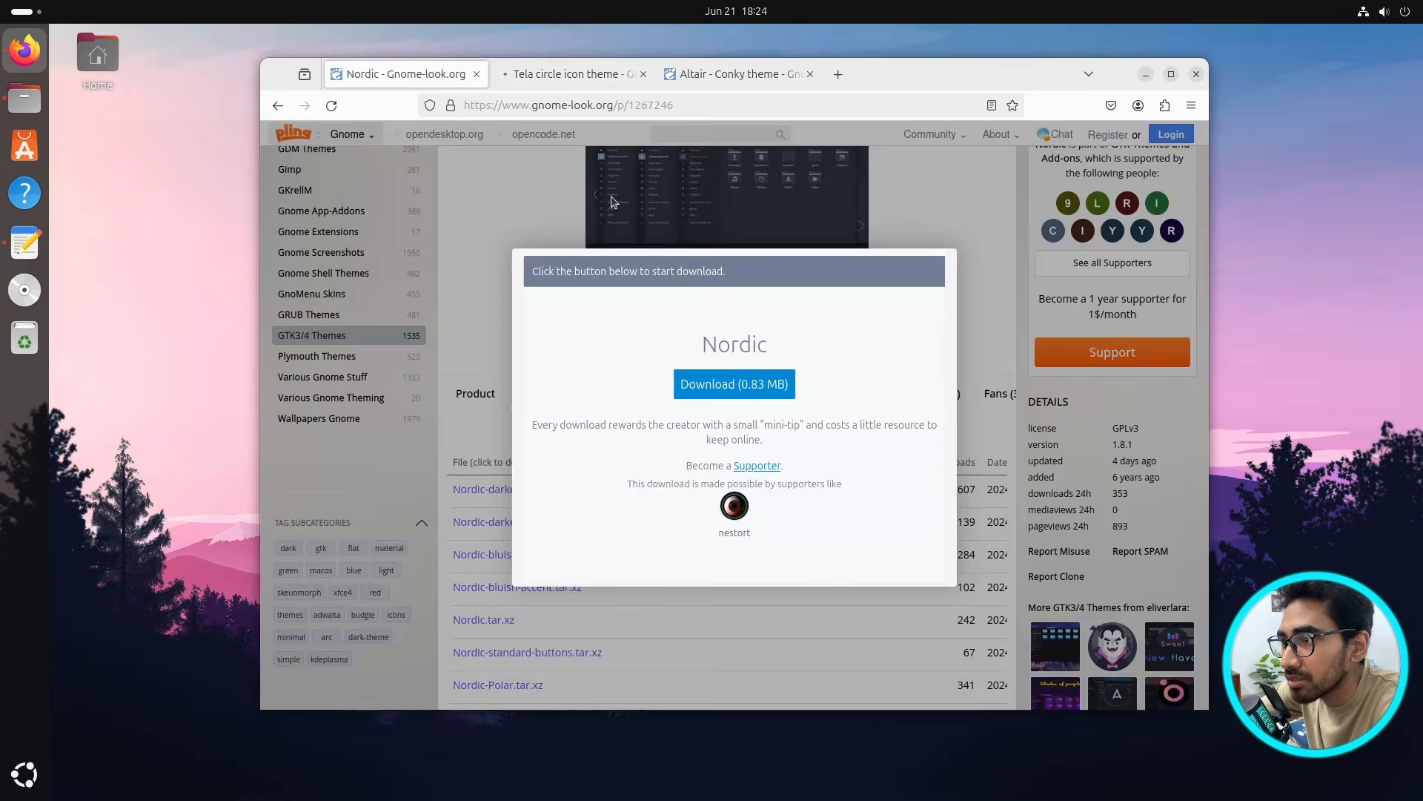
{"action": "left_click", "coordinate": [713, 393]}
{"action": "left_click", "coordinate": [717, 73]}
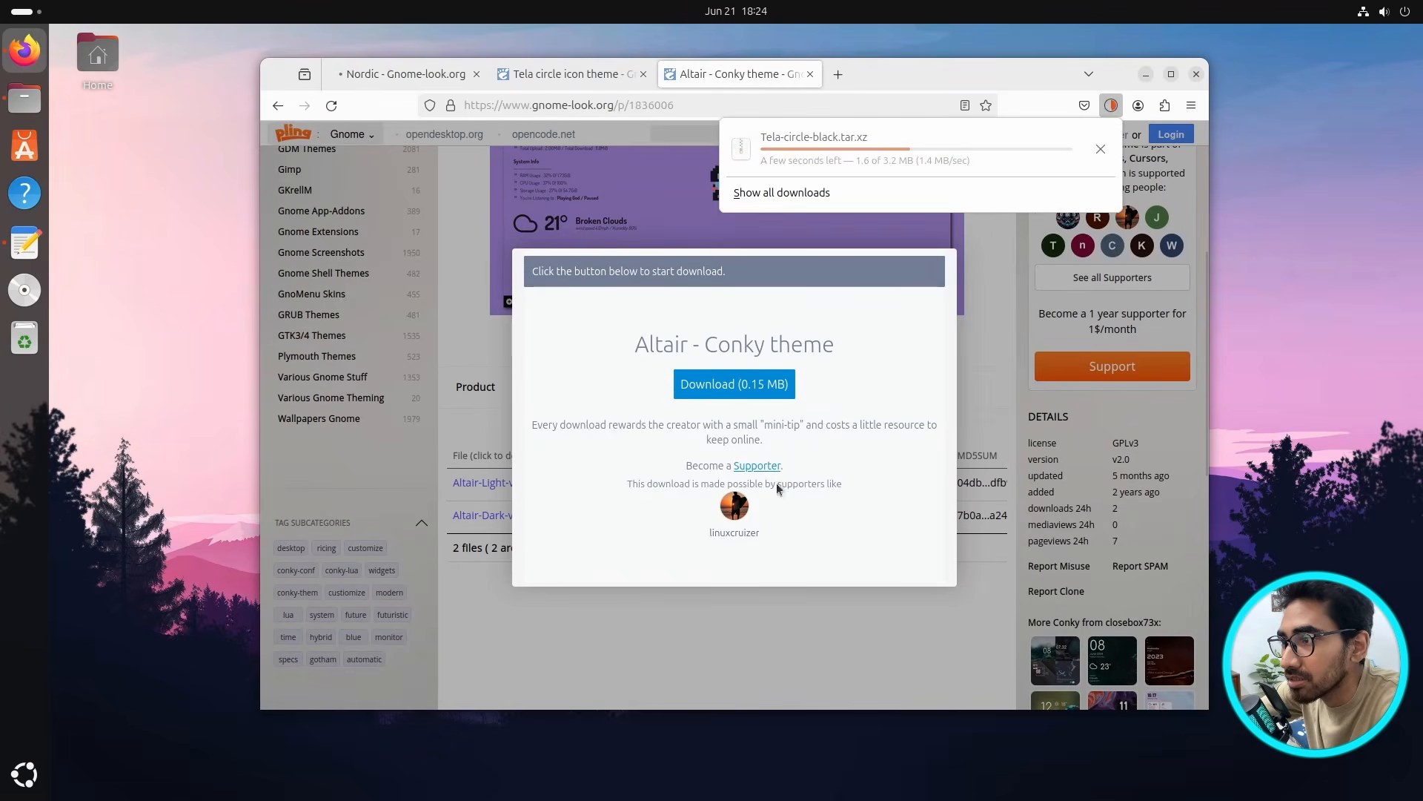
{"action": "left_click", "coordinate": [757, 383]}
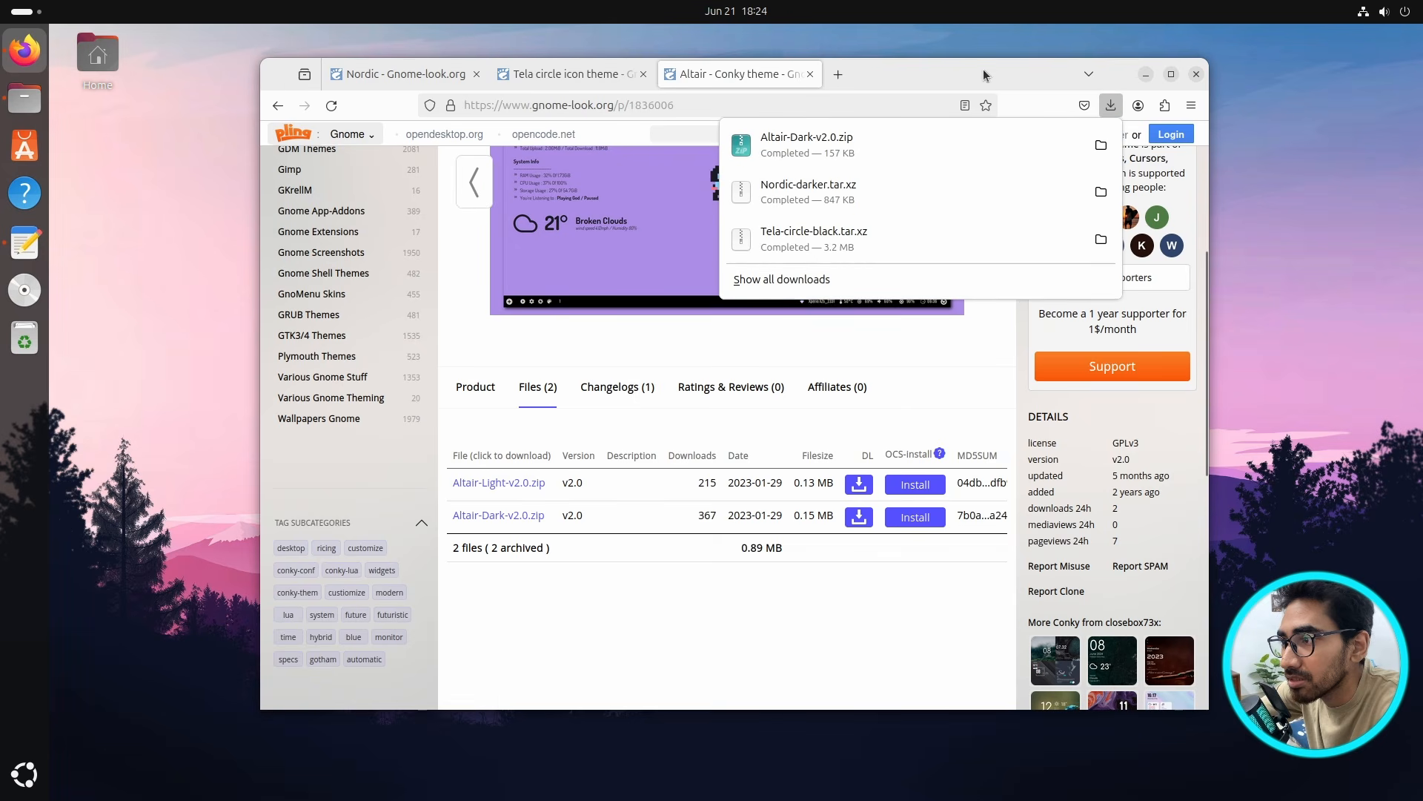
{"action": "left_click", "coordinate": [958, 74]}
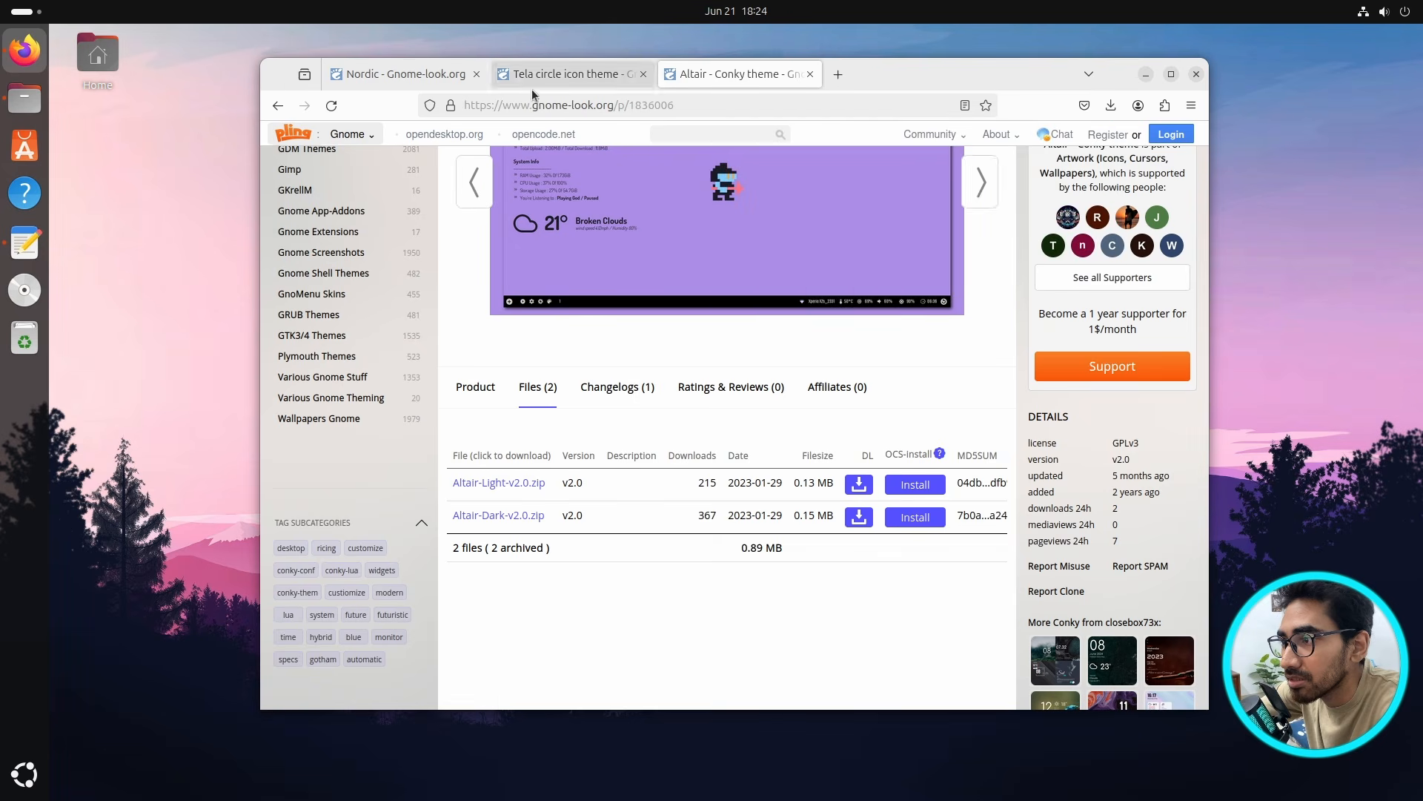
- Close Firefox and the download links document, and show the Downloads folder in the file manager
{"action": "left_click", "coordinate": [1196, 74]}
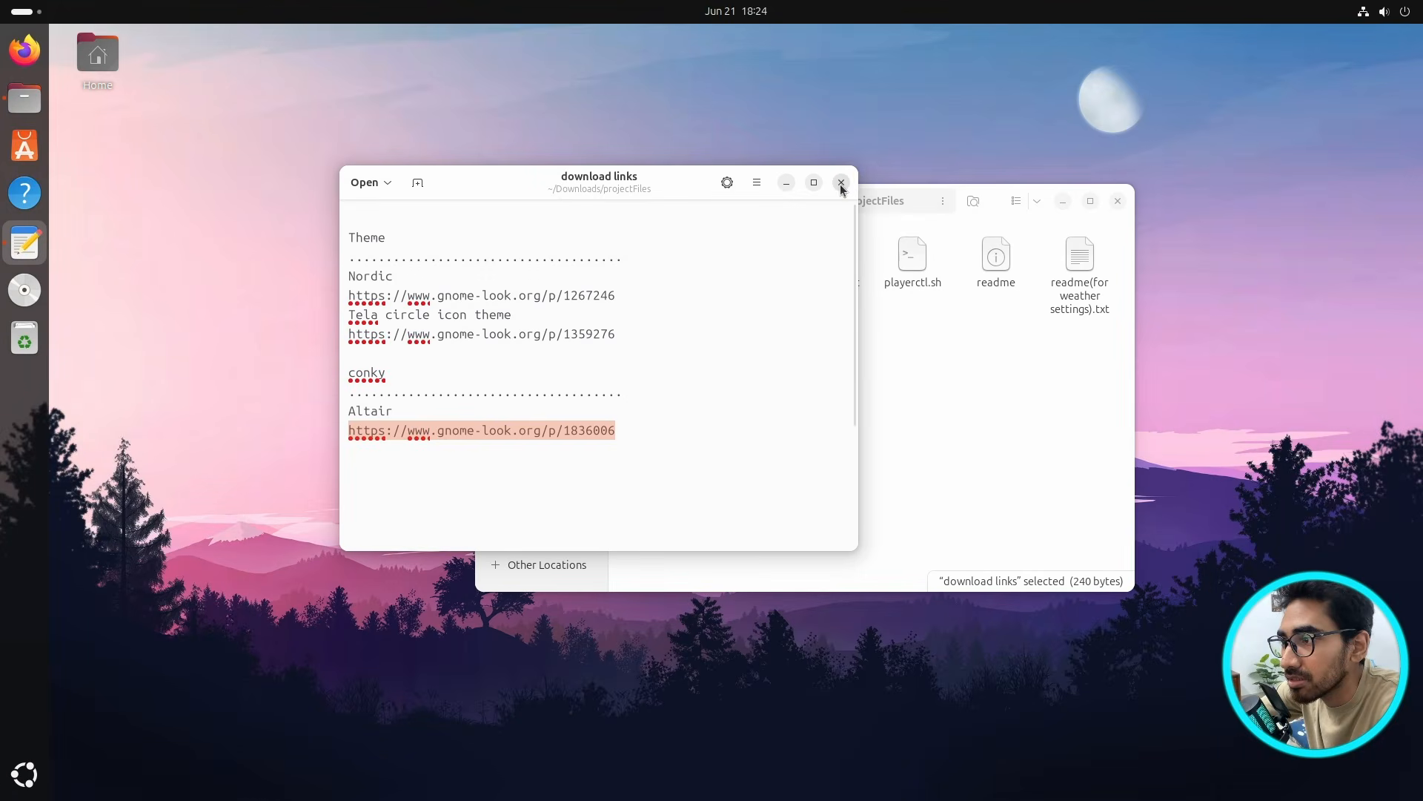
{"action": "left_click", "coordinate": [842, 182]}
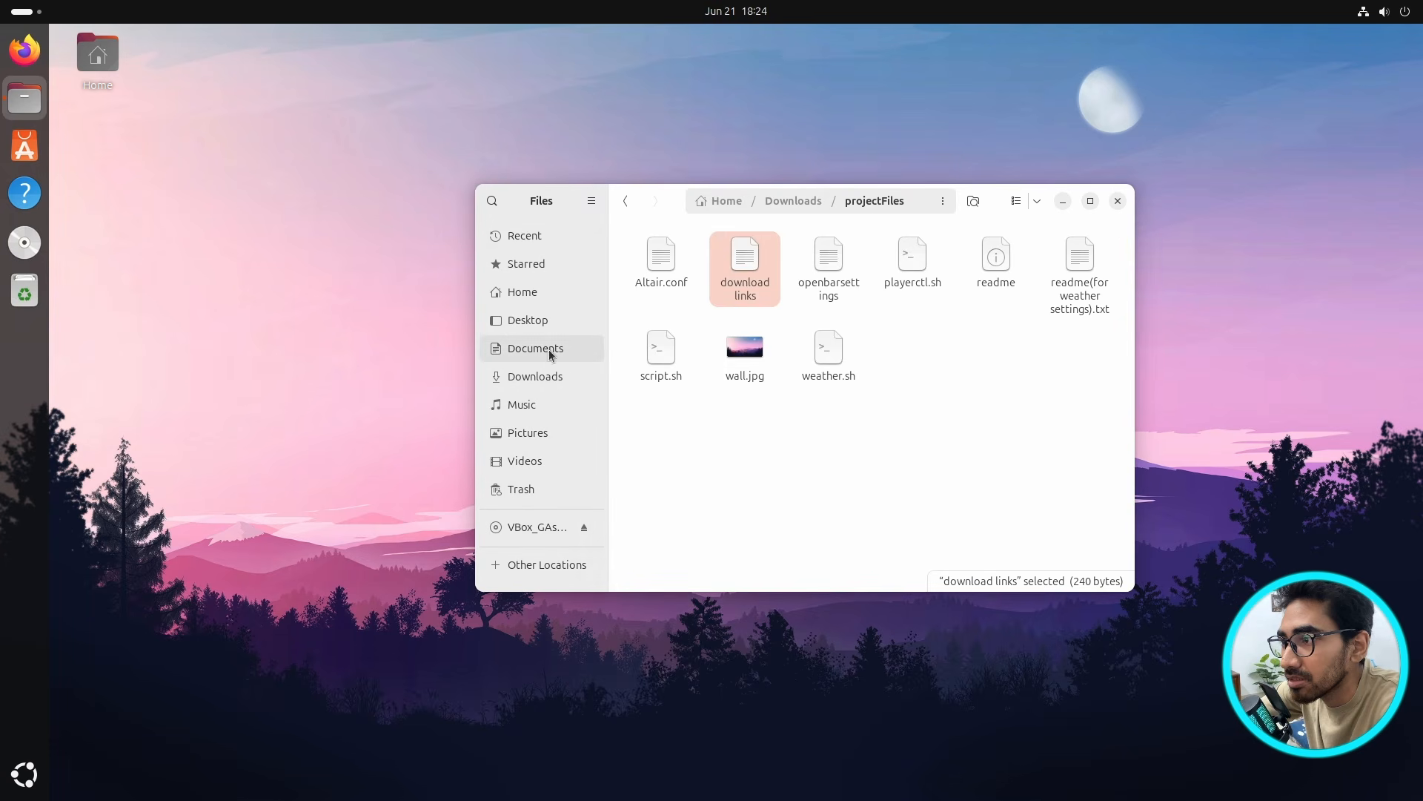
{"action": "left_click", "coordinate": [536, 376]}
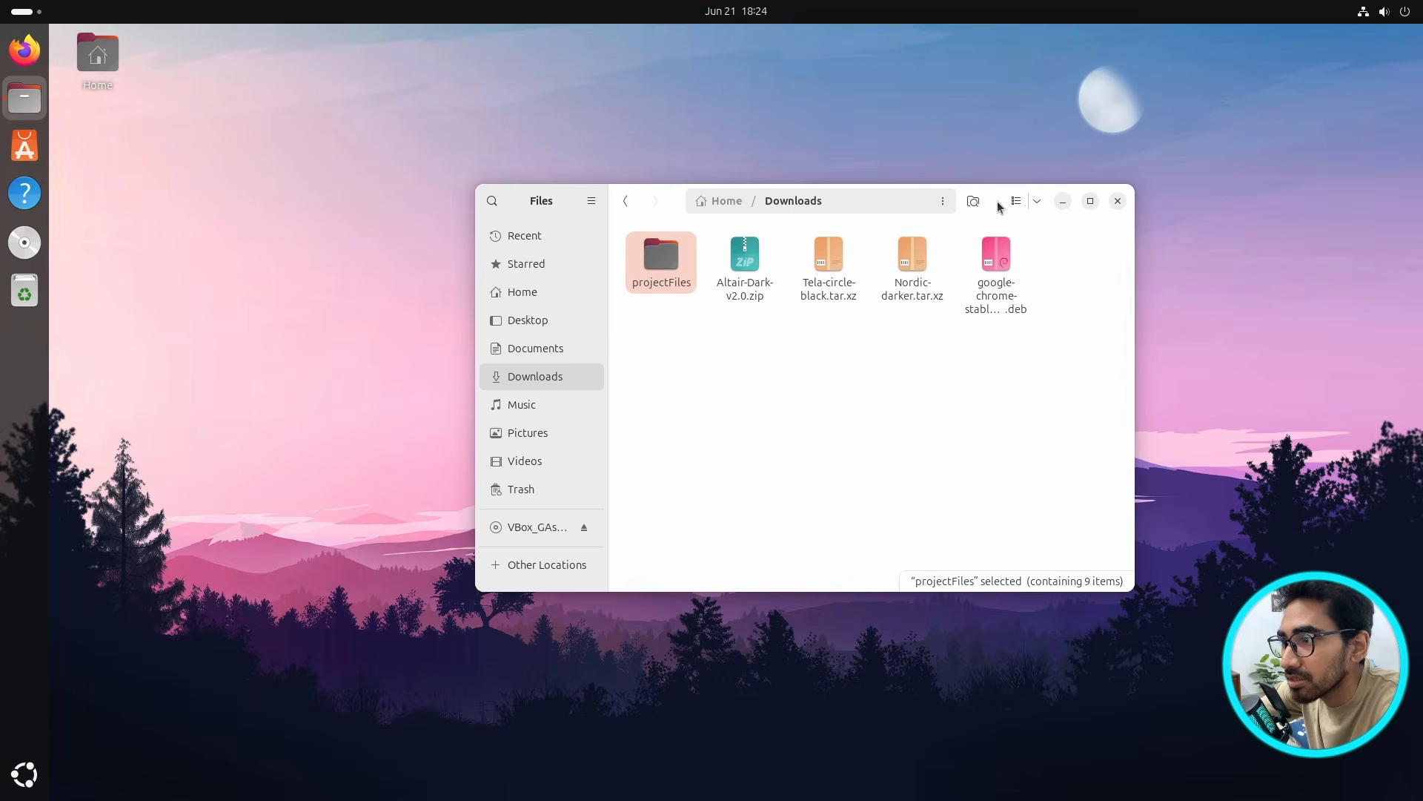
{"action": "left_click_drag", "start_coordinate": [999, 206], "coordinate": [827, 206]}
{"action": "left_click", "coordinate": [642, 363]}
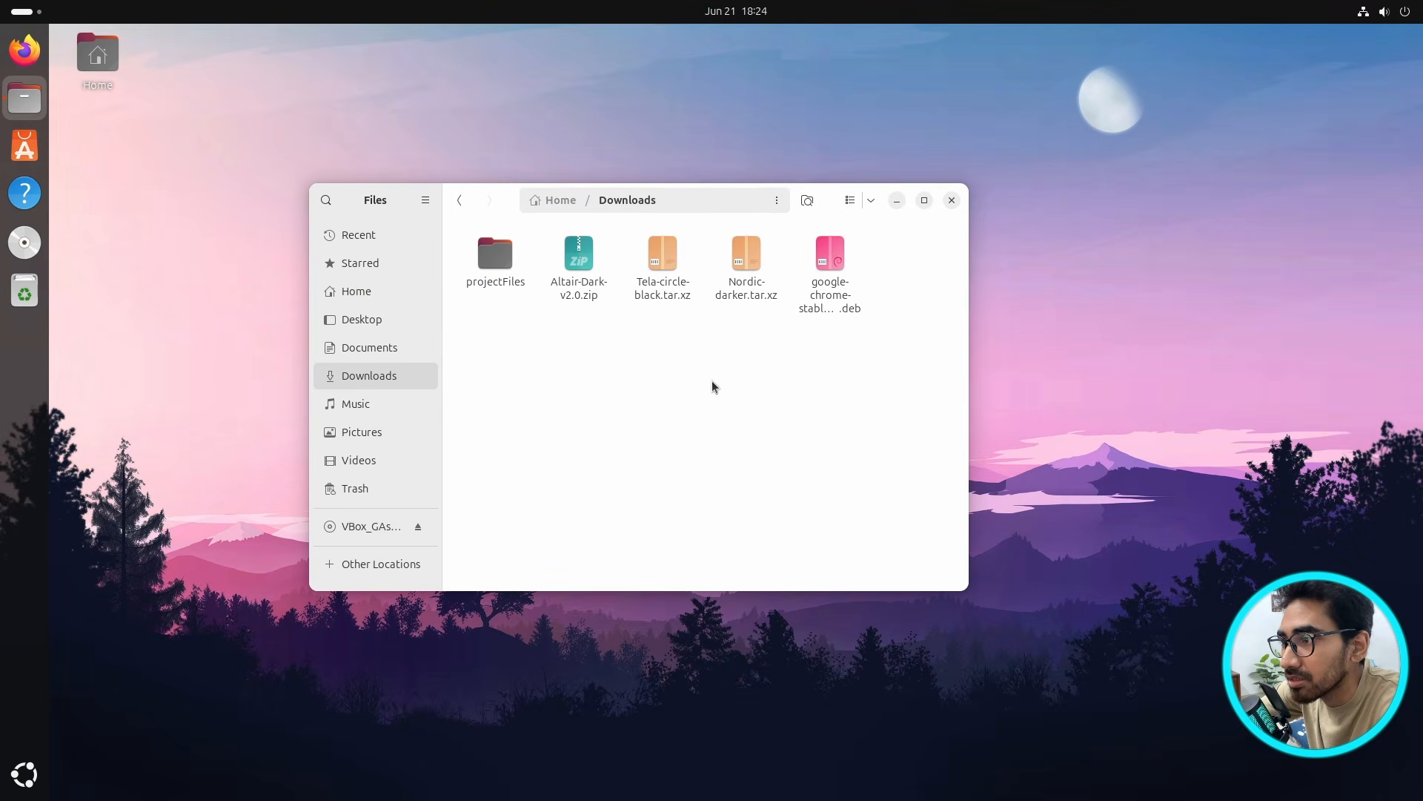
- Open a terminal in the Downloads folder and list its files with ls
{"action": "left_click_drag", "start_coordinate": [910, 352], "coordinate": [837, 256]}
{"action": "right_click", "coordinate": [607, 492]}
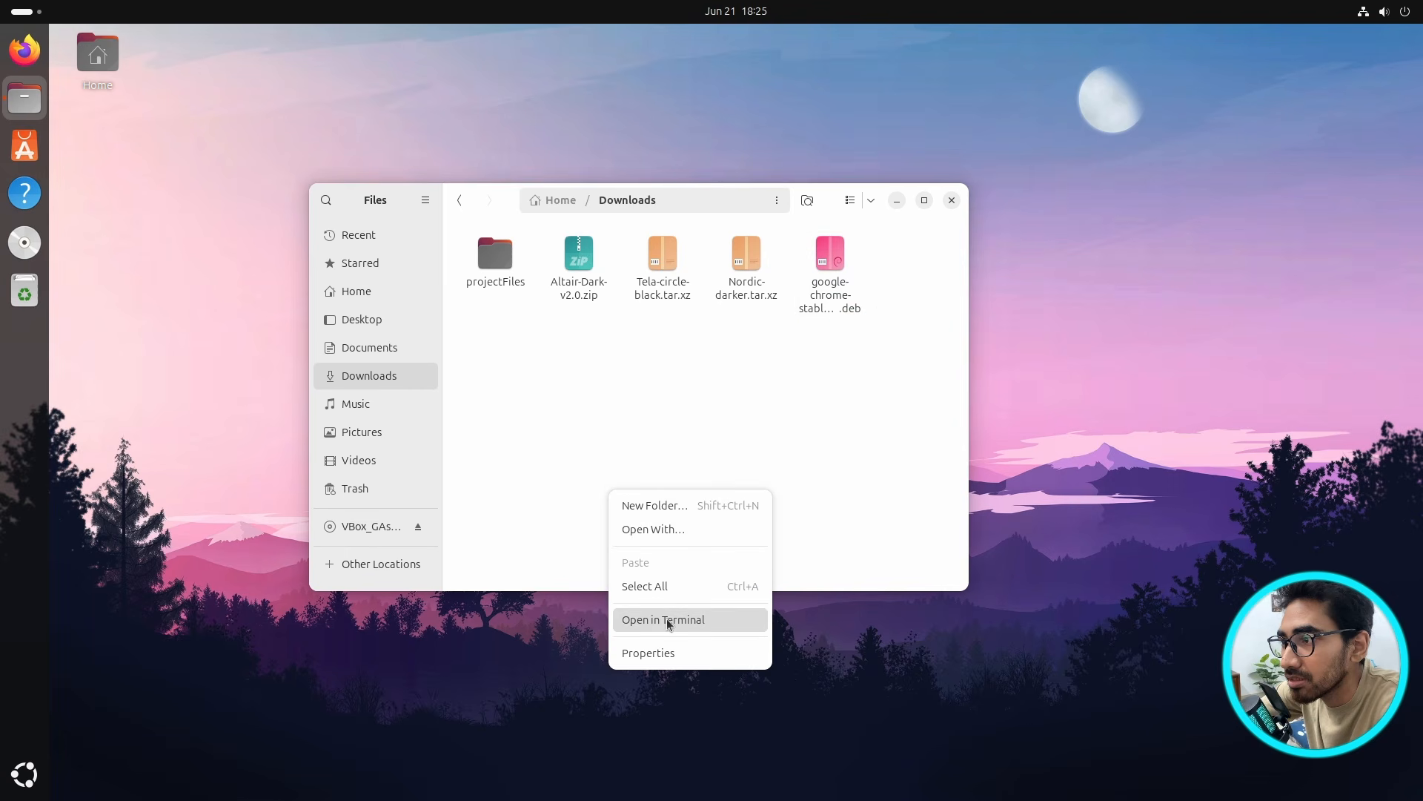
{"action": "key", "text": "Return"}
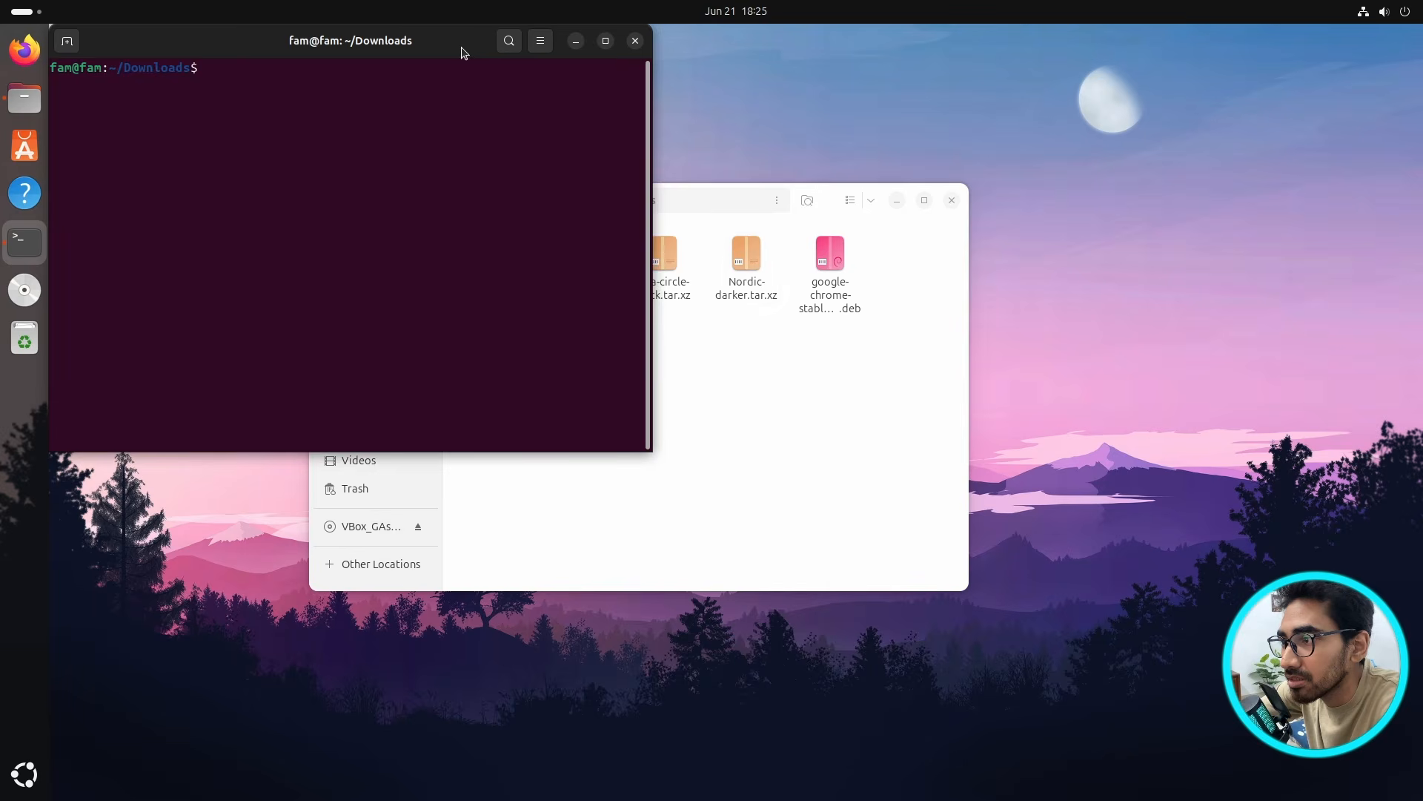
{"action": "left_click_drag", "start_coordinate": [464, 51], "coordinate": [872, 239]}
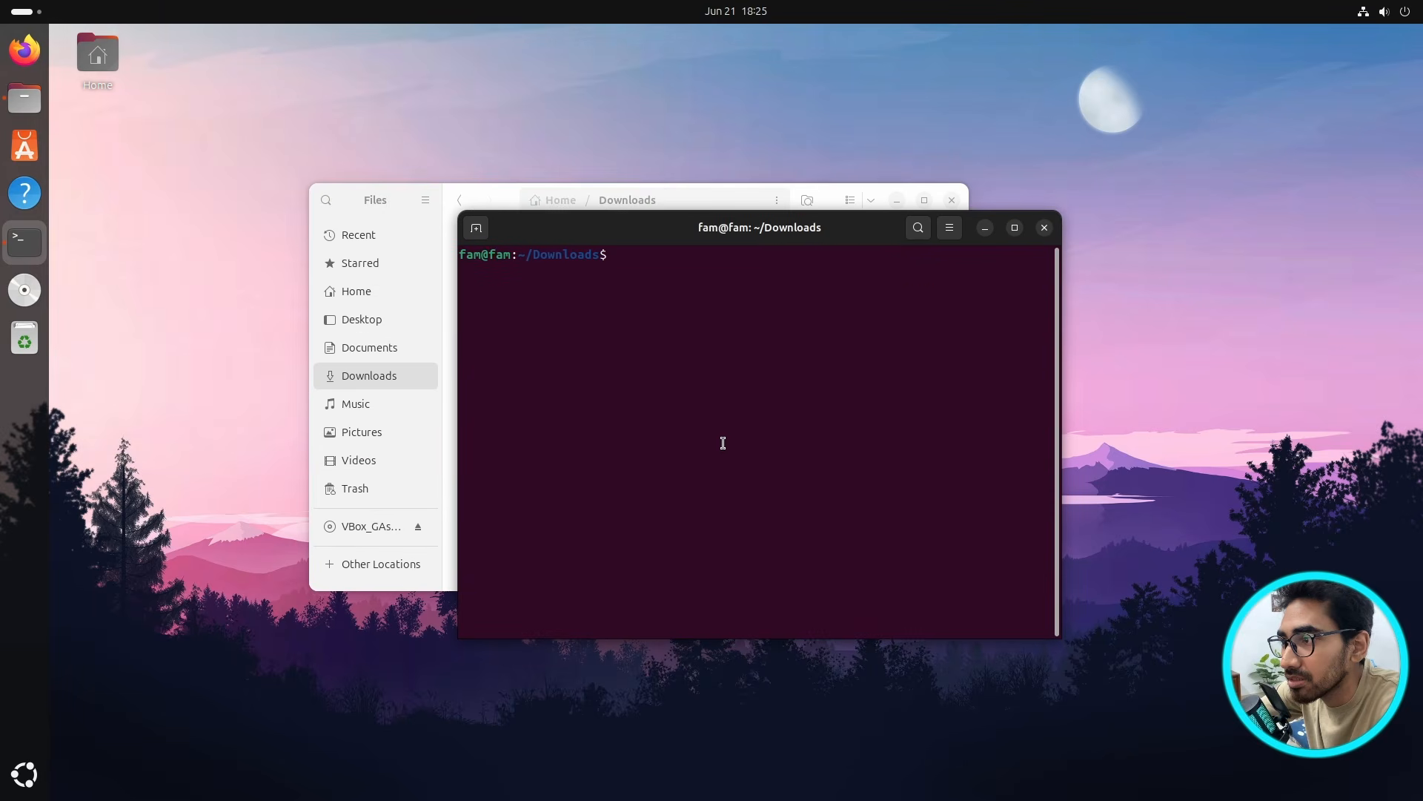
{"action": "type", "text": "ls"}
{"action": "key", "text": "Return"}
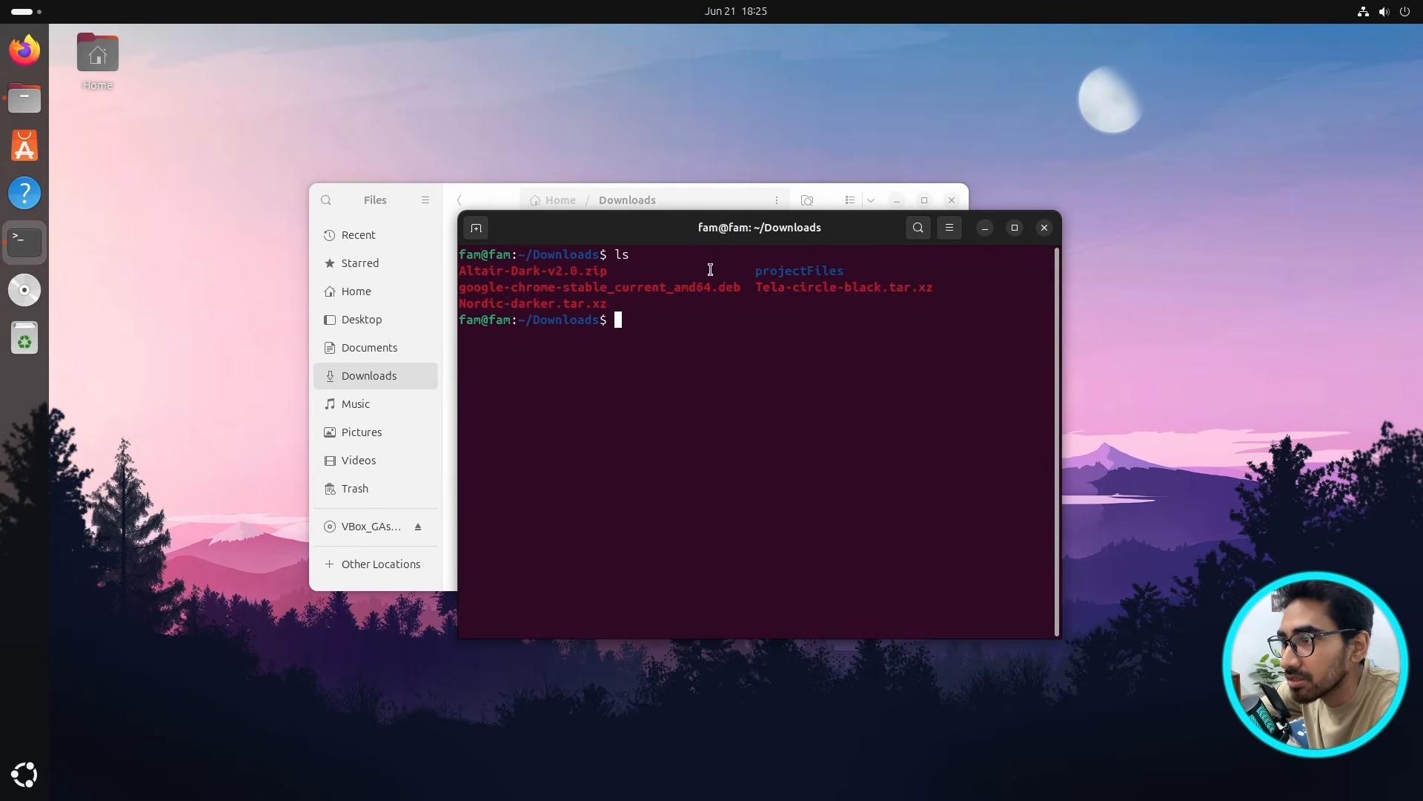
- Install Google Chrome with sudo dpkg -i google-chrome-stable_current_amd64.deb, using the copied package name and entering the sudo password
{"action": "left_click_drag", "start_coordinate": [736, 288], "coordinate": [460, 287]}
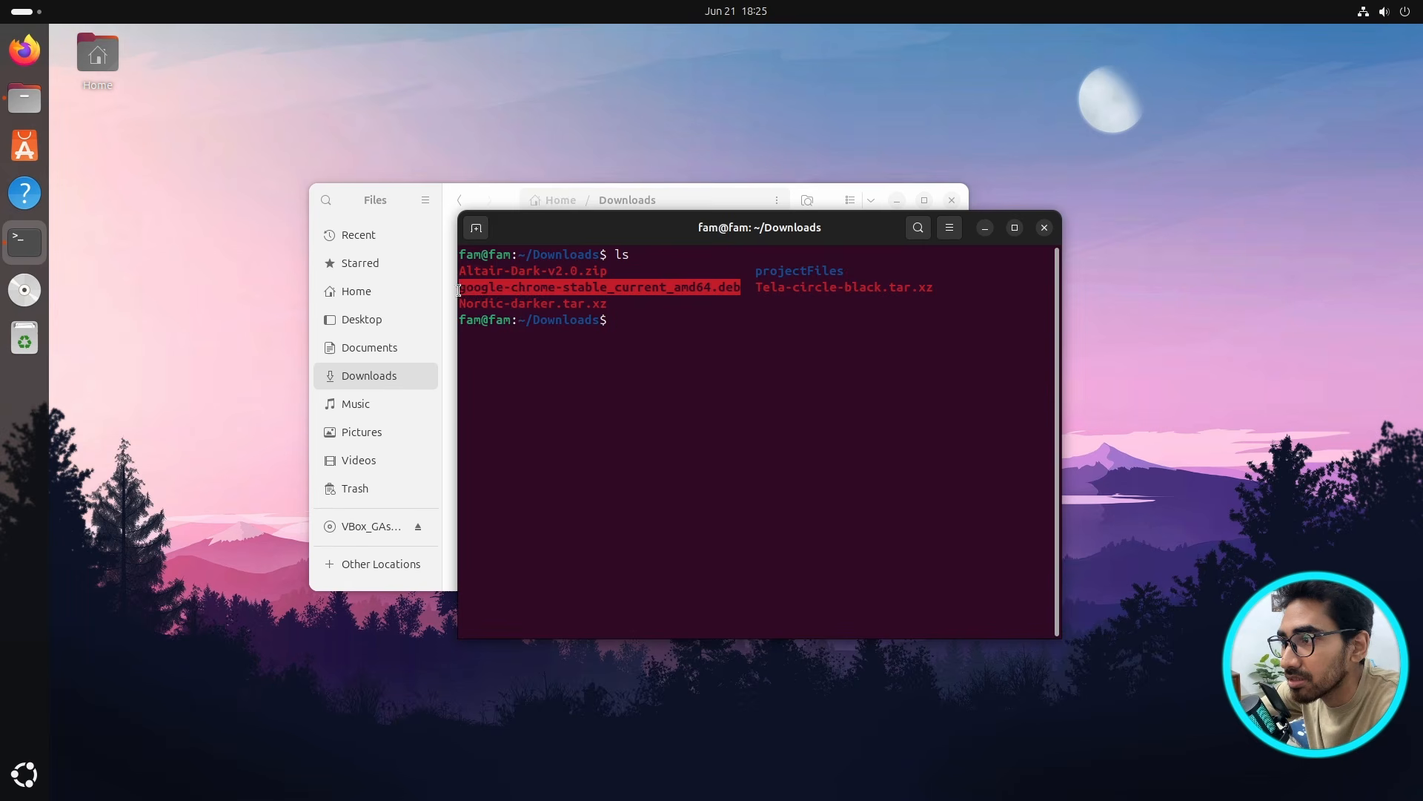
{"action": "right_click", "coordinate": [476, 292]}
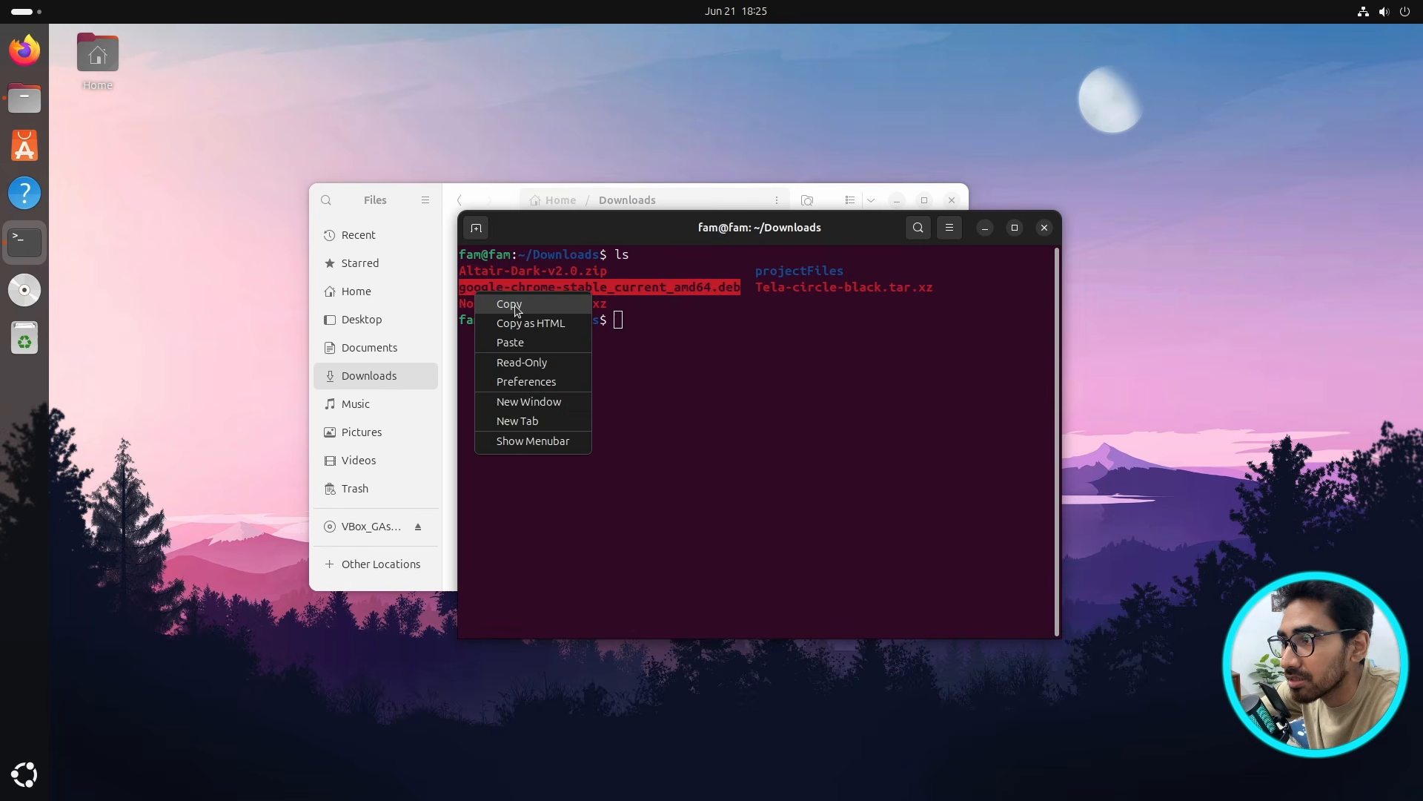
{"action": "left_click", "coordinate": [517, 310]}
{"action": "left_click", "coordinate": [664, 322]}
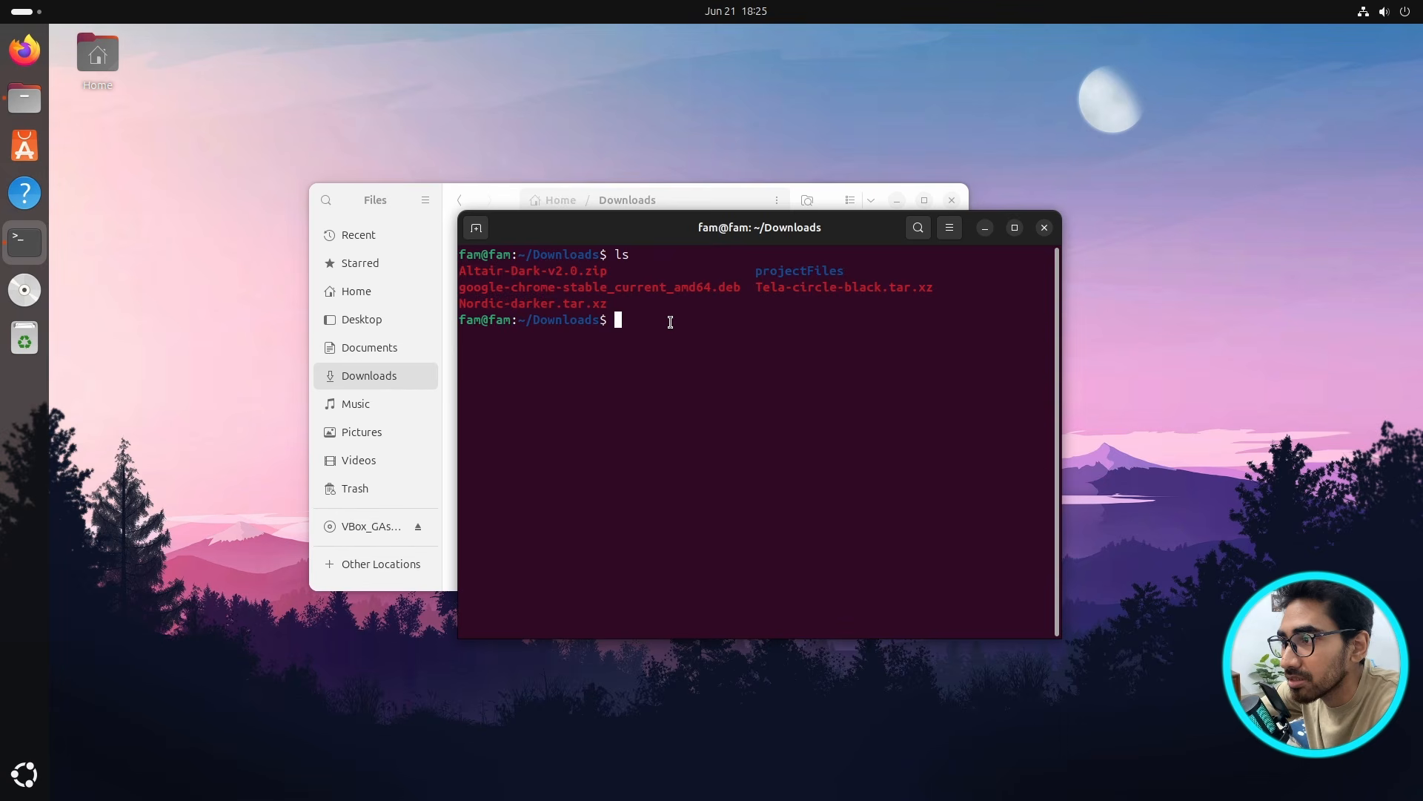
{"action": "type", "text": "sudo dpkg -i"}
{"action": "key", "text": "ctrl+shift+v"}
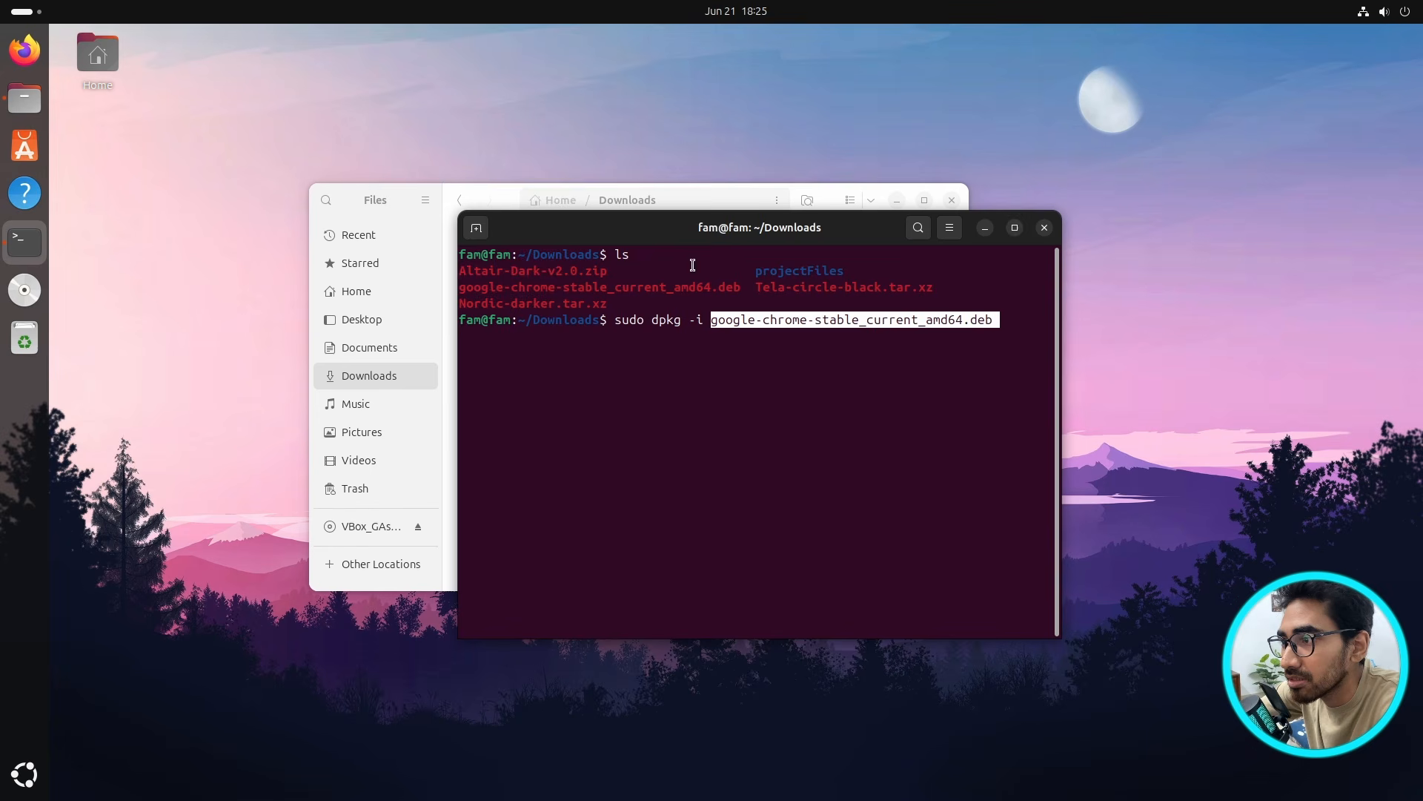
{"action": "right_click", "coordinate": [958, 322]}
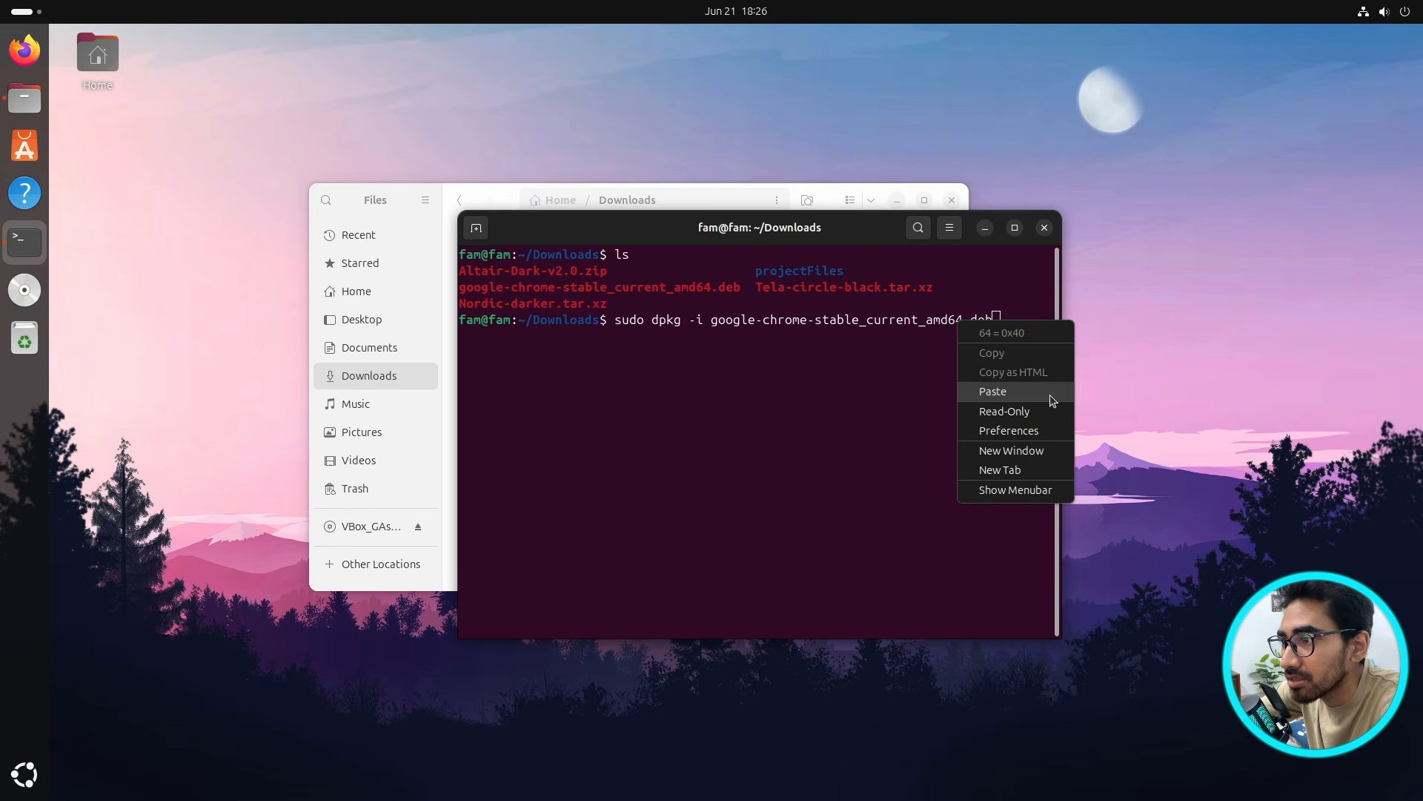
{"action": "left_click", "coordinate": [913, 395]}
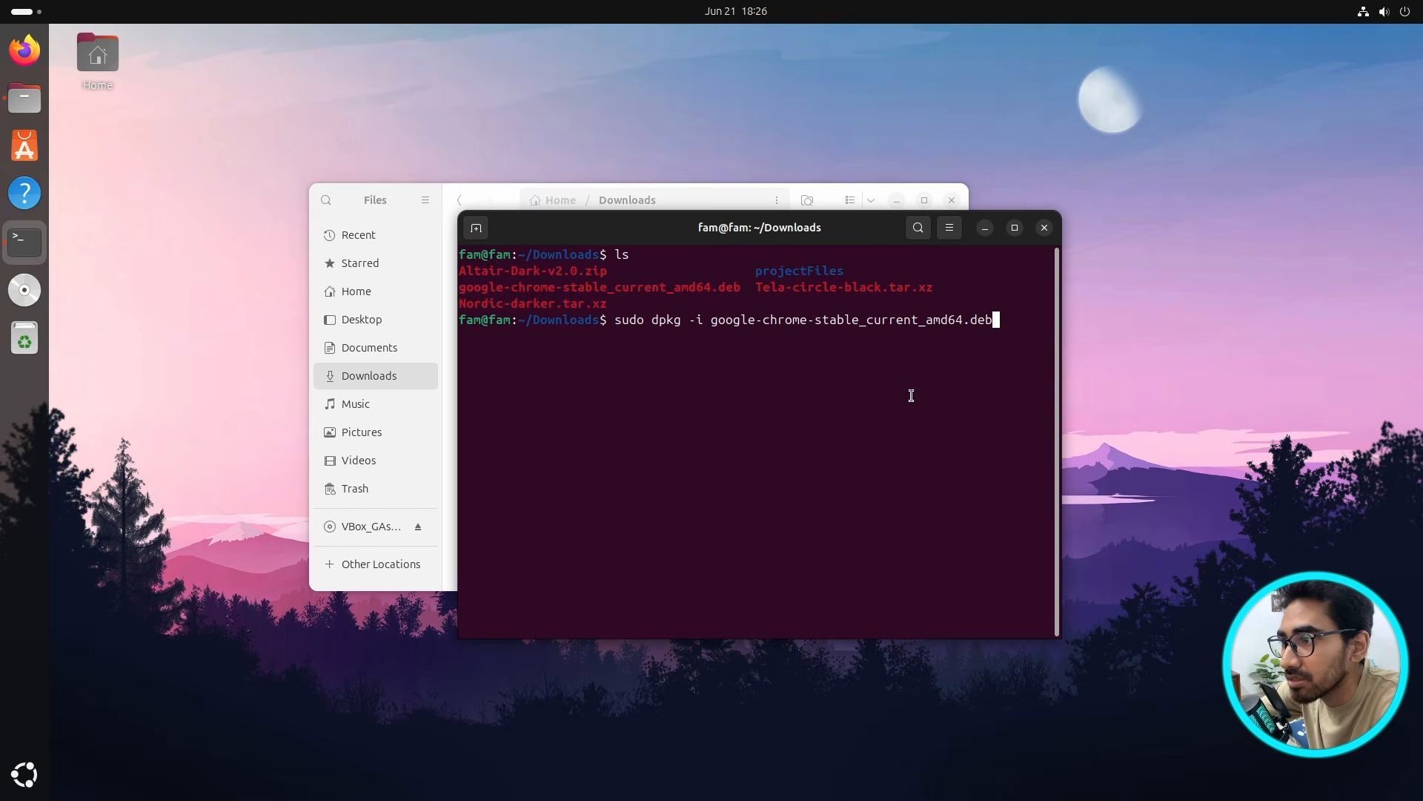
{"action": "key", "text": "Return"}
{"action": "key", "text": "Return"}
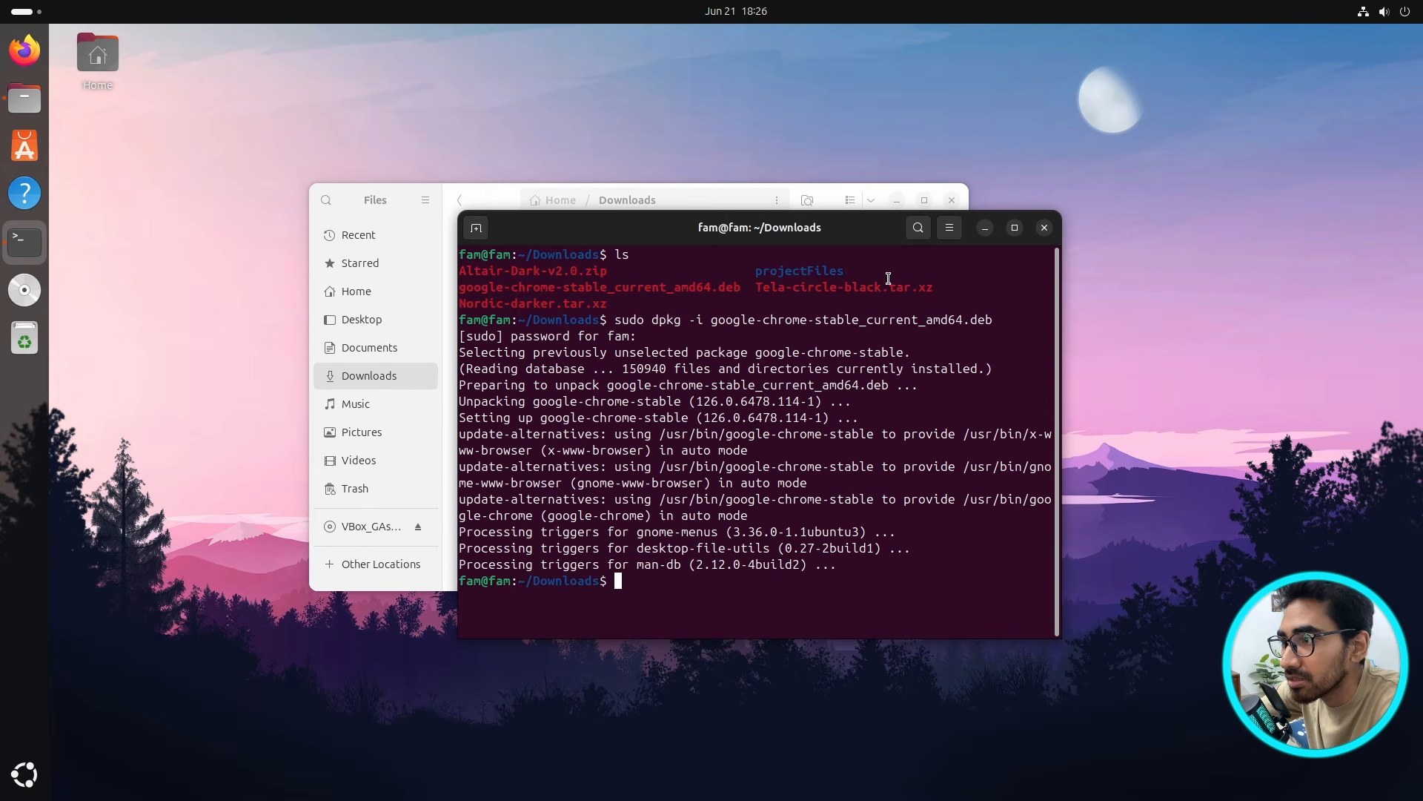
- Close the terminal and check the application overview for Google Chrome
{"action": "left_click", "coordinate": [1044, 228]}
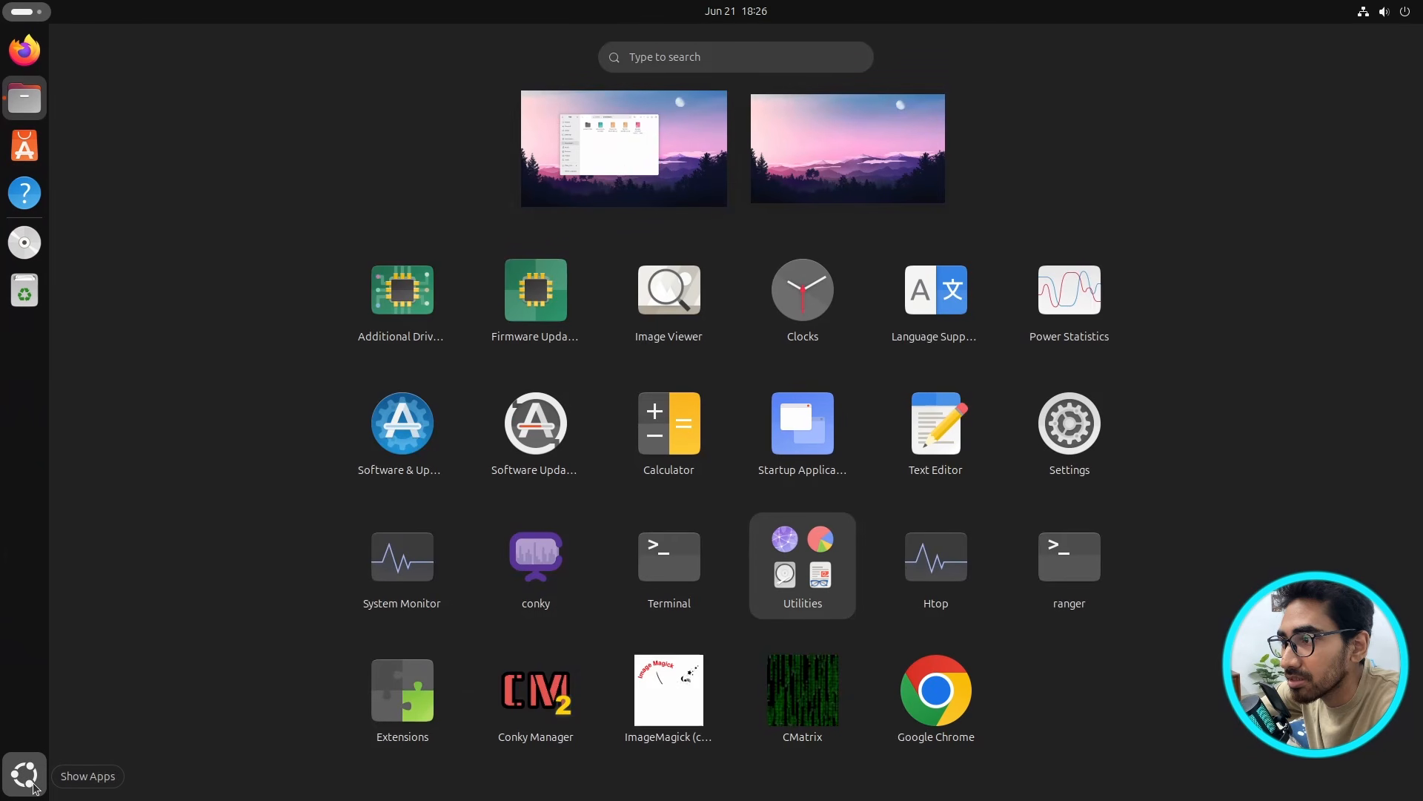
{"action": "left_click", "coordinate": [25, 774]}
{"action": "left_click", "coordinate": [33, 777]}
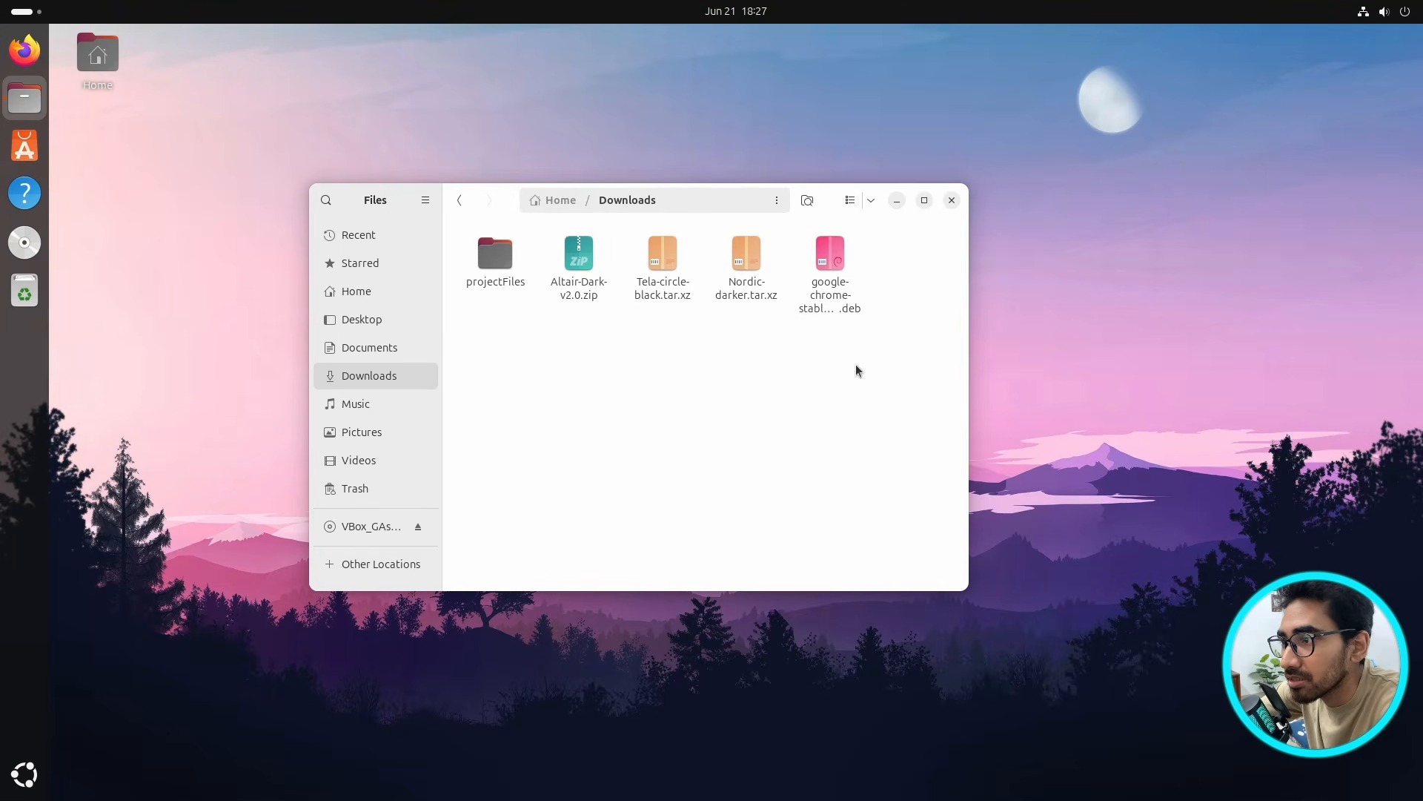
- Move the Chrome .deb package to the trash and extract the Altair-Dark, Tela-circle-black and Nordic-darker archives in Downloads
{"action": "left_click_drag", "start_coordinate": [841, 363], "coordinate": [870, 229]}
{"action": "key", "text": "Delete"}
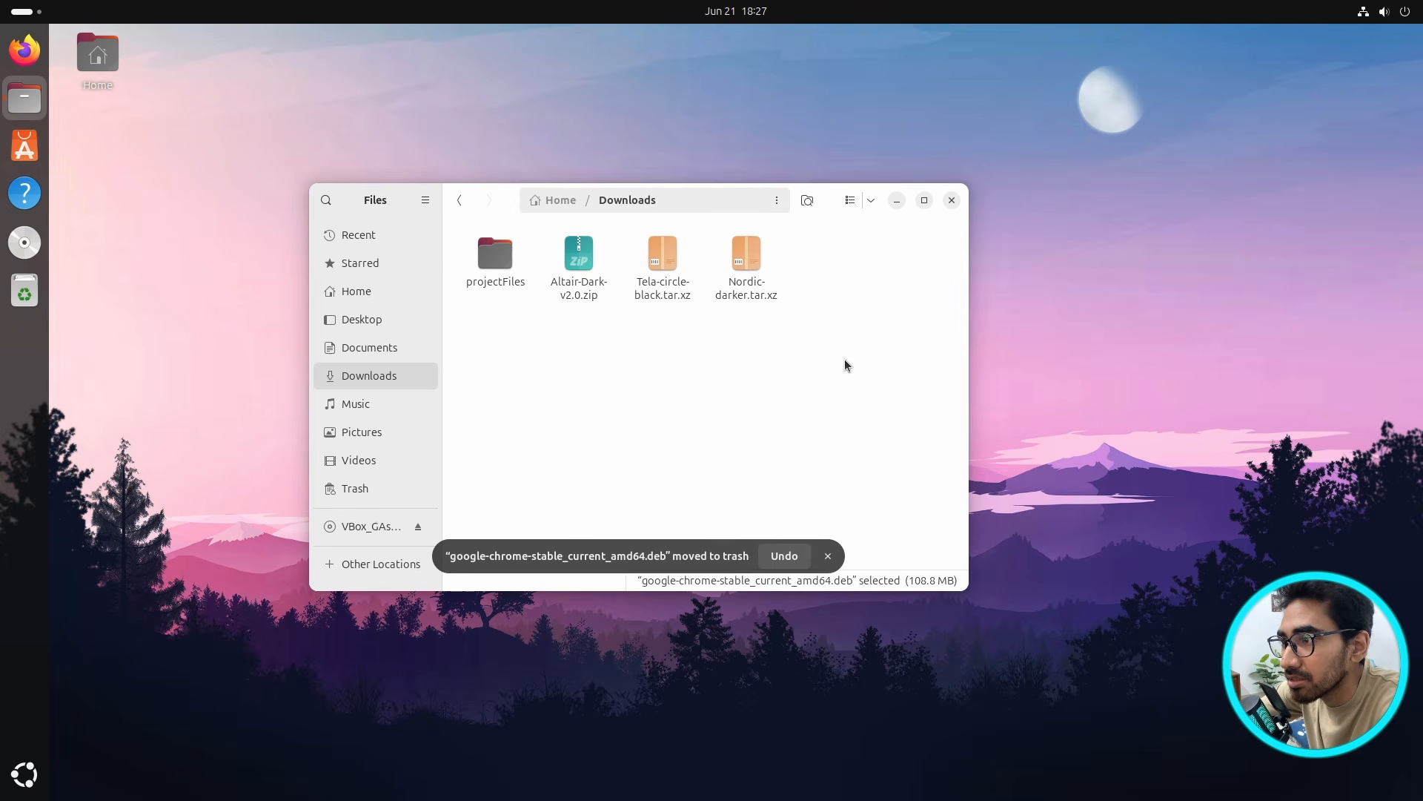
{"action": "left_click_drag", "start_coordinate": [550, 314], "coordinate": [805, 246]}
{"action": "right_click", "coordinate": [805, 292]}
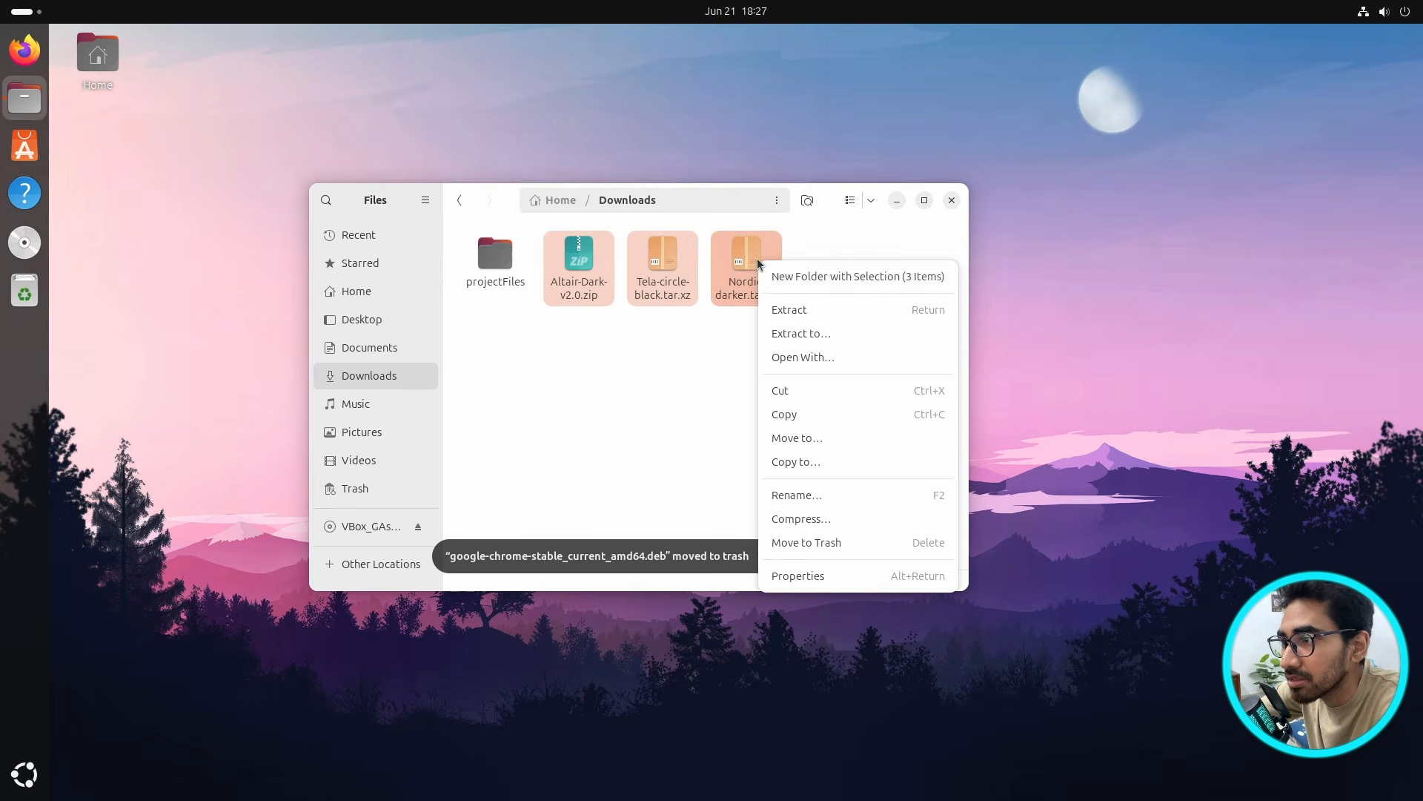
{"action": "left_click", "coordinate": [802, 308]}
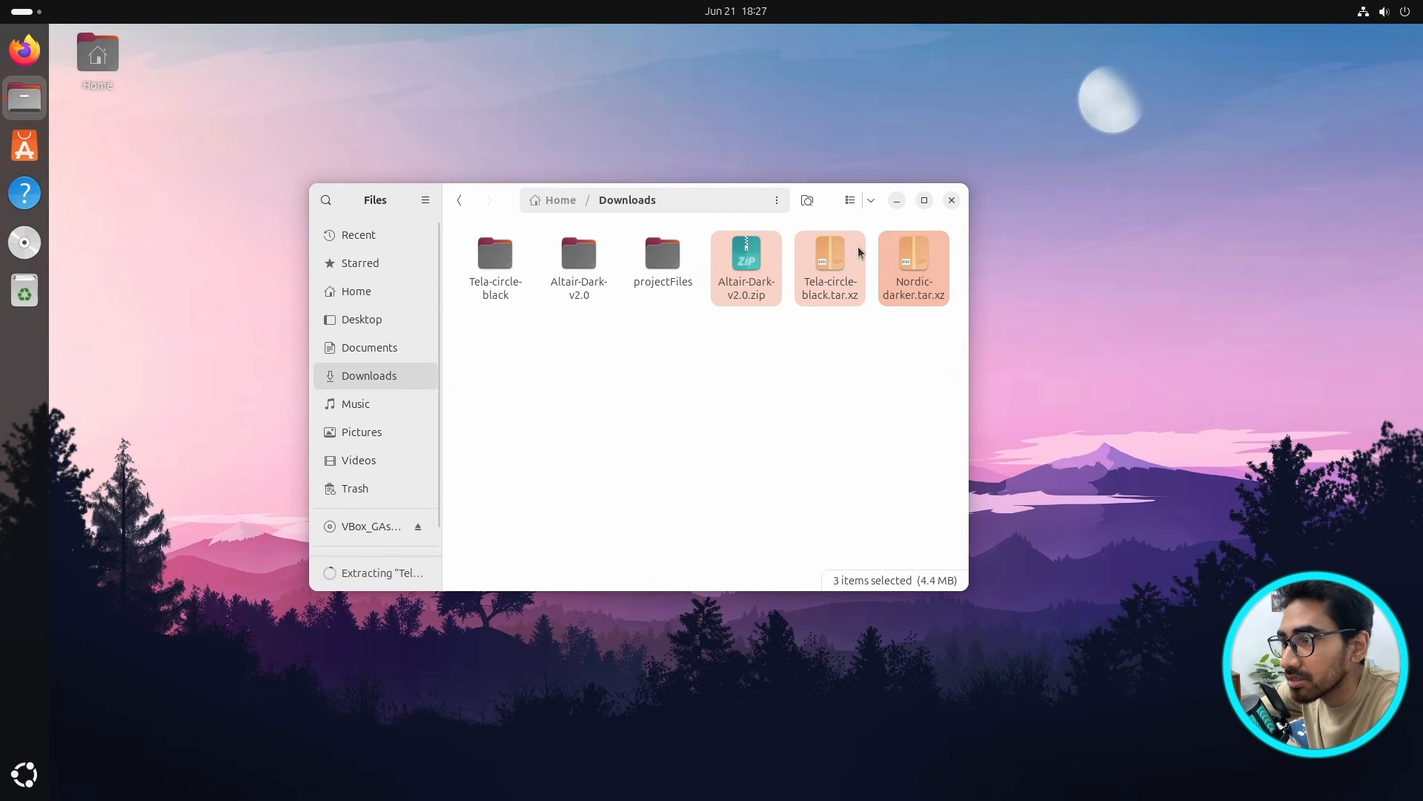
- Launch Google Chrome from the application overview and dismiss its welcome dialog
{"action": "left_click", "coordinate": [18, 795]}
{"action": "left_click", "coordinate": [935, 697]}
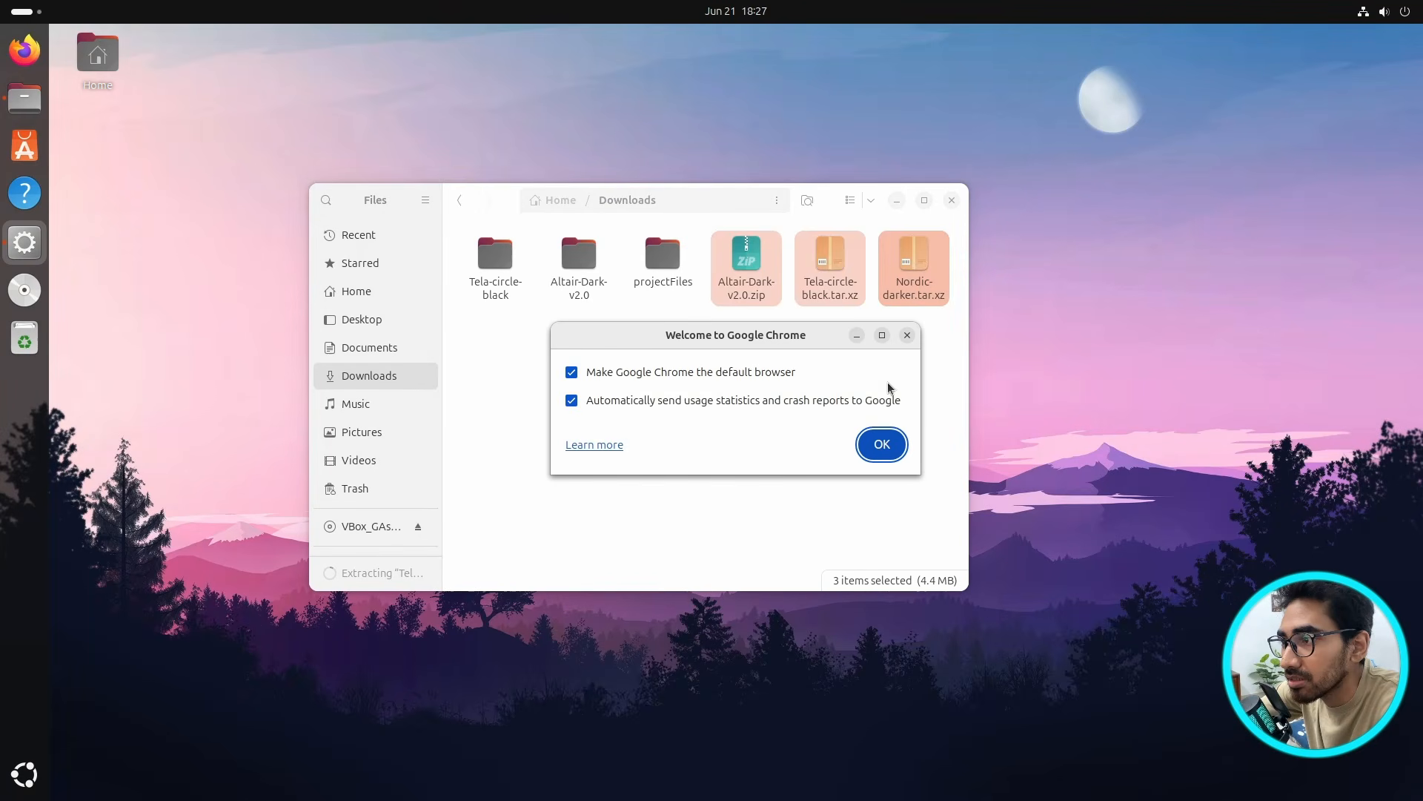
{"action": "left_click", "coordinate": [908, 335]}
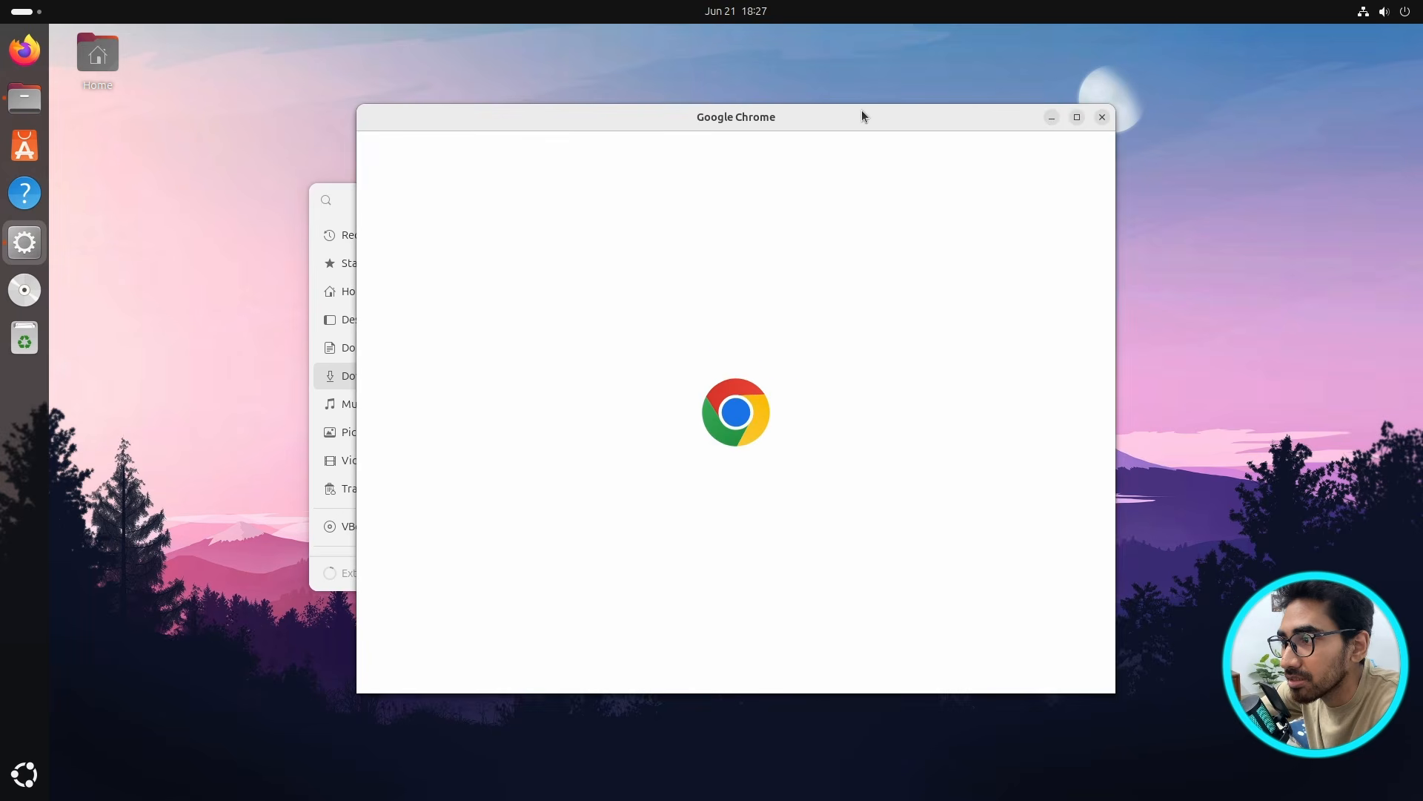
- Search for GNOME extensions in Chrome and open the extensions.gnome.org site
{"action": "type", "text": "w"}
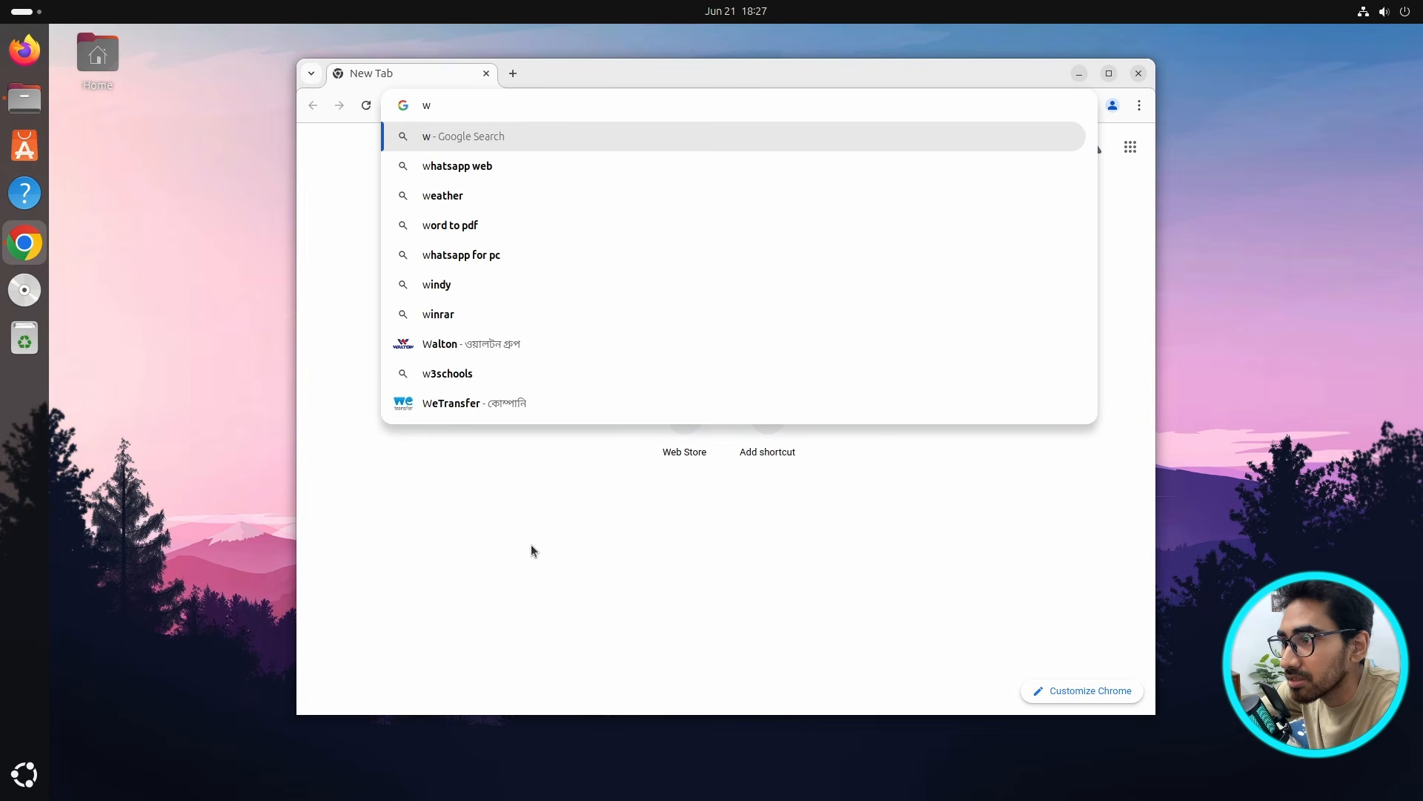
{"action": "key", "text": "BackSpace"}
{"action": "type", "text": "gn"}
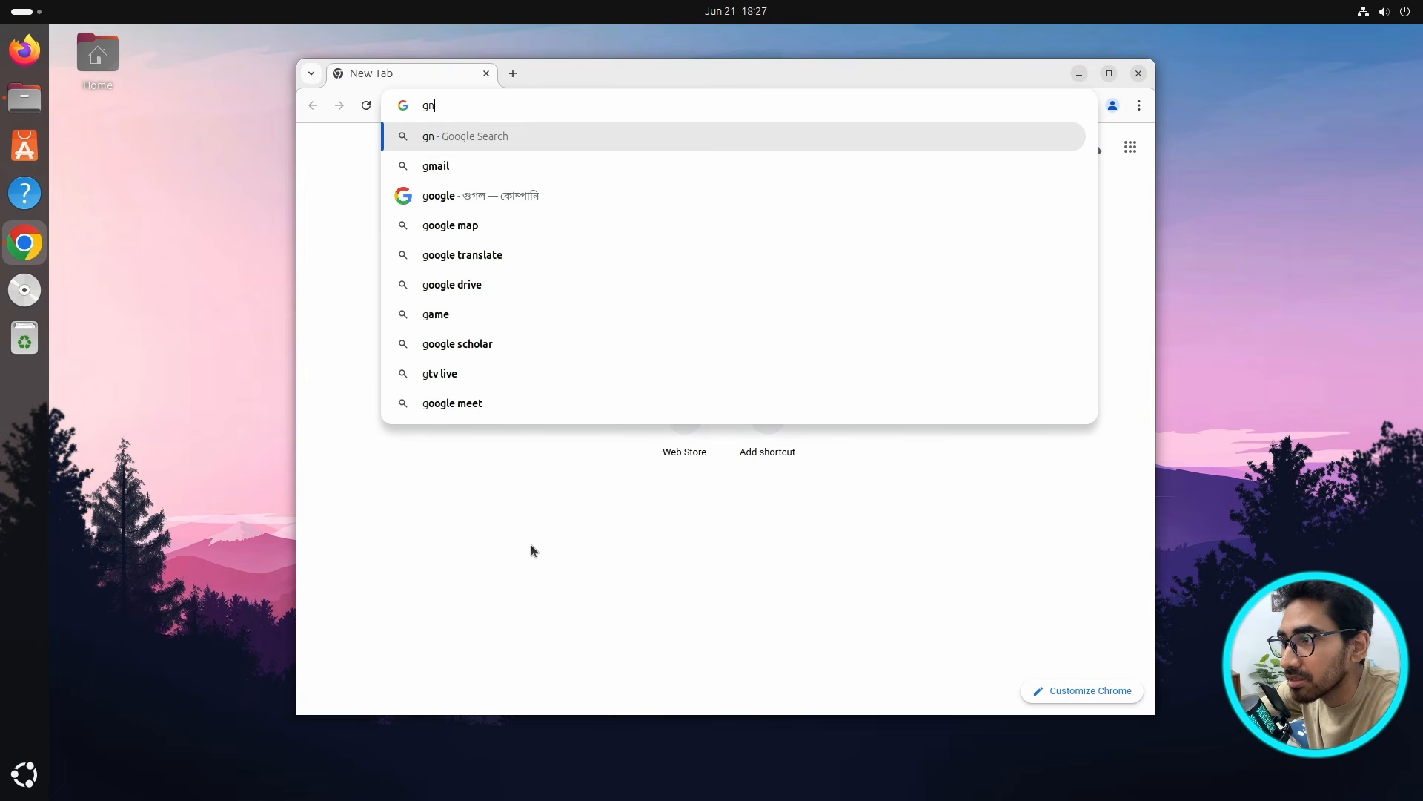
{"action": "type", "text": "ome exte"}
{"action": "key", "text": "Return"}
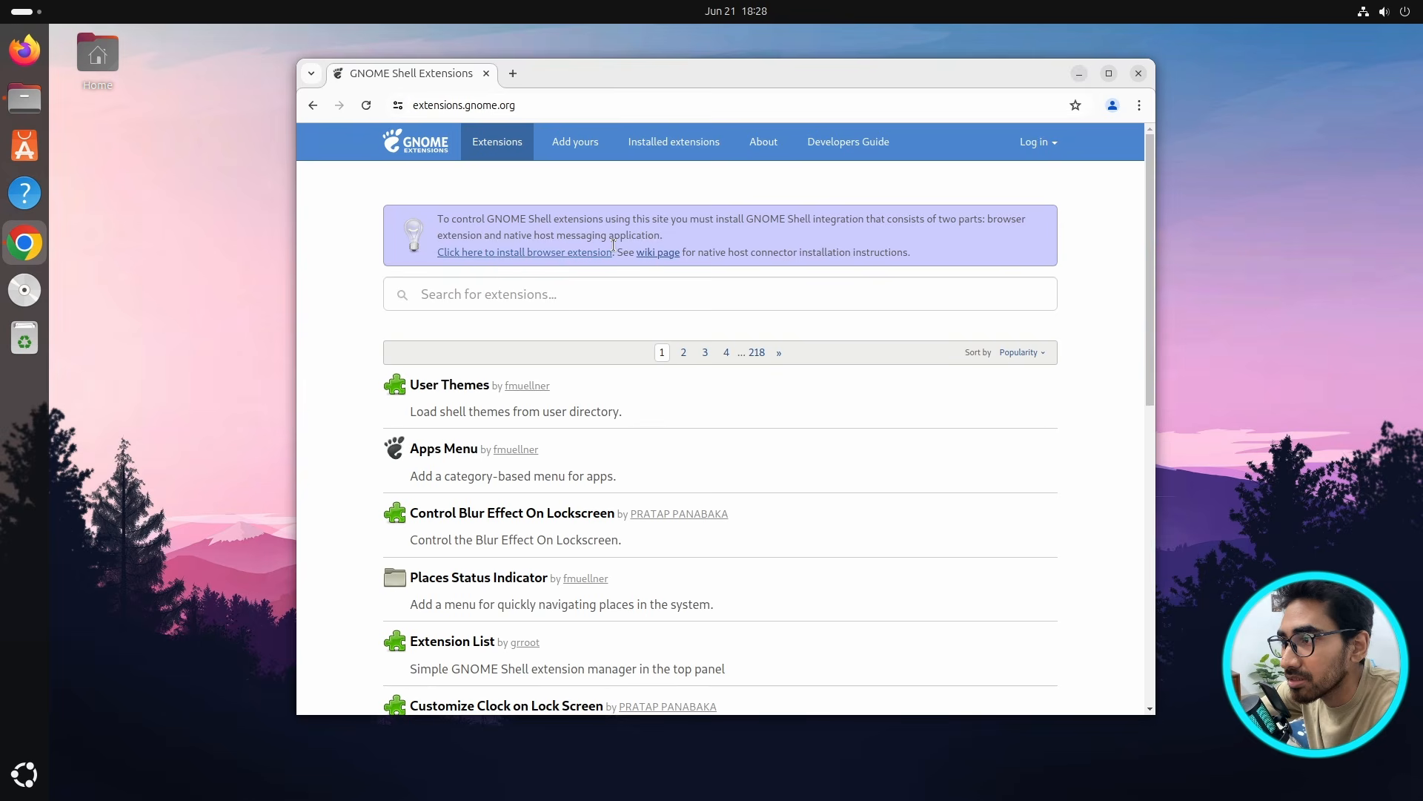
- Install the GNOME Shell integration extension from the Chrome Web Store, widening the browser window to reach its install option
{"action": "left_click", "coordinate": [525, 253]}
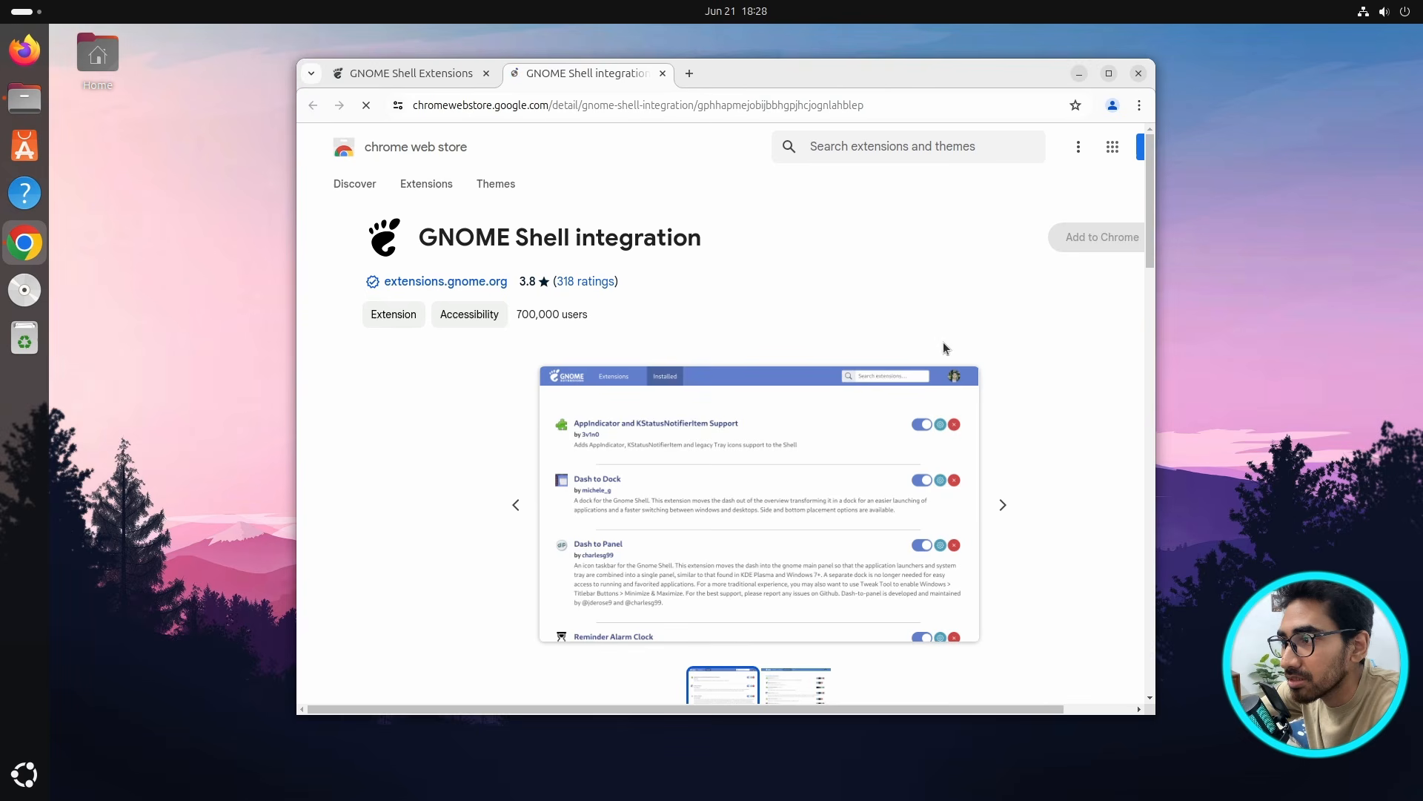
{"action": "left_click_drag", "start_coordinate": [1154, 273], "coordinate": [1284, 269]}
{"action": "left_click", "coordinate": [1153, 233]}
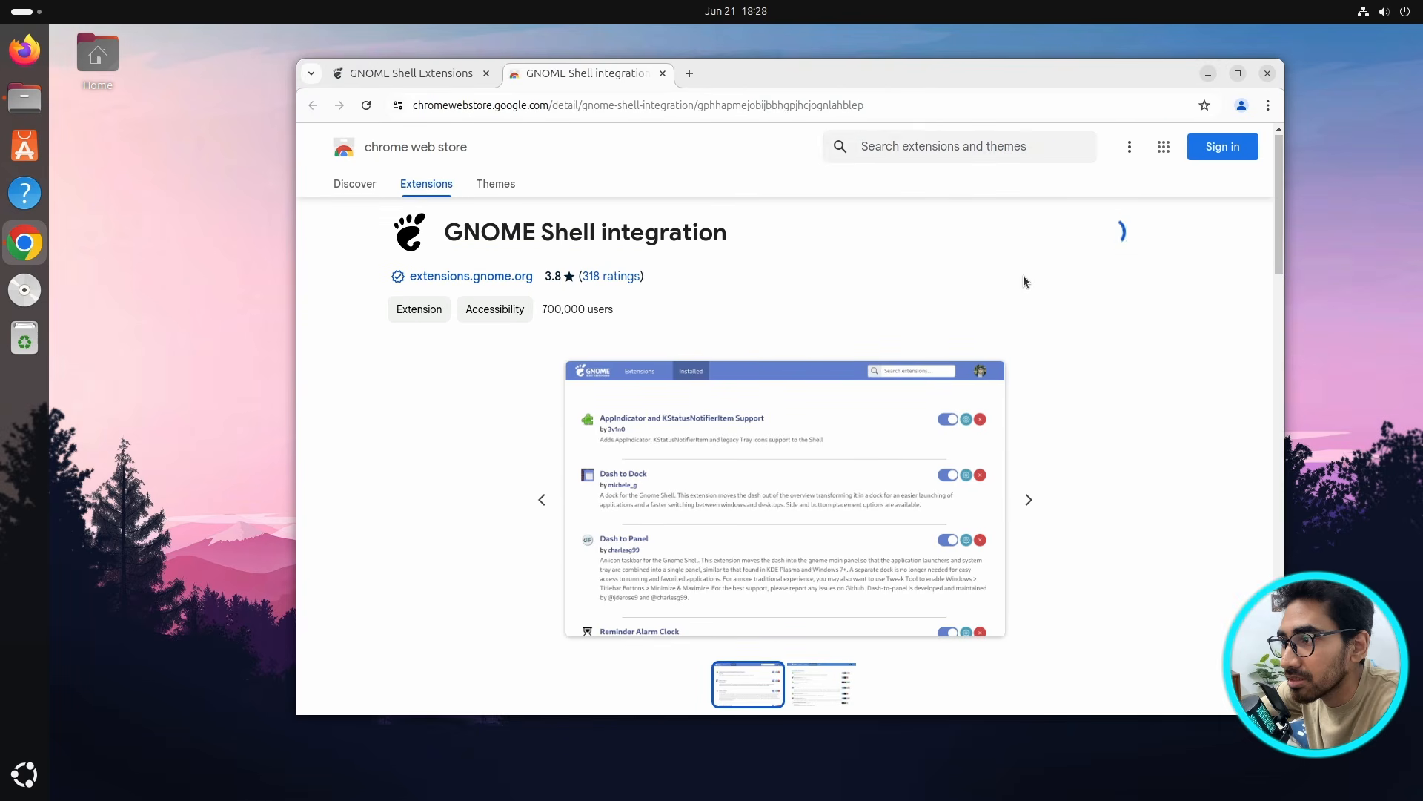
{"action": "left_click", "coordinate": [888, 309]}
{"action": "left_click", "coordinate": [1165, 143]}
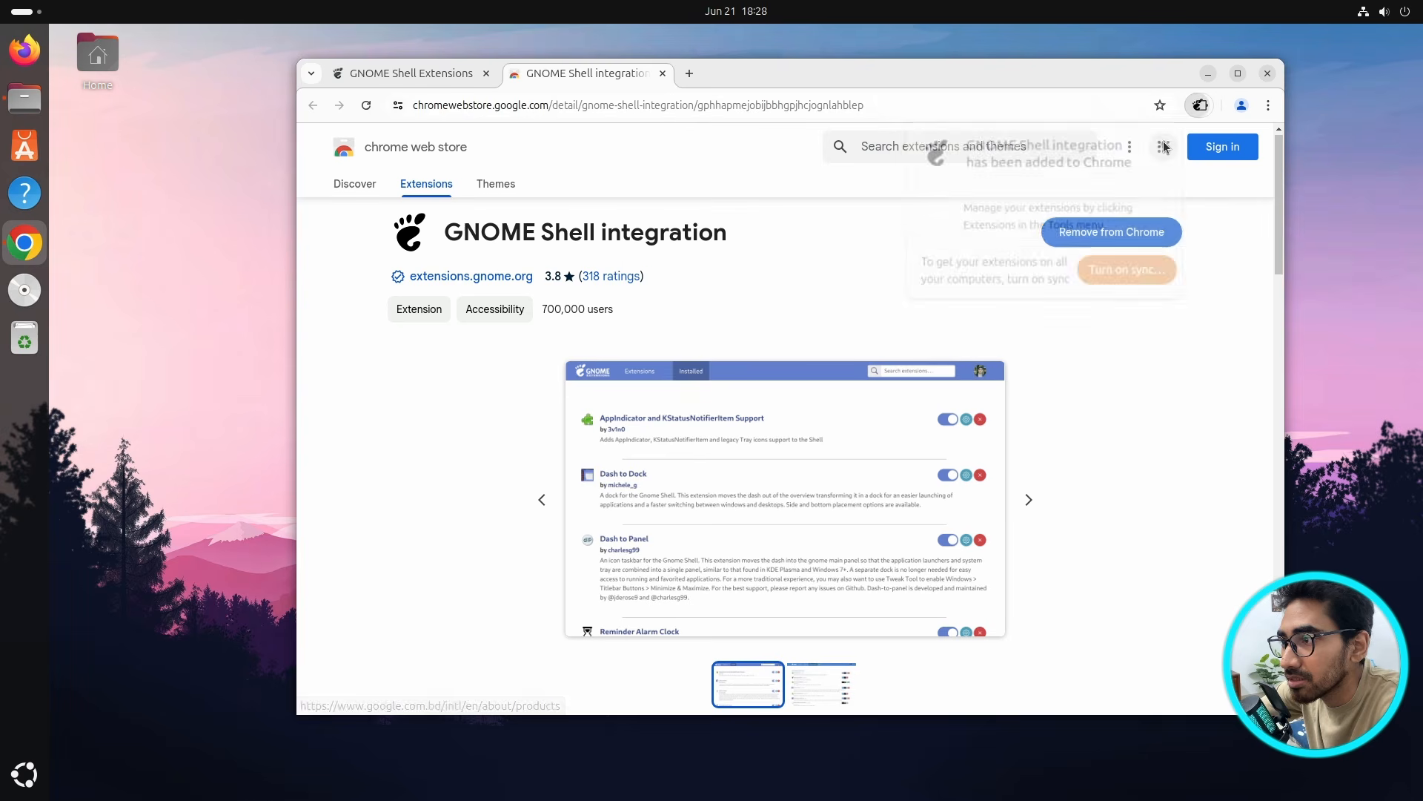
- Reopen extensions.gnome.org through the installed GNOME Shell integration extension and close the old site and web store tabs
{"action": "left_click", "coordinate": [487, 73]}
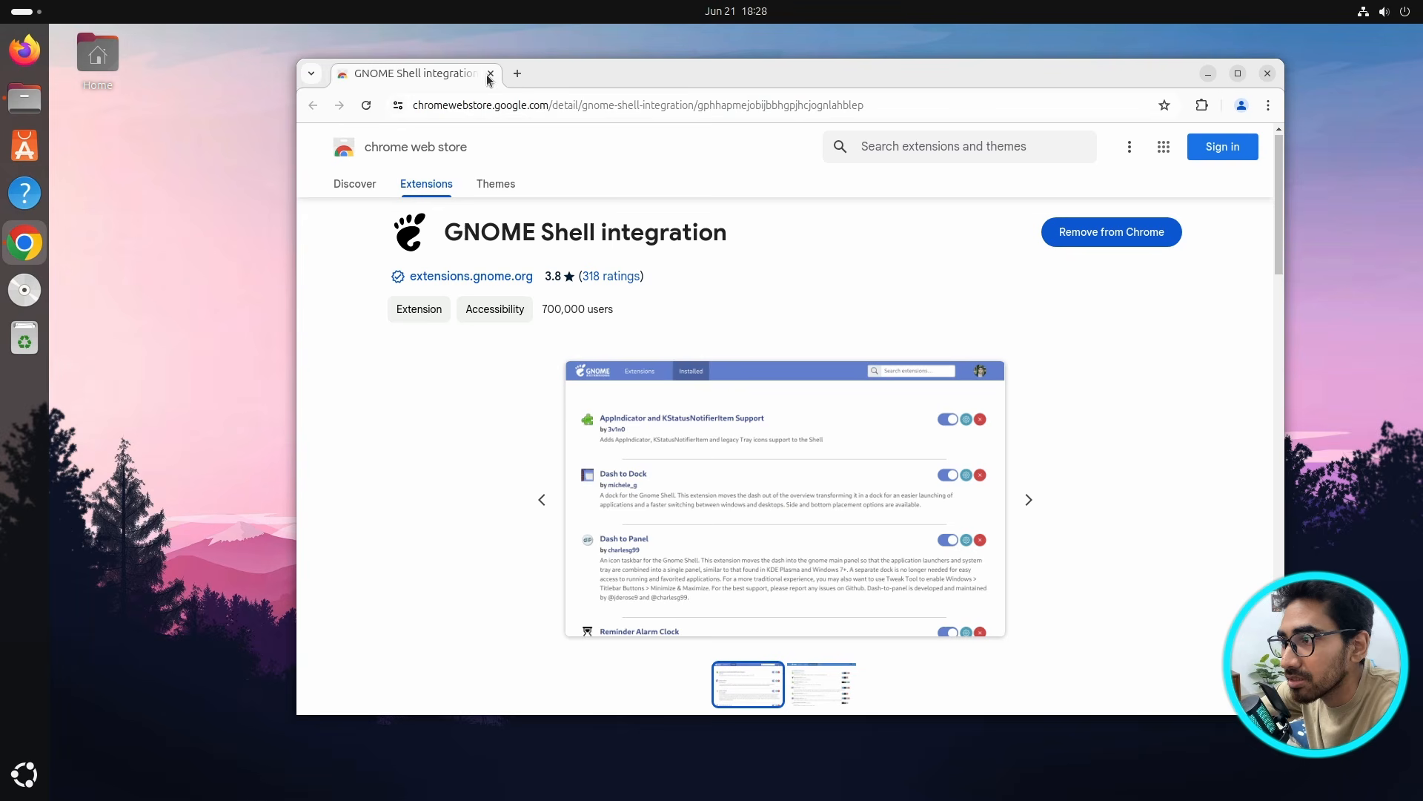
{"action": "left_click", "coordinate": [1199, 106]}
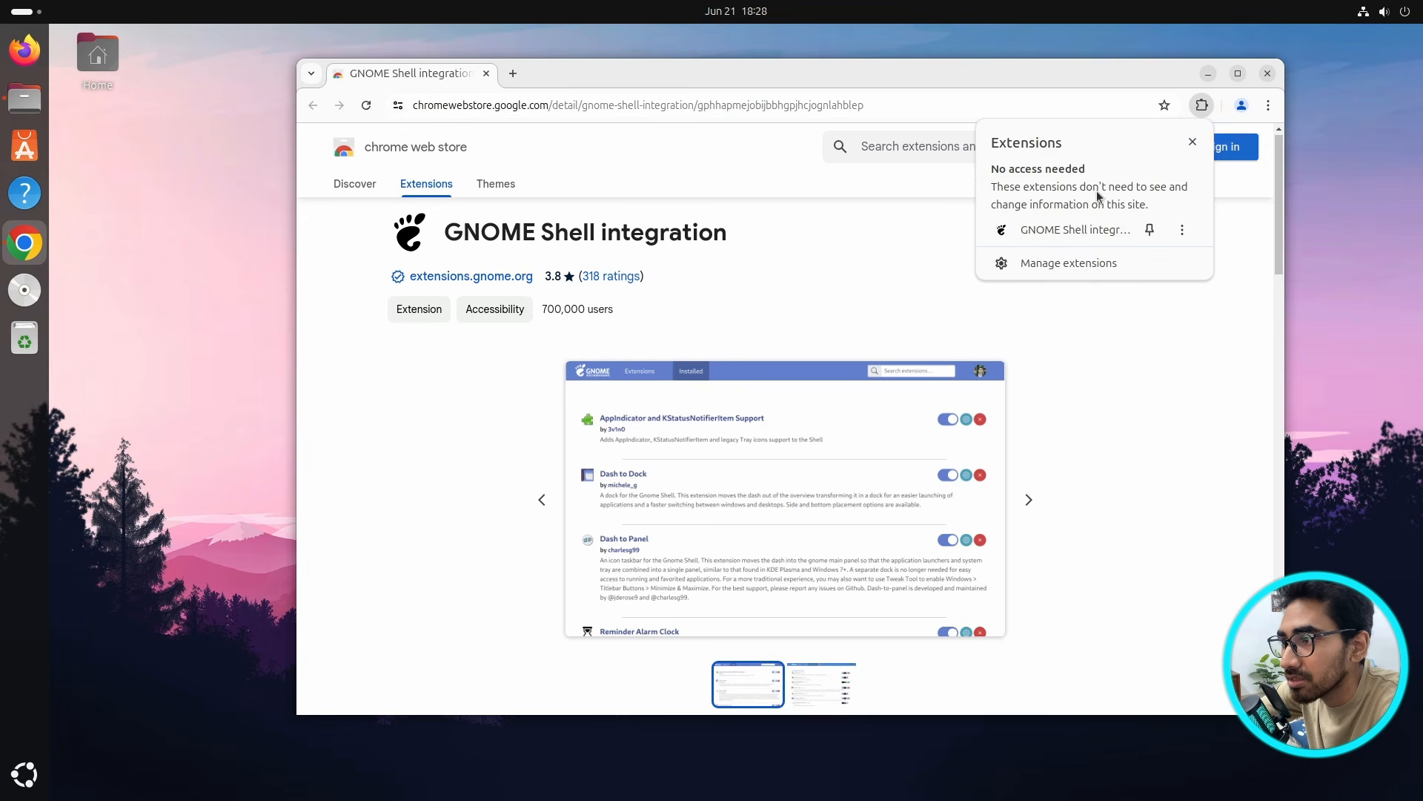
{"action": "left_click", "coordinate": [1051, 238]}
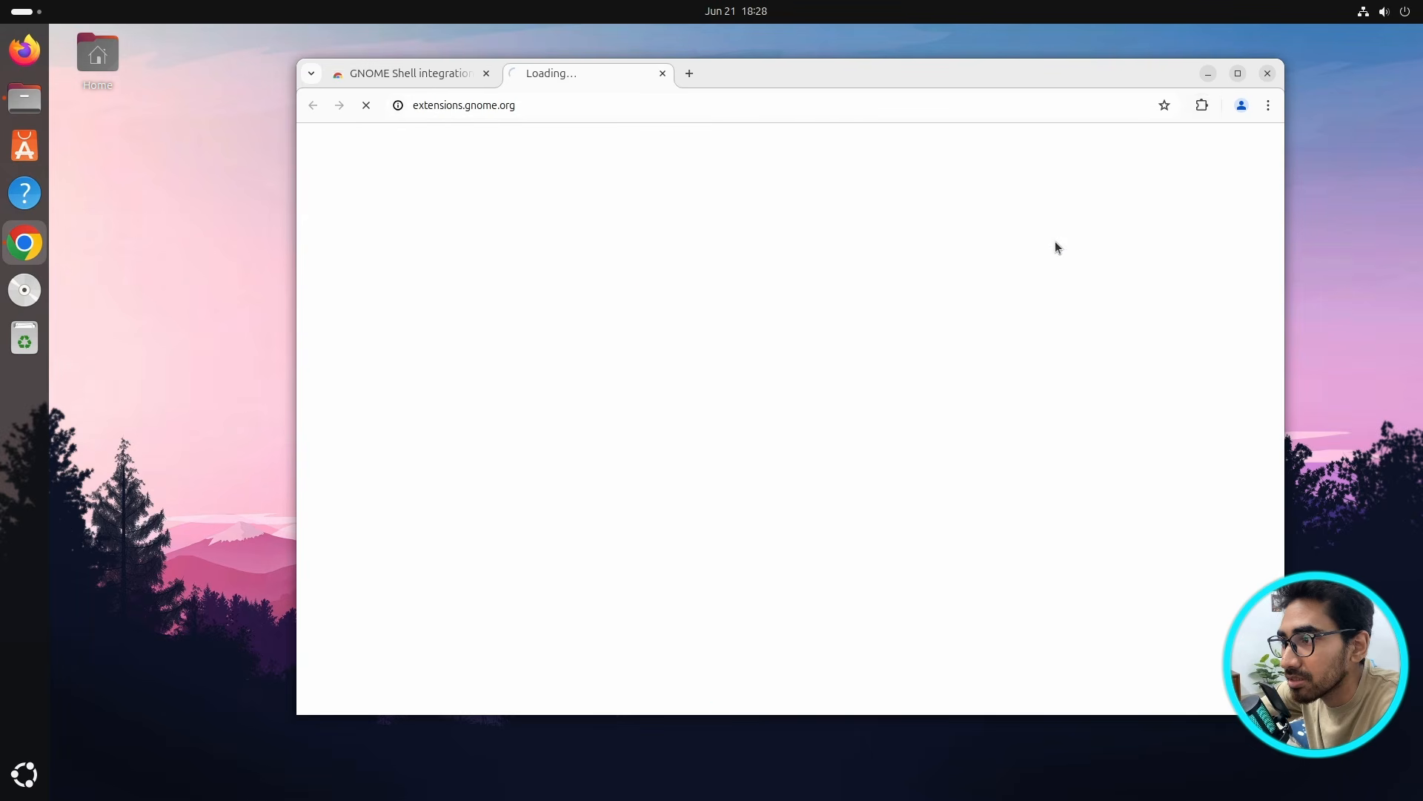
{"action": "left_click", "coordinate": [486, 73]}
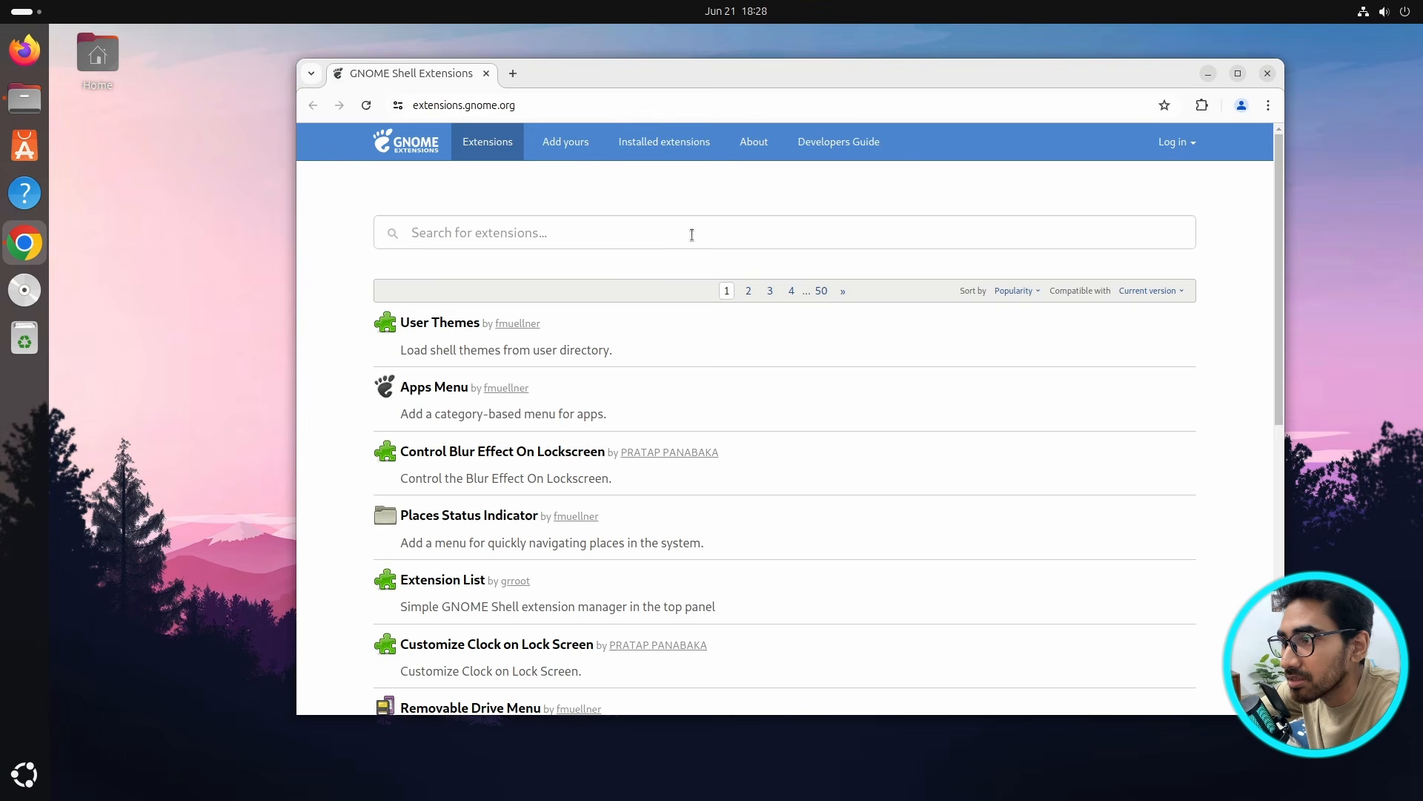
- Open the User Themes and Extension List extension pages in new tabs
{"action": "right_click", "coordinate": [451, 330]}
{"action": "left_click", "coordinate": [517, 349]}
{"action": "right_click", "coordinate": [442, 580]}
{"action": "left_click", "coordinate": [516, 597]}
{"action": "scroll", "coordinate": [868, 522], "scroll_direction": "down", "scroll_amount": 1}
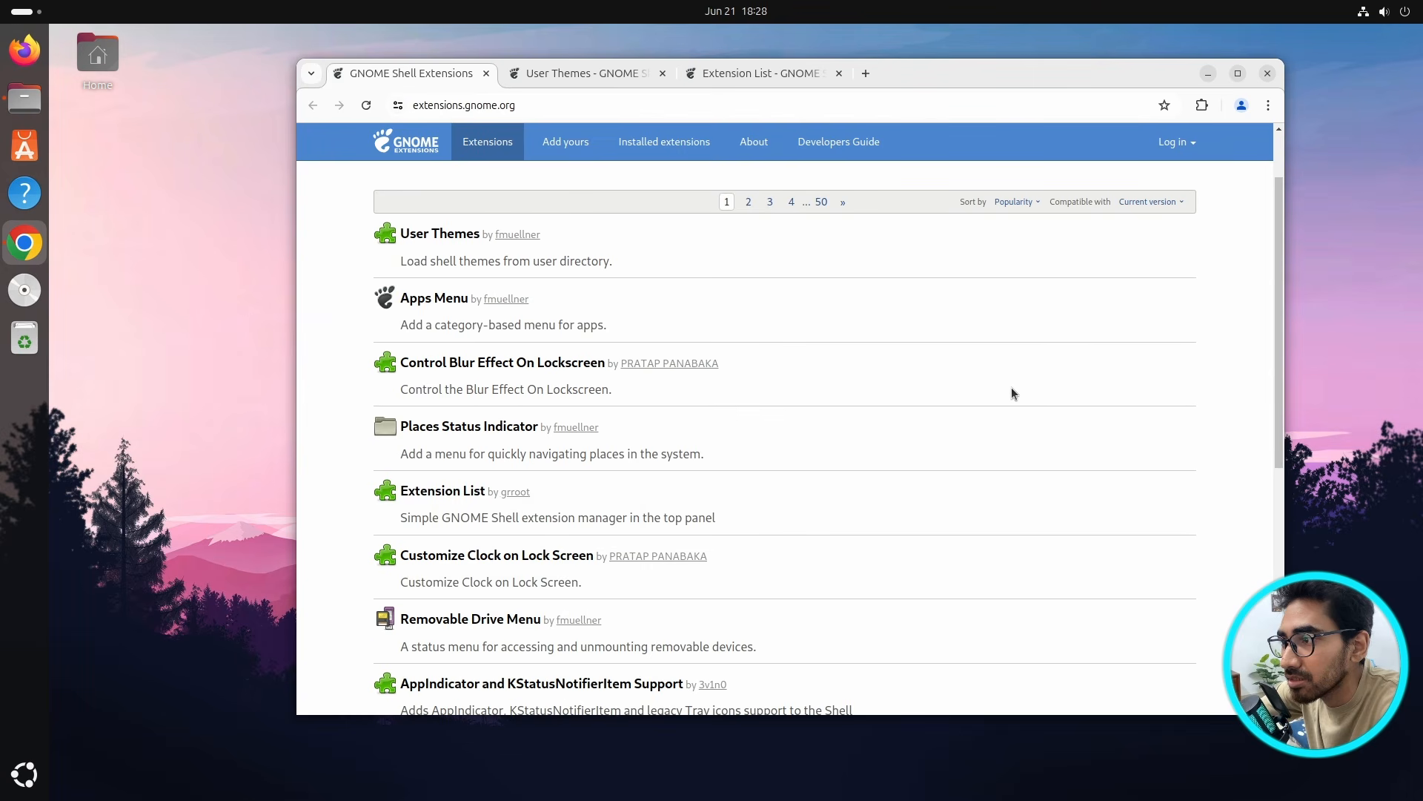
- Search the extensions for "open bar" and open the Open Bar page in a new tab
{"action": "scroll", "coordinate": [905, 432], "scroll_direction": "up", "scroll_amount": 1}
{"action": "left_click", "coordinate": [591, 231]}
{"action": "type", "text": "open "}
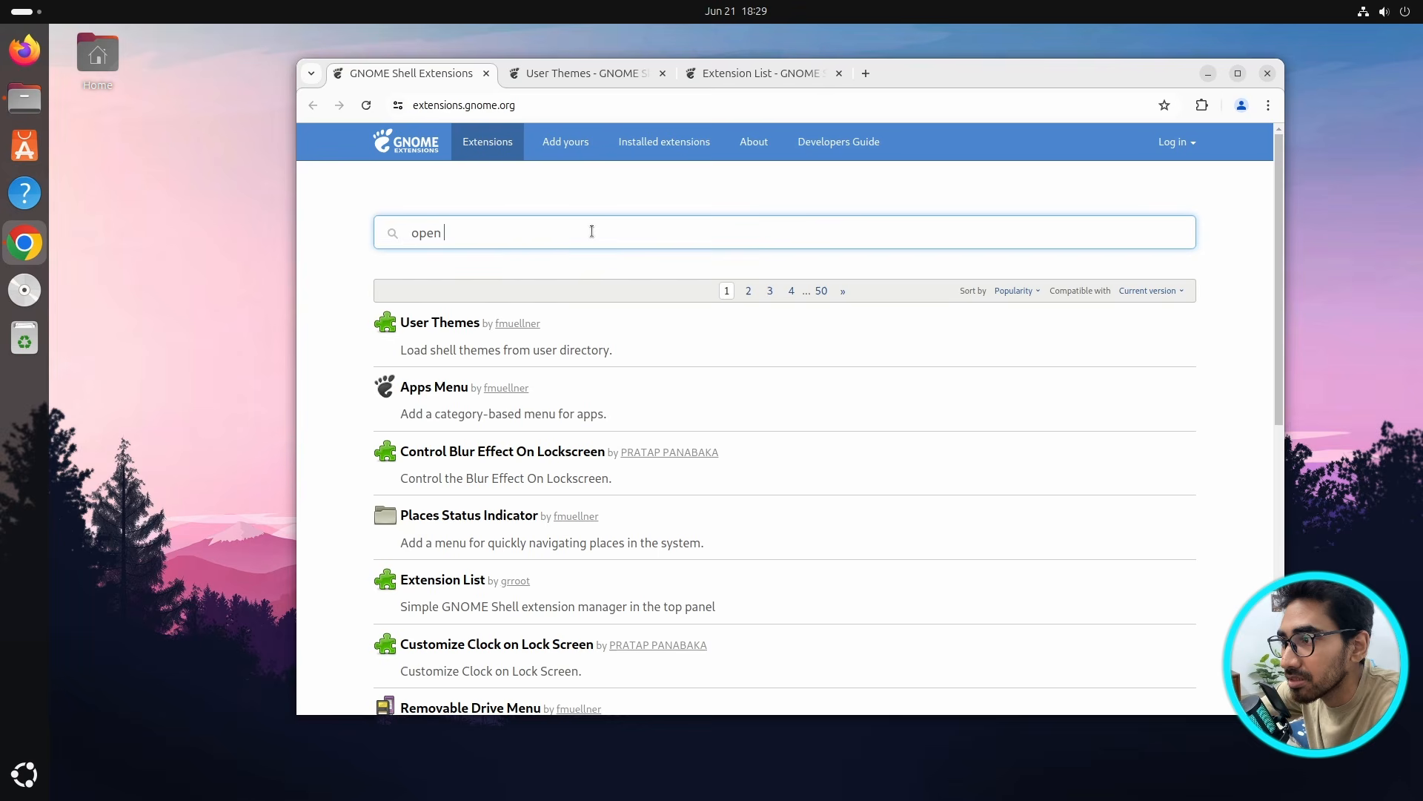
{"action": "type", "text": "bar"}
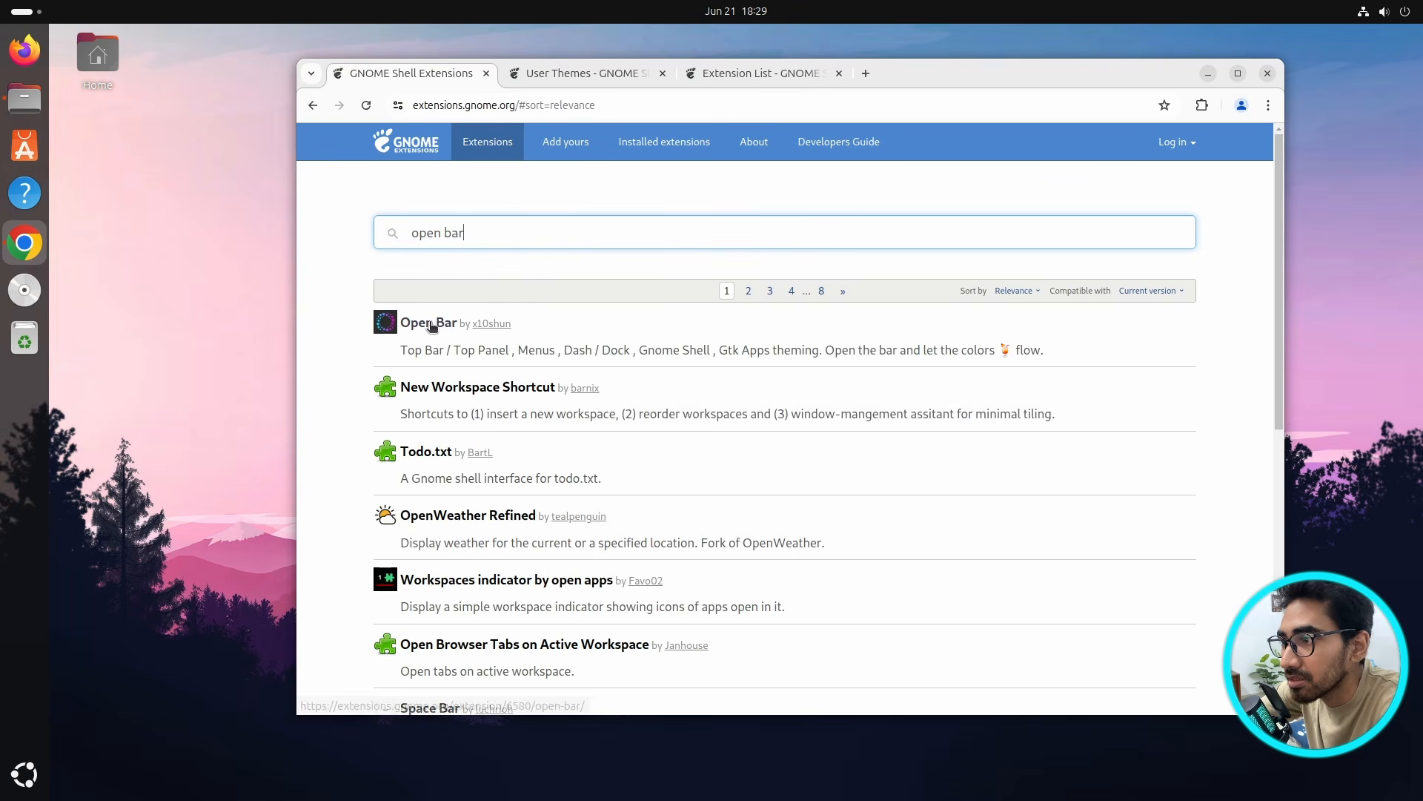
{"action": "right_click", "coordinate": [429, 324]}
{"action": "left_click", "coordinate": [493, 341]}
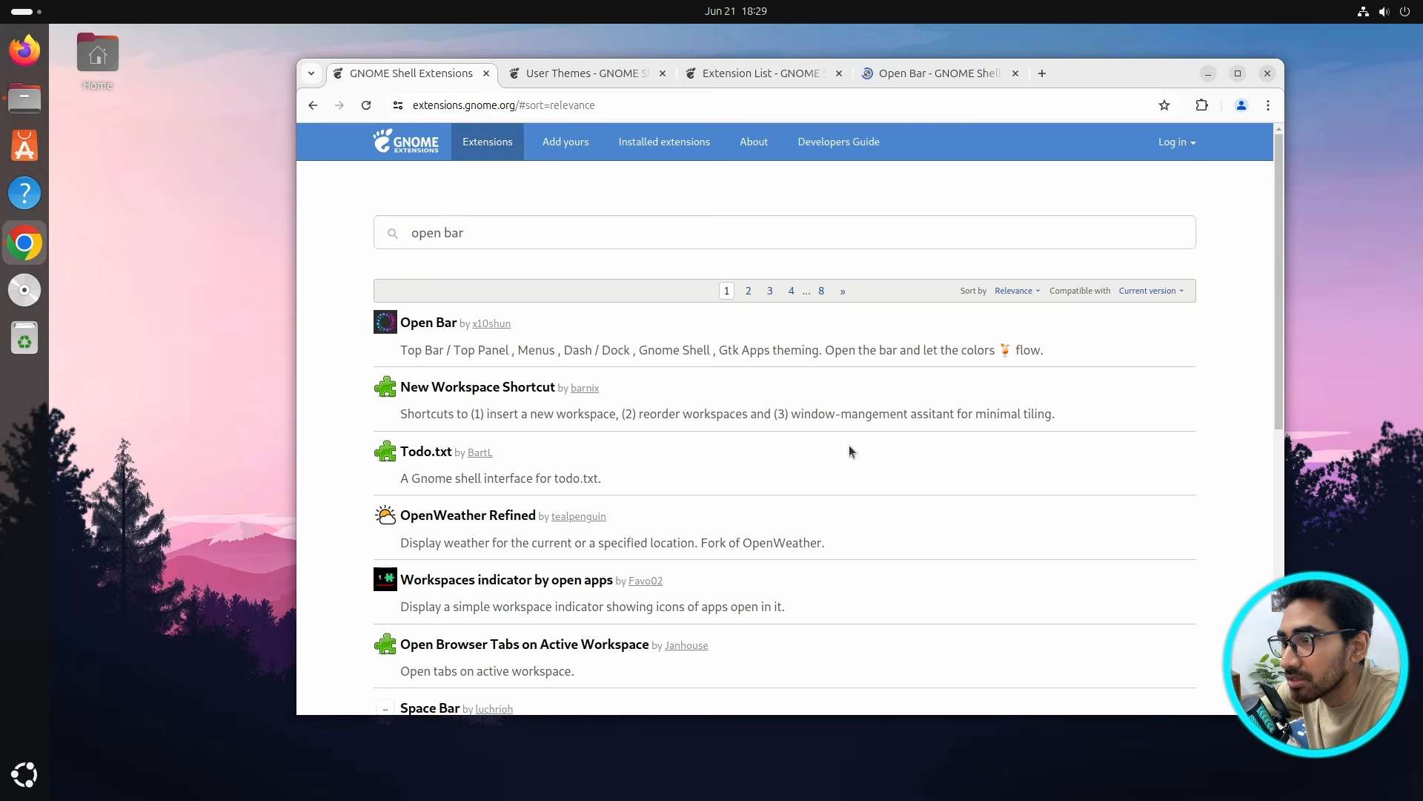
- Search the extensions for "menu" and look through the results for an application menu
{"action": "scroll", "coordinate": [850, 445], "scroll_direction": "down", "scroll_amount": 2}
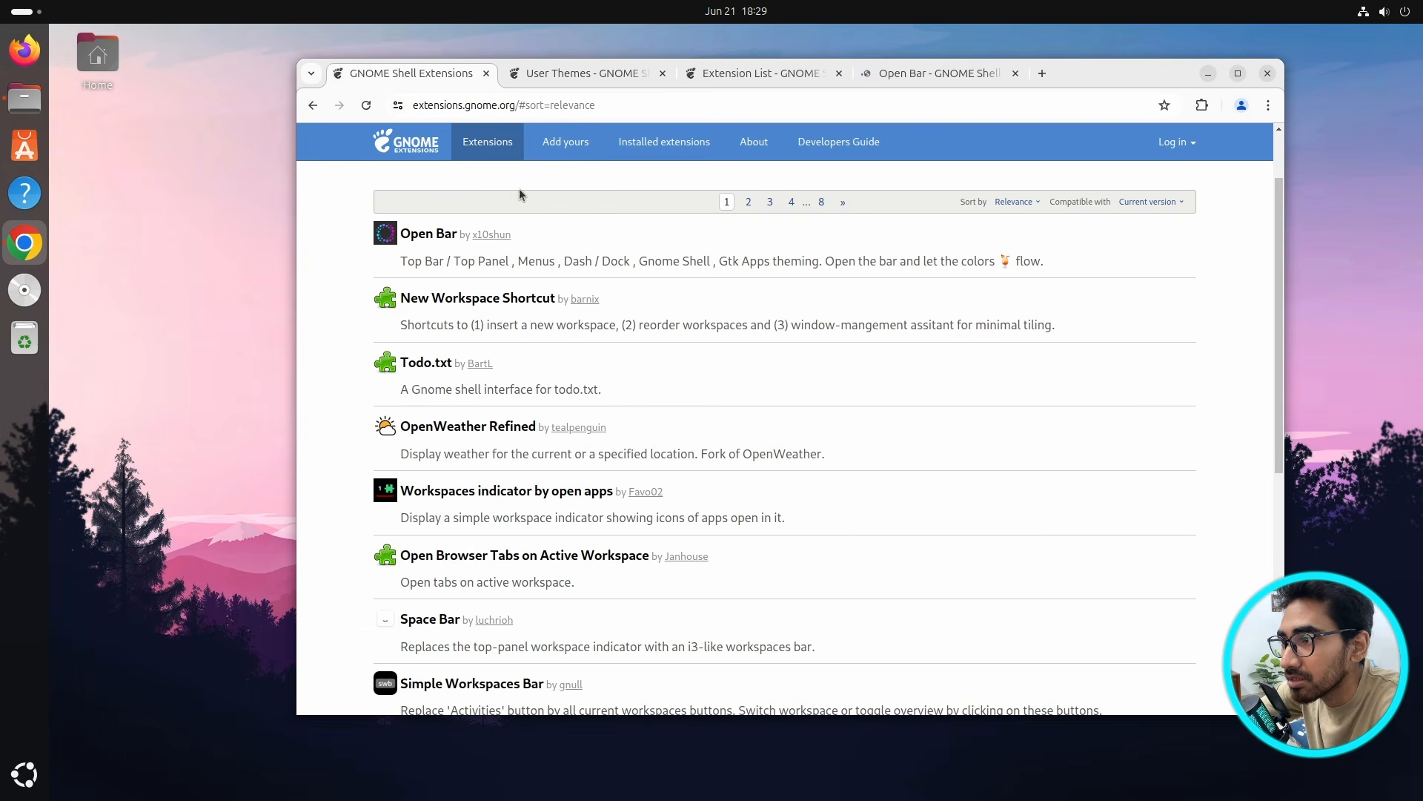
{"action": "scroll", "coordinate": [636, 219], "scroll_direction": "up", "scroll_amount": 1}
{"action": "scroll", "coordinate": [636, 218], "scroll_direction": "up", "scroll_amount": 1}
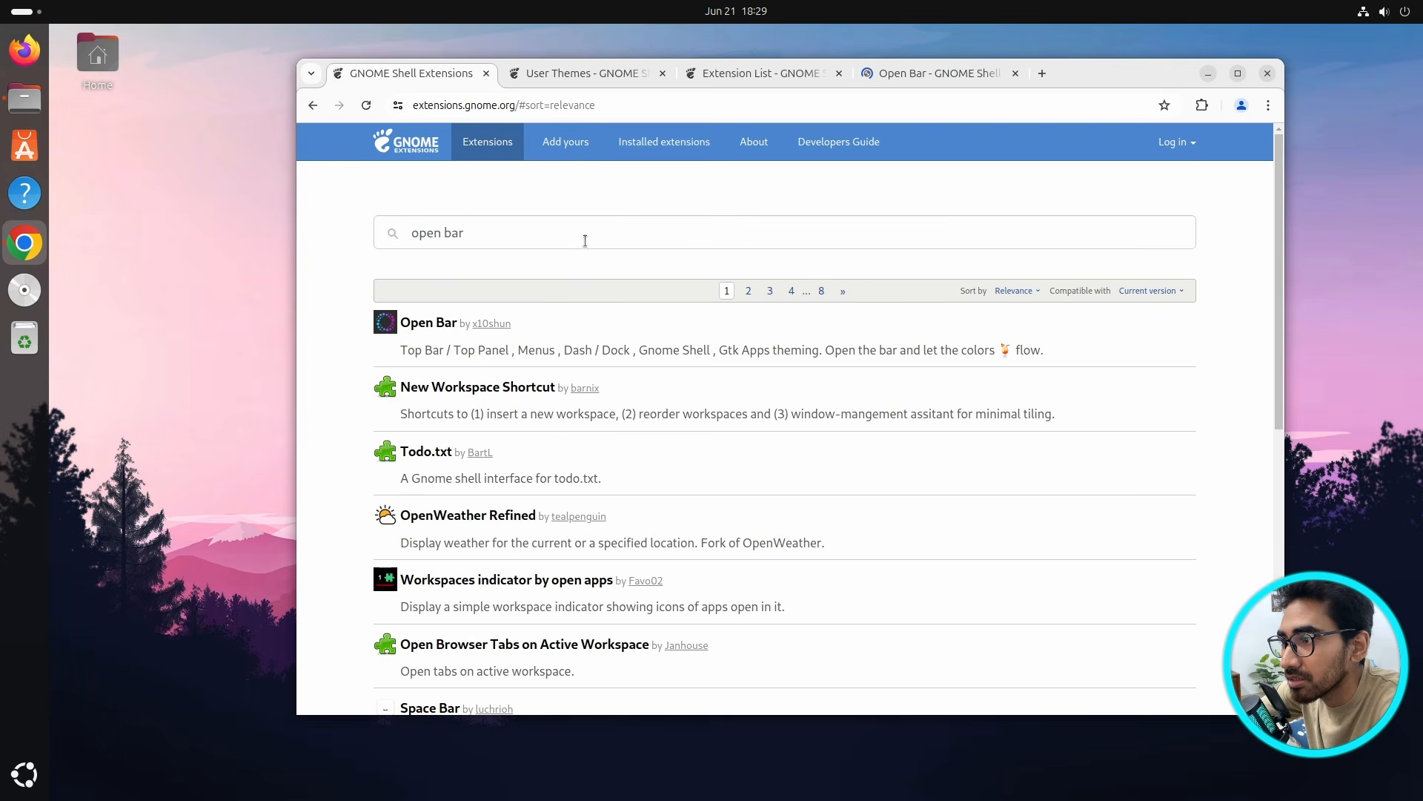
{"action": "triple_click", "coordinate": [586, 241]}
{"action": "type", "text": "menu"}
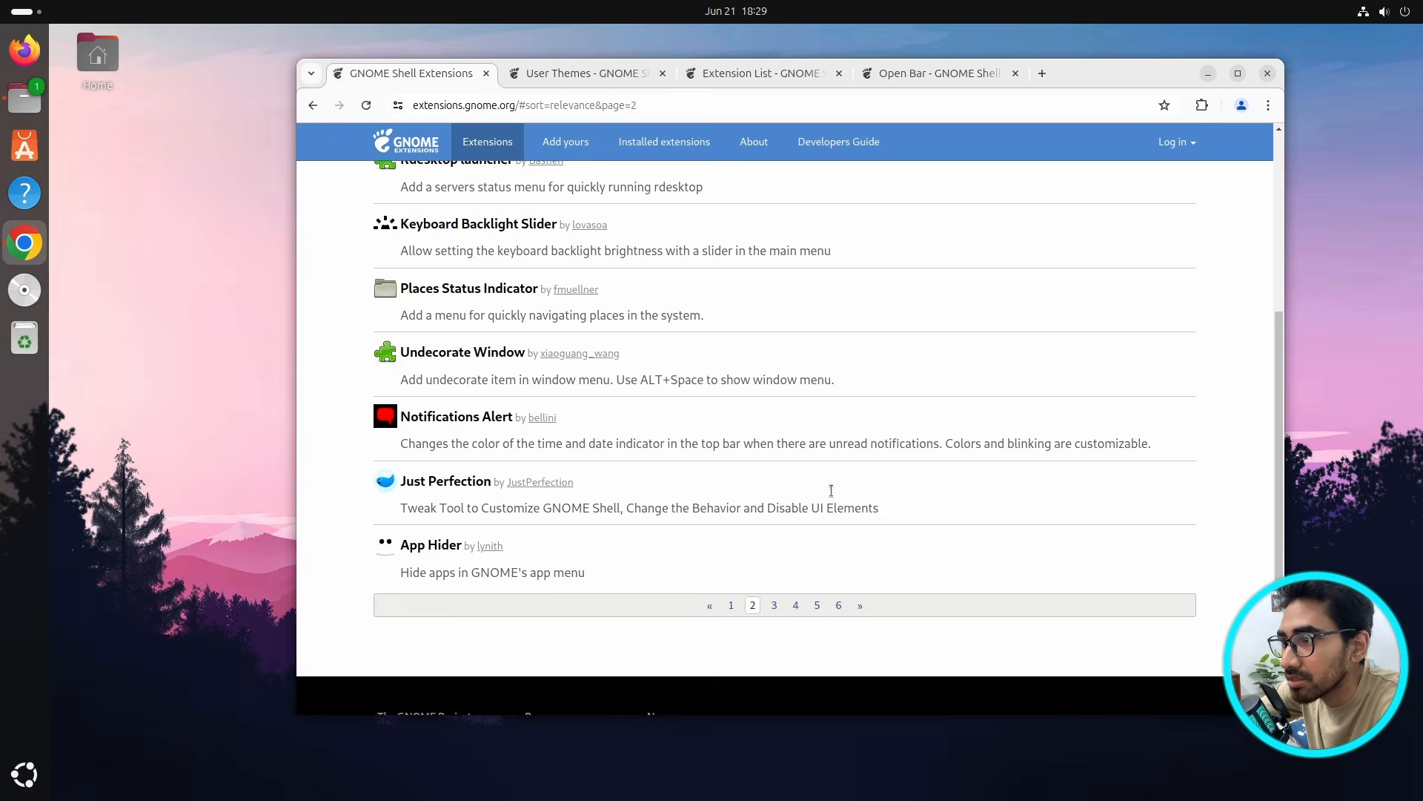
{"action": "scroll", "coordinate": [824, 474], "scroll_direction": "up", "scroll_amount": 5}
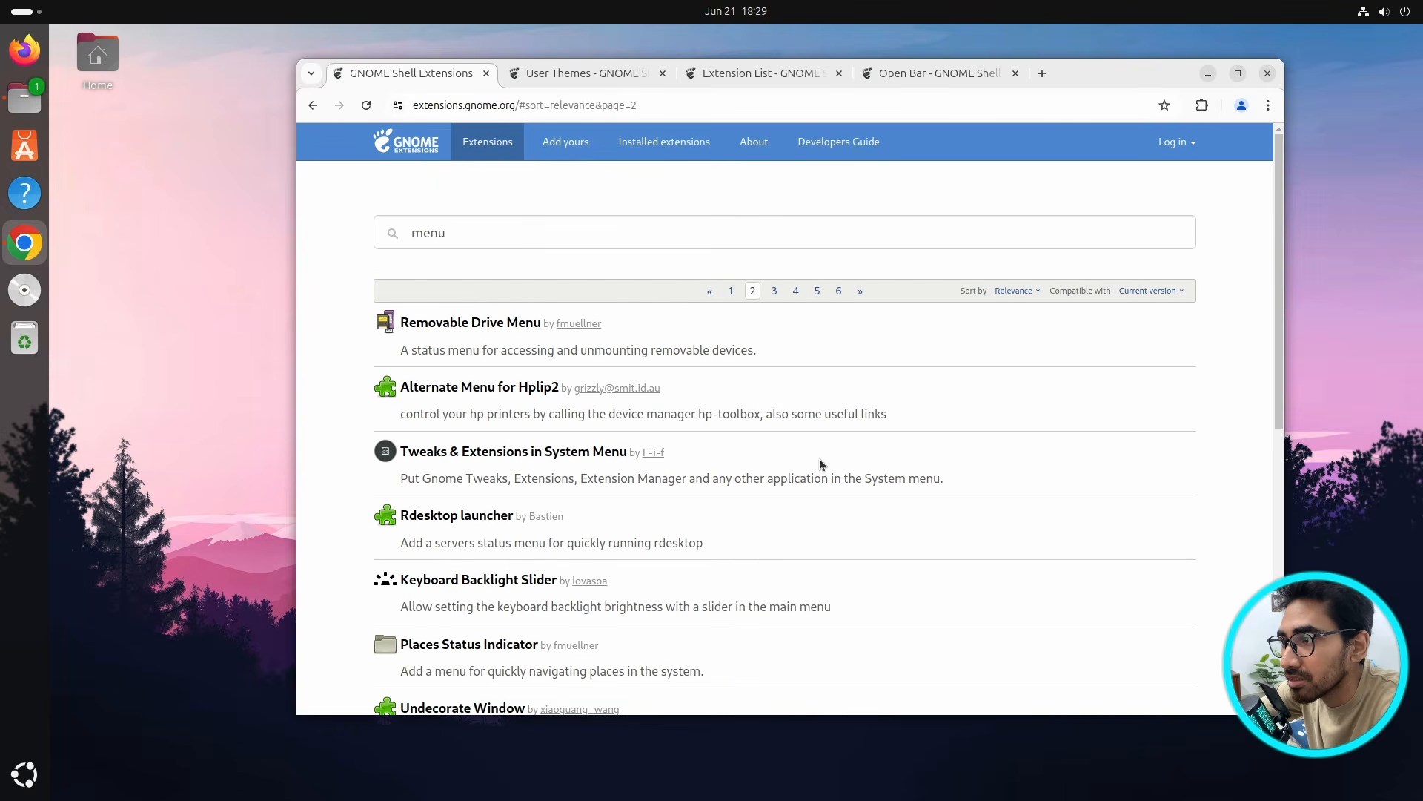
- Search the extensions for "arcmenu" and open the ArcMenu page in a new tab
{"action": "triple_click", "coordinate": [478, 229]}
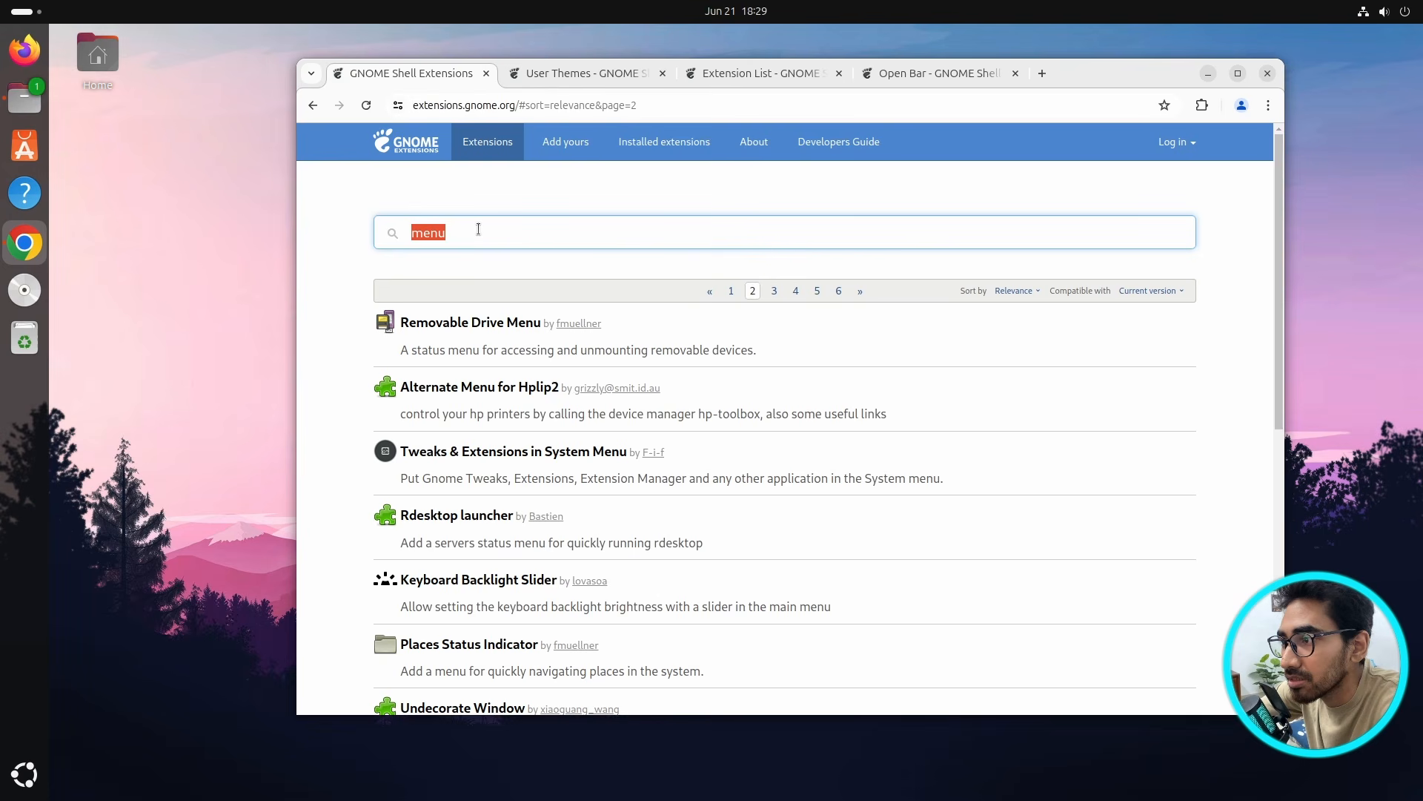
{"action": "type", "text": "arcmenu"}
{"action": "right_click", "coordinate": [434, 388]}
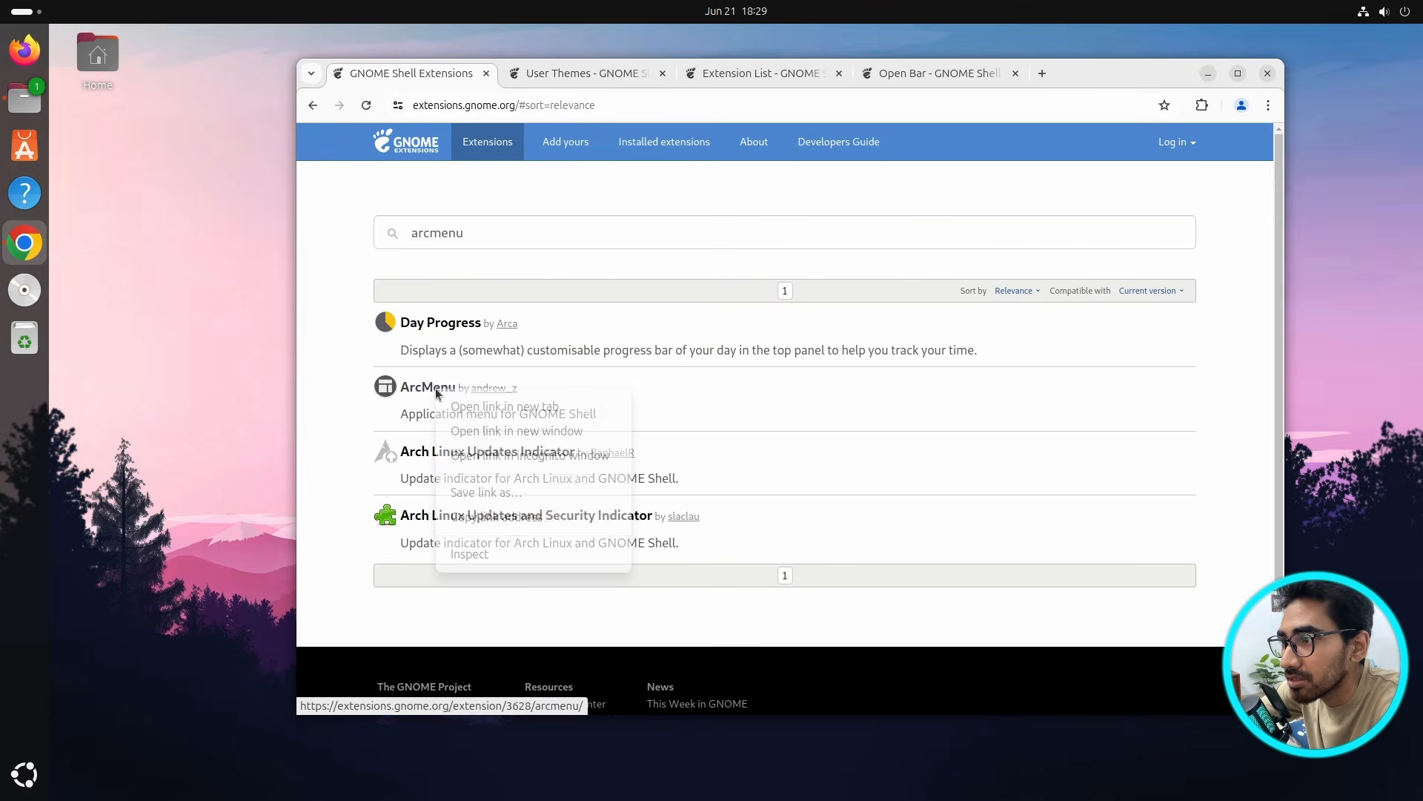
{"action": "left_click", "coordinate": [471, 407]}
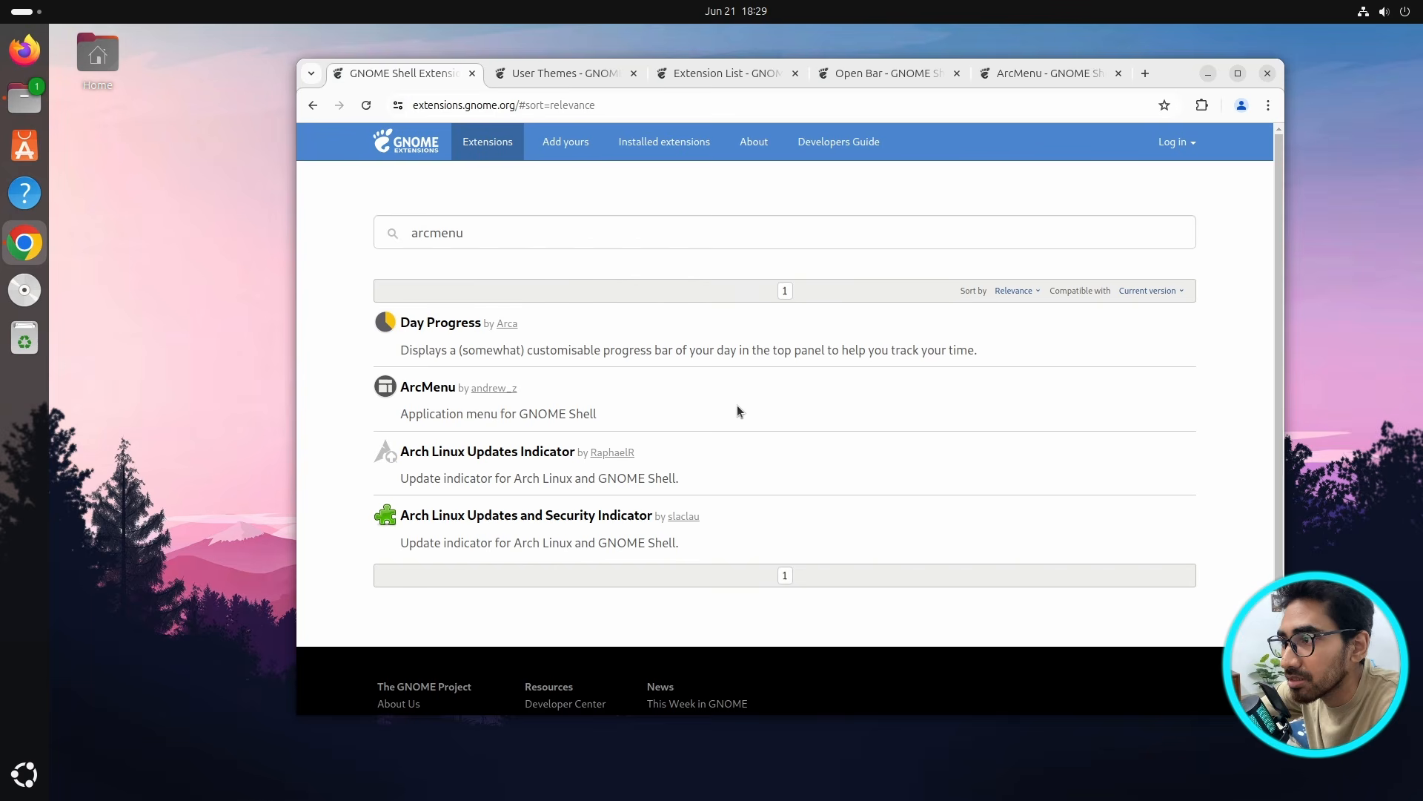
- Search the extensions for "blur" and open the Blur my Shell page in a new tab
{"action": "double_click", "coordinate": [495, 231]}
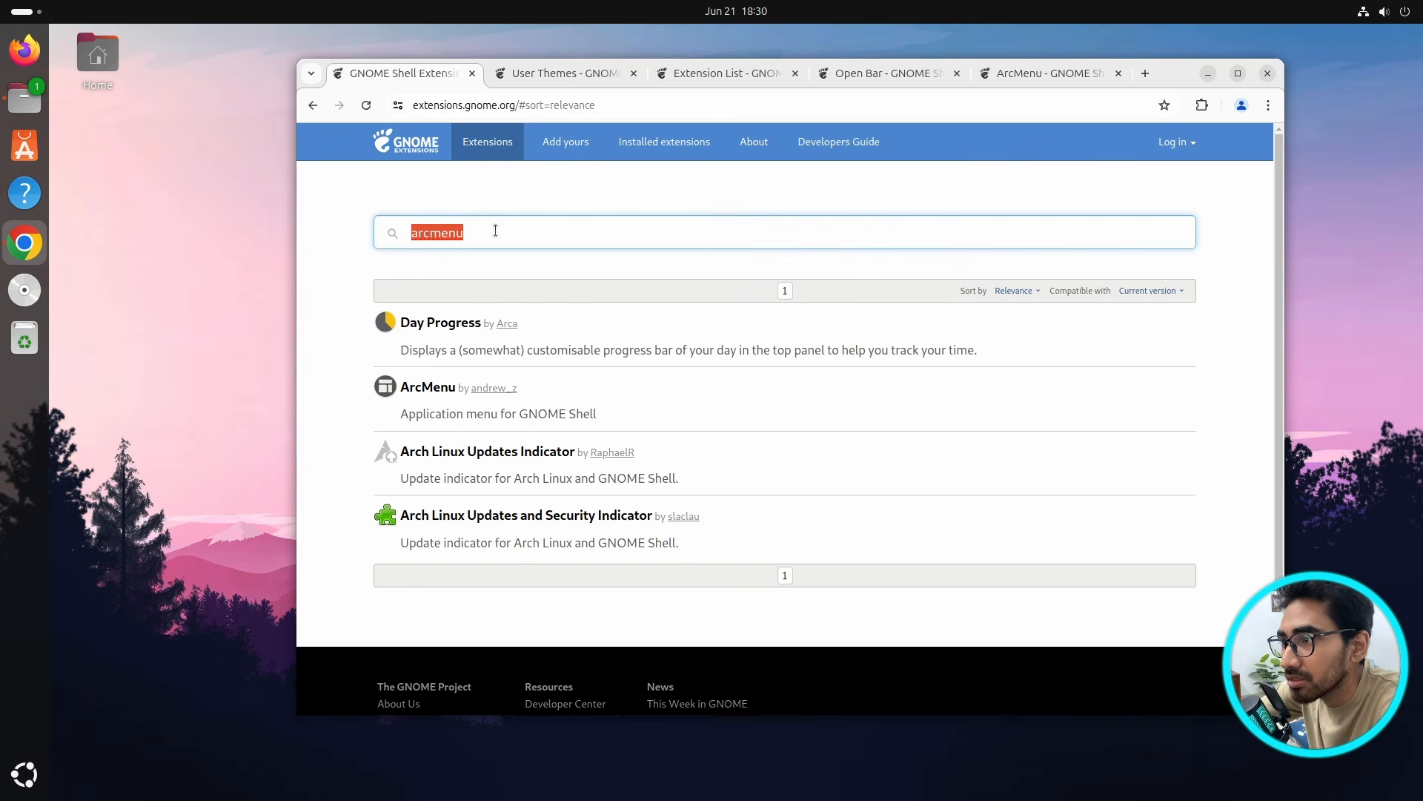
{"action": "type", "text": "blur"}
{"action": "right_click", "coordinate": [446, 323]}
{"action": "left_click", "coordinate": [466, 339]}
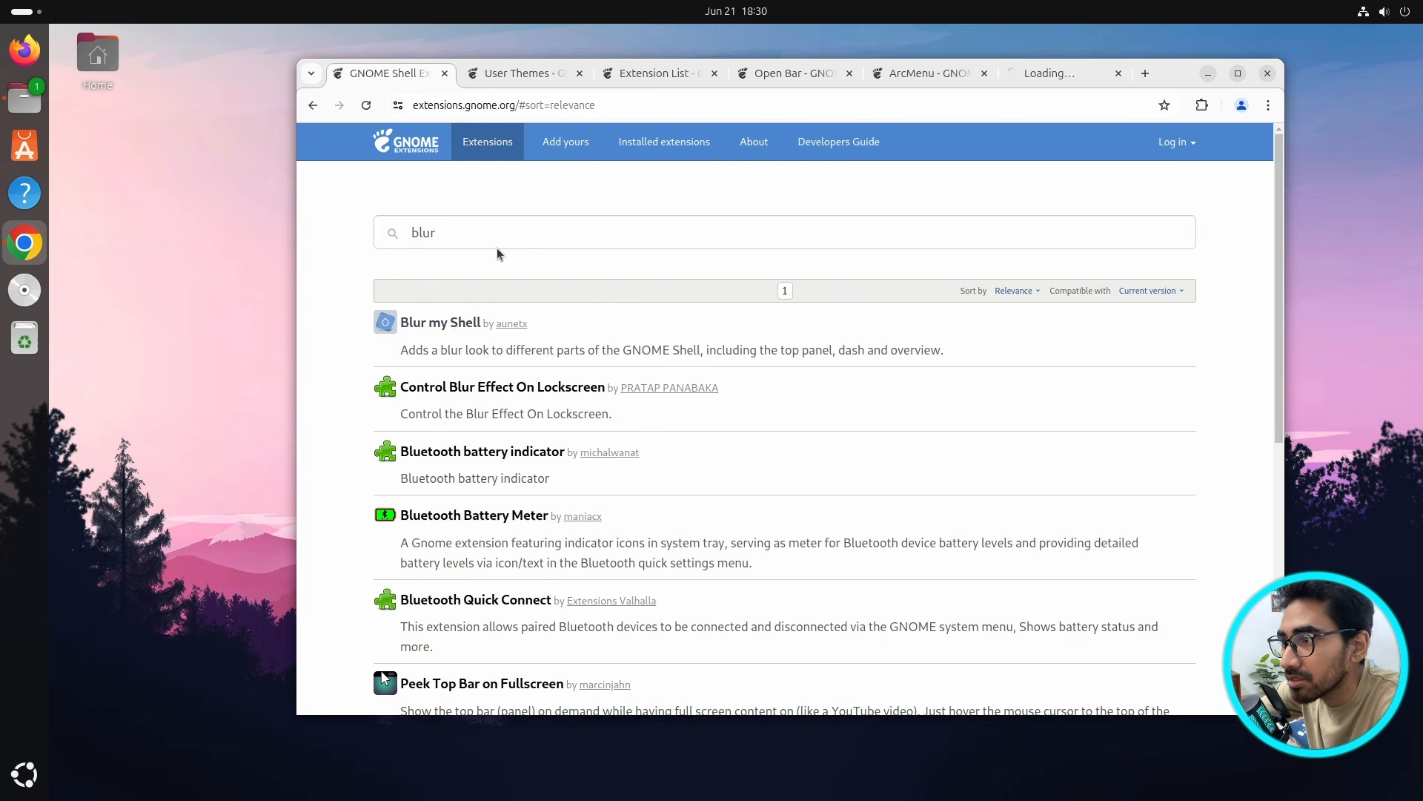
- Search the extensions for "swi" and open the Switcher page in a new tab
{"action": "double_click", "coordinate": [486, 232]}
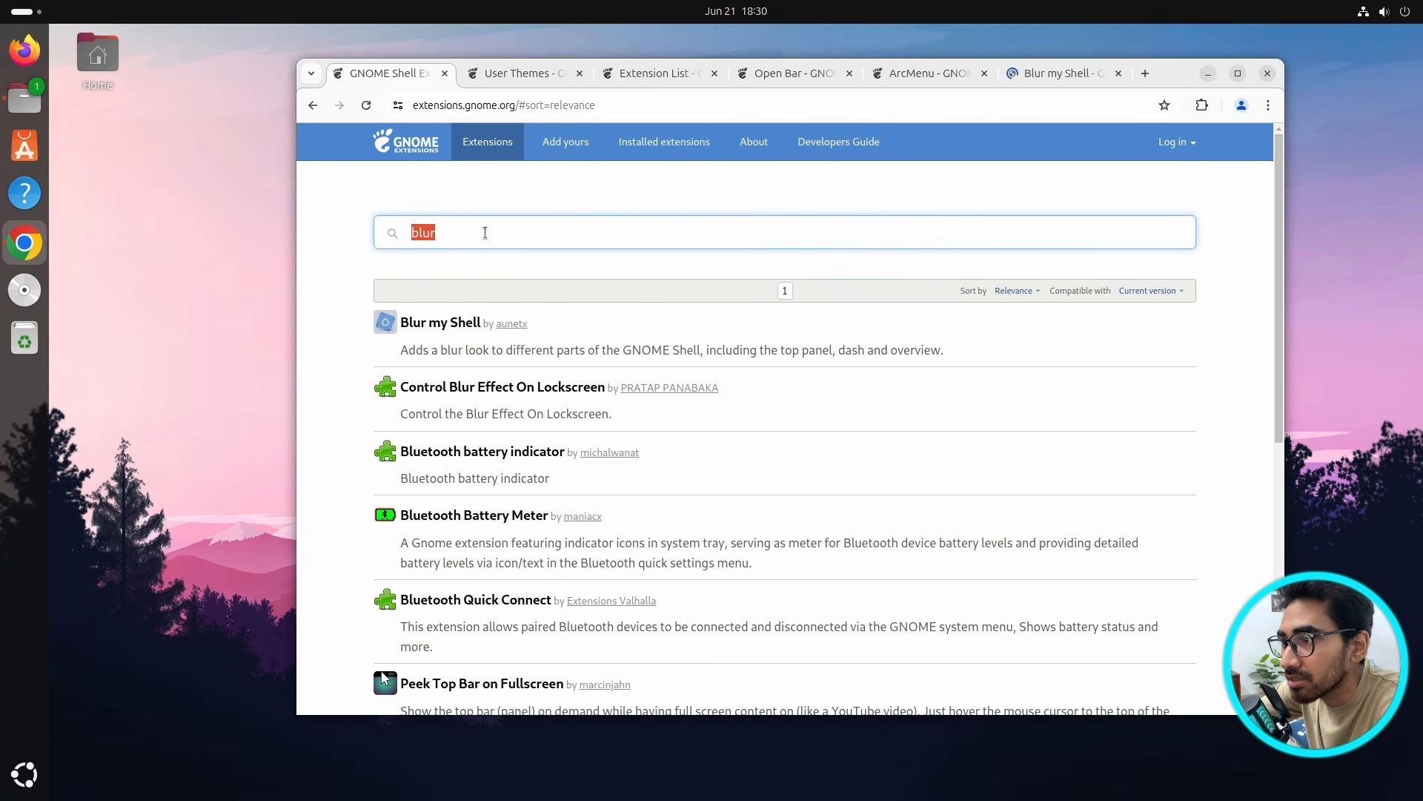
{"action": "key", "text": "BackSpace"}
{"action": "type", "text": "w"}
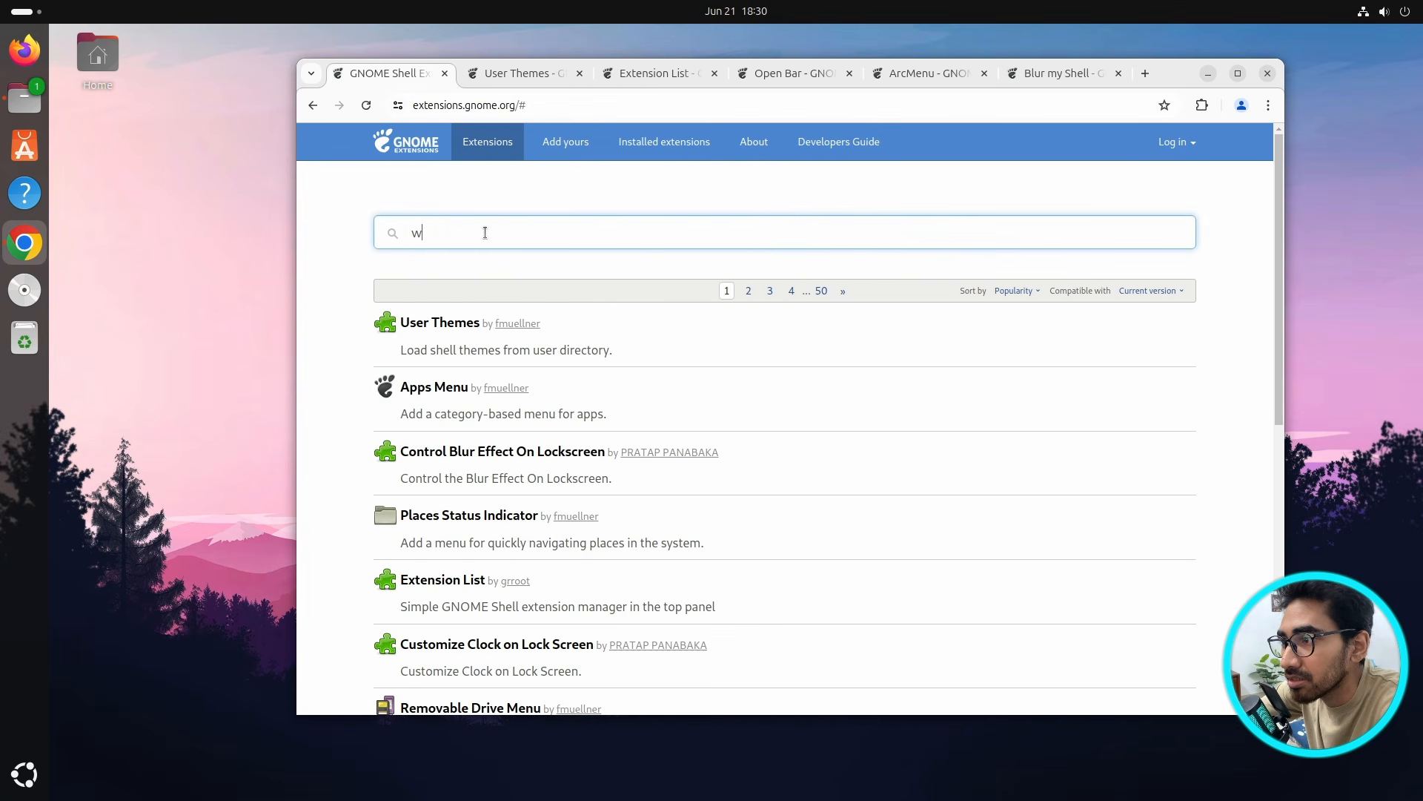
{"action": "type", "text": "wi"}
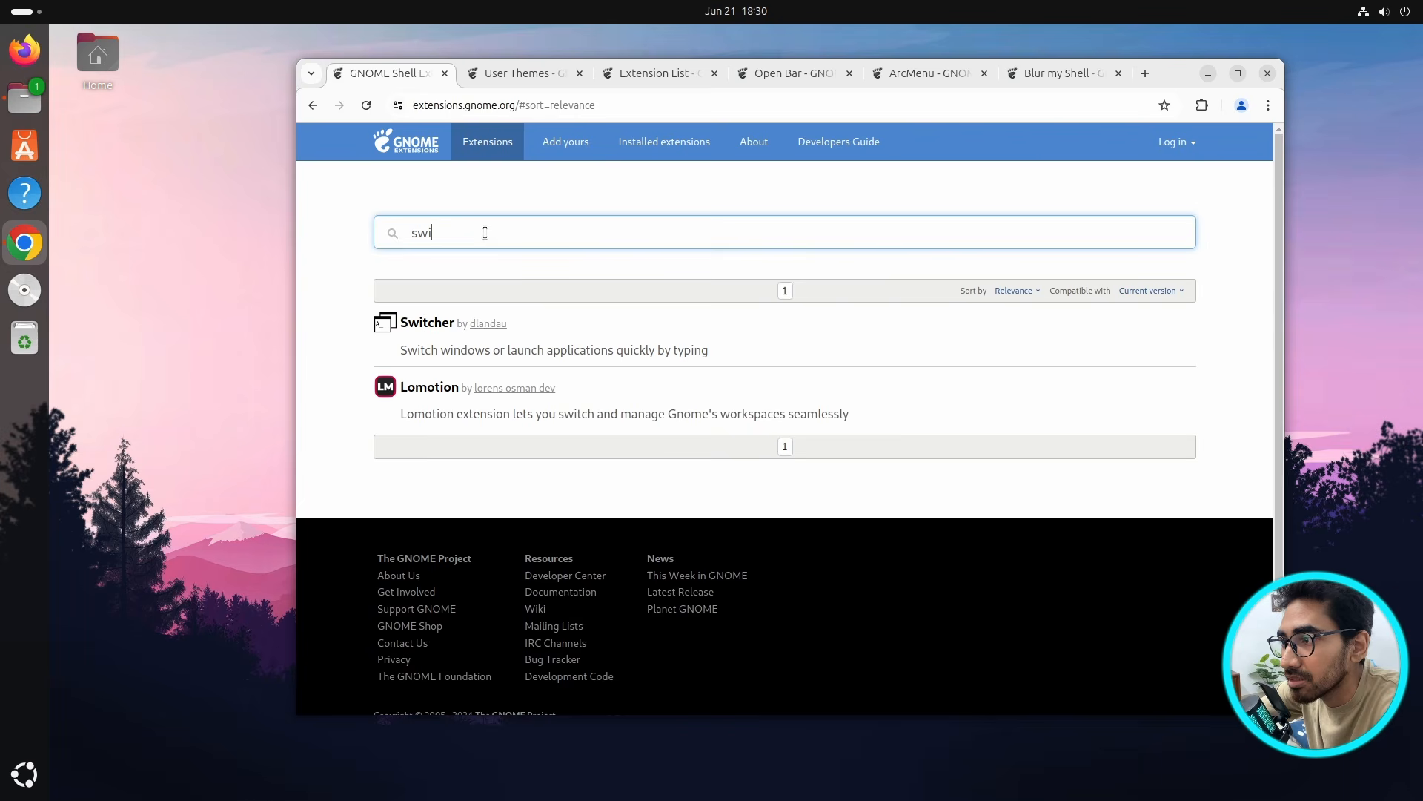
{"action": "right_click", "coordinate": [426, 323]}
{"action": "left_click", "coordinate": [473, 343]}
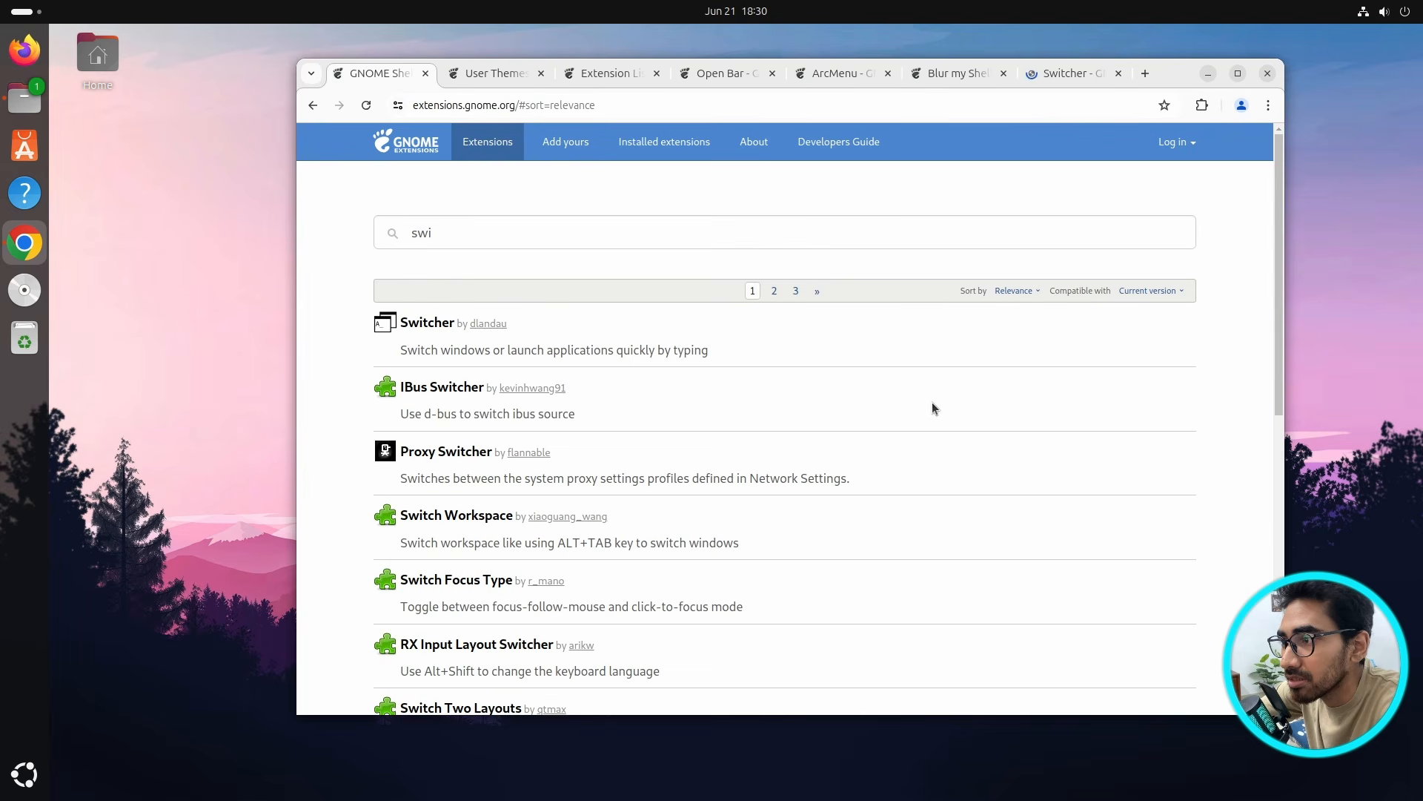
- Install the User Themes and Extension List extensions from their open pages
{"action": "left_click", "coordinate": [474, 74]}
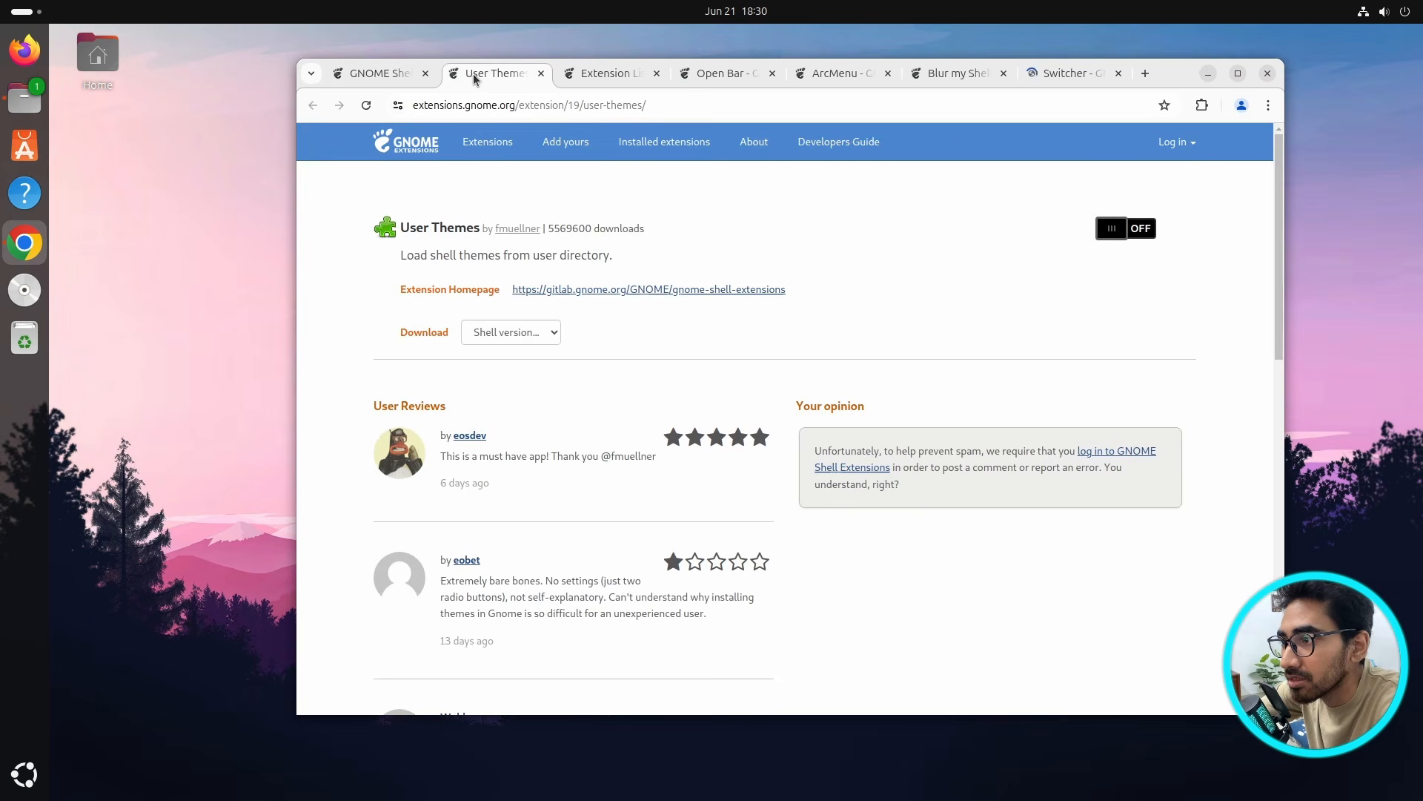
{"action": "left_click", "coordinate": [1123, 226]}
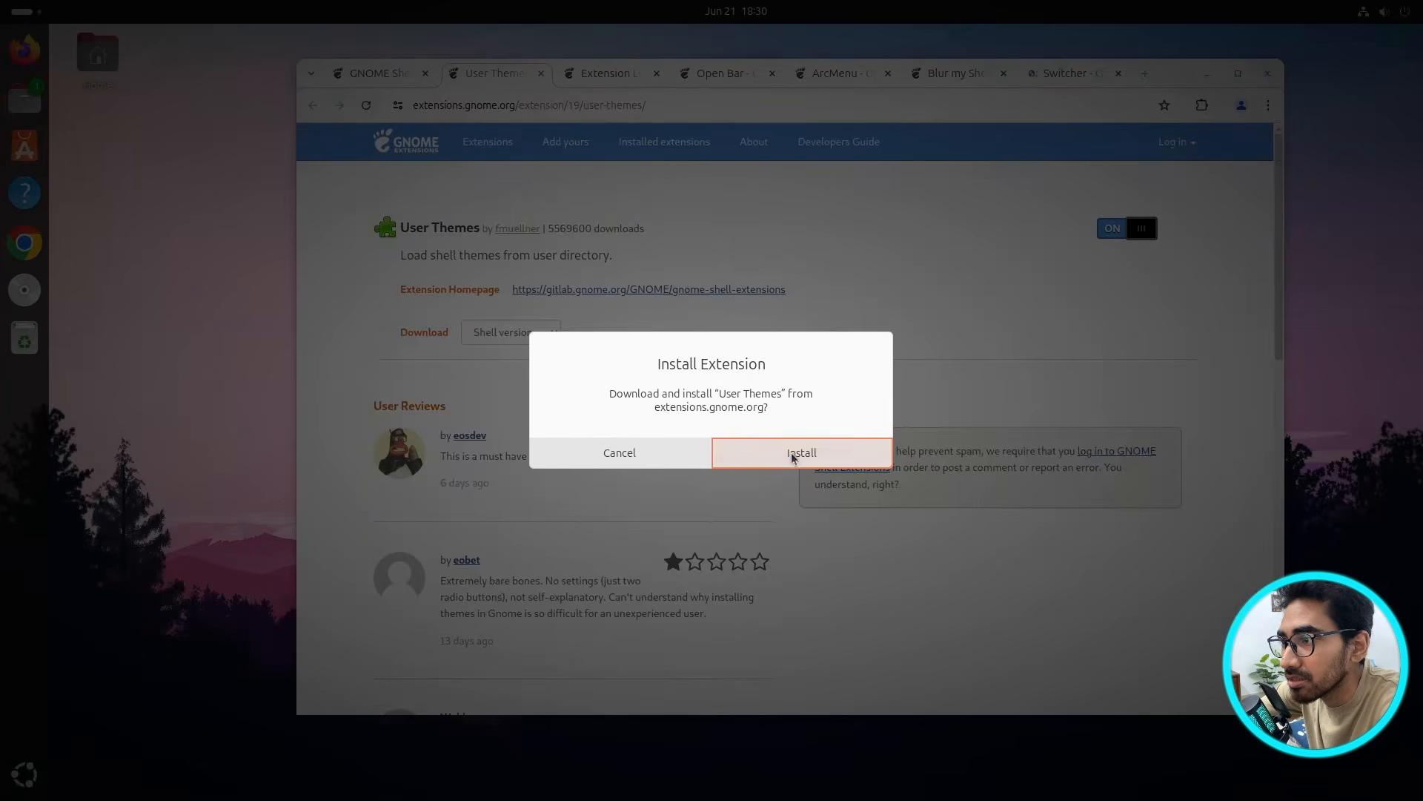
{"action": "left_click", "coordinate": [796, 455]}
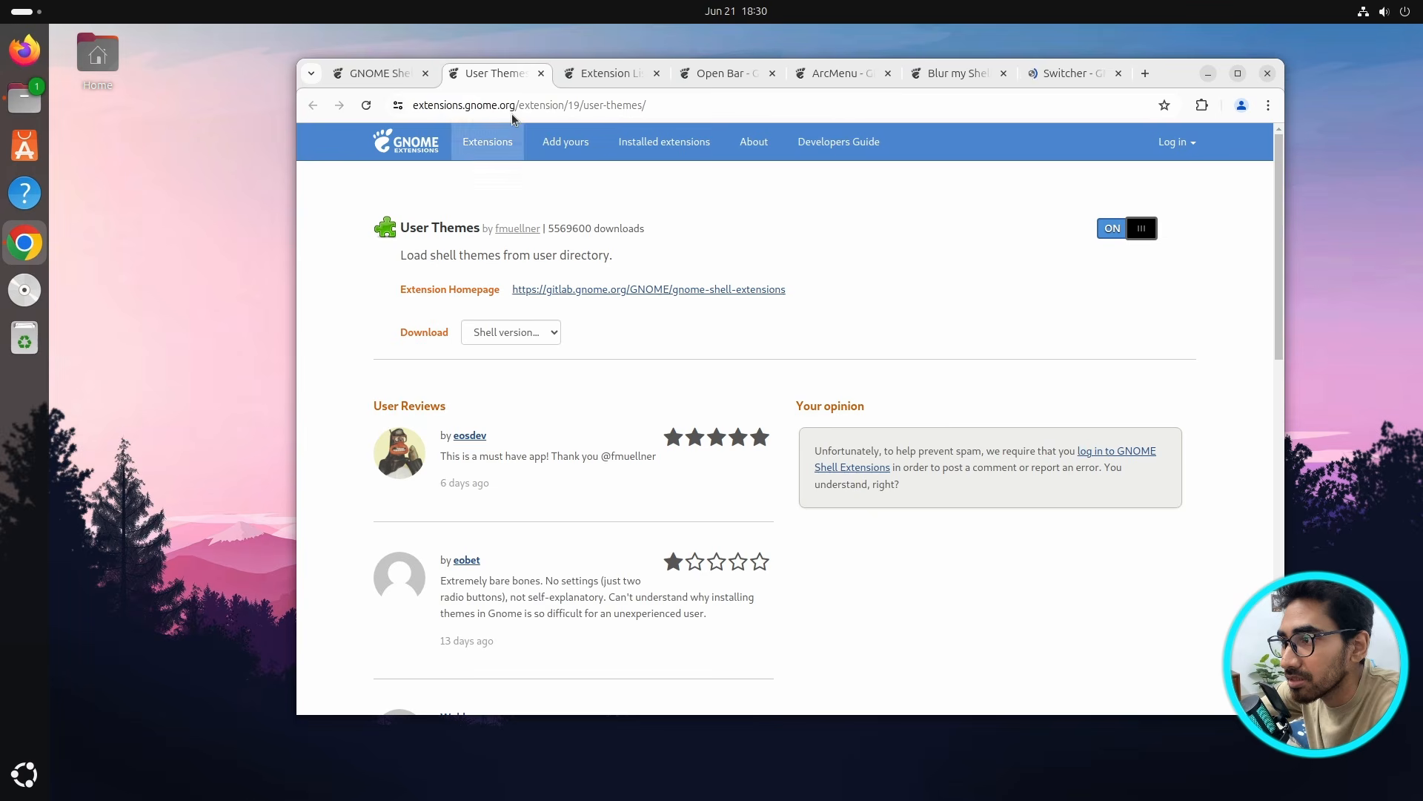
{"action": "left_click", "coordinate": [612, 73]}
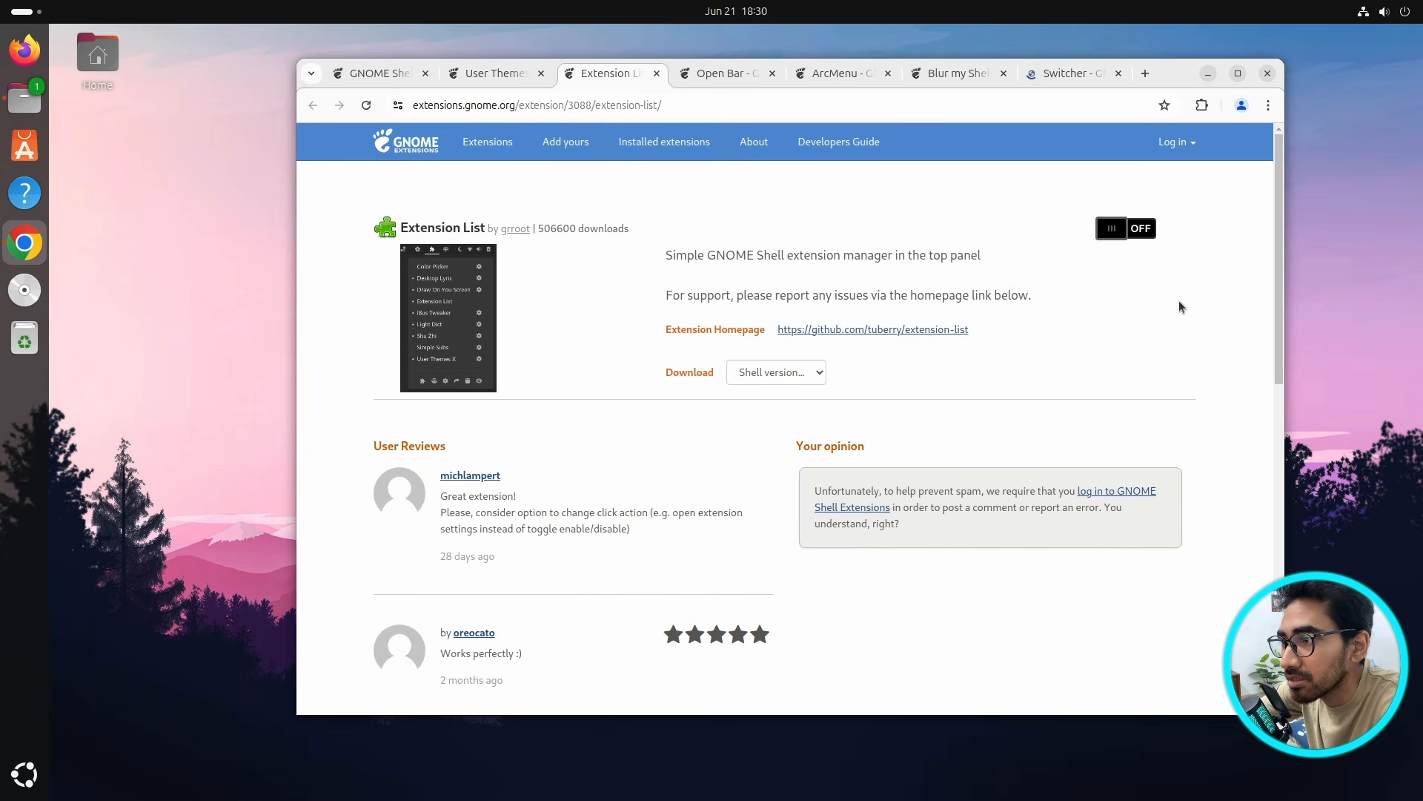
{"action": "left_click", "coordinate": [1140, 229]}
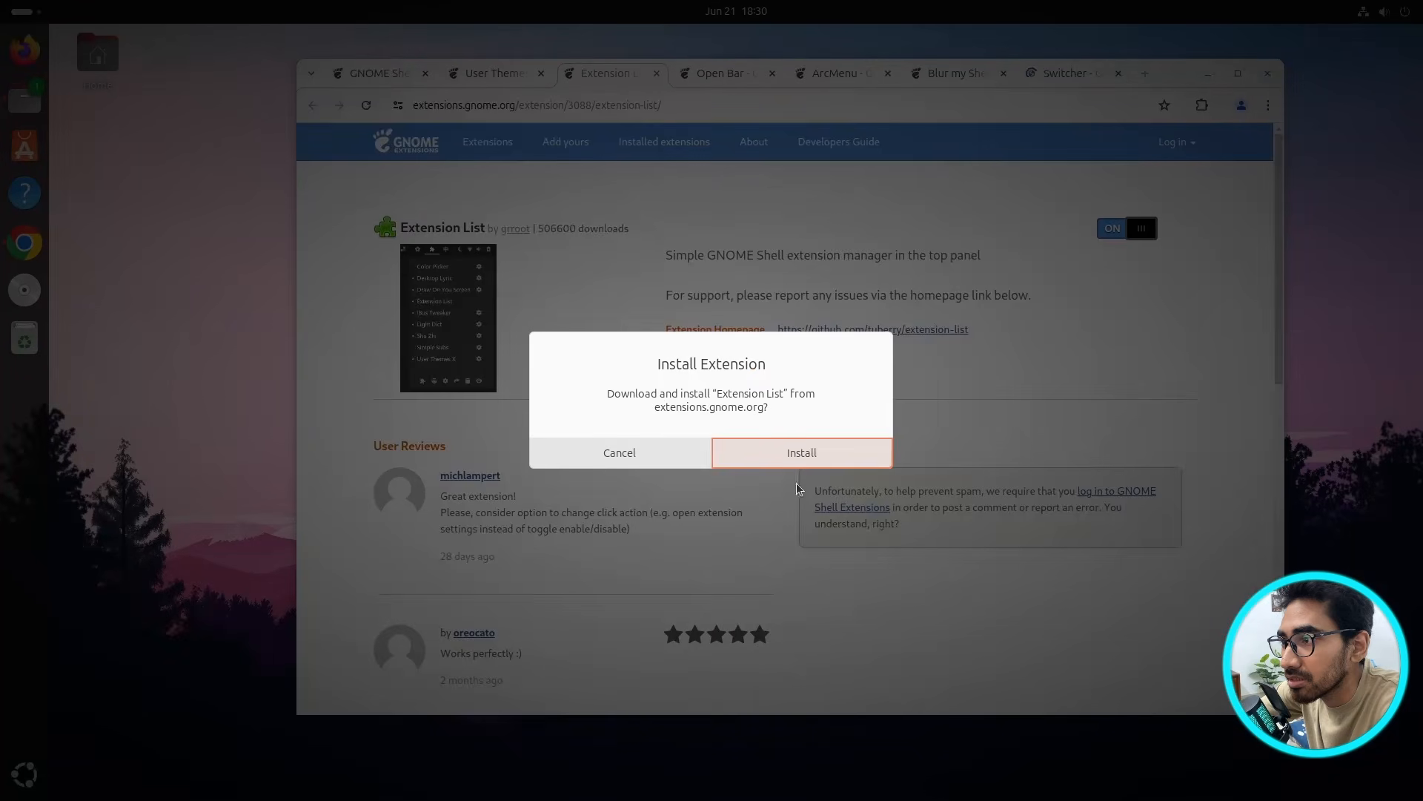
{"action": "left_click", "coordinate": [817, 456]}
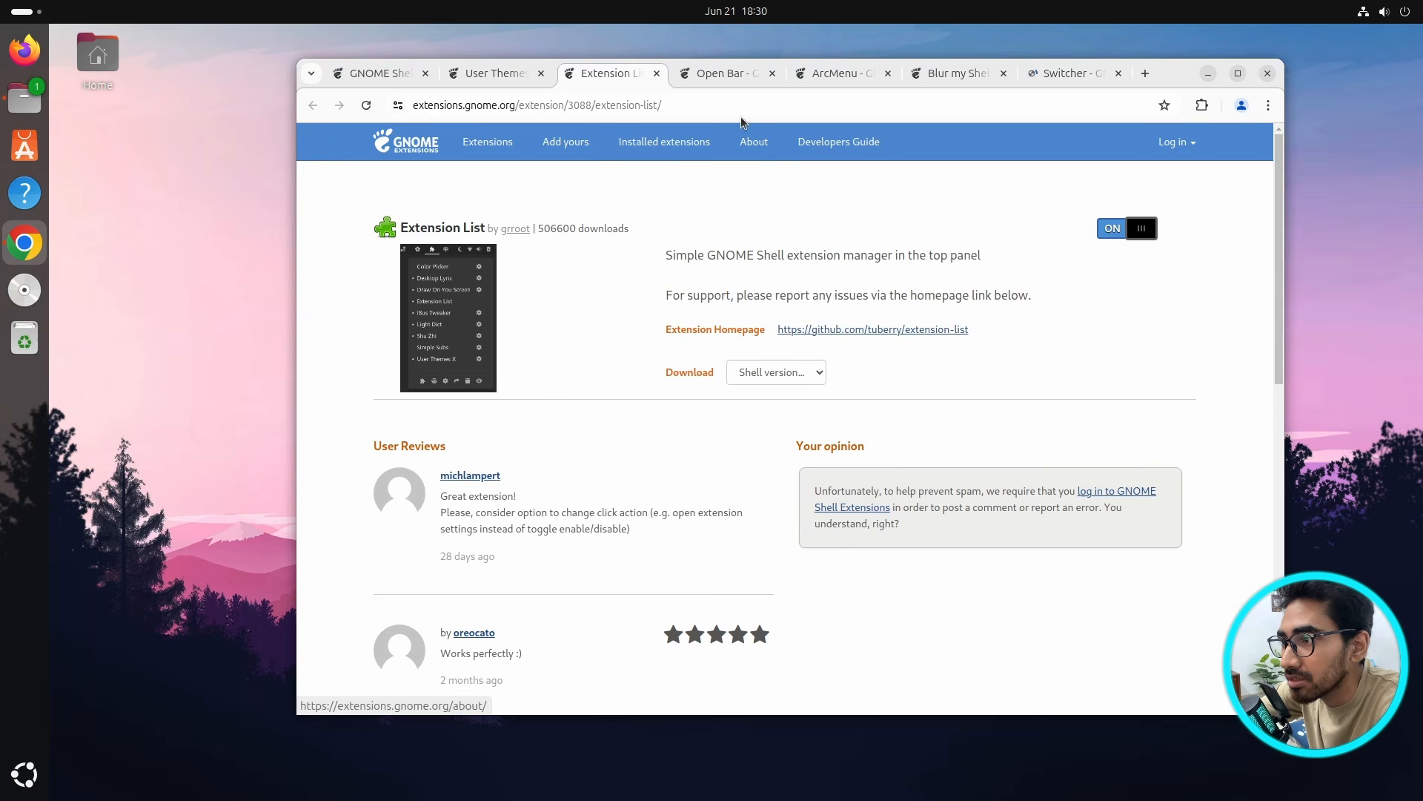
- Install the Open Bar and ArcMenu extensions from their open pages
{"action": "left_click", "coordinate": [723, 79]}
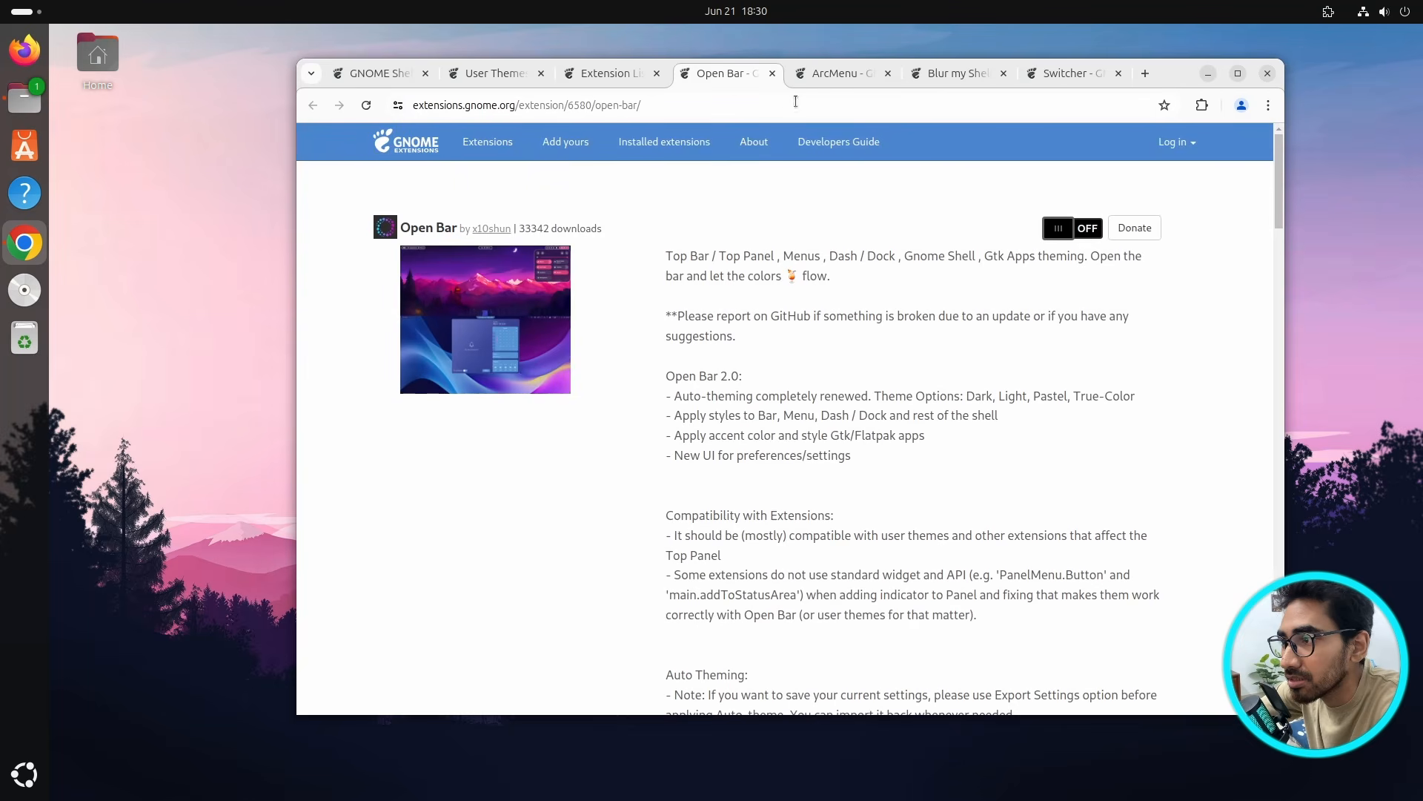
{"action": "left_click", "coordinate": [1084, 229]}
{"action": "left_click", "coordinate": [787, 448]}
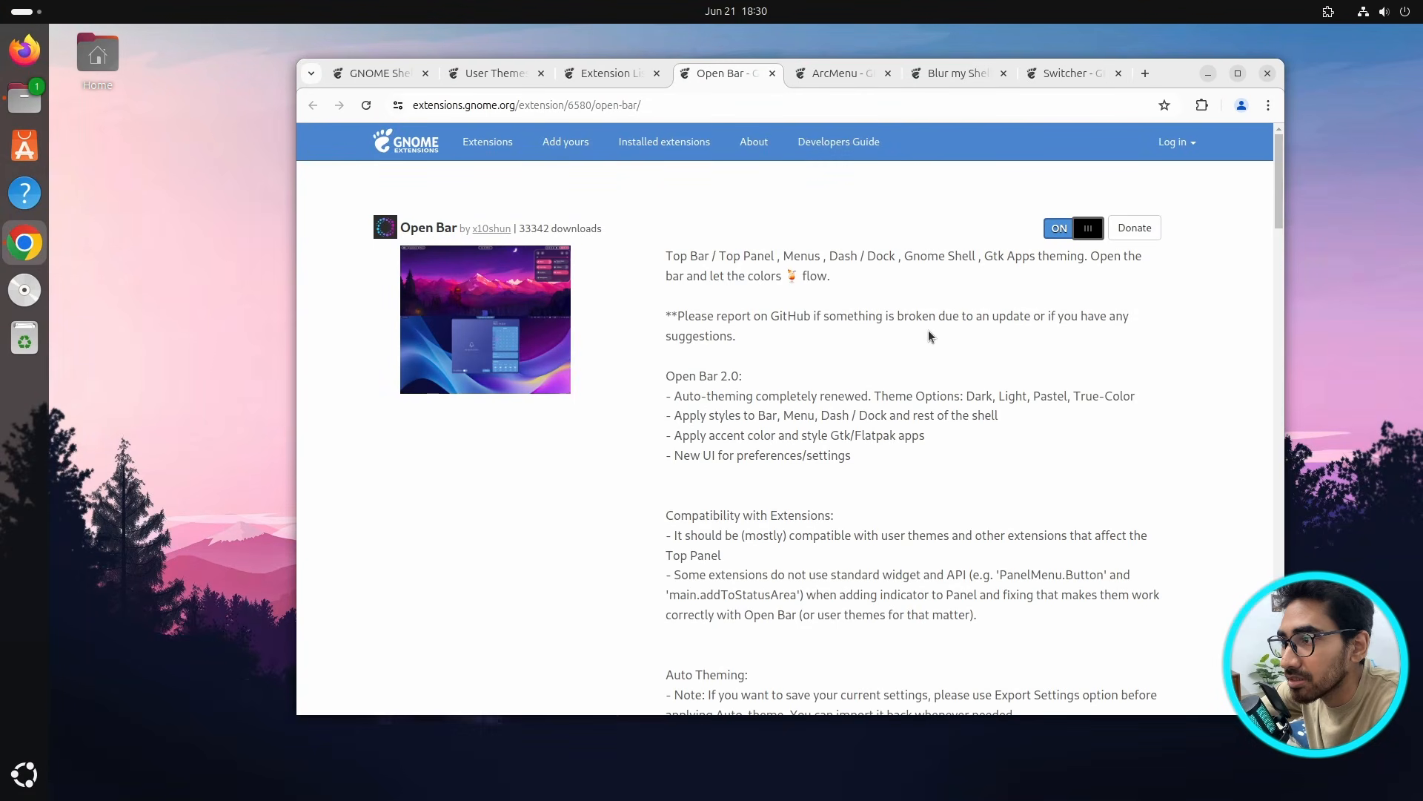
{"action": "left_click", "coordinate": [829, 77]}
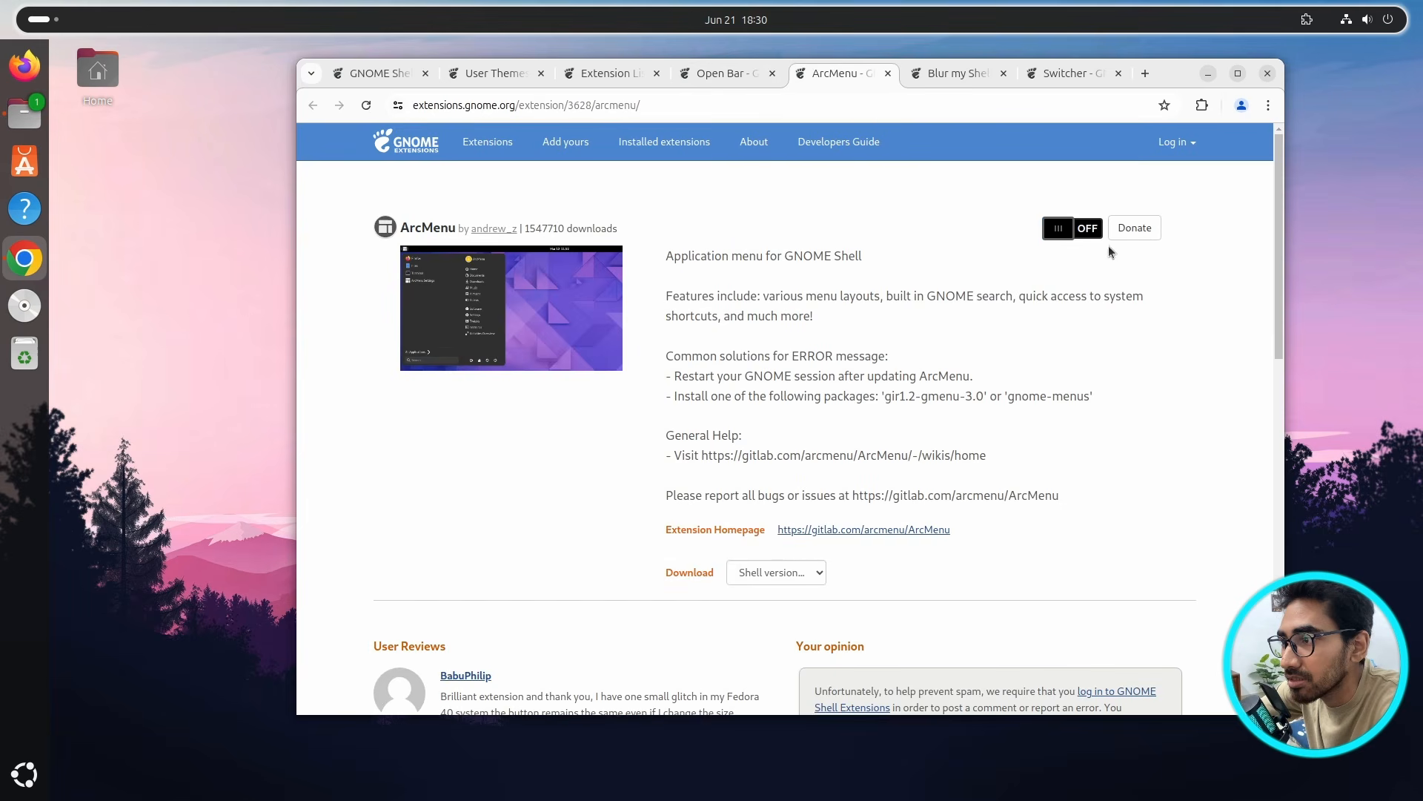
{"action": "left_click", "coordinate": [1079, 229]}
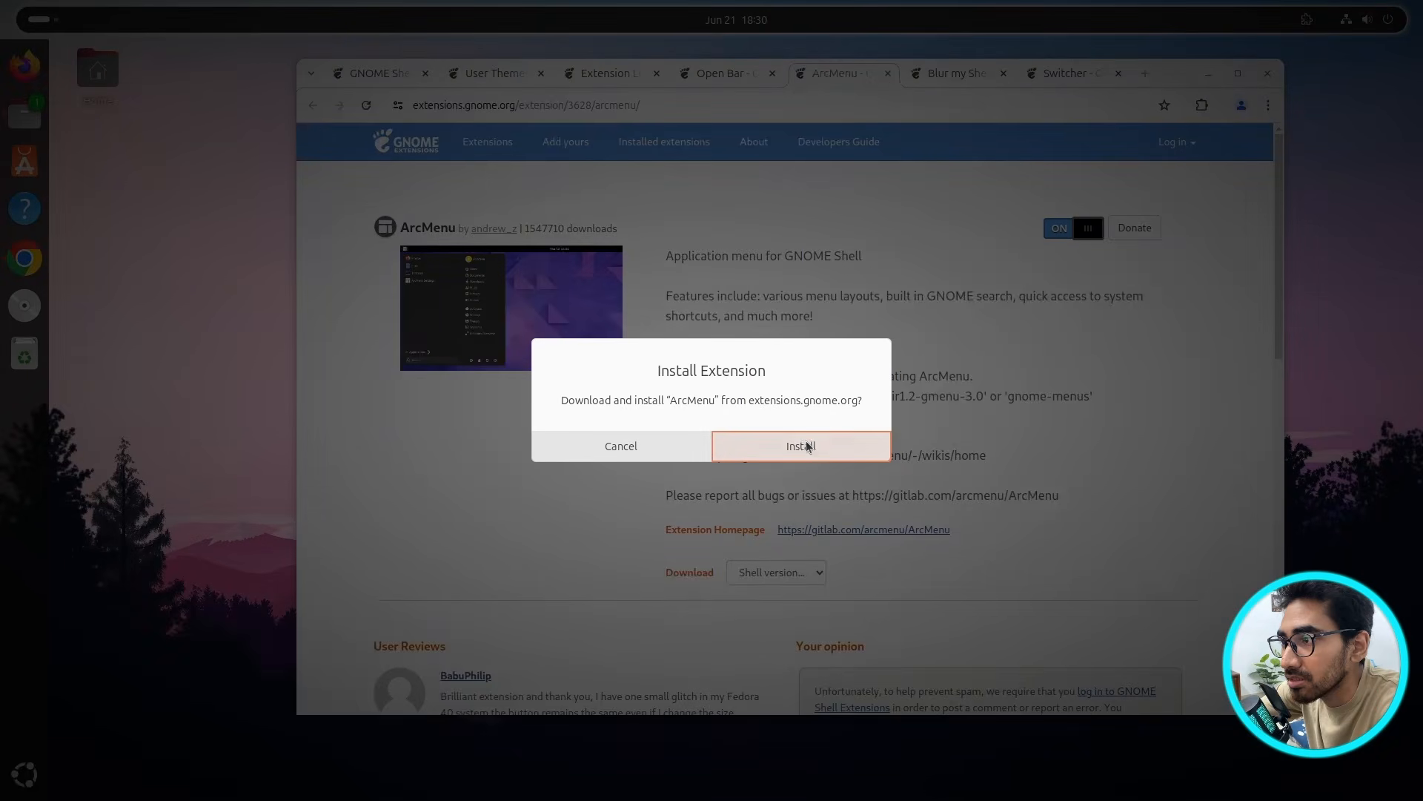
{"action": "left_click", "coordinate": [807, 445]}
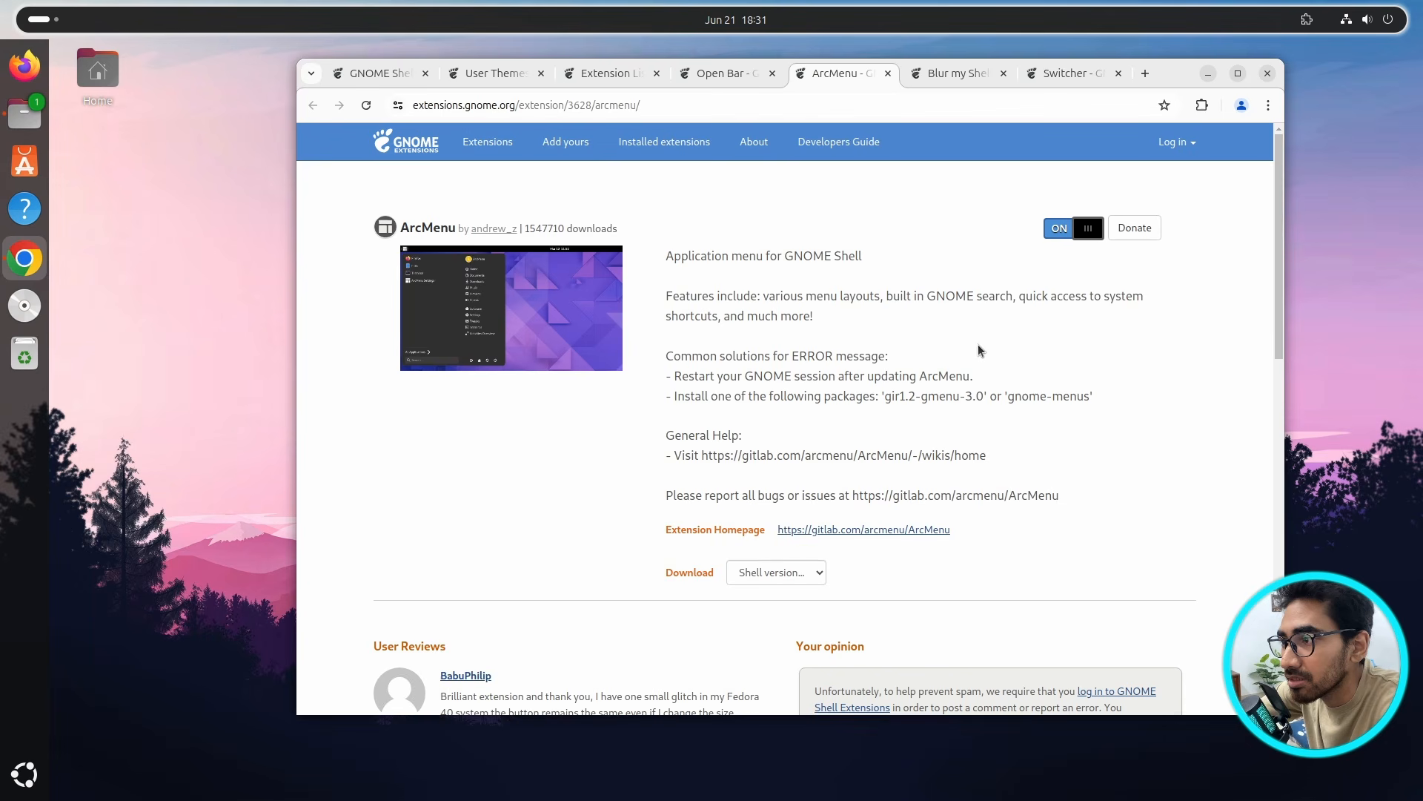
- Install the Blur my Shell and Switcher extensions from their open pages
{"action": "left_click", "coordinate": [940, 76]}
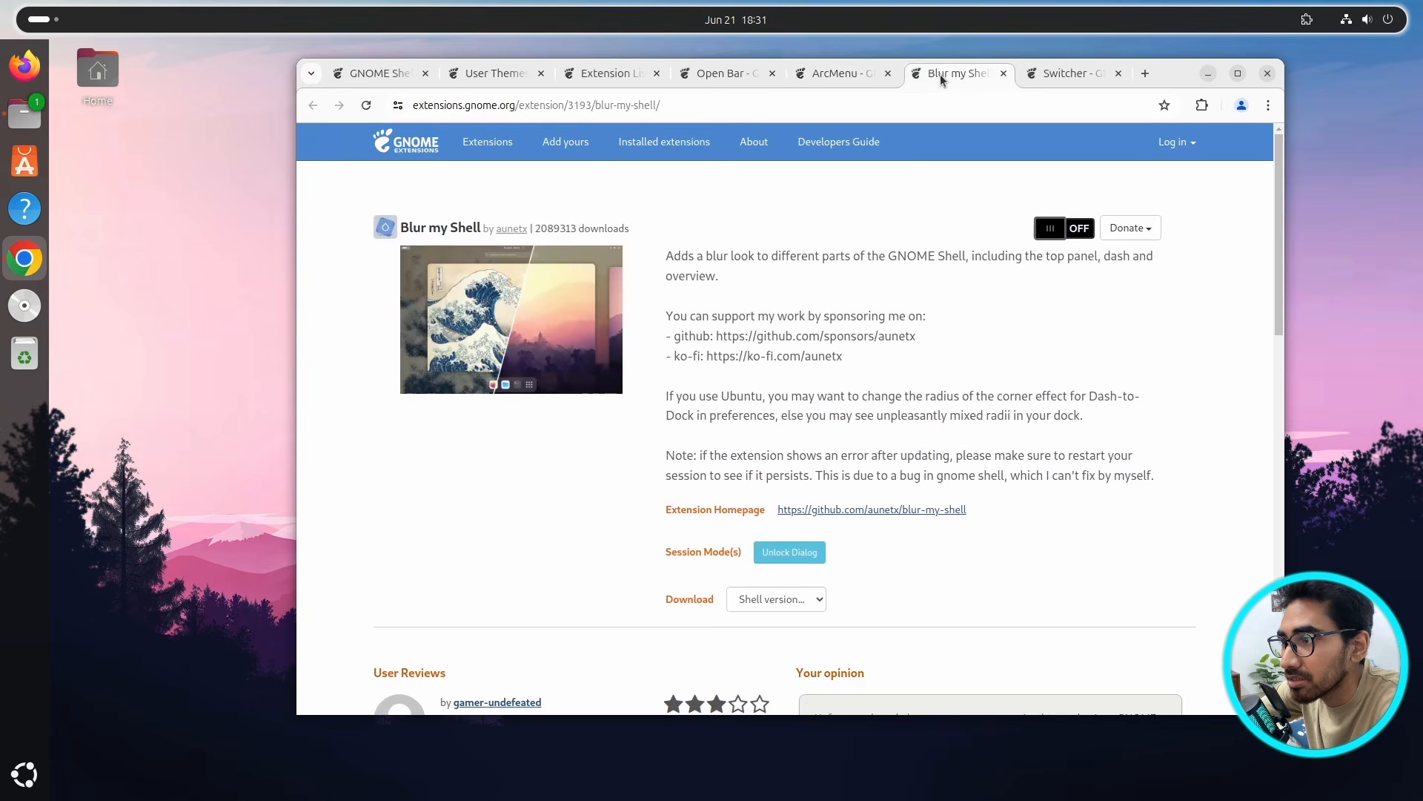
{"action": "left_click", "coordinate": [1080, 229]}
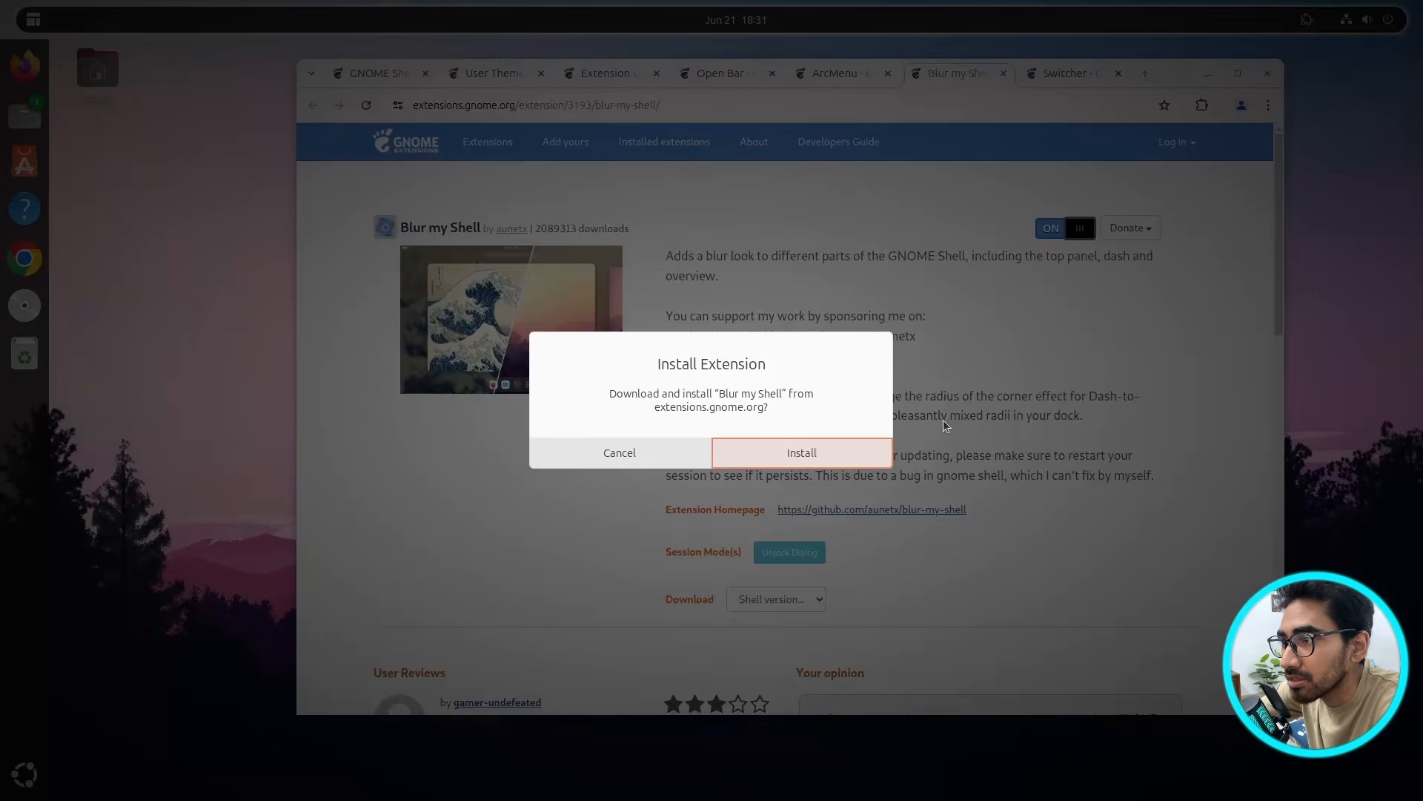
{"action": "left_click", "coordinate": [817, 453]}
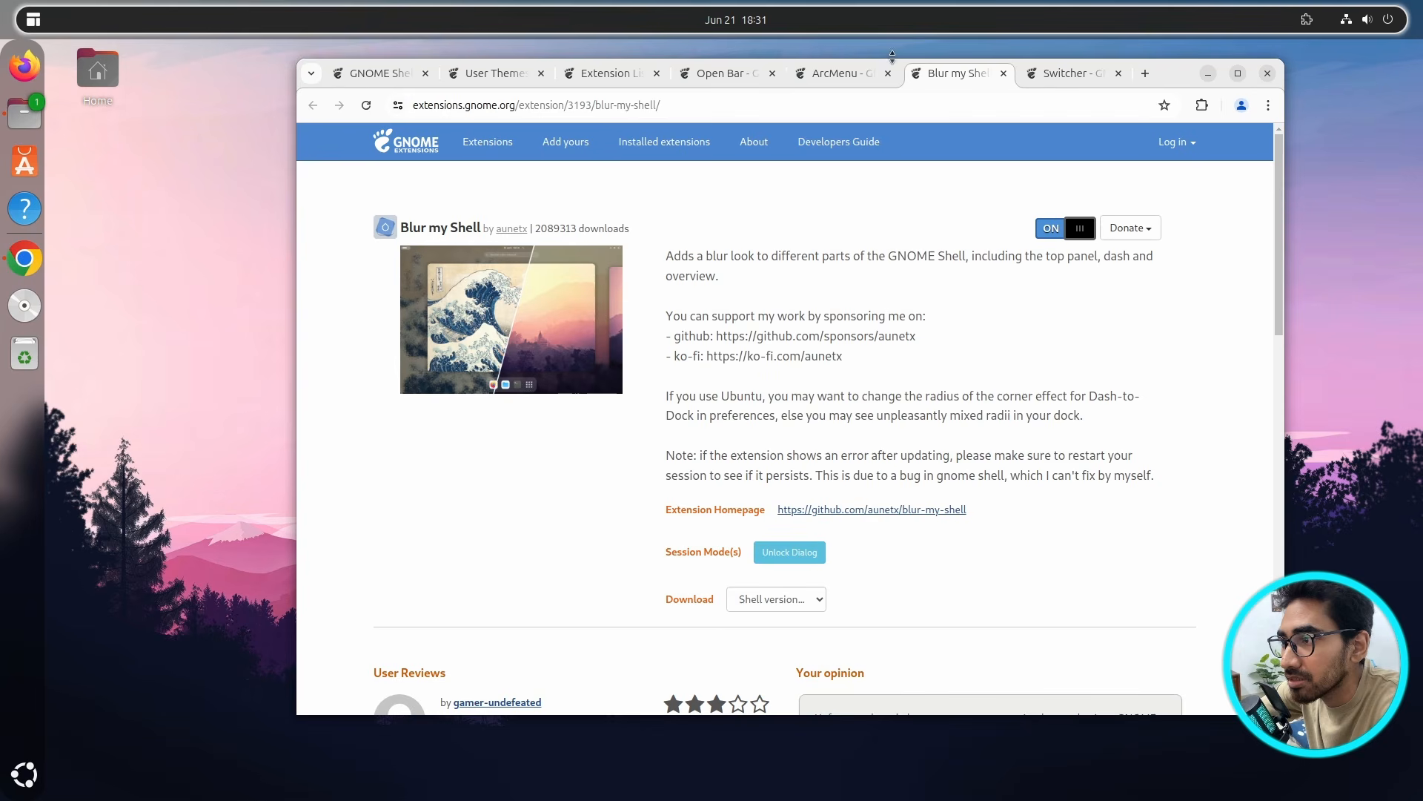
{"action": "left_click", "coordinate": [1061, 78]}
{"action": "left_click", "coordinate": [1127, 227]}
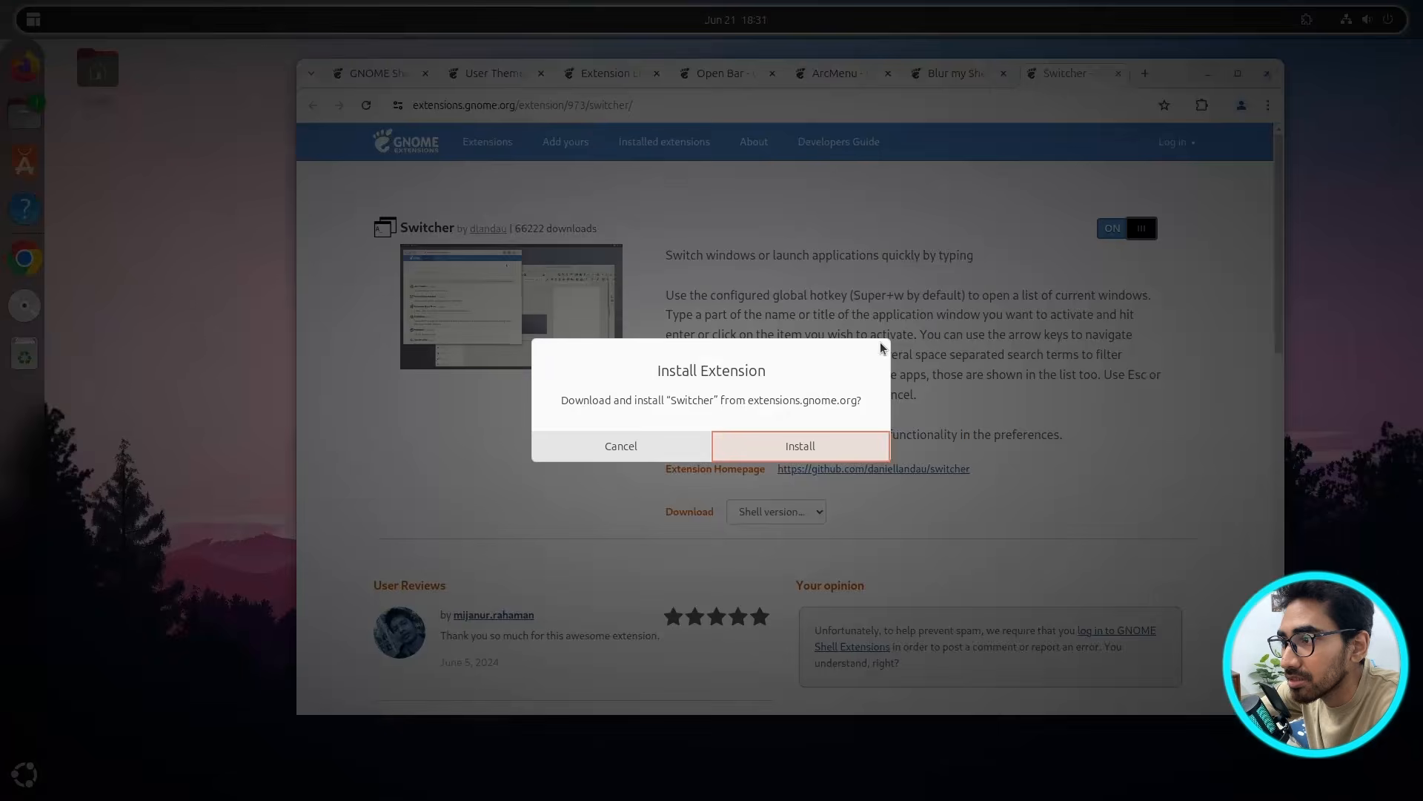
{"action": "left_click", "coordinate": [818, 443]}
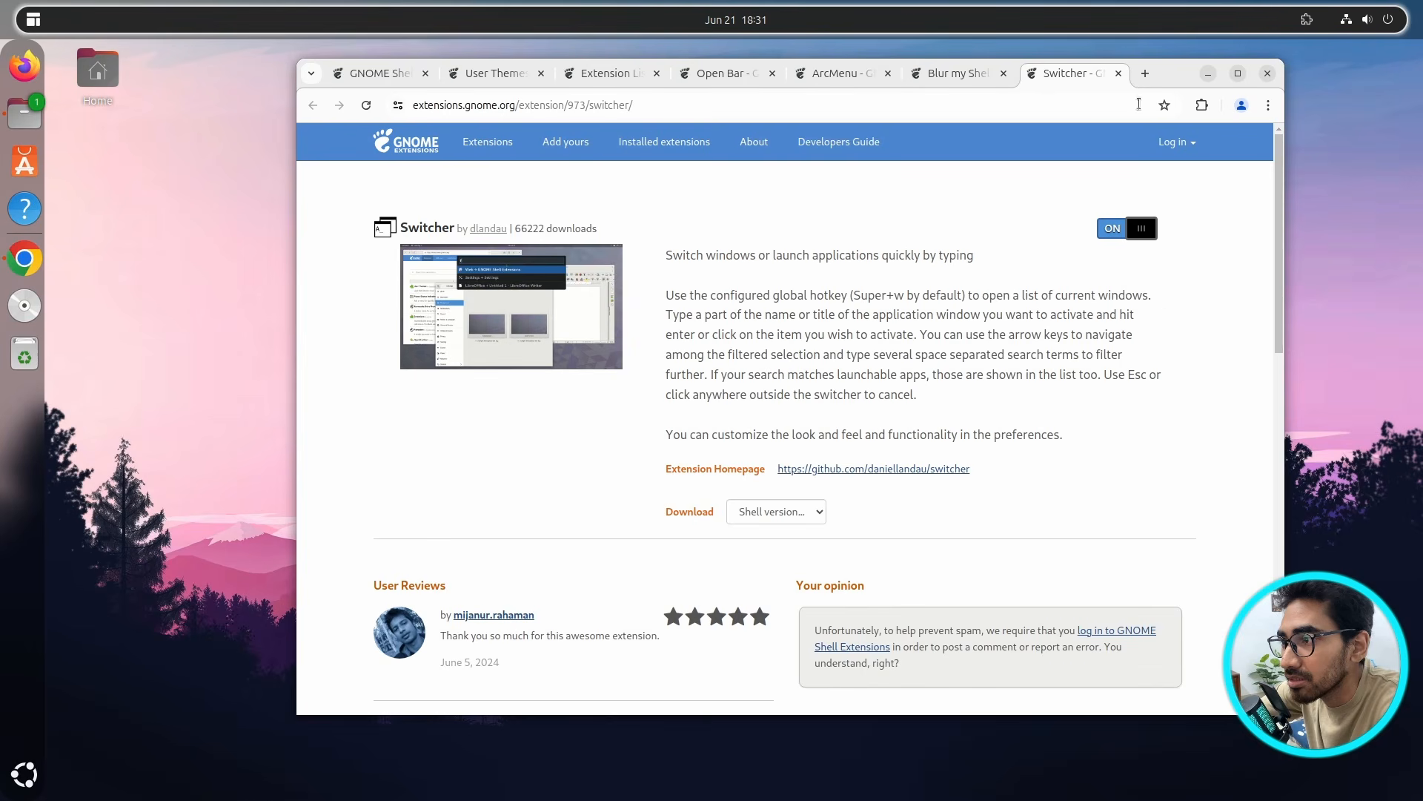
- Close the browser and trash the Nordic-darker.tar.xz, Altair-Dark-v2.0.zip and Tela-circle-black.tar.xz archives in Downloads
{"action": "left_click_drag", "start_coordinate": [1180, 72], "coordinate": [1100, 83]}
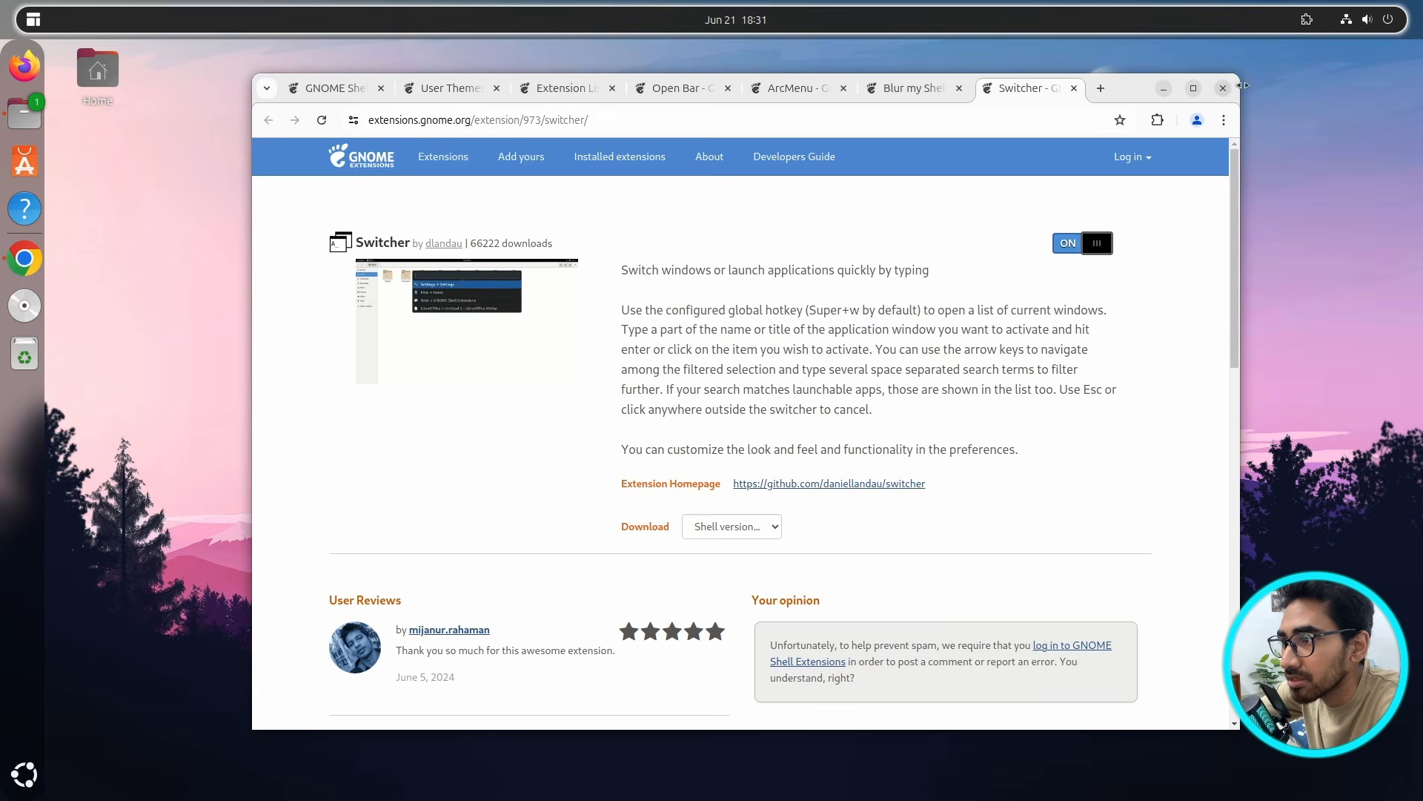
{"action": "left_click", "coordinate": [1223, 88]}
{"action": "left_click", "coordinate": [868, 369]}
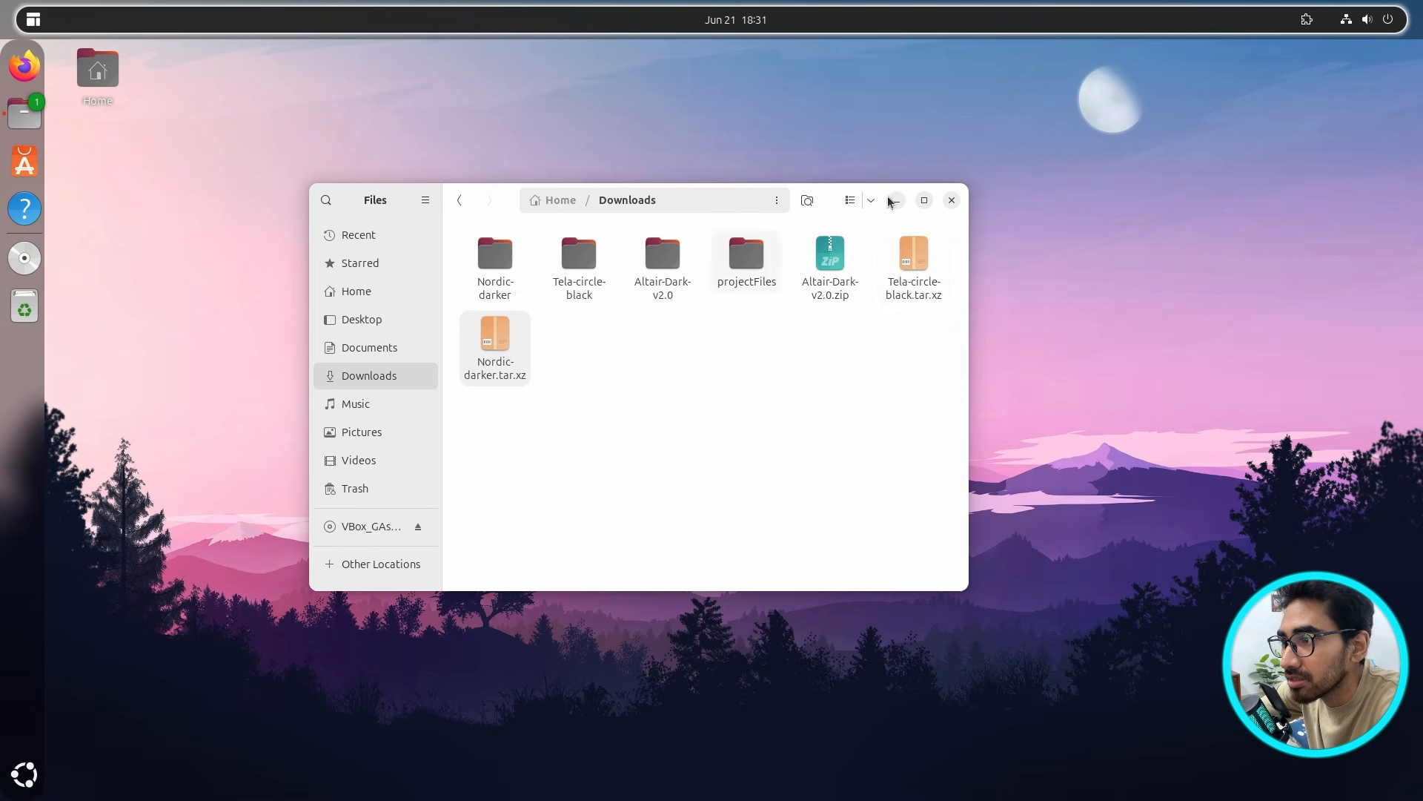
{"action": "left_click_drag", "start_coordinate": [845, 354], "coordinate": [935, 235]}
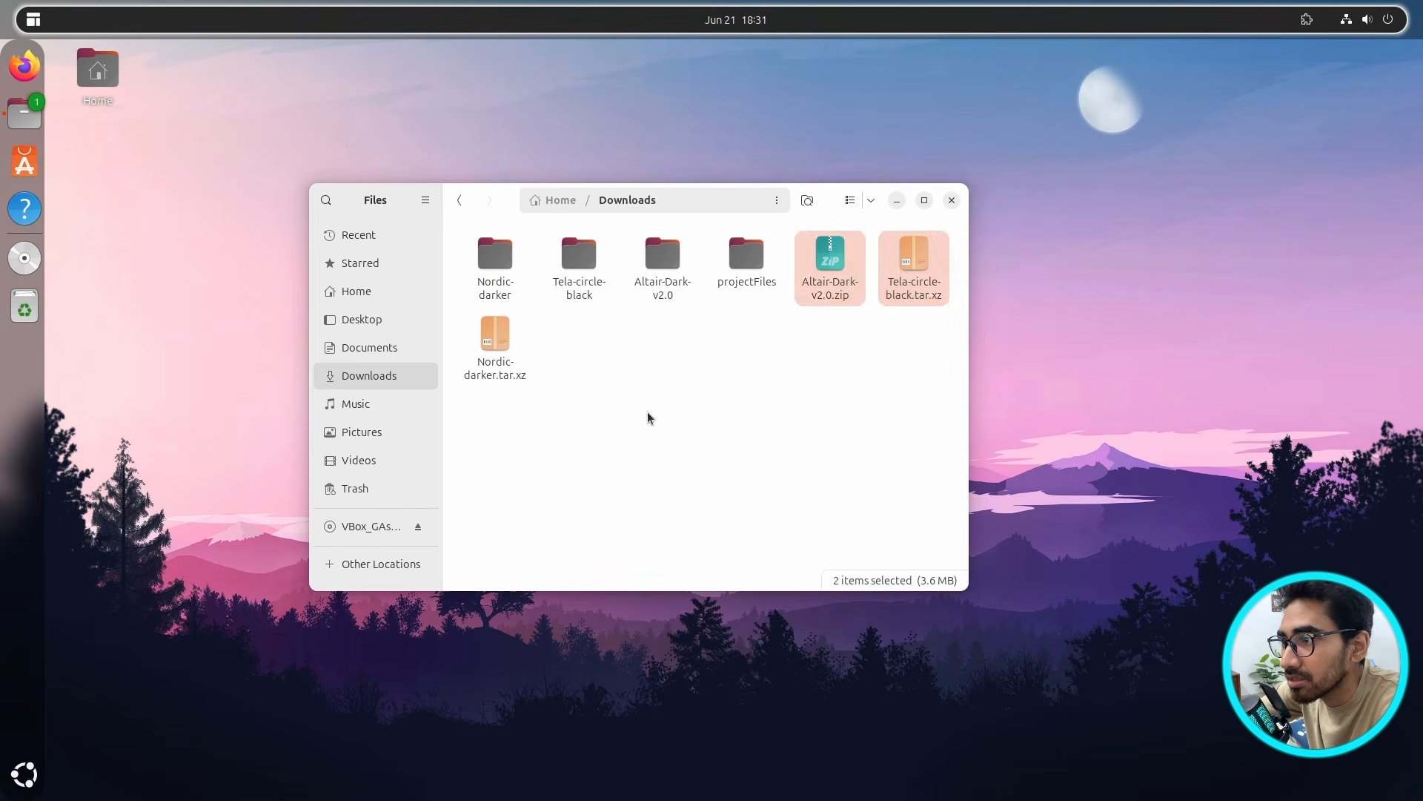
{"action": "left_click_drag", "start_coordinate": [507, 430], "coordinate": [522, 346]}
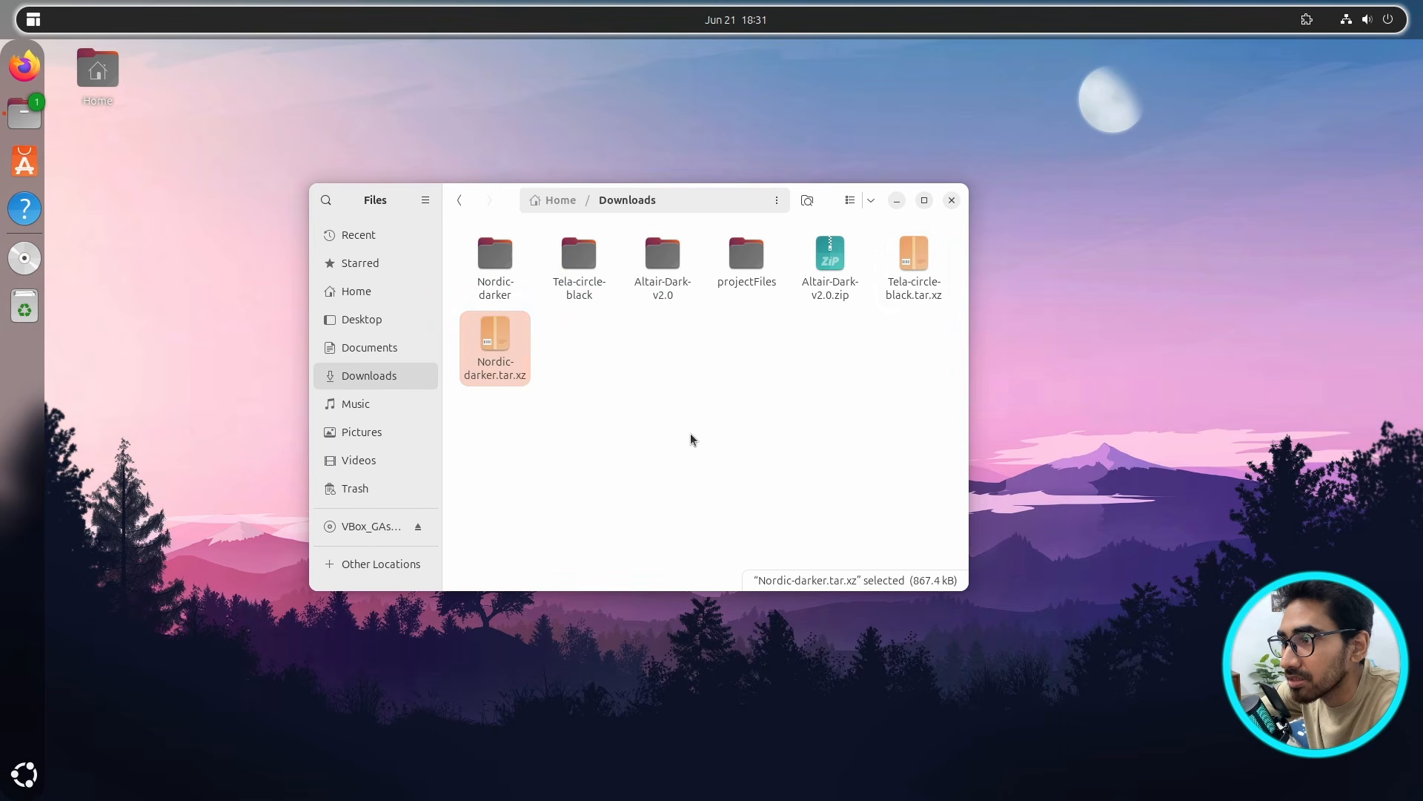
{"action": "key", "text": "Delete"}
{"action": "left_click_drag", "start_coordinate": [778, 331], "coordinate": [927, 260]}
{"action": "left_click", "coordinate": [803, 370]}
{"action": "left_click_drag", "start_coordinate": [846, 326], "coordinate": [947, 242]}
{"action": "key", "text": "Delete"}
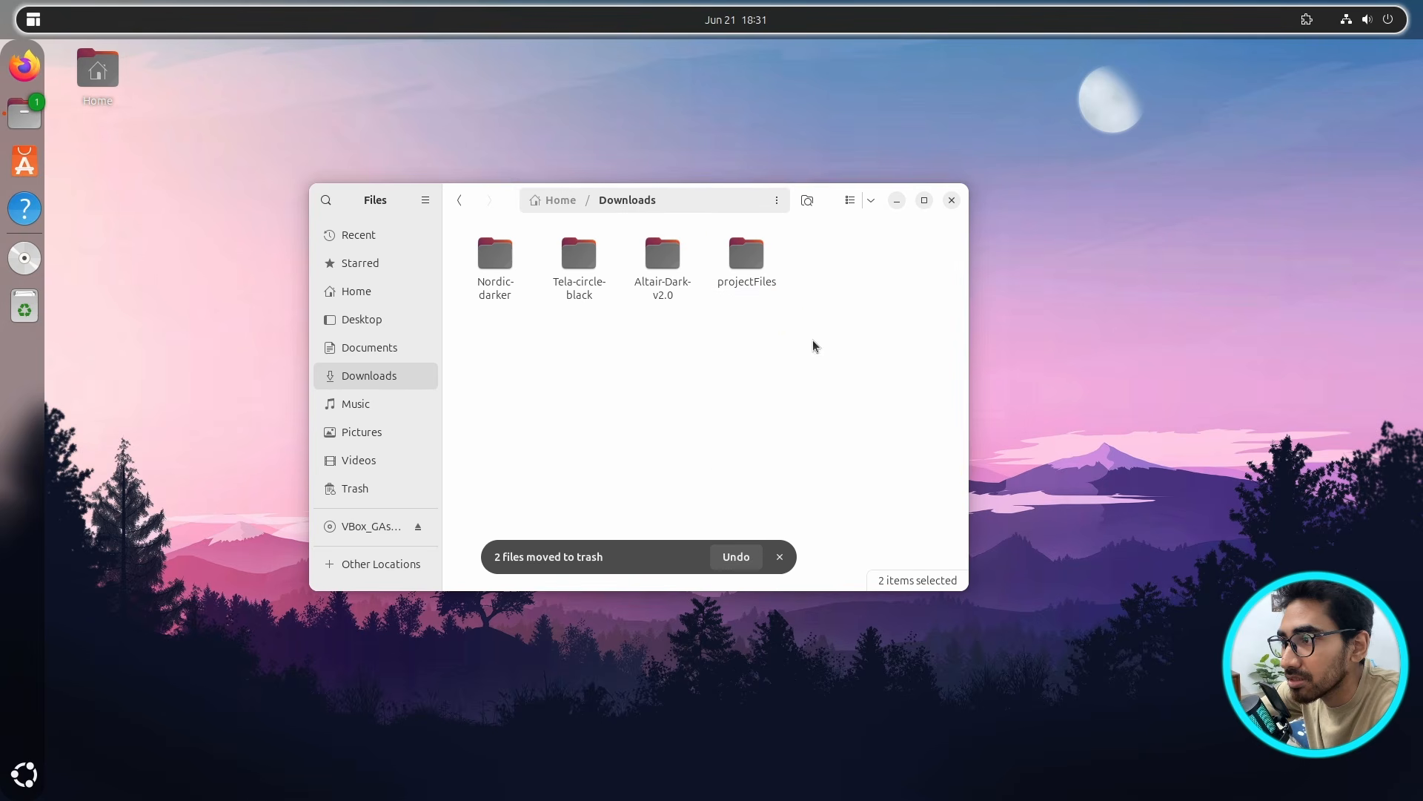
{"action": "left_click", "coordinate": [780, 555]}
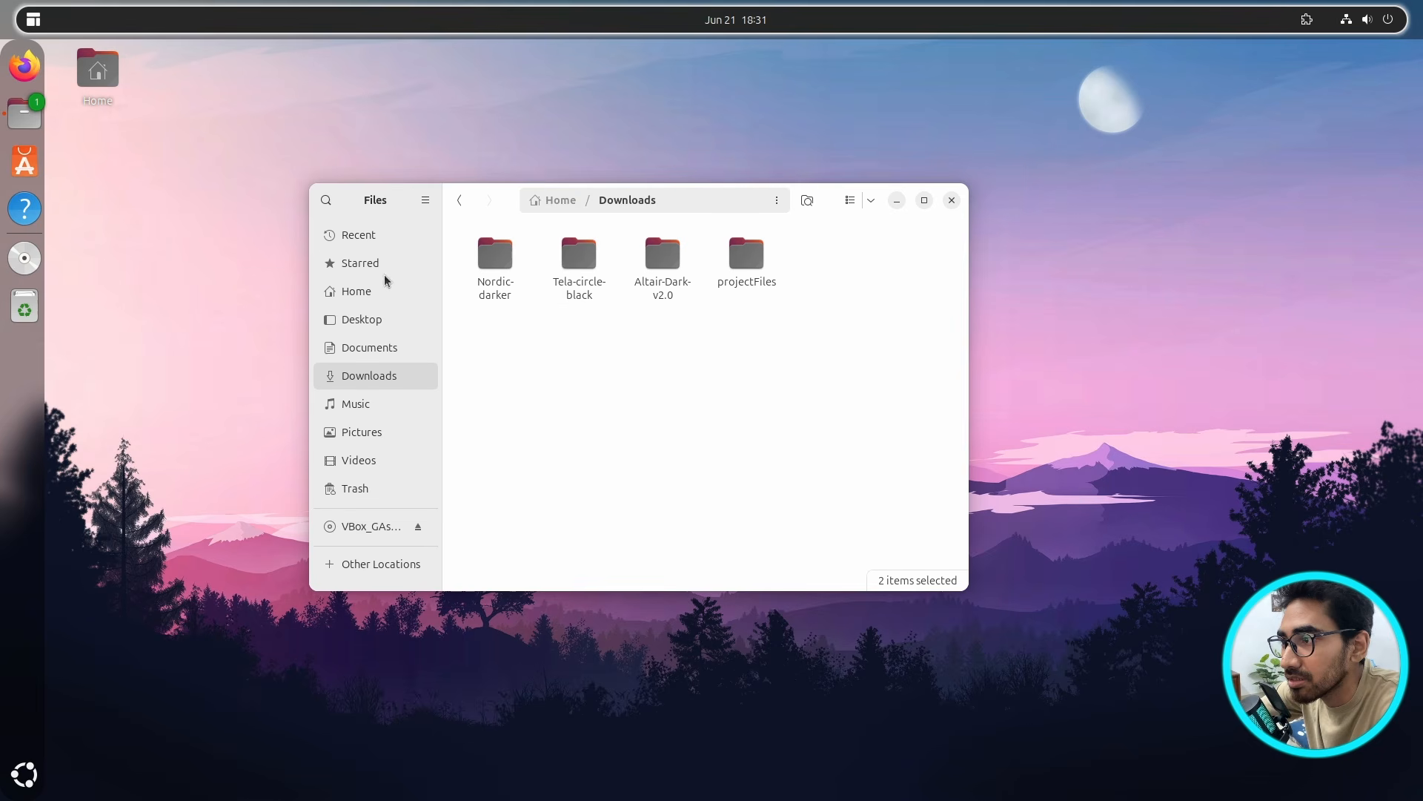
- Open the Home folder in a new window beside Downloads and show its hidden files
{"action": "left_click_drag", "start_coordinate": [826, 210], "coordinate": [880, 206]}
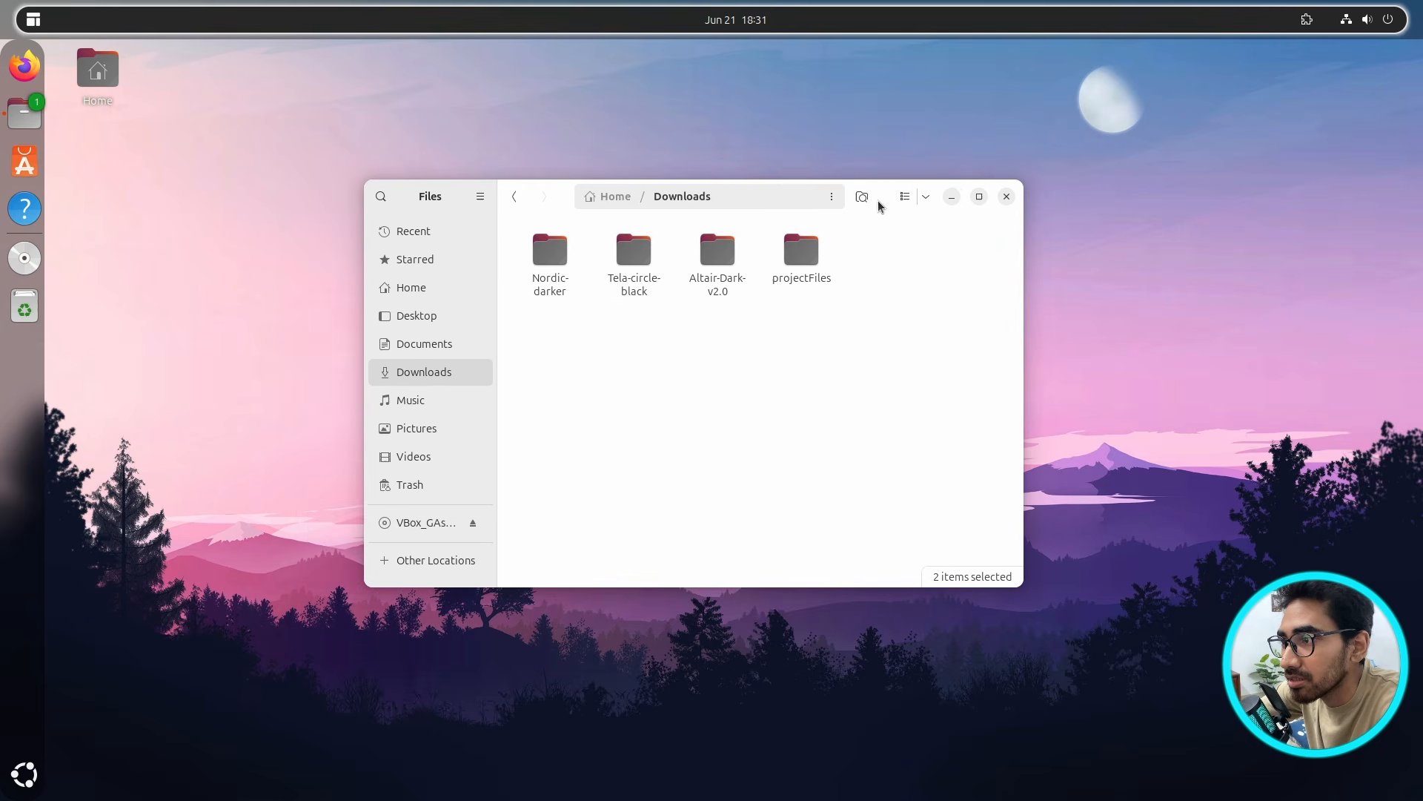
{"action": "right_click", "coordinate": [430, 290]}
{"action": "left_click", "coordinate": [473, 357]}
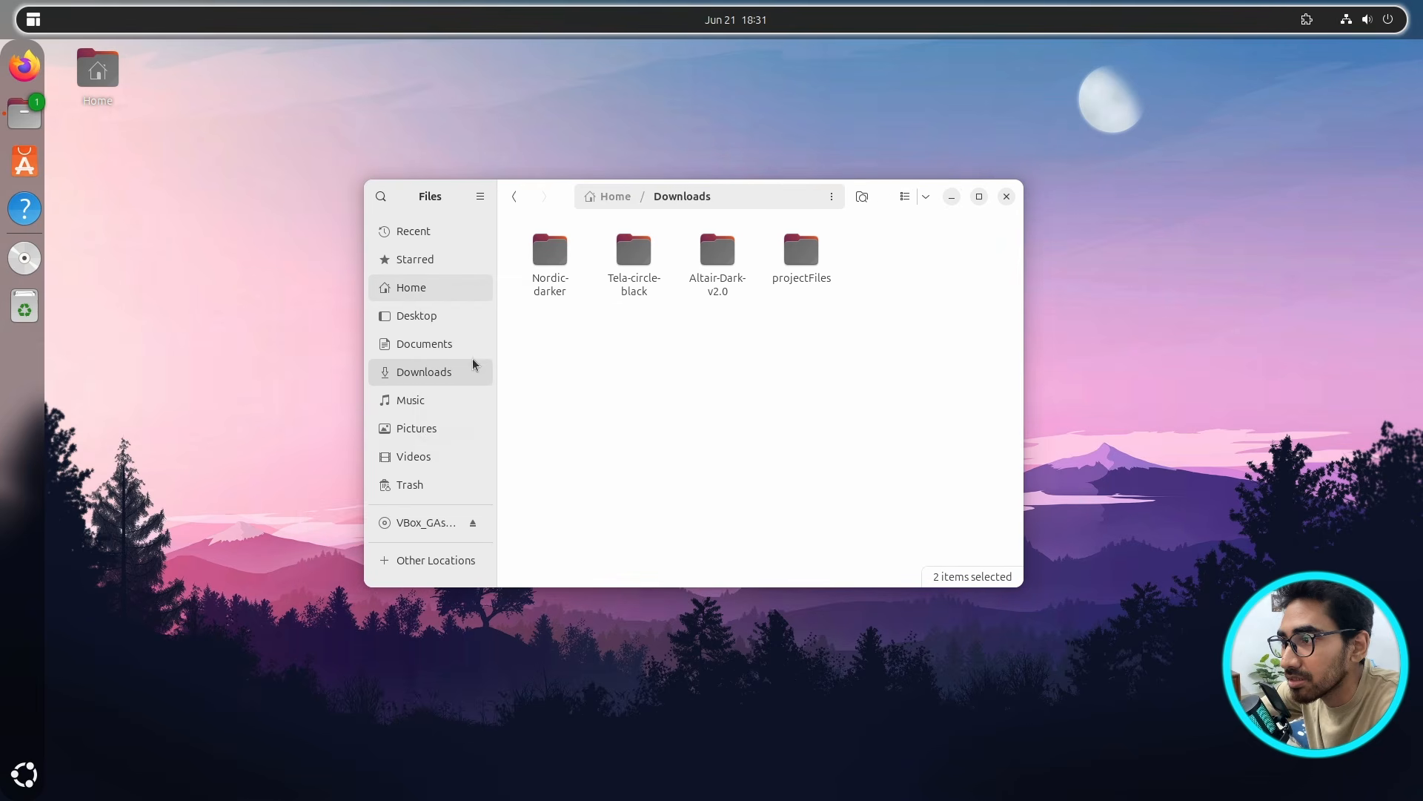
{"action": "left_click_drag", "start_coordinate": [880, 197], "coordinate": [1200, 185]}
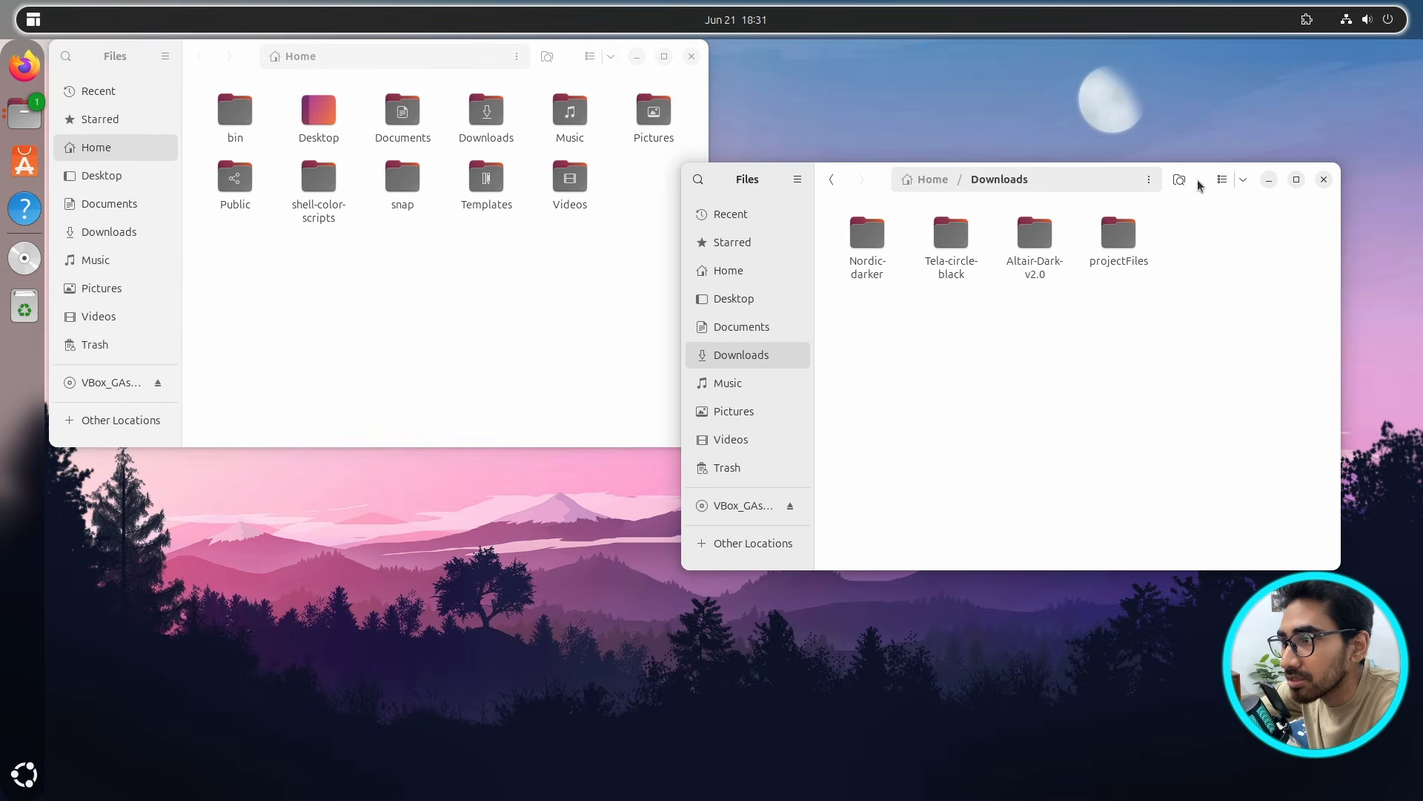
{"action": "left_click_drag", "start_coordinate": [596, 59], "coordinate": [624, 225]}
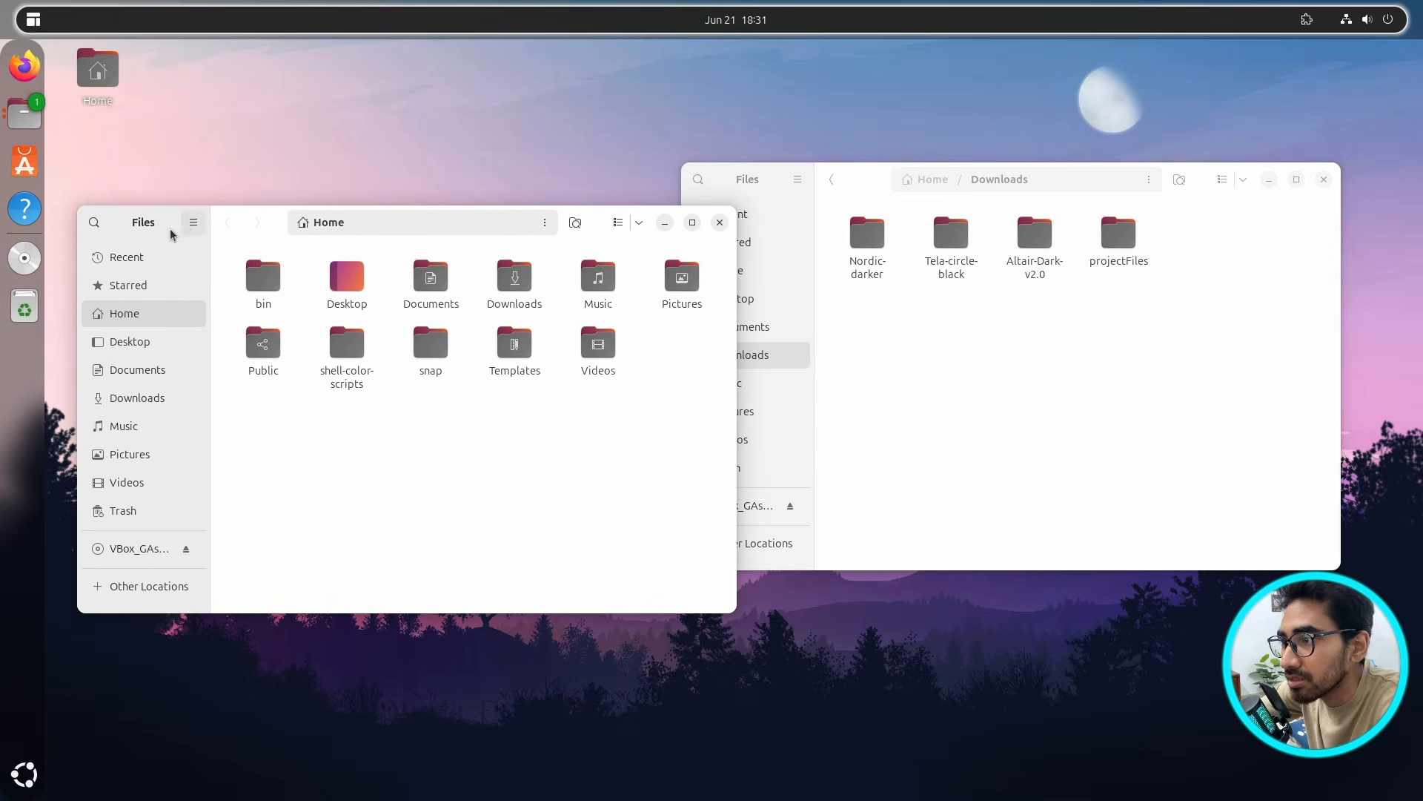
{"action": "left_click", "coordinate": [192, 224]}
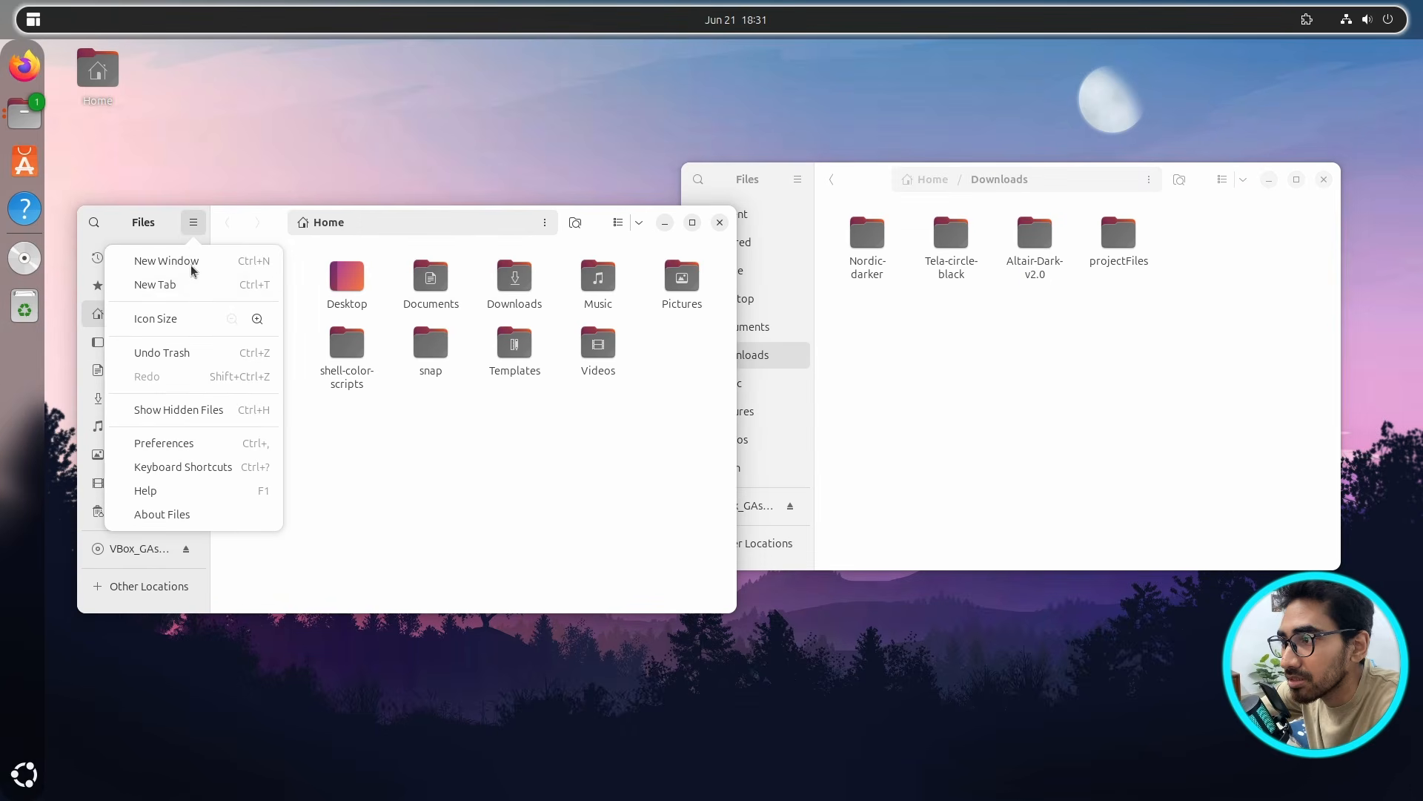
{"action": "left_click", "coordinate": [196, 411]}
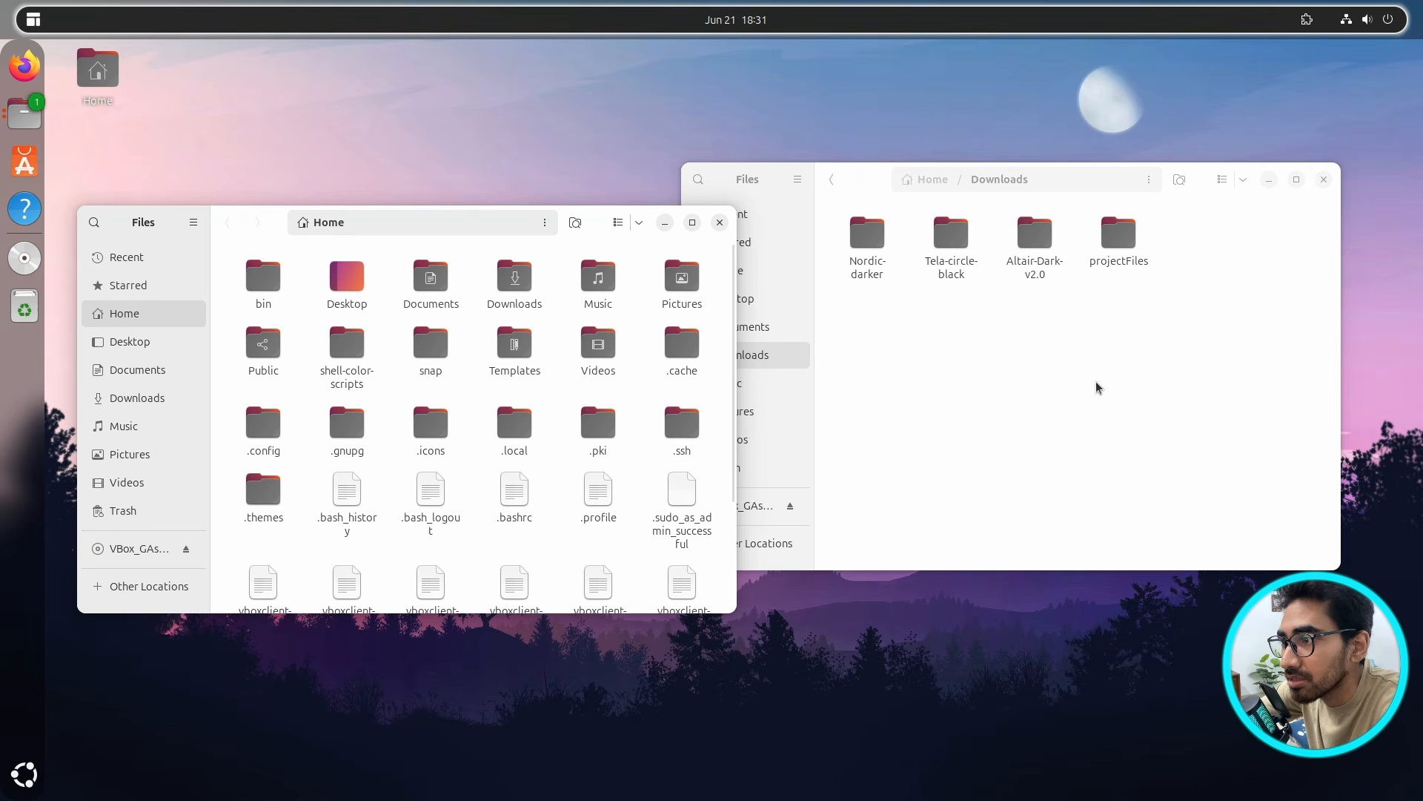
- Move the Nordic-darker and Nordic-darker-v40 folders from the extracted Nordic-darker download into the .themes folder in Home
{"action": "double_click", "coordinate": [265, 508]}
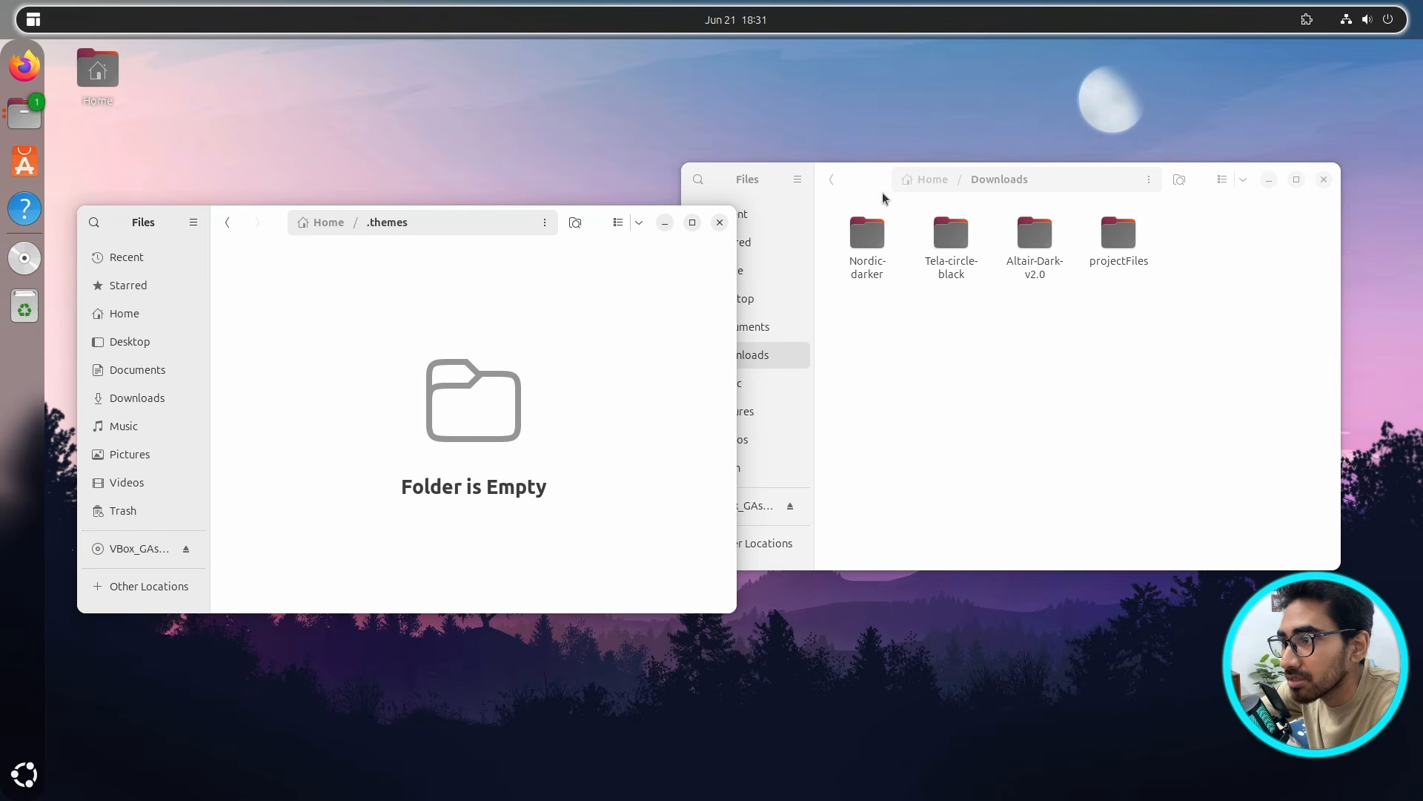
{"action": "left_click_drag", "start_coordinate": [884, 196], "coordinate": [966, 188]}
{"action": "double_click", "coordinate": [933, 258]}
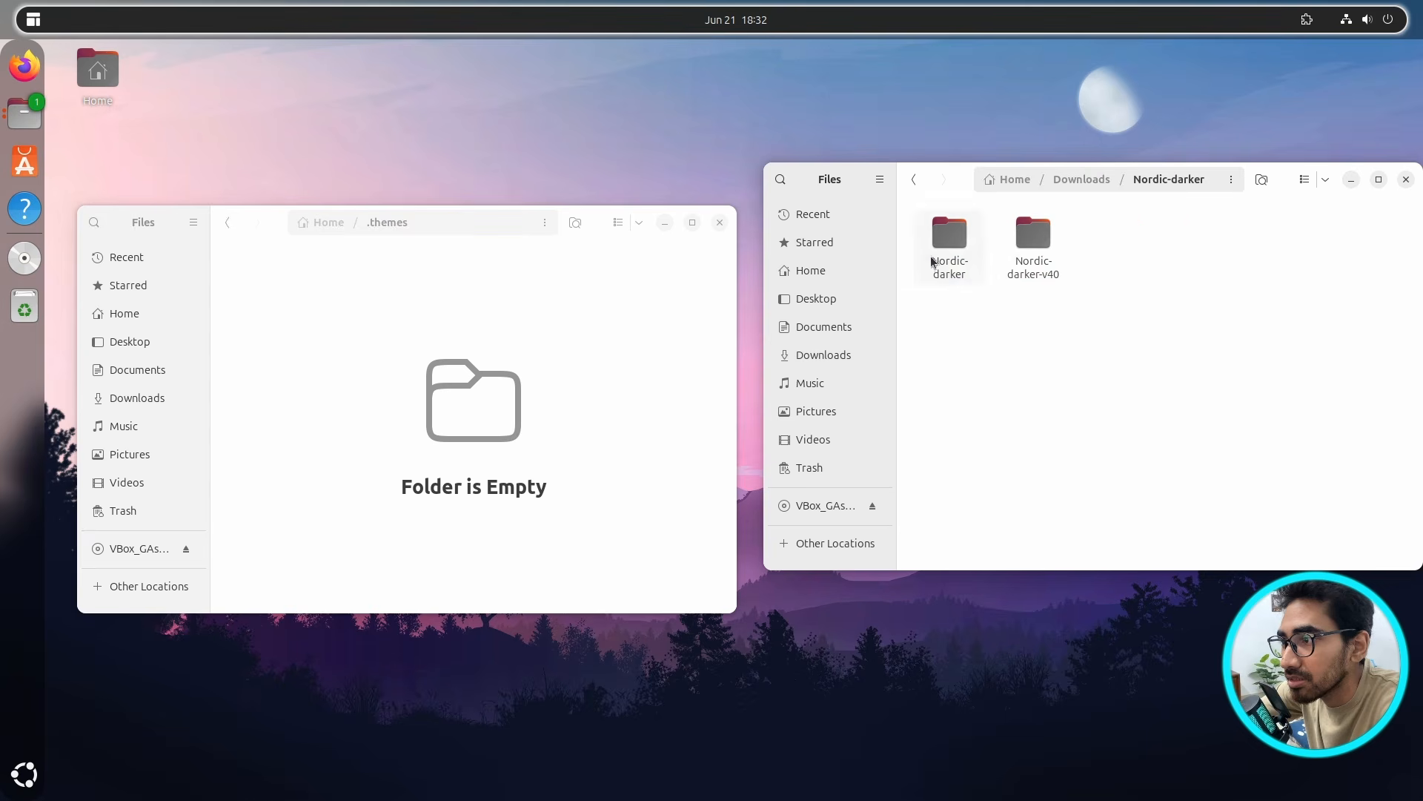
{"action": "left_click_drag", "start_coordinate": [1157, 286], "coordinate": [501, 400]}
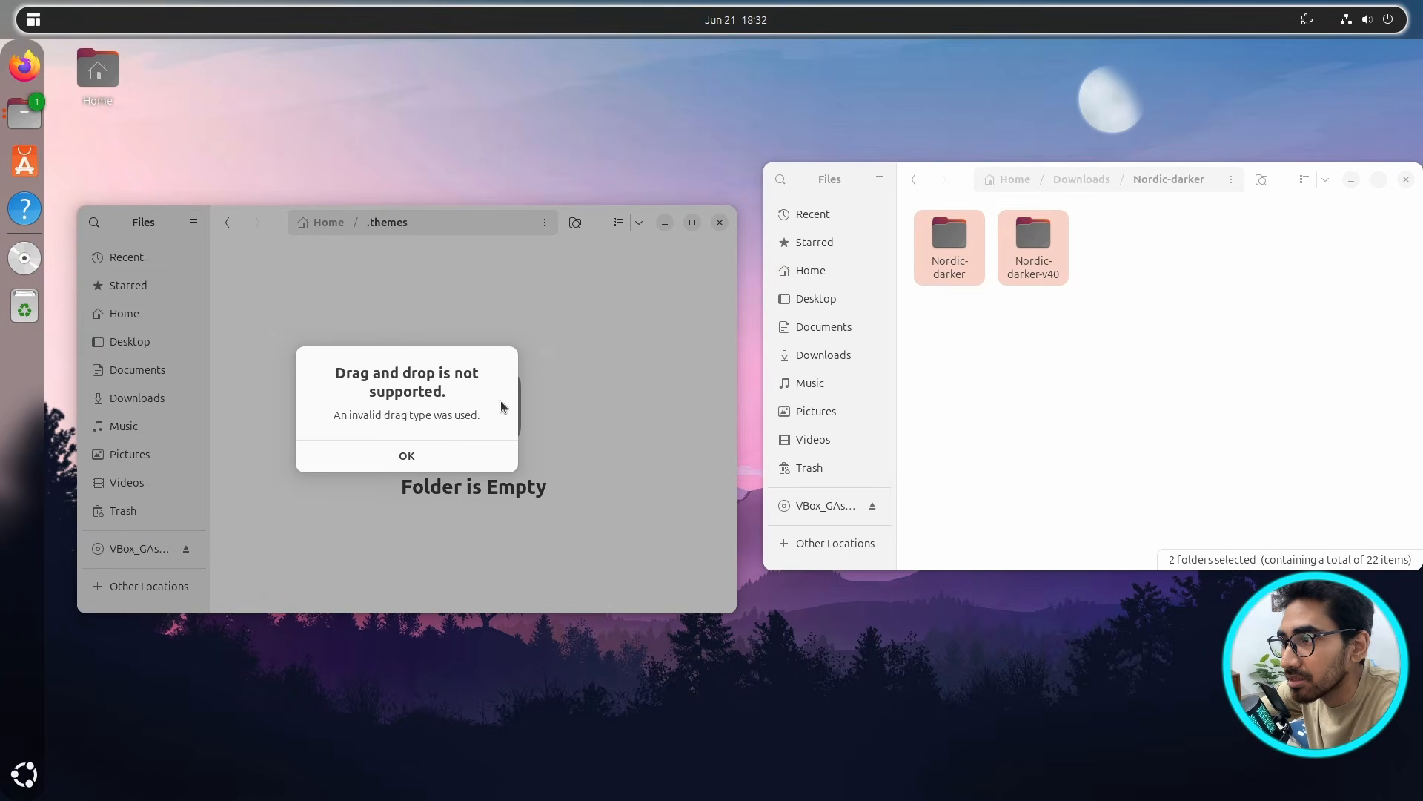
{"action": "left_click", "coordinate": [422, 459]}
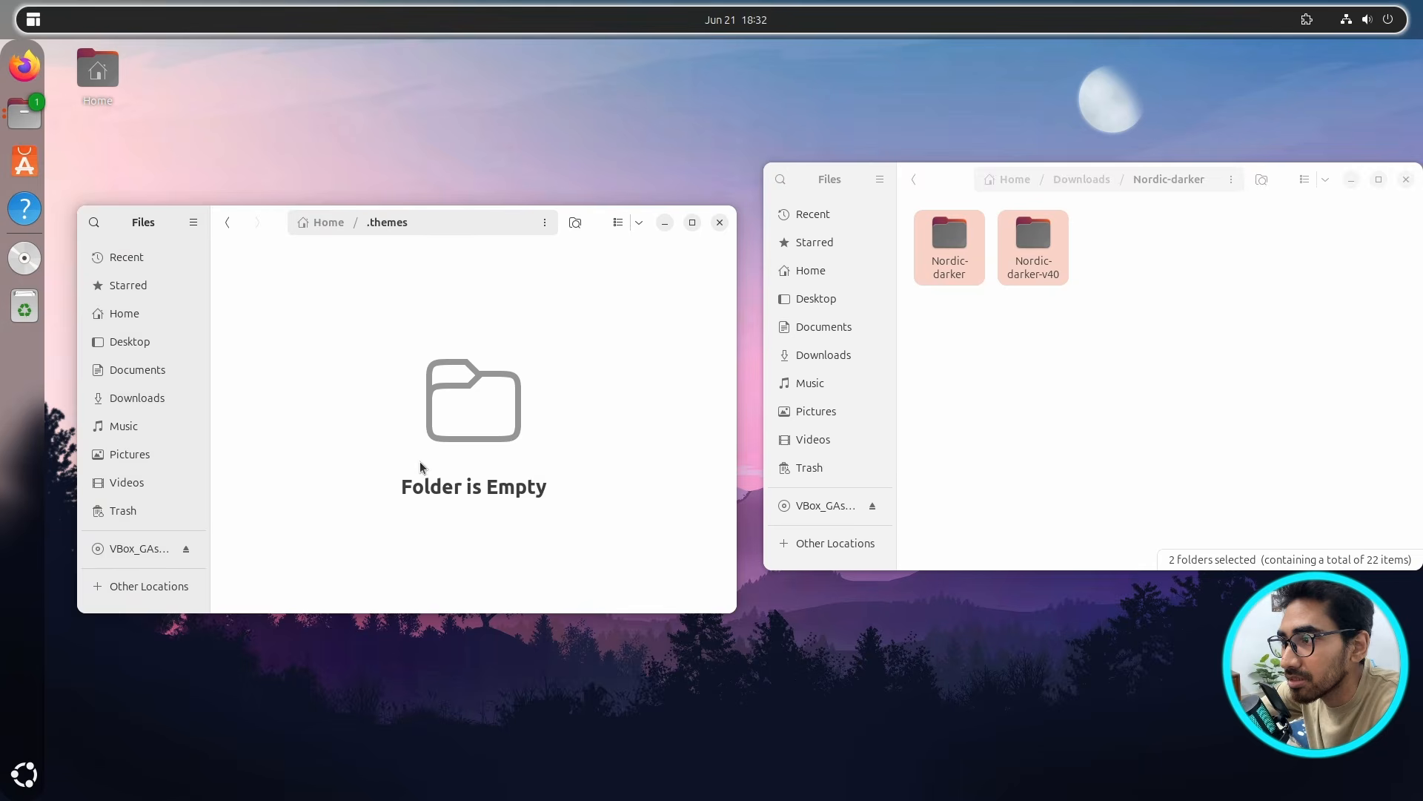
{"action": "left_click", "coordinate": [1216, 278]}
{"action": "left_click", "coordinate": [1112, 244]}
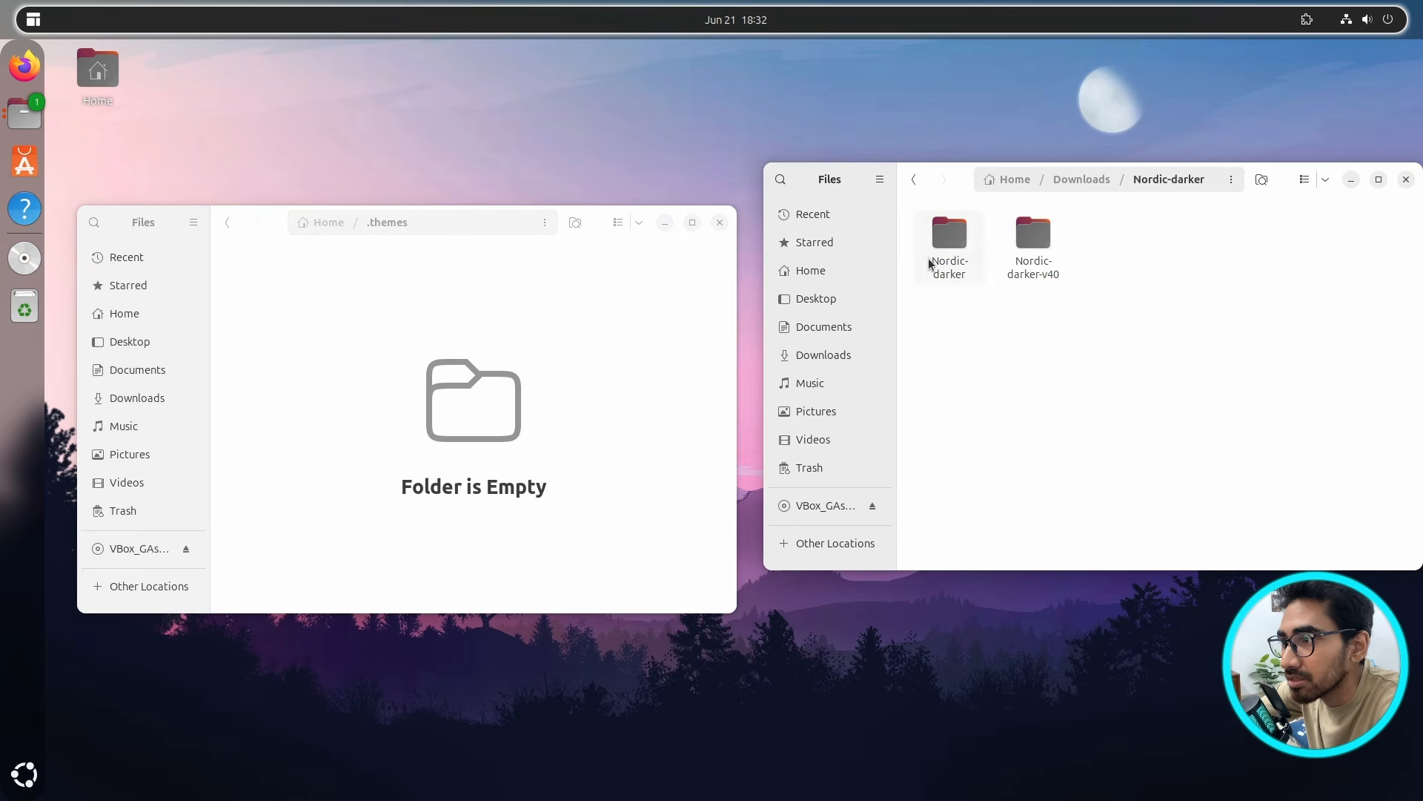
{"action": "left_click_drag", "start_coordinate": [593, 225], "coordinate": [602, 202]}
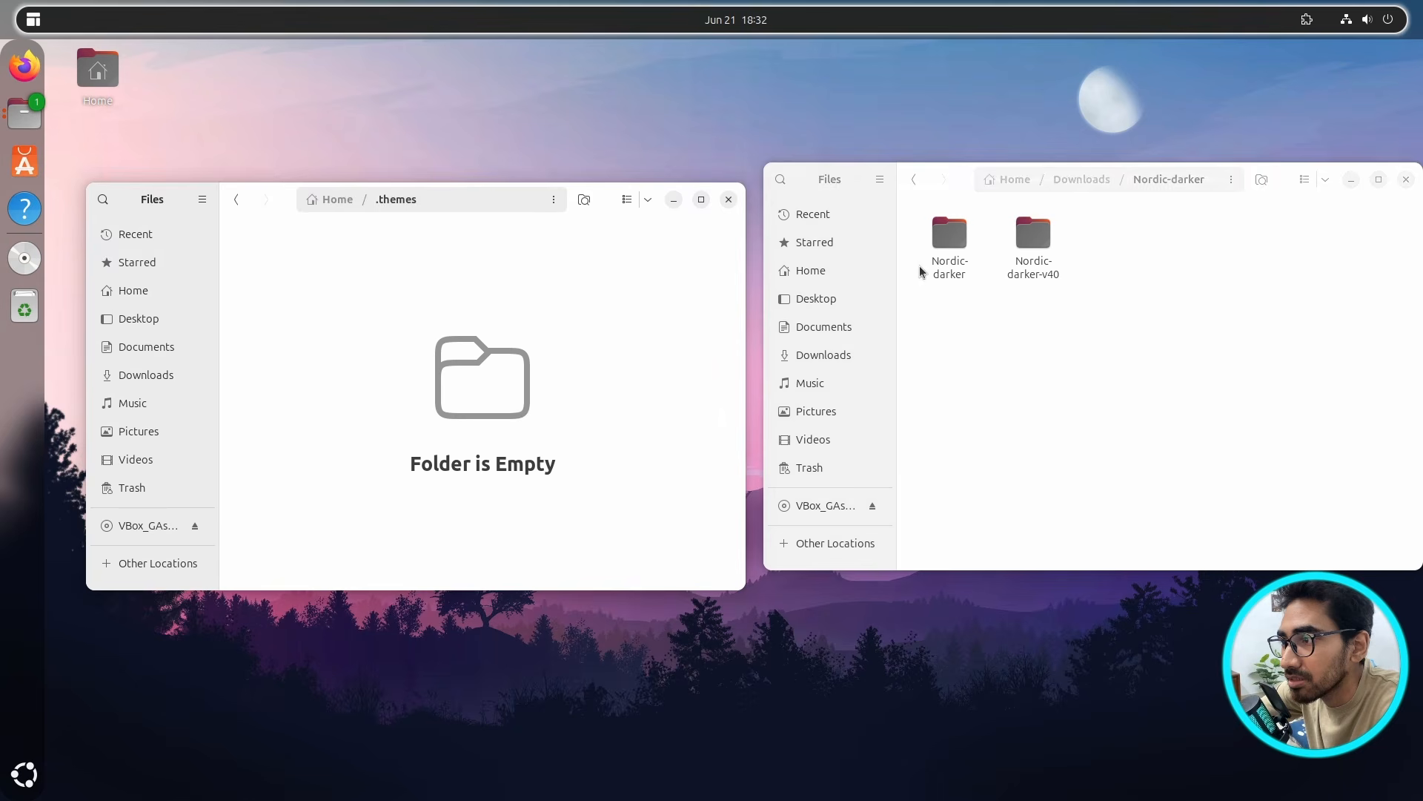
{"action": "left_click_drag", "start_coordinate": [957, 245], "coordinate": [511, 391]}
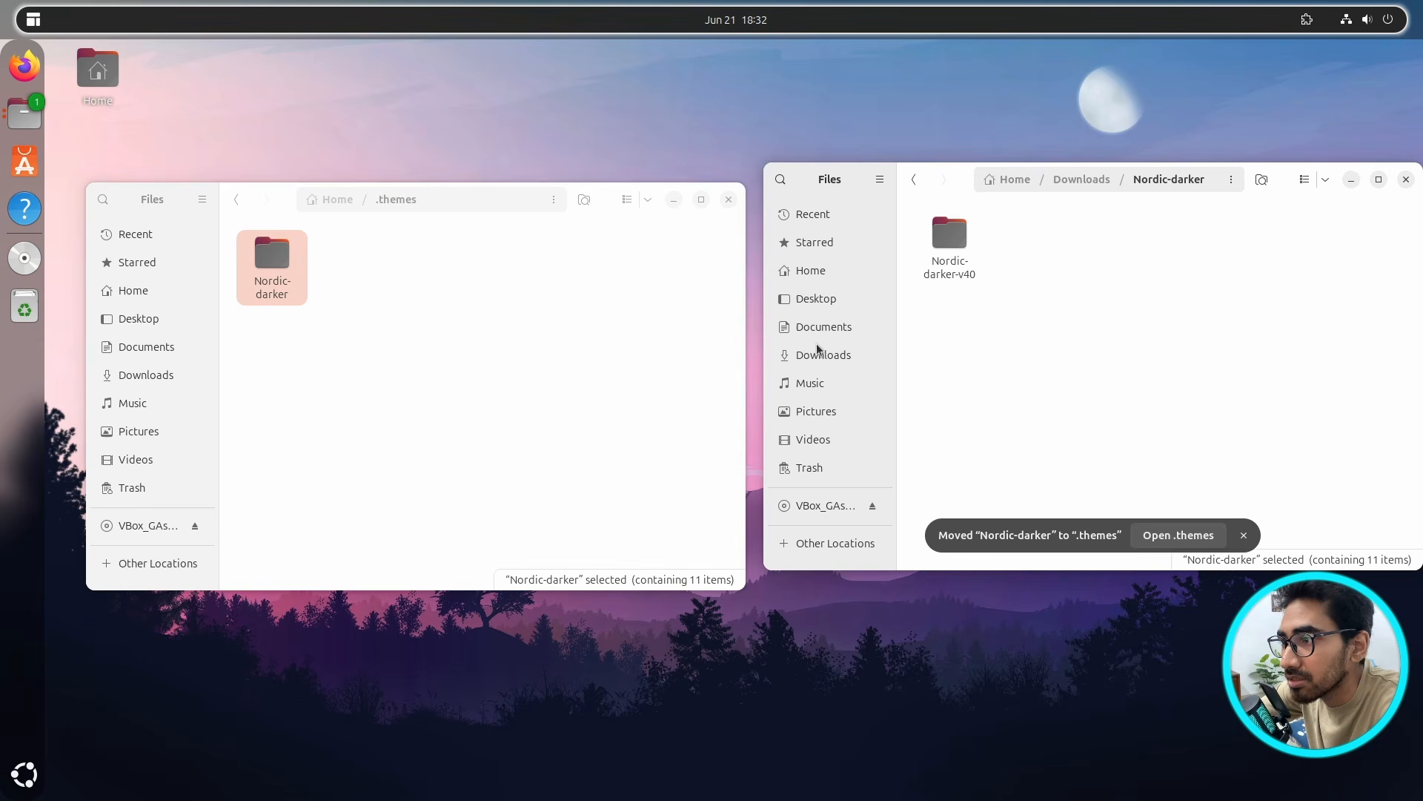
{"action": "left_click_drag", "start_coordinate": [949, 247], "coordinate": [487, 413]}
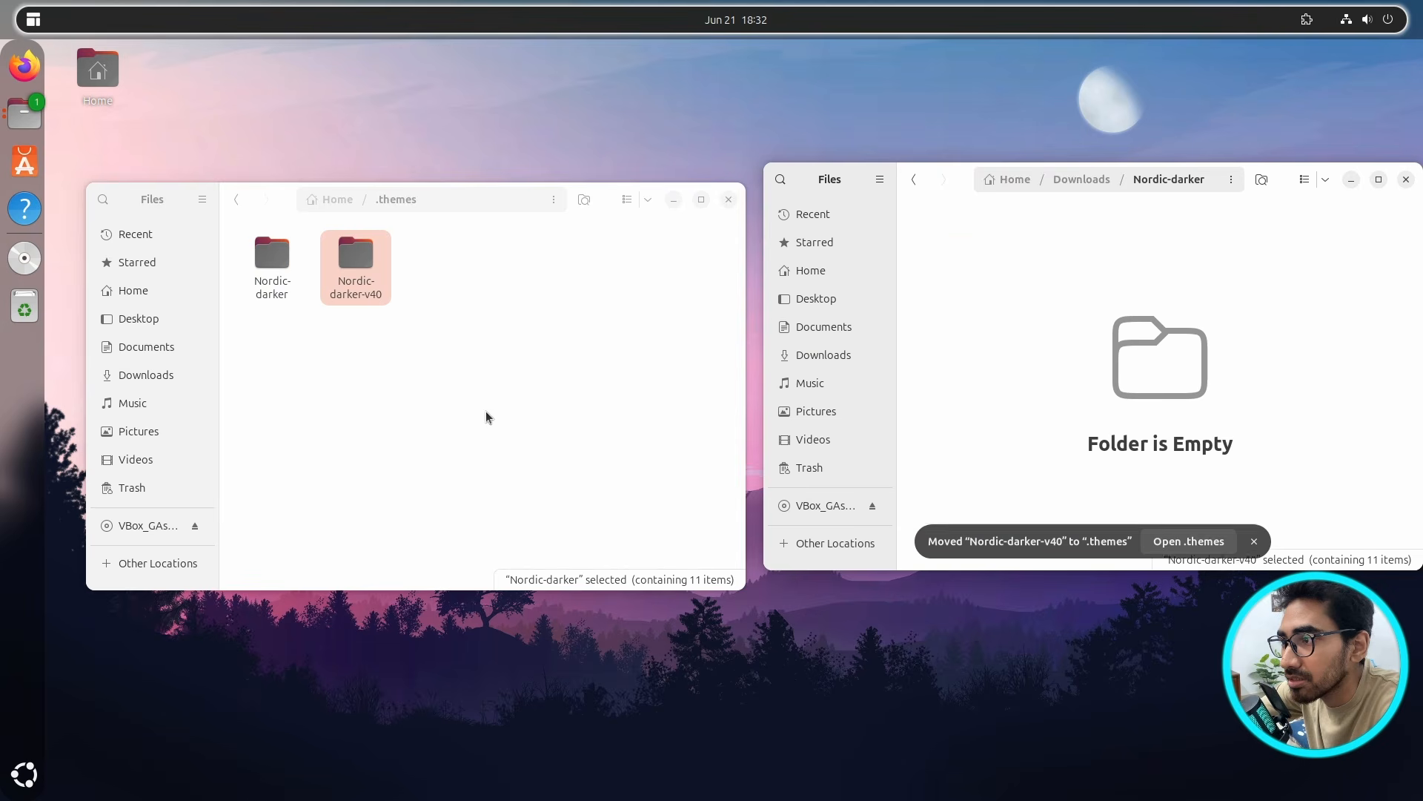
- Move the Tela-circle-black, Tela-circle-black-dark and Tela-circle-black-light folders from the Tela-circle-black download into the .icons folder in Home
{"action": "left_click", "coordinate": [913, 179]}
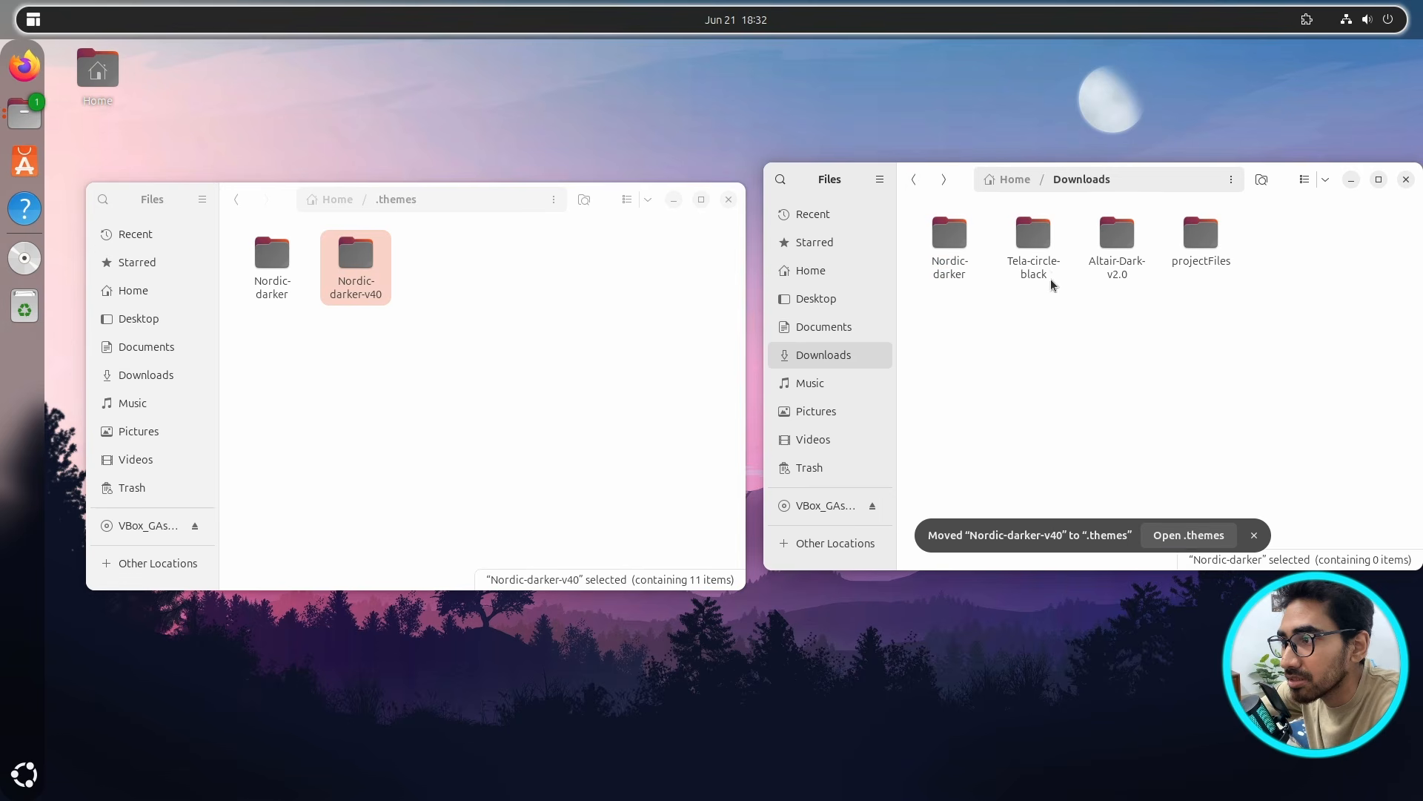
{"action": "left_click", "coordinate": [238, 199]}
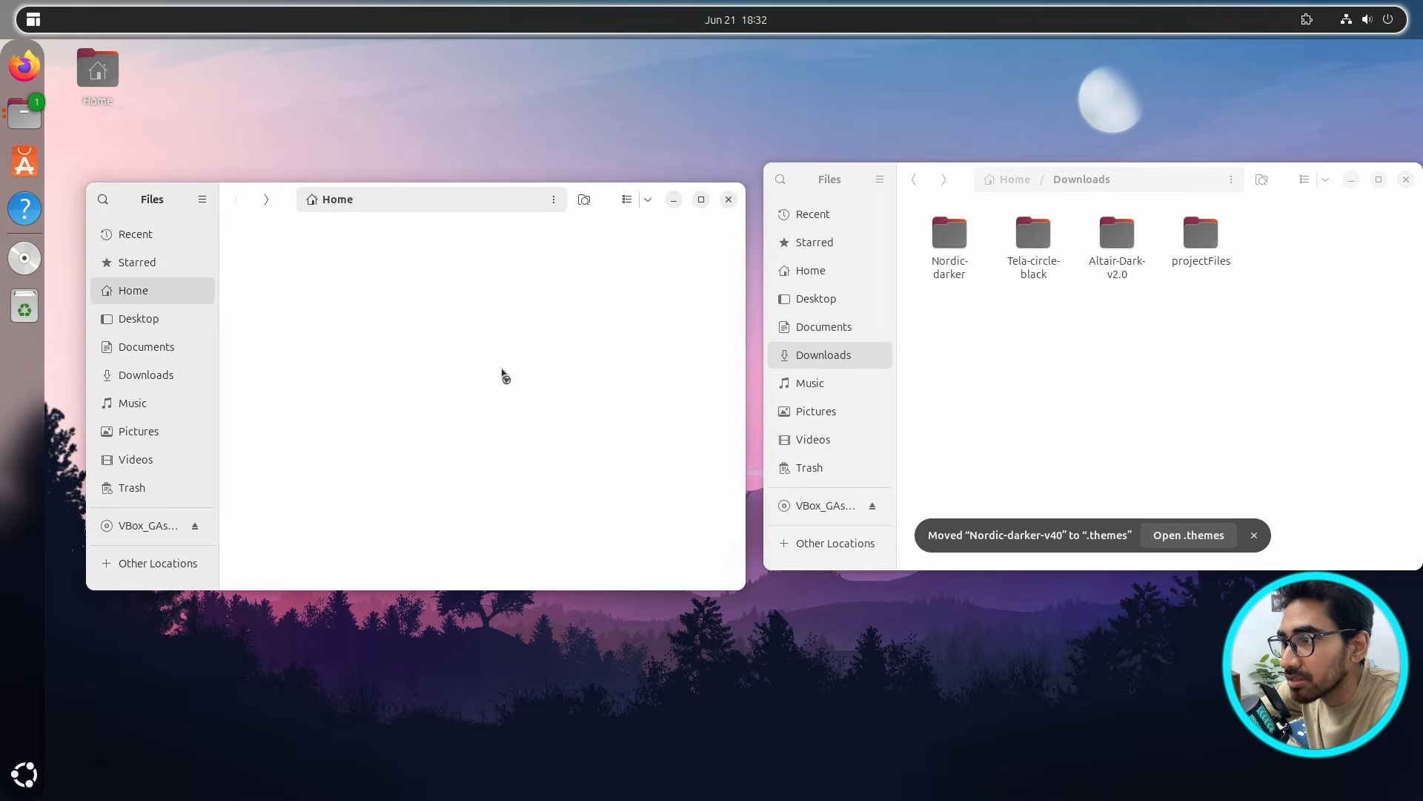
{"action": "left_click", "coordinate": [572, 443]}
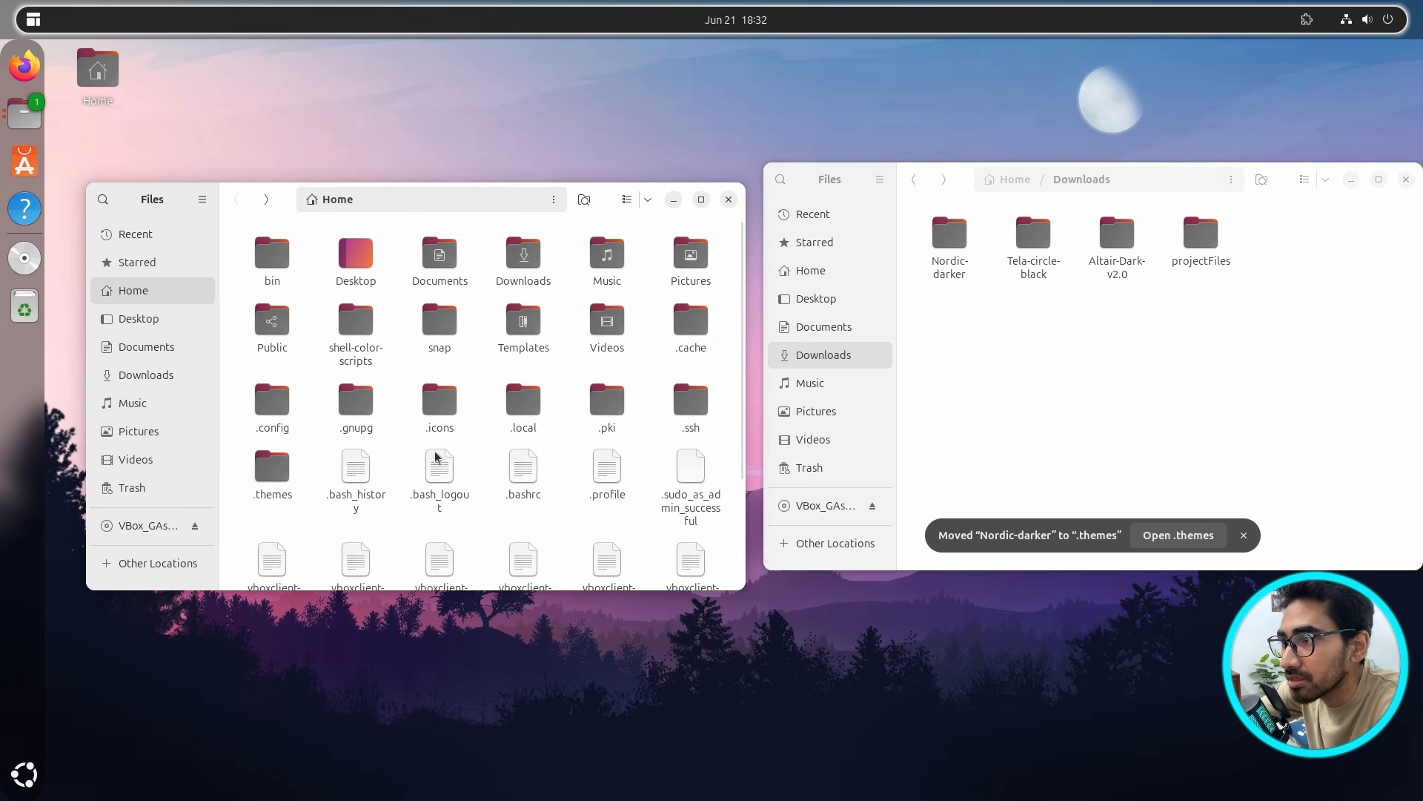
{"action": "double_click", "coordinate": [445, 415]}
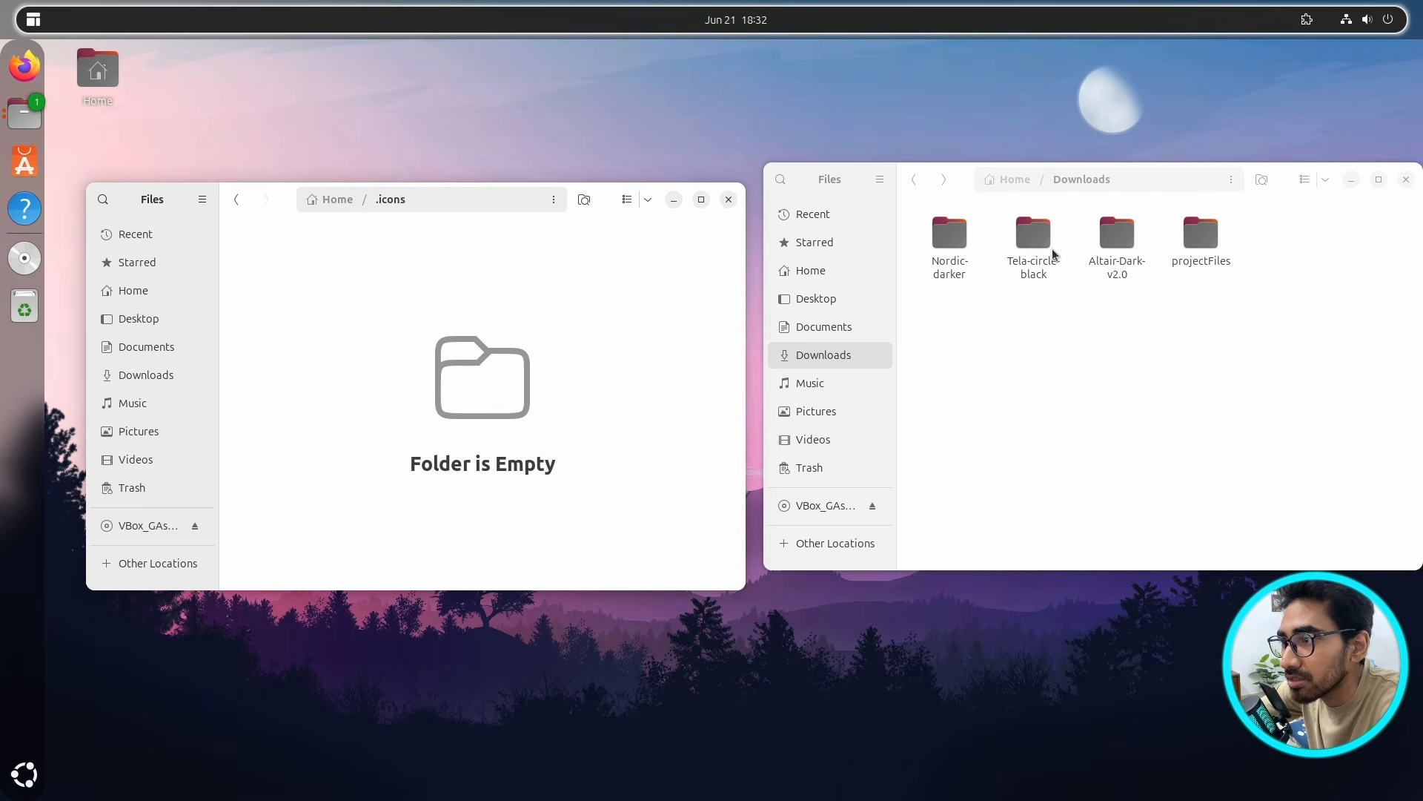
{"action": "double_click", "coordinate": [1034, 245]}
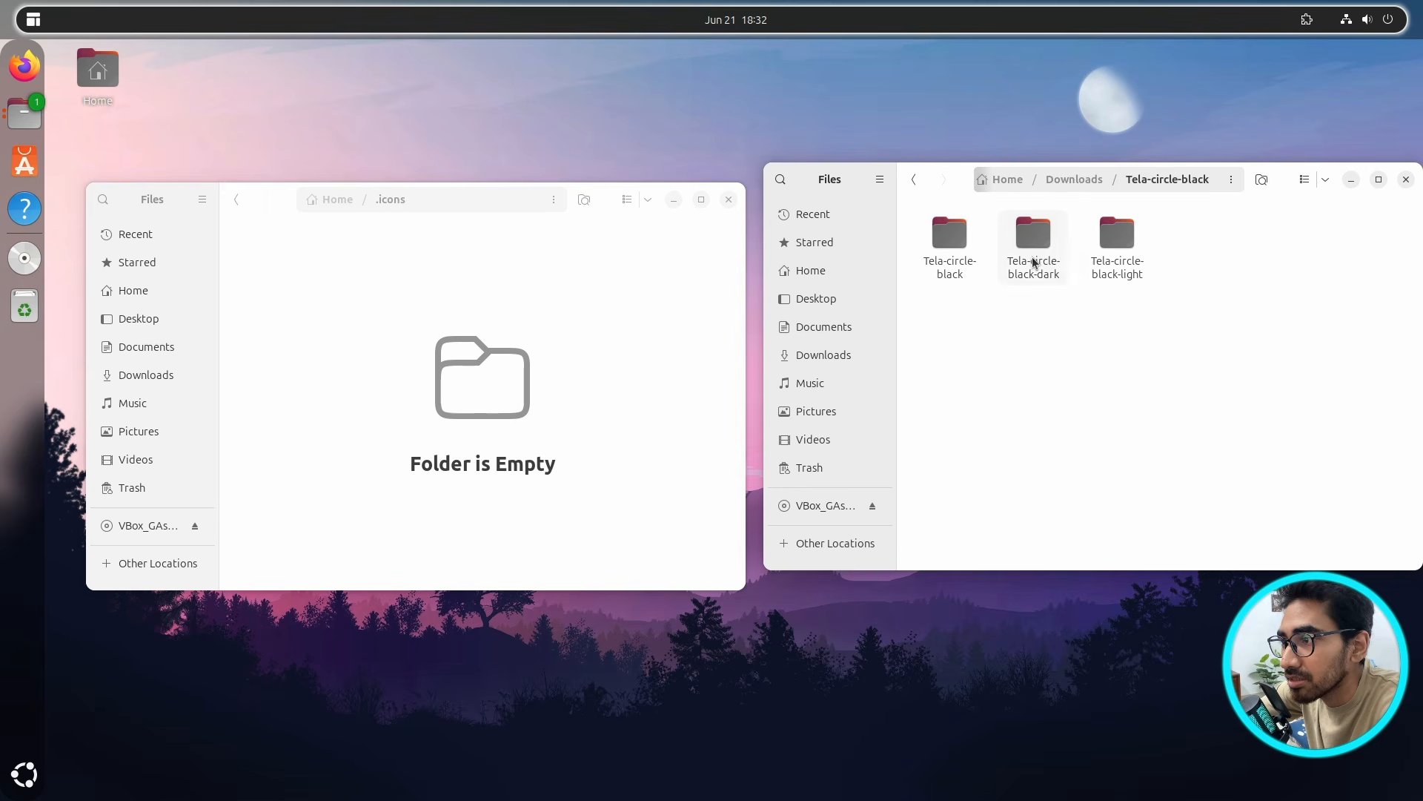
{"action": "left_click_drag", "start_coordinate": [1223, 266], "coordinate": [481, 435]}
{"action": "left_click", "coordinate": [607, 365]}
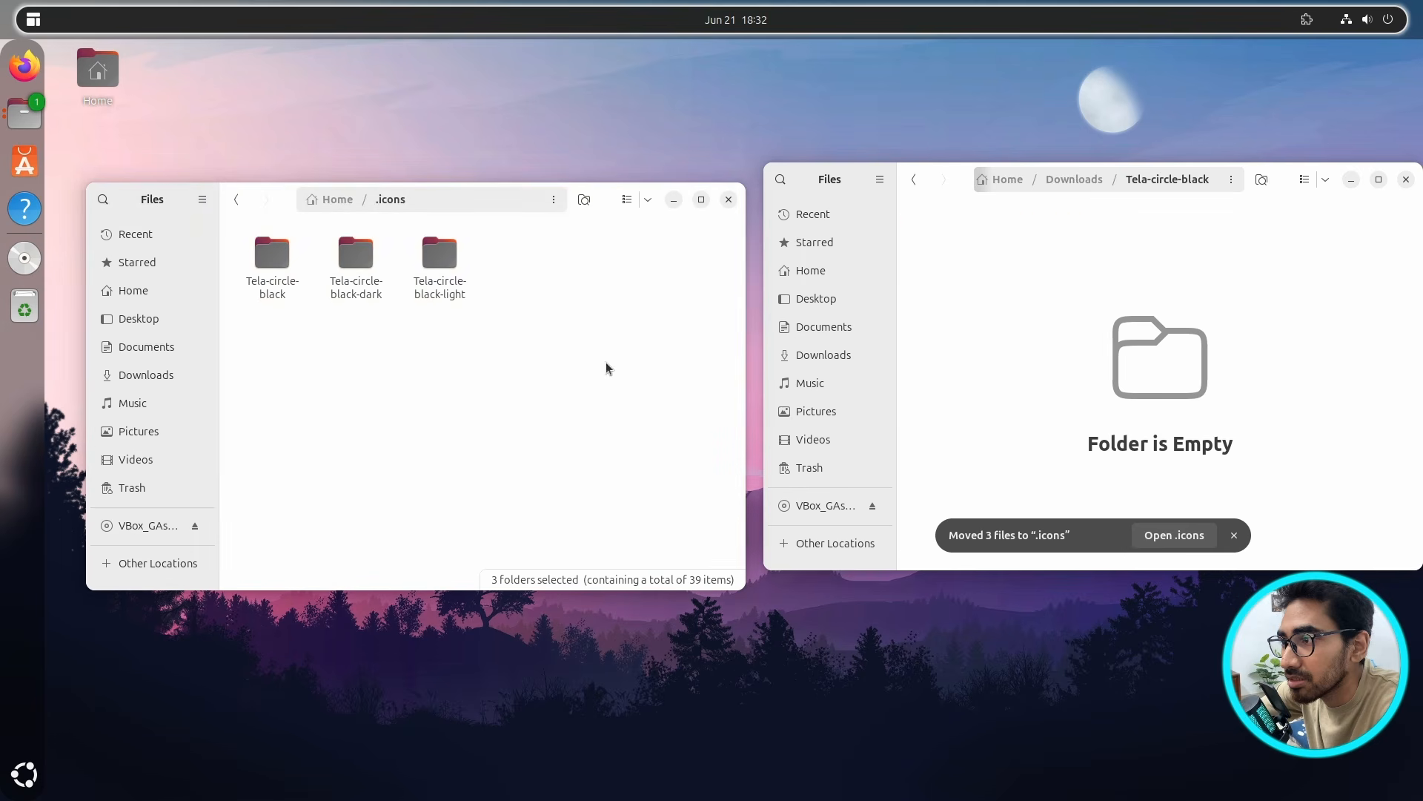
- Move the Altair folder from the Altair-Dark-v2.0 download into .config/conky in Home, replacing the existing Altair file
{"action": "left_click", "coordinate": [917, 182]}
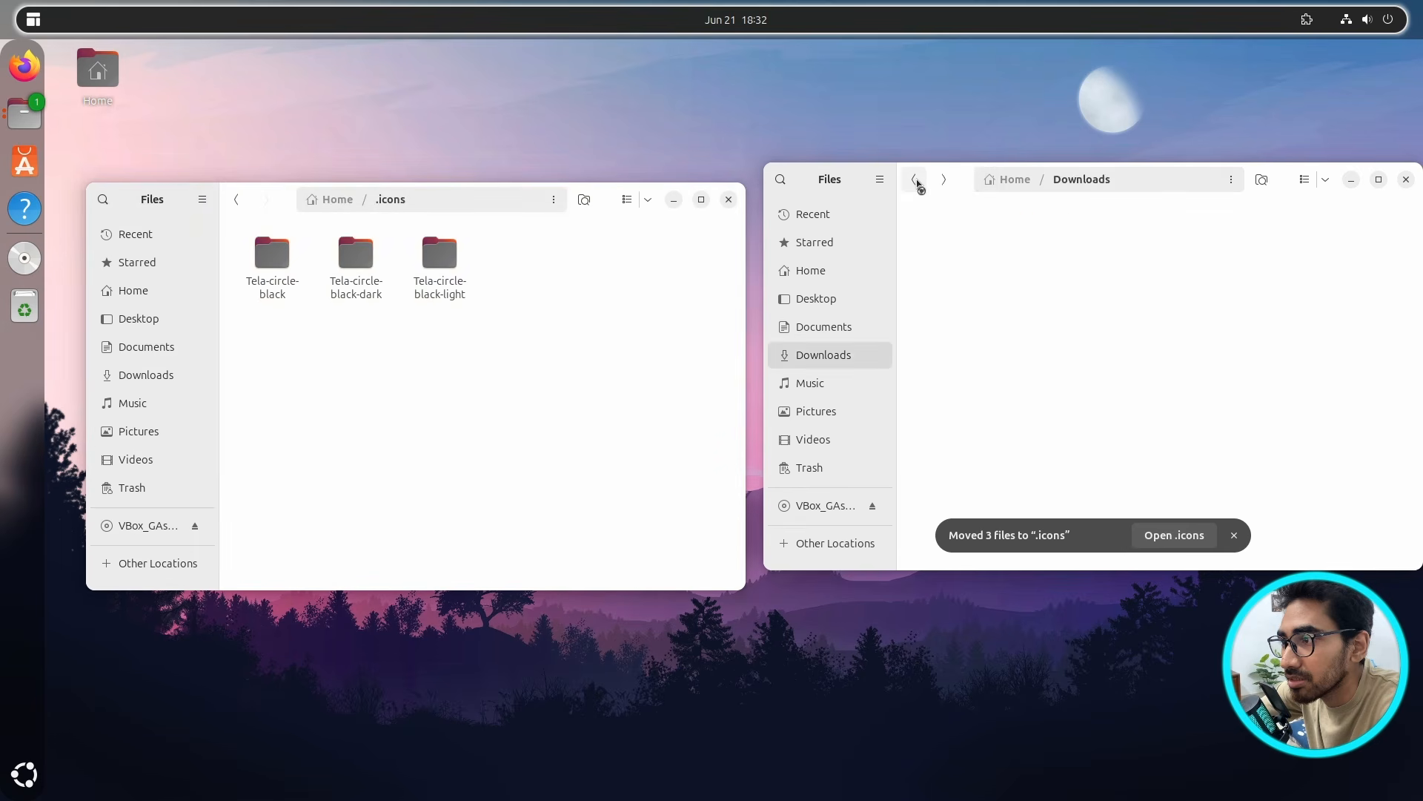
{"action": "left_click", "coordinate": [1152, 326]}
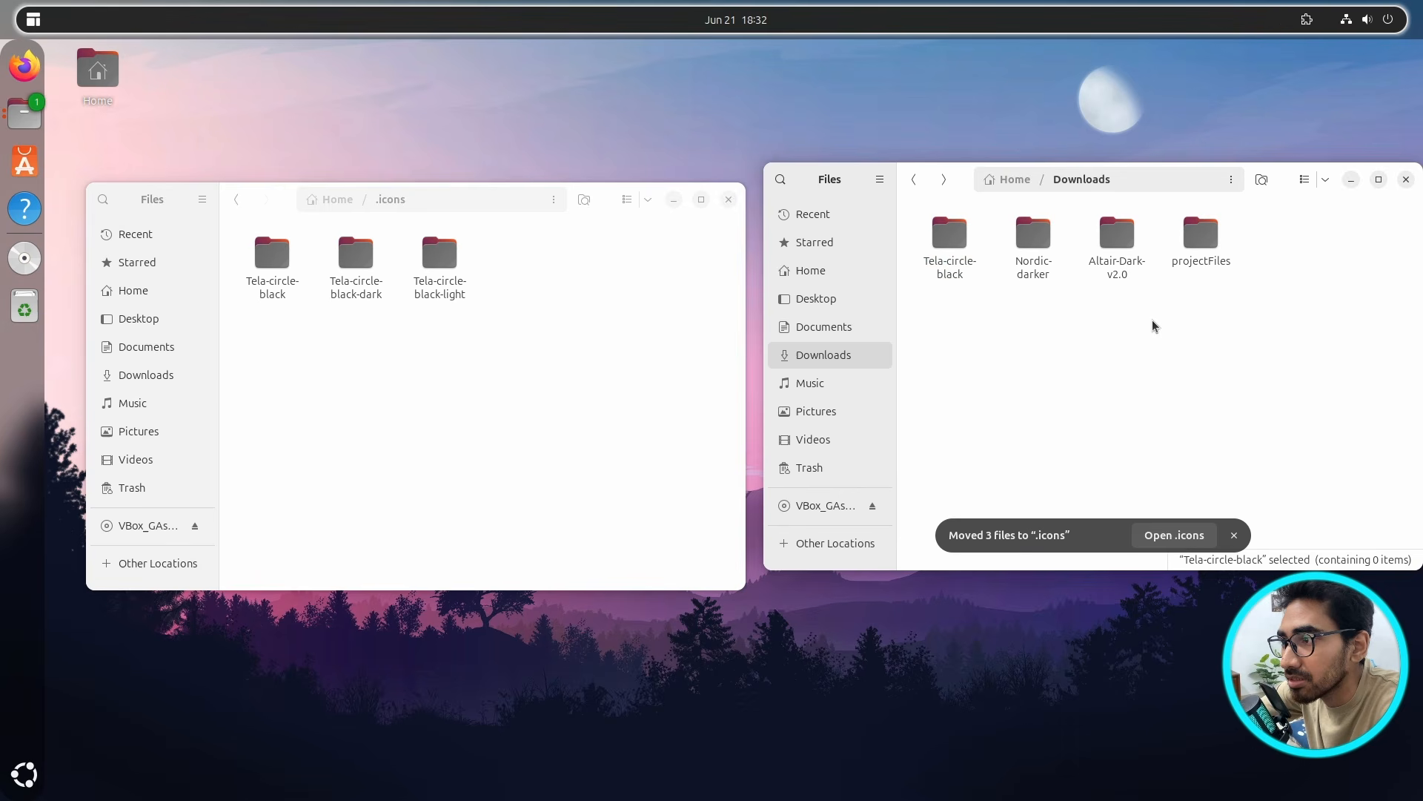
{"action": "left_click", "coordinate": [239, 200]}
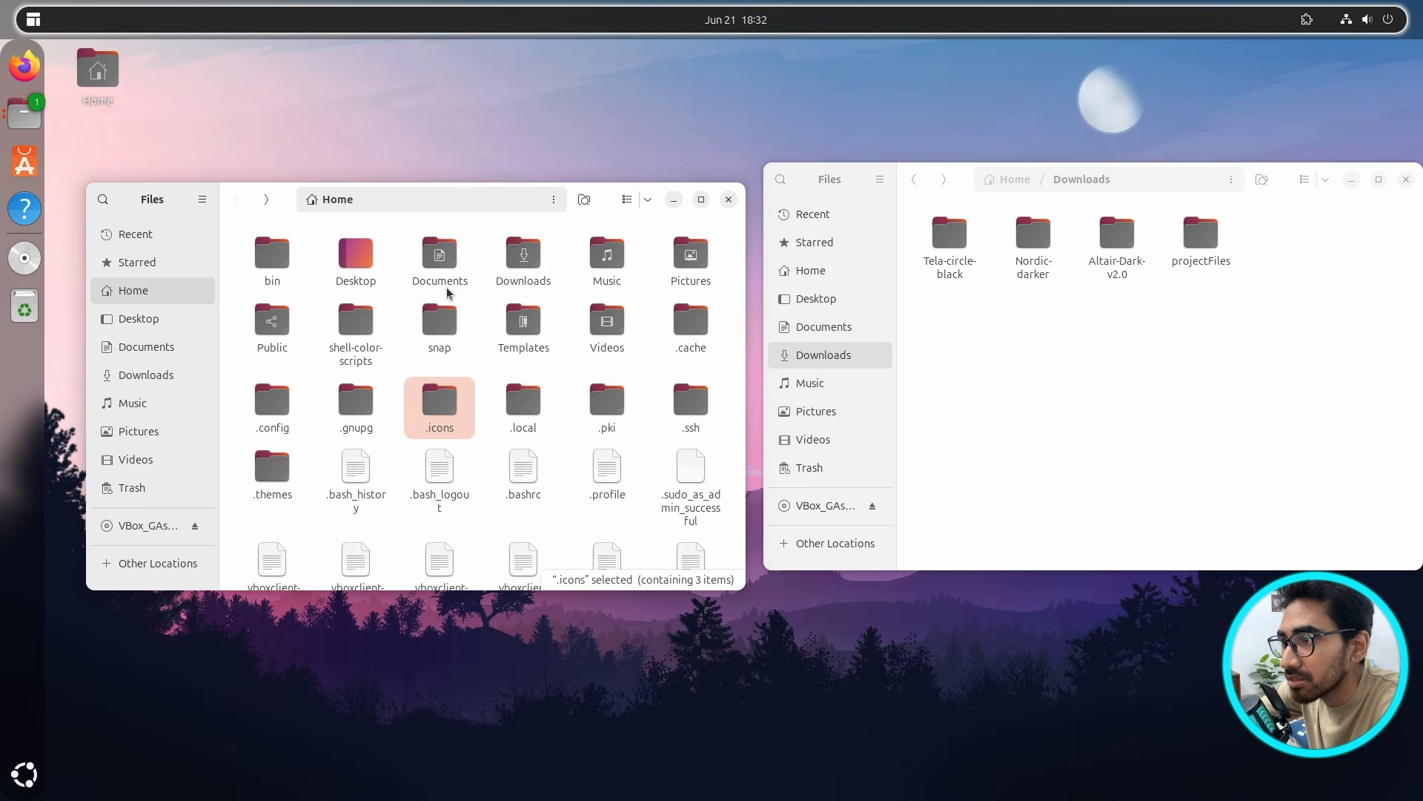
{"action": "double_click", "coordinate": [268, 404]}
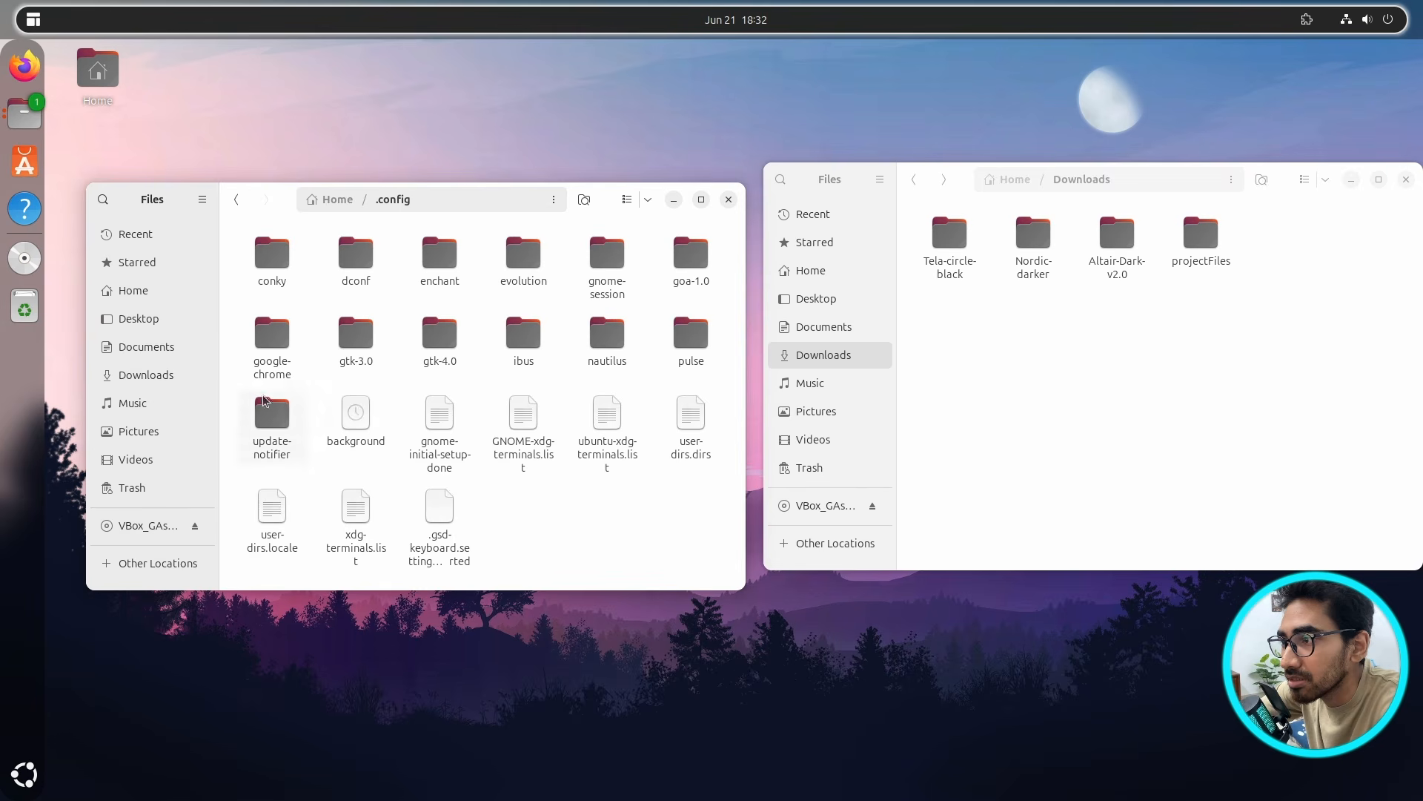
{"action": "double_click", "coordinate": [269, 271]}
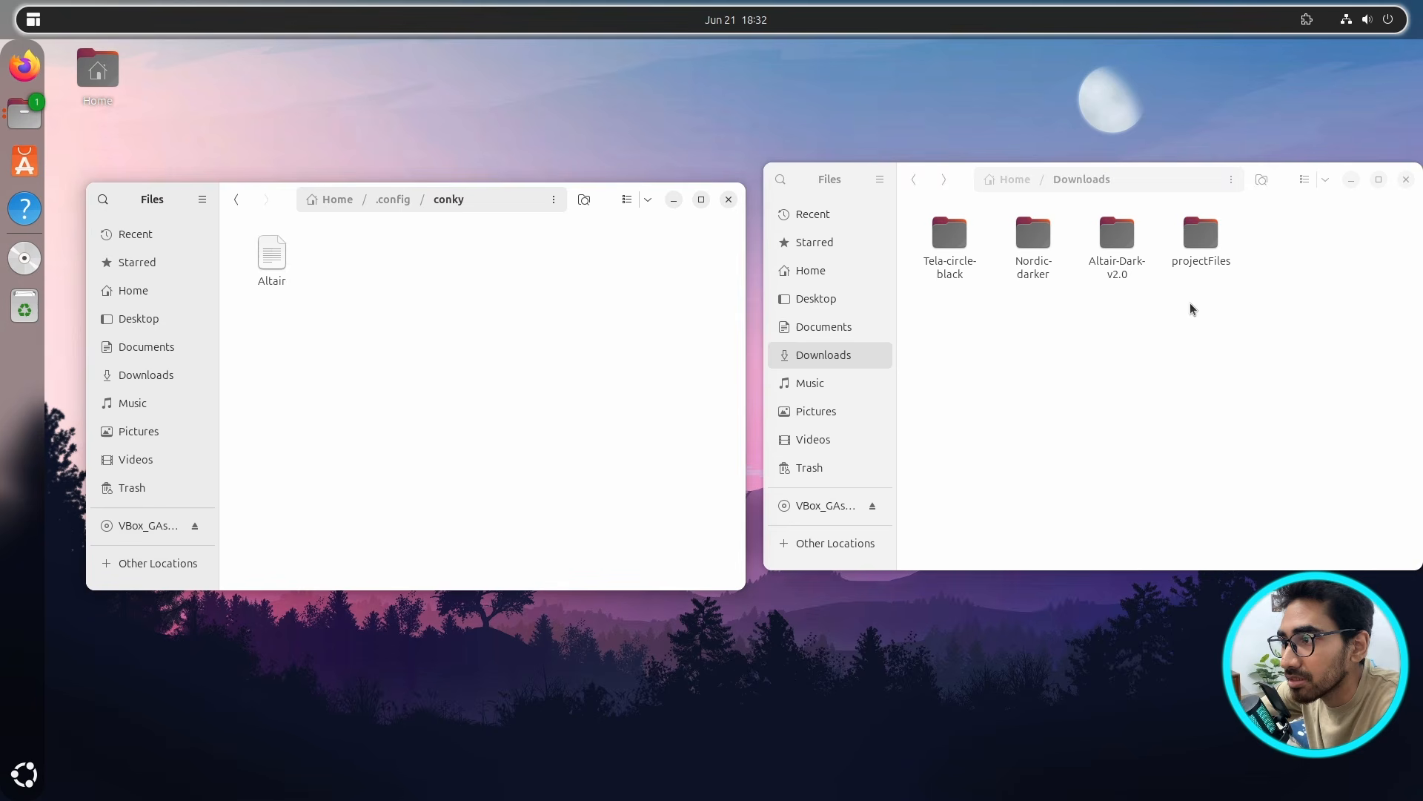
{"action": "double_click", "coordinate": [1104, 247]}
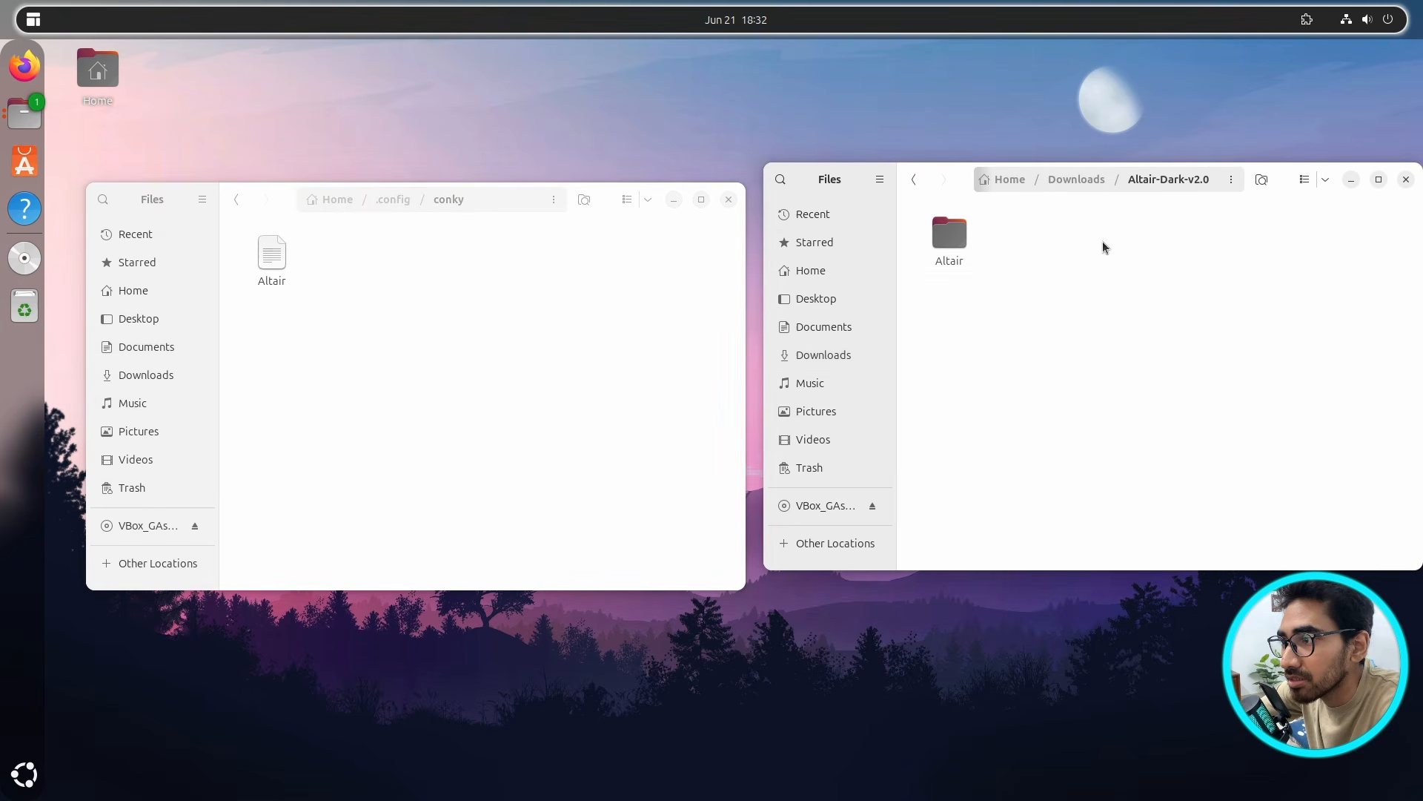
{"action": "left_click_drag", "start_coordinate": [945, 245], "coordinate": [461, 344]}
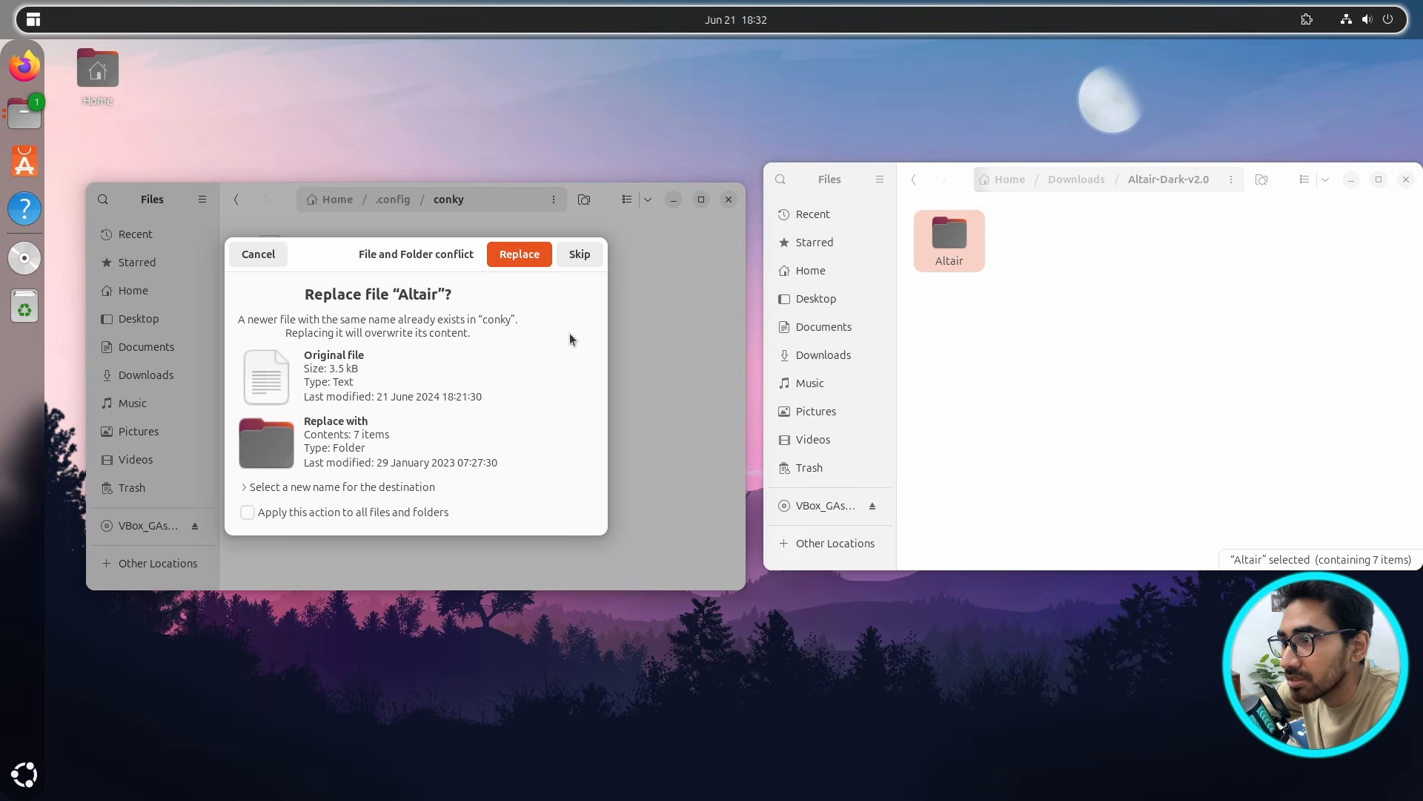
{"action": "left_click", "coordinate": [521, 254]}
{"action": "left_click", "coordinate": [523, 313]}
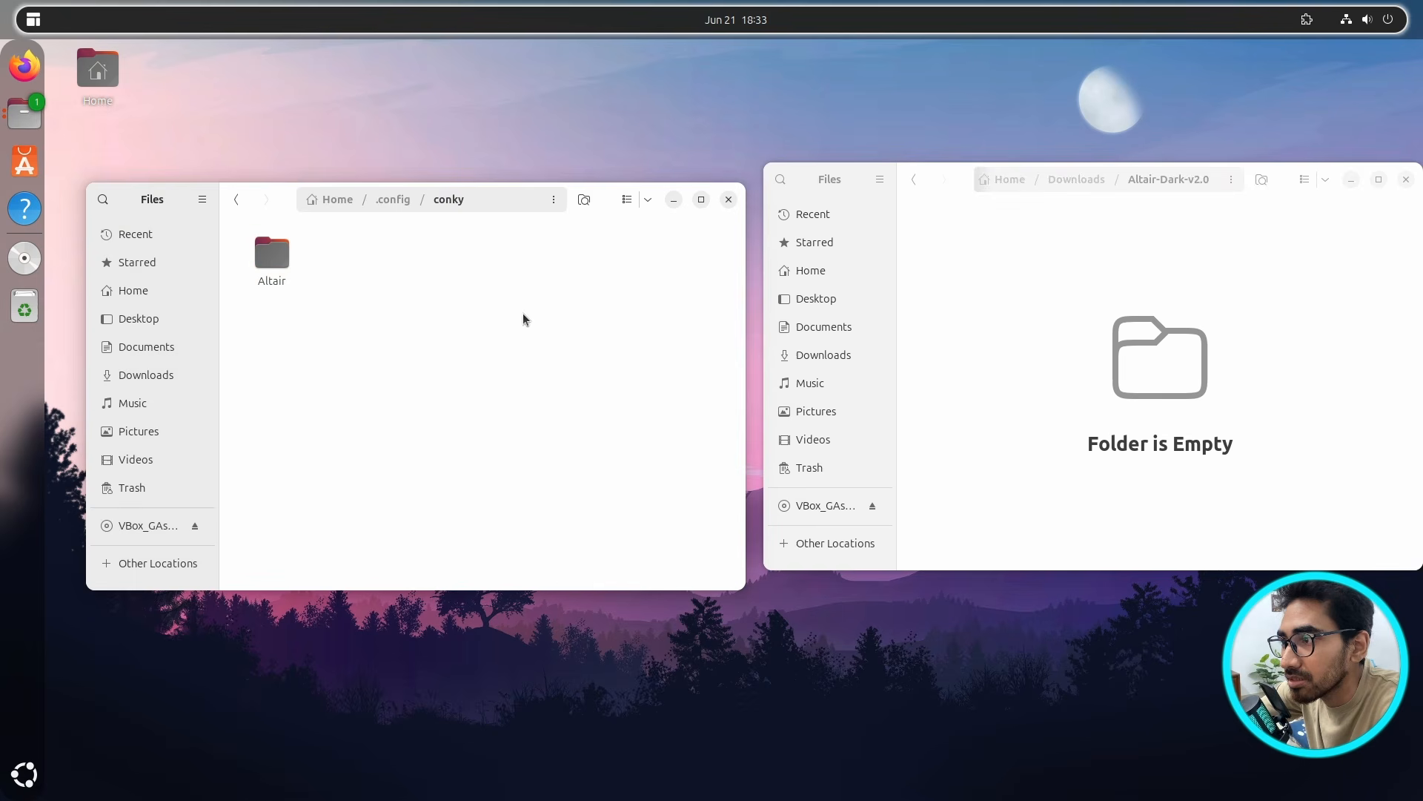
- Move Altair.conf from Downloads/projectFiles into the .config/conky/Altair folder, replacing the existing file
{"action": "left_click", "coordinate": [1070, 279]}
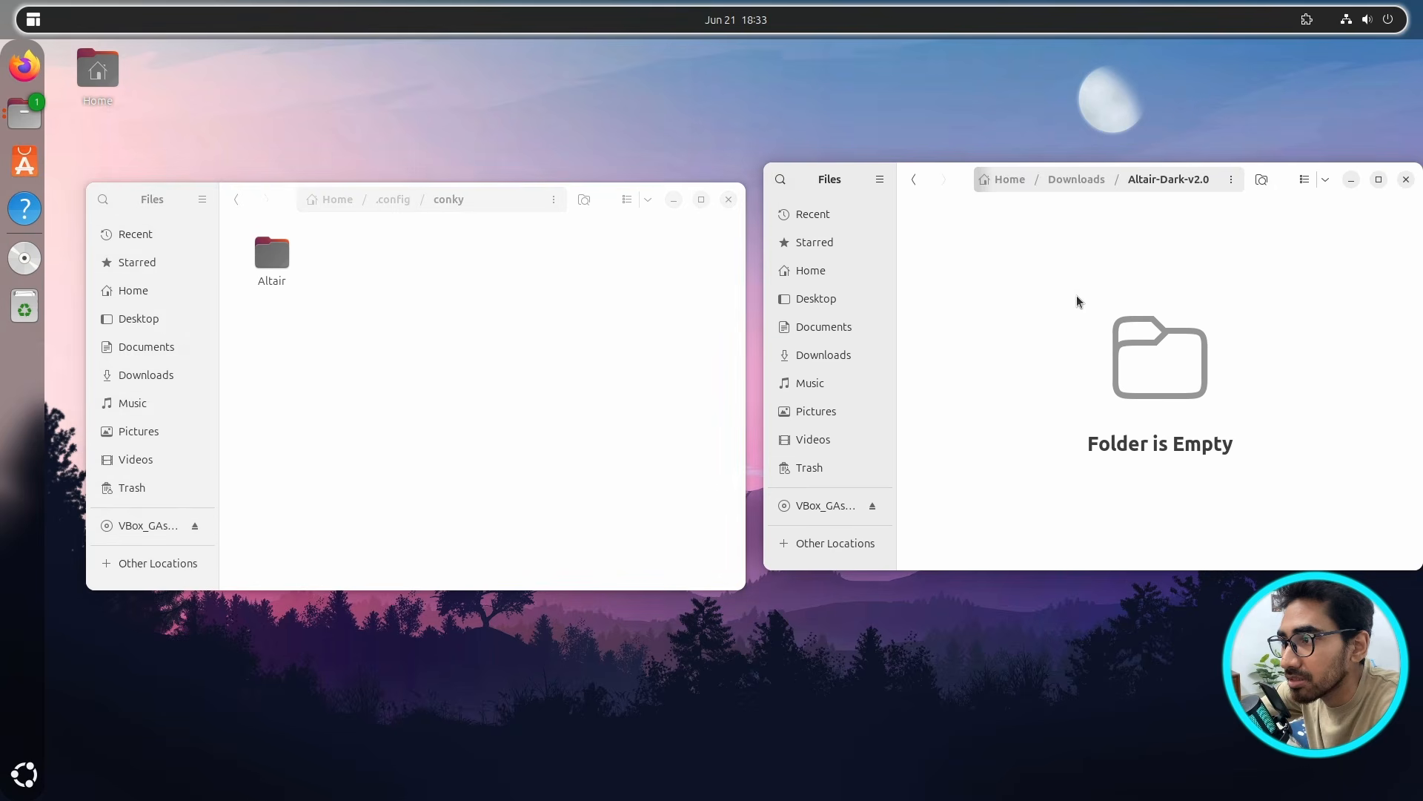
{"action": "left_click", "coordinate": [919, 182]}
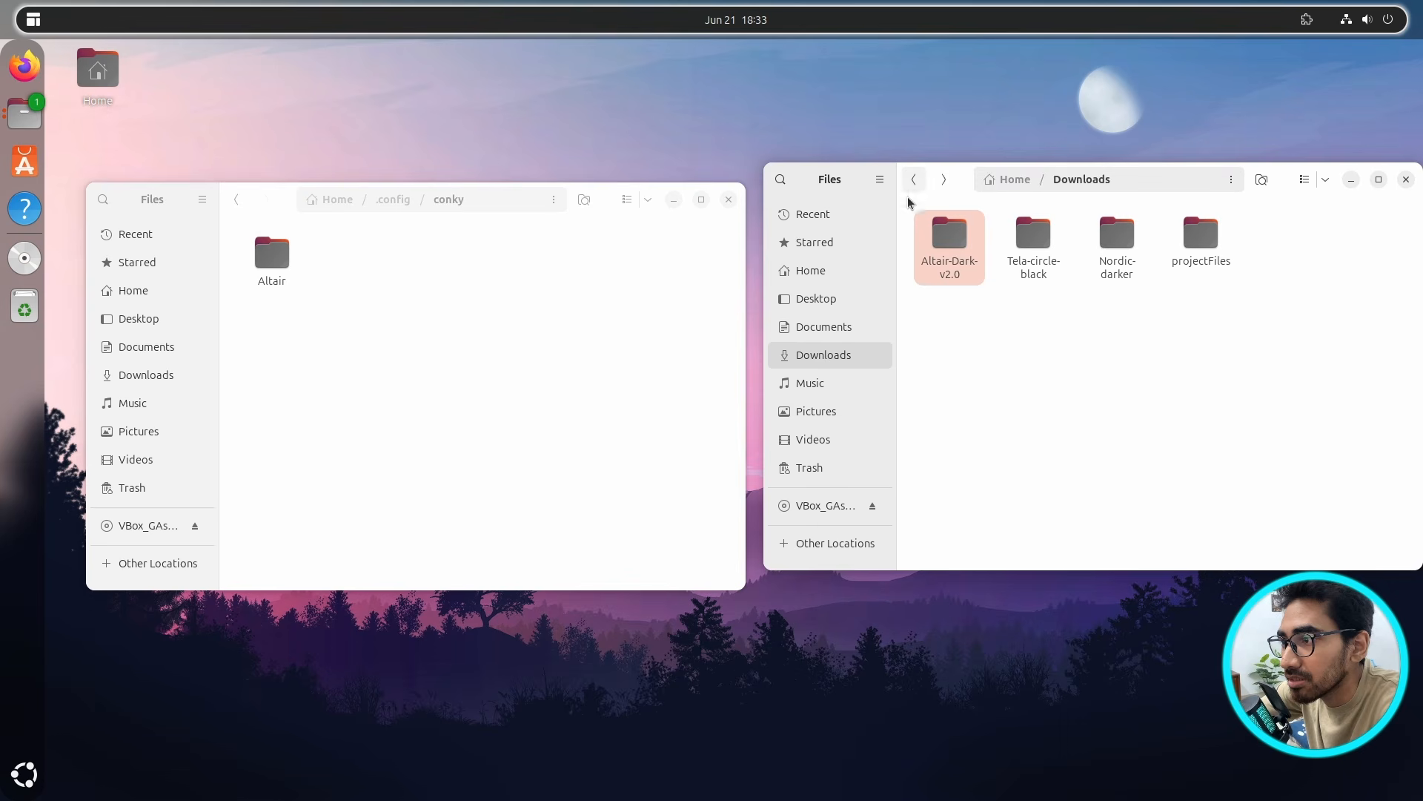
{"action": "left_click", "coordinate": [1189, 334]}
{"action": "left_click", "coordinate": [499, 298]}
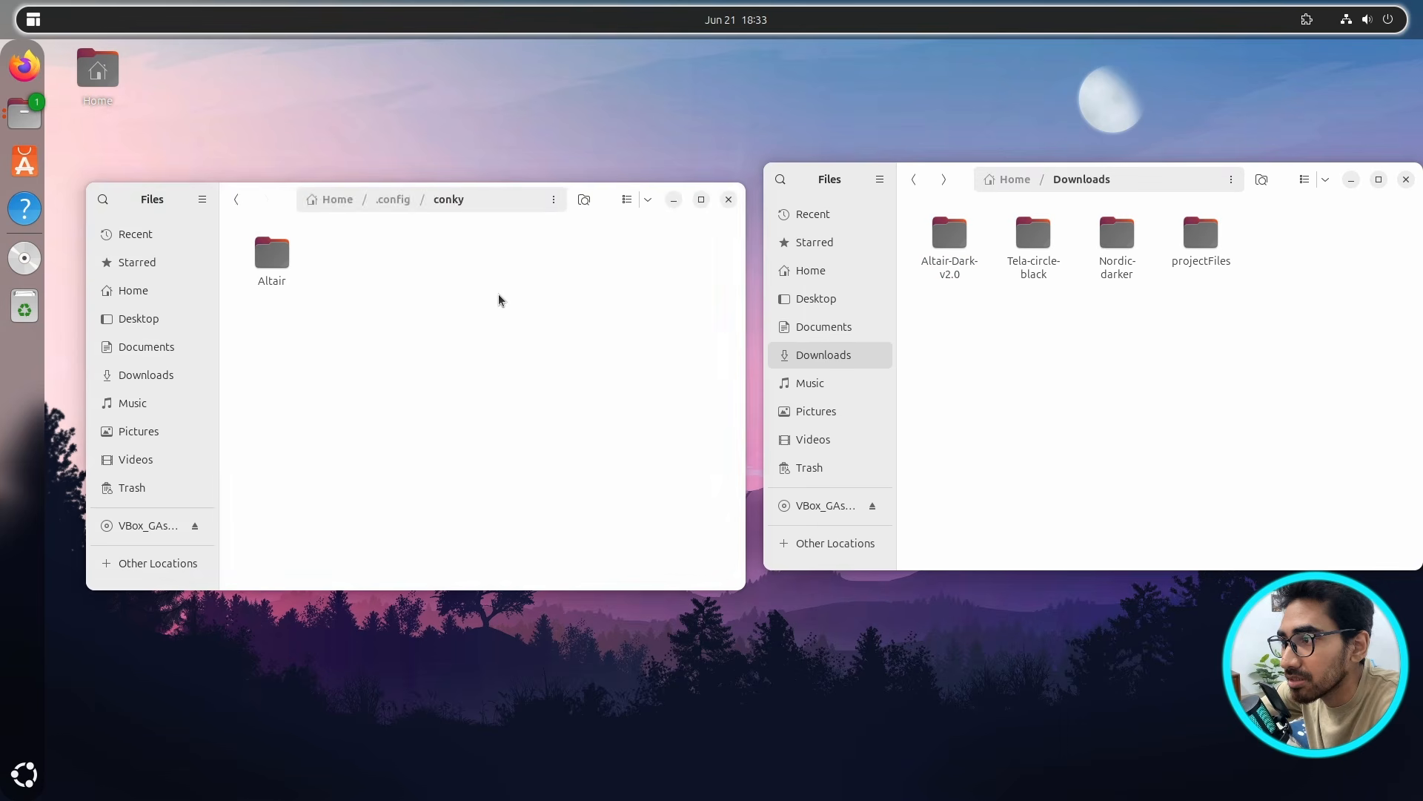
{"action": "left_click", "coordinate": [1223, 341]}
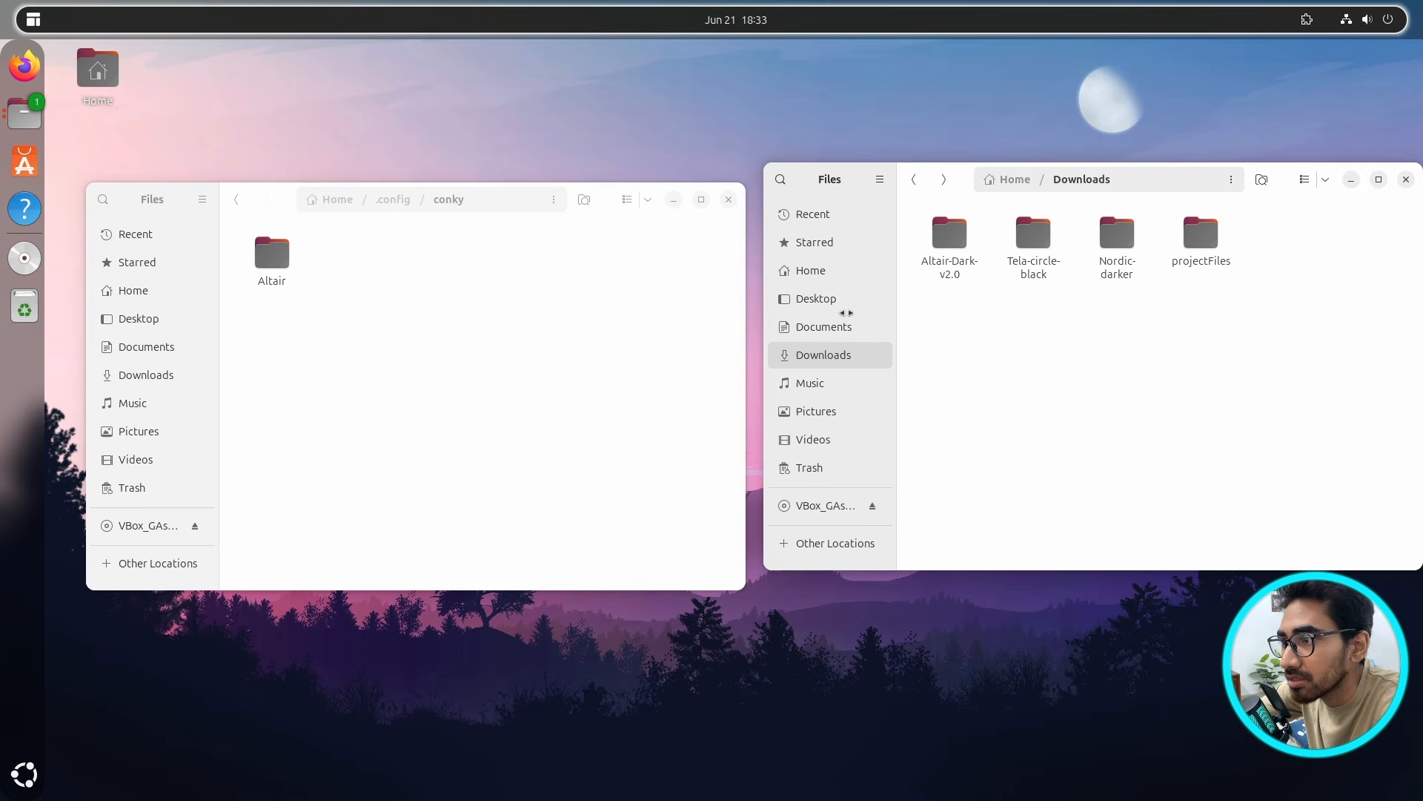
{"action": "double_click", "coordinate": [1203, 244]}
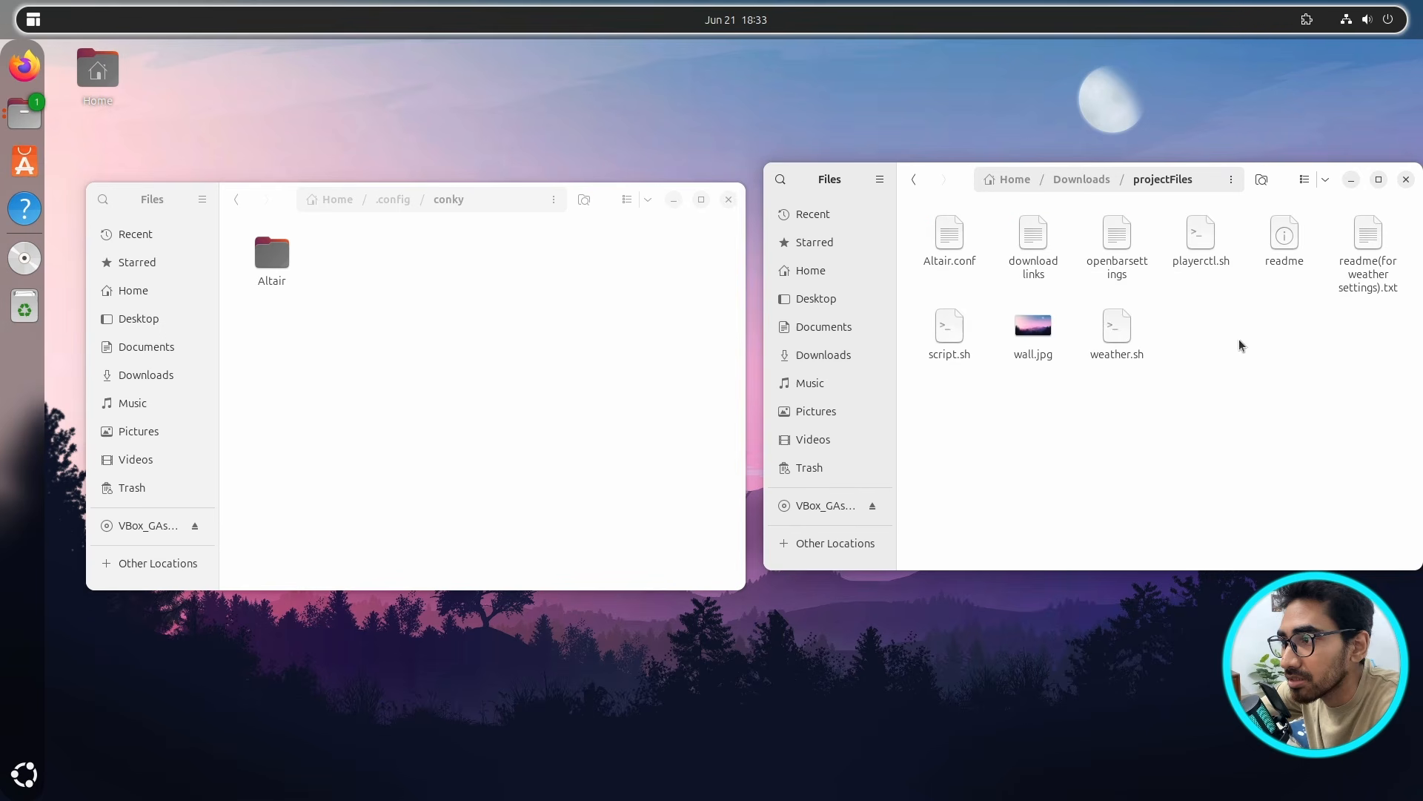
{"action": "left_click", "coordinate": [415, 269]}
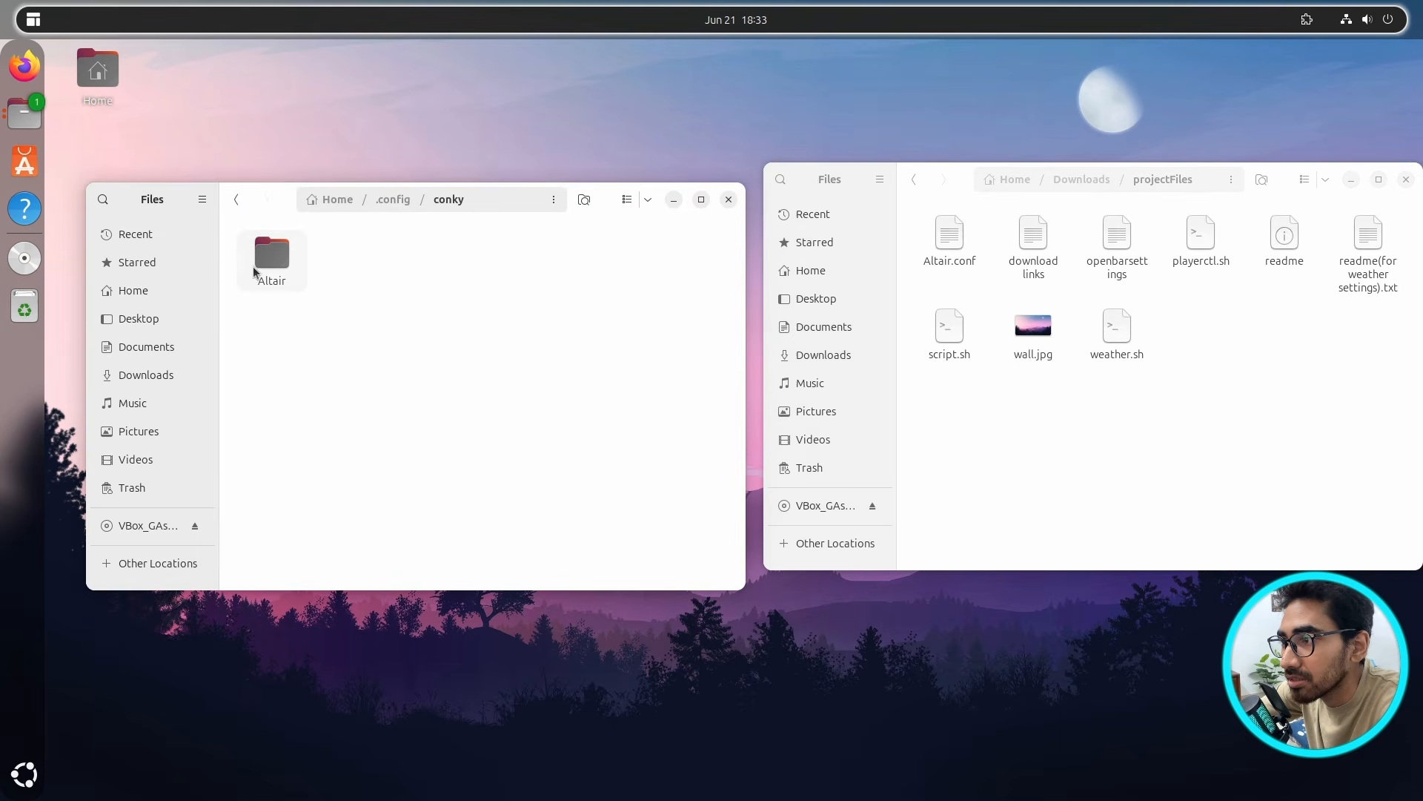
{"action": "double_click", "coordinate": [279, 263]}
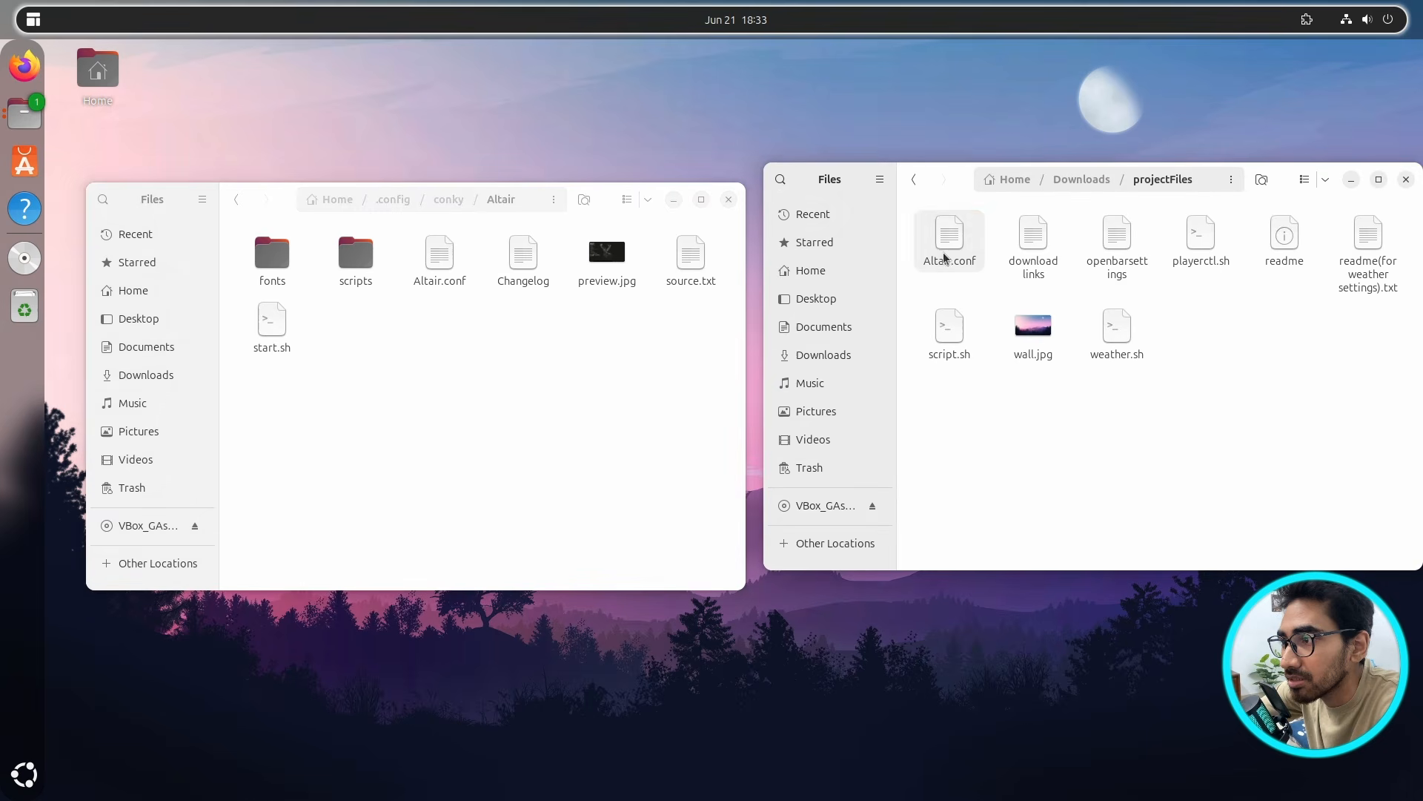
{"action": "left_click_drag", "start_coordinate": [945, 242], "coordinate": [454, 391]}
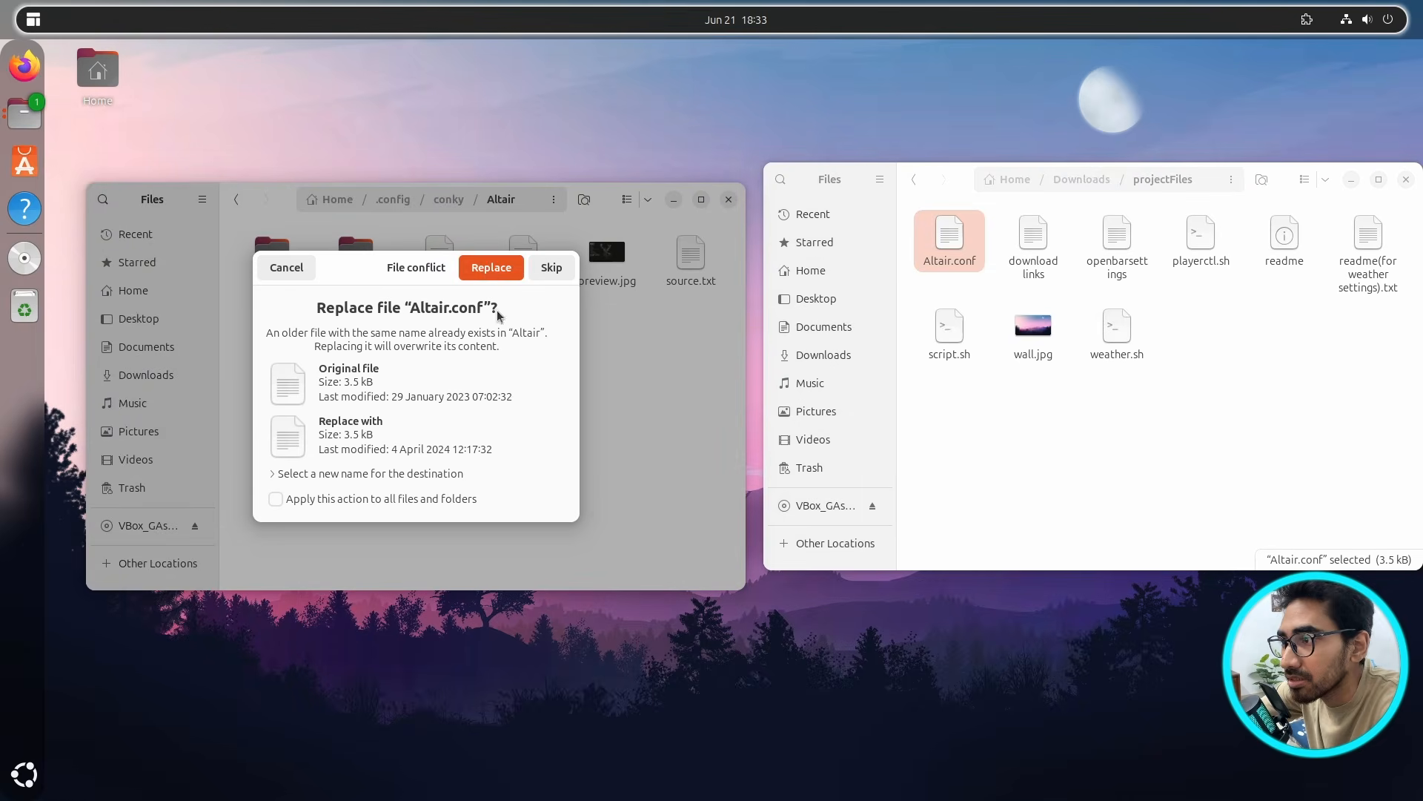
{"action": "left_click", "coordinate": [488, 269]}
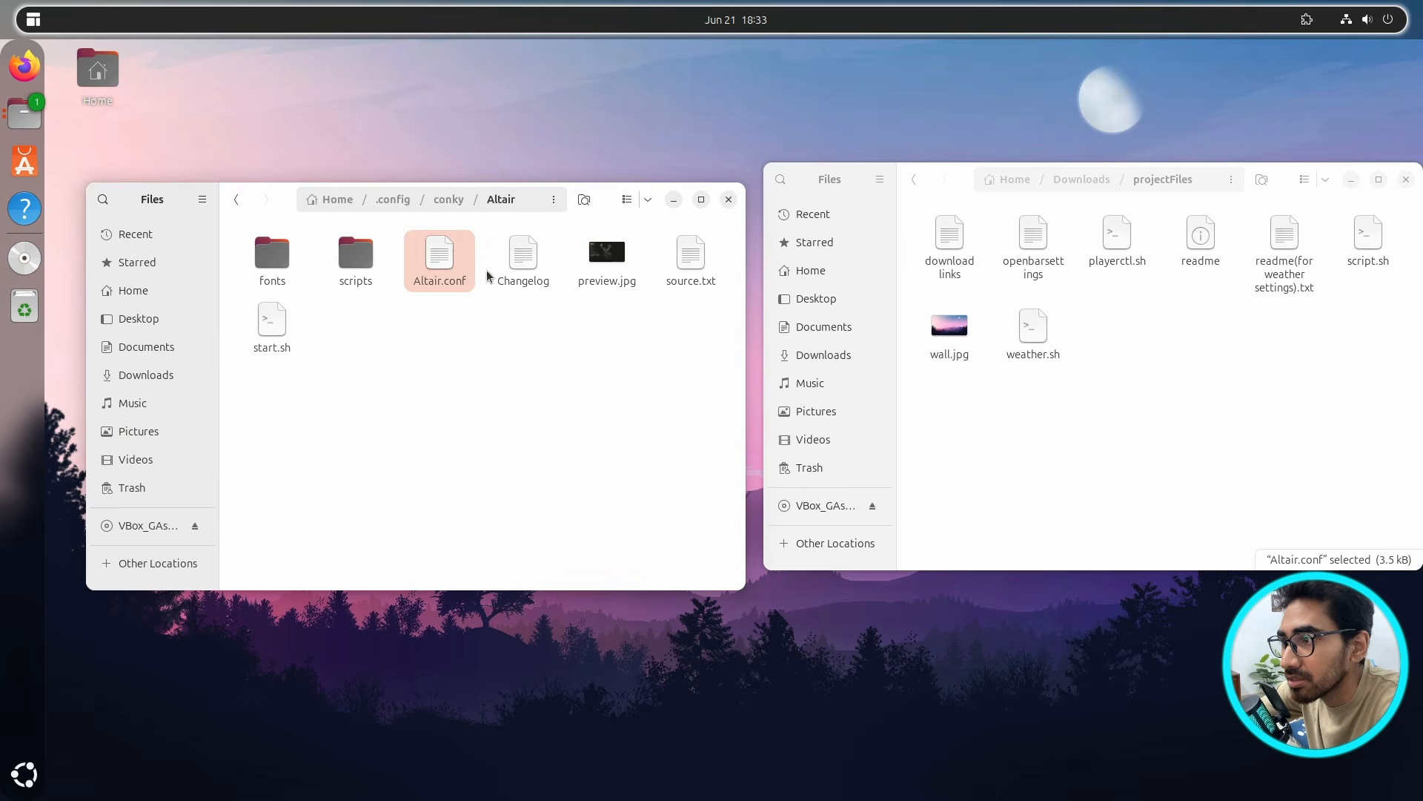
{"action": "left_click", "coordinate": [531, 367]}
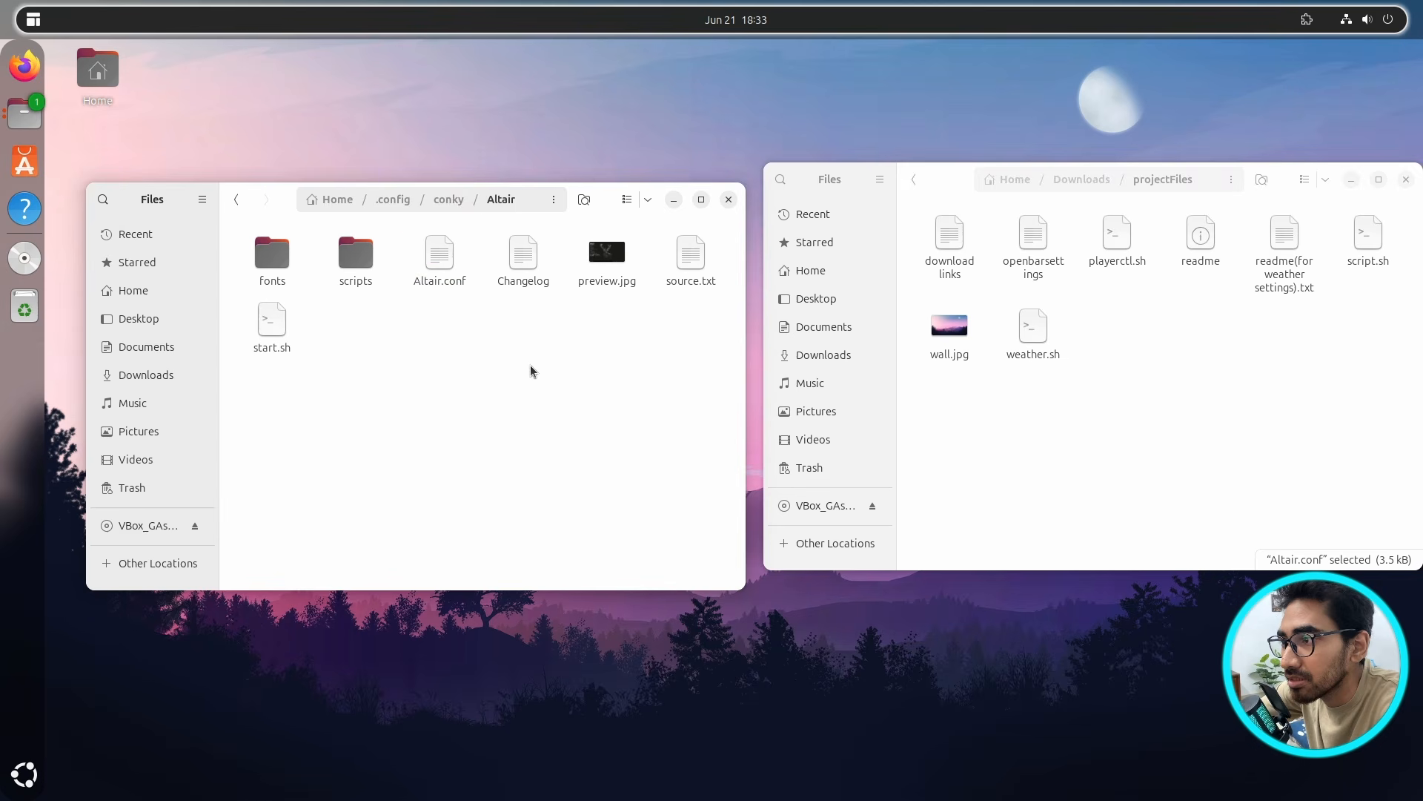
- Move weather.sh from projectFiles into the scripts folder inside Altair, replacing the existing script
{"action": "left_click", "coordinate": [1262, 362]}
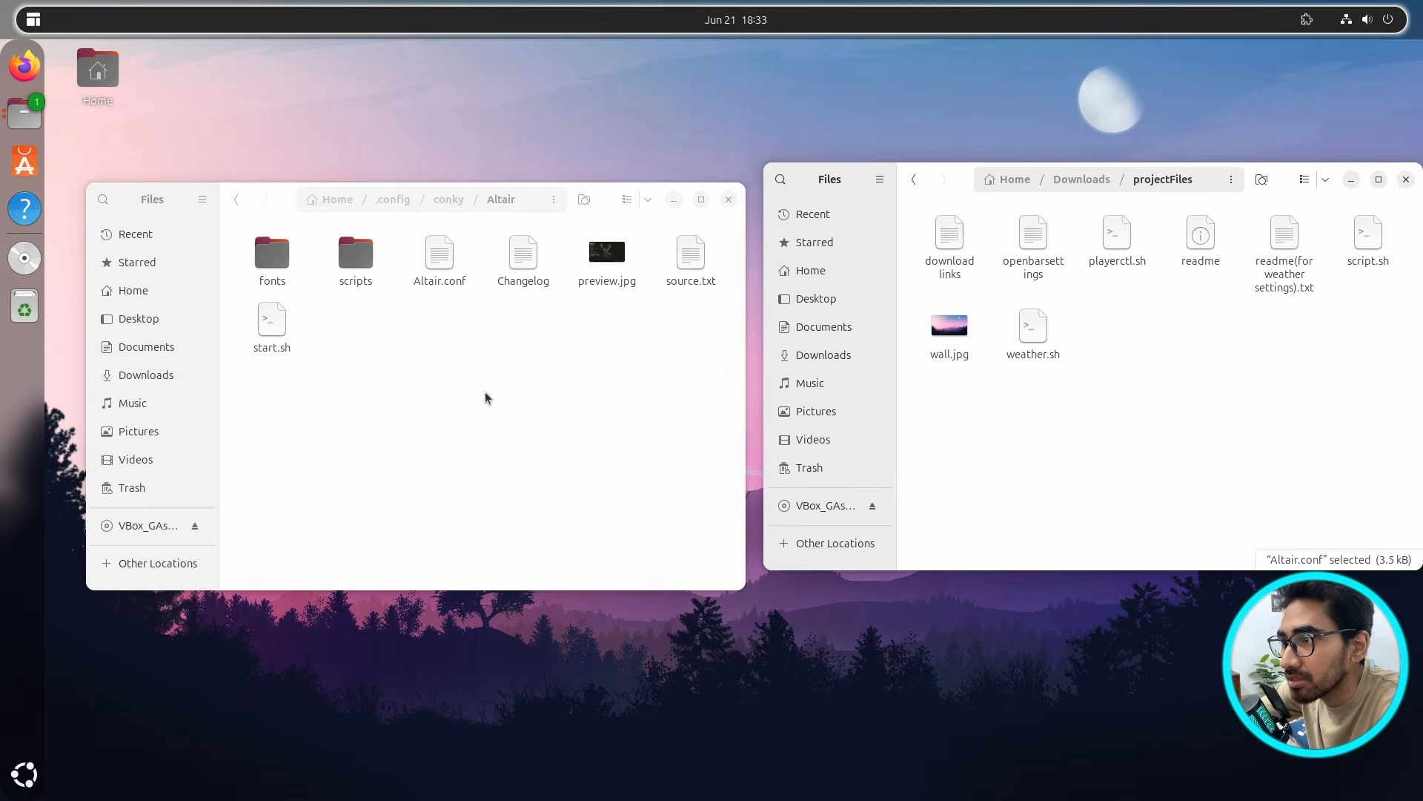
{"action": "double_click", "coordinate": [360, 273]}
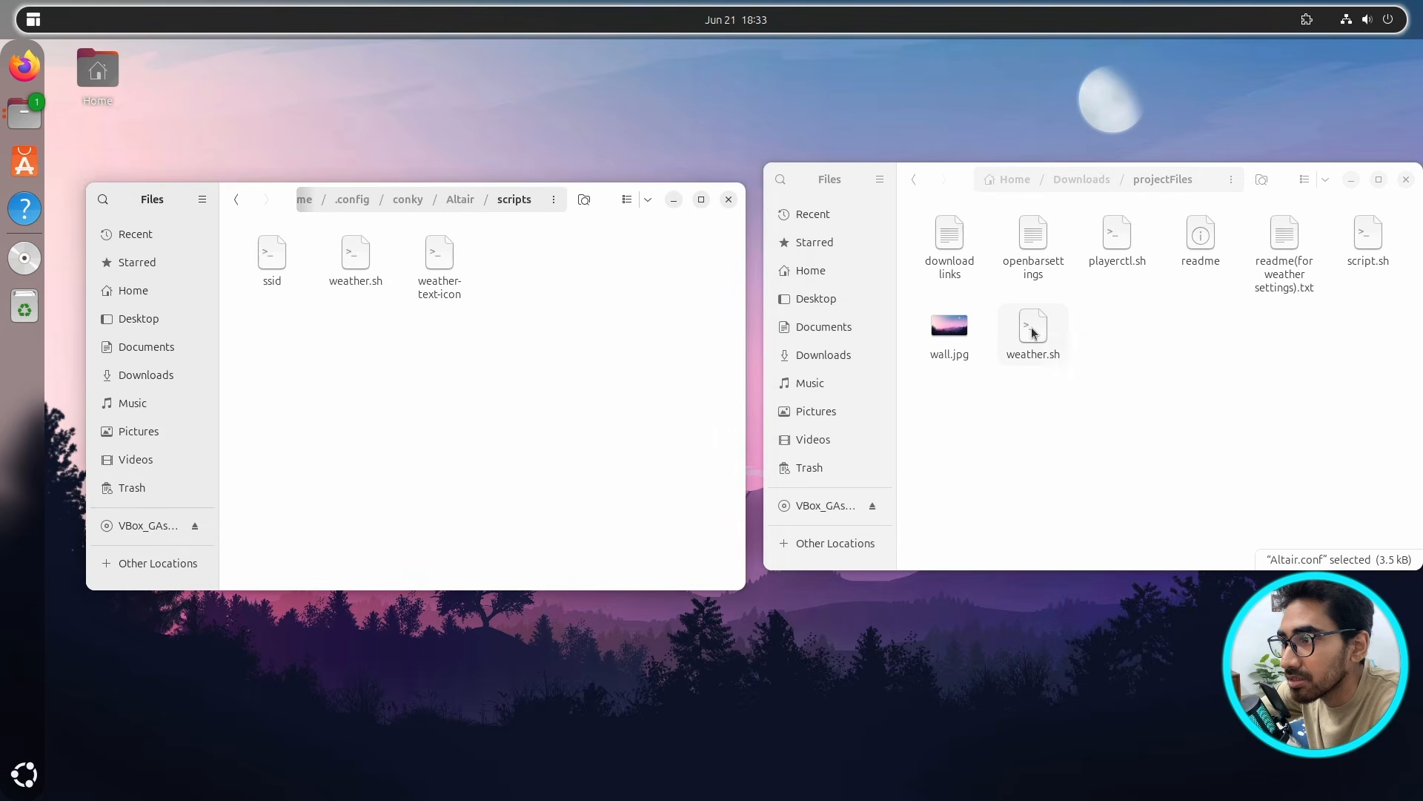
{"action": "left_click_drag", "start_coordinate": [1034, 332], "coordinate": [511, 393]}
{"action": "left_click", "coordinate": [493, 267]}
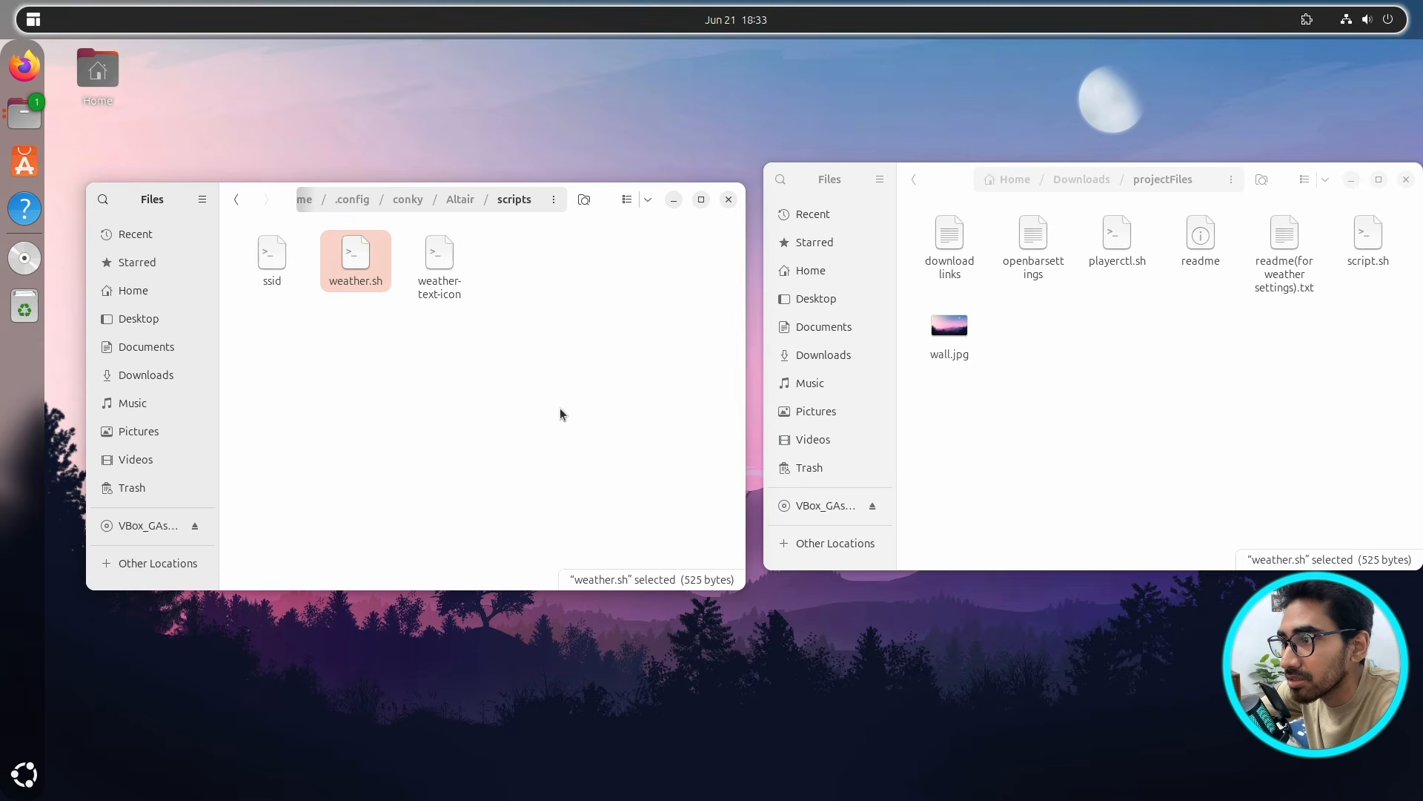
{"action": "left_click", "coordinate": [438, 370]}
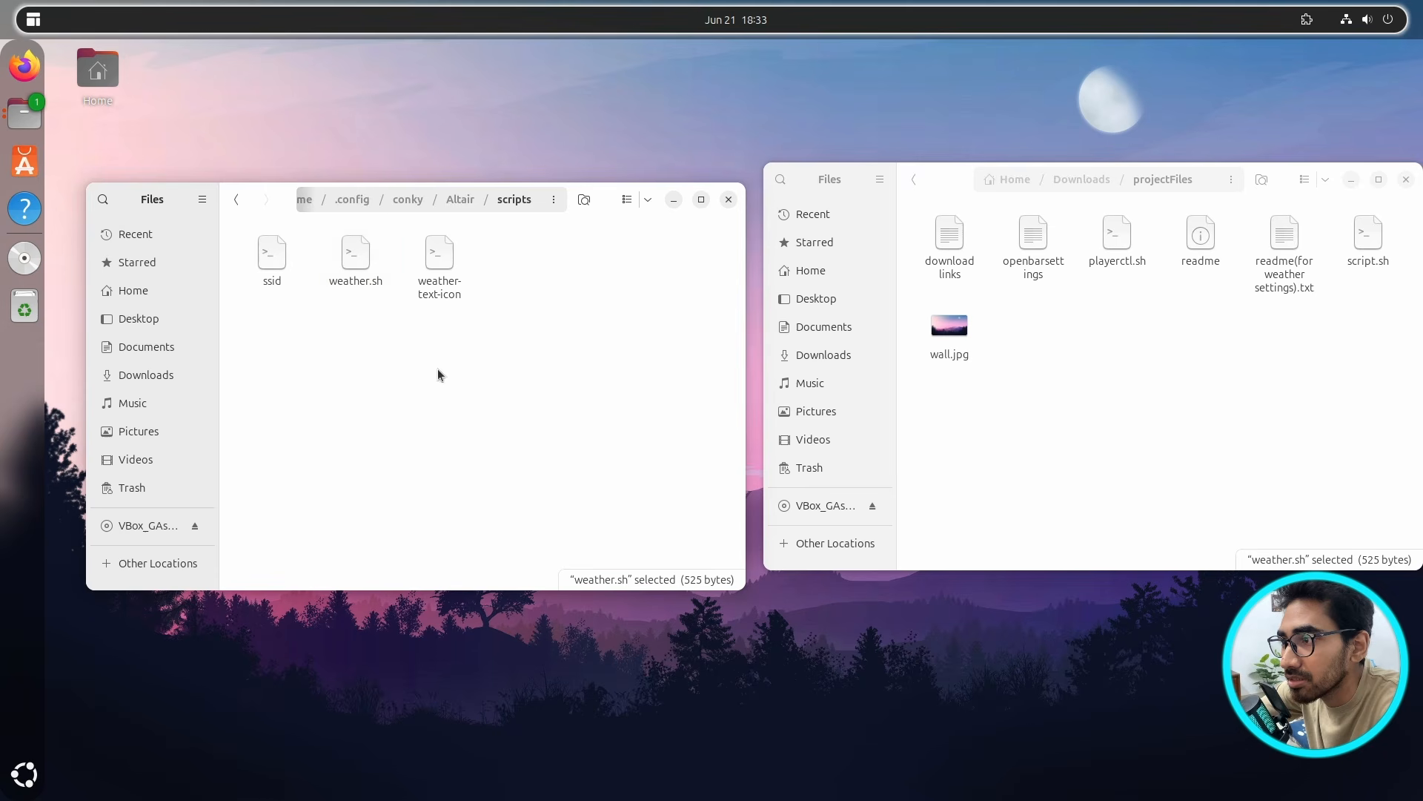
- Return the file window from the Altair scripts folder to the Home folder
{"action": "left_click", "coordinate": [241, 207]}
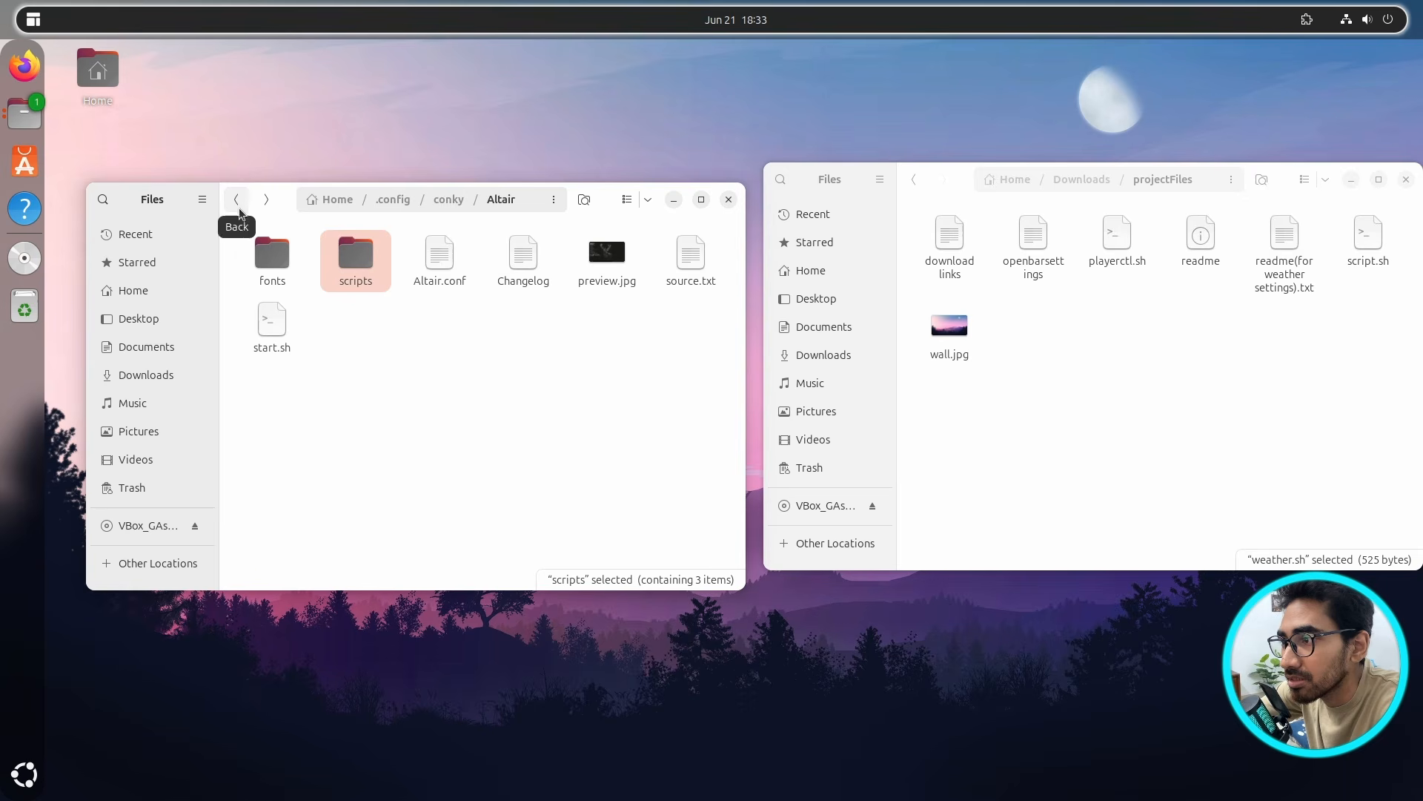
{"action": "double_click", "coordinate": [355, 255]}
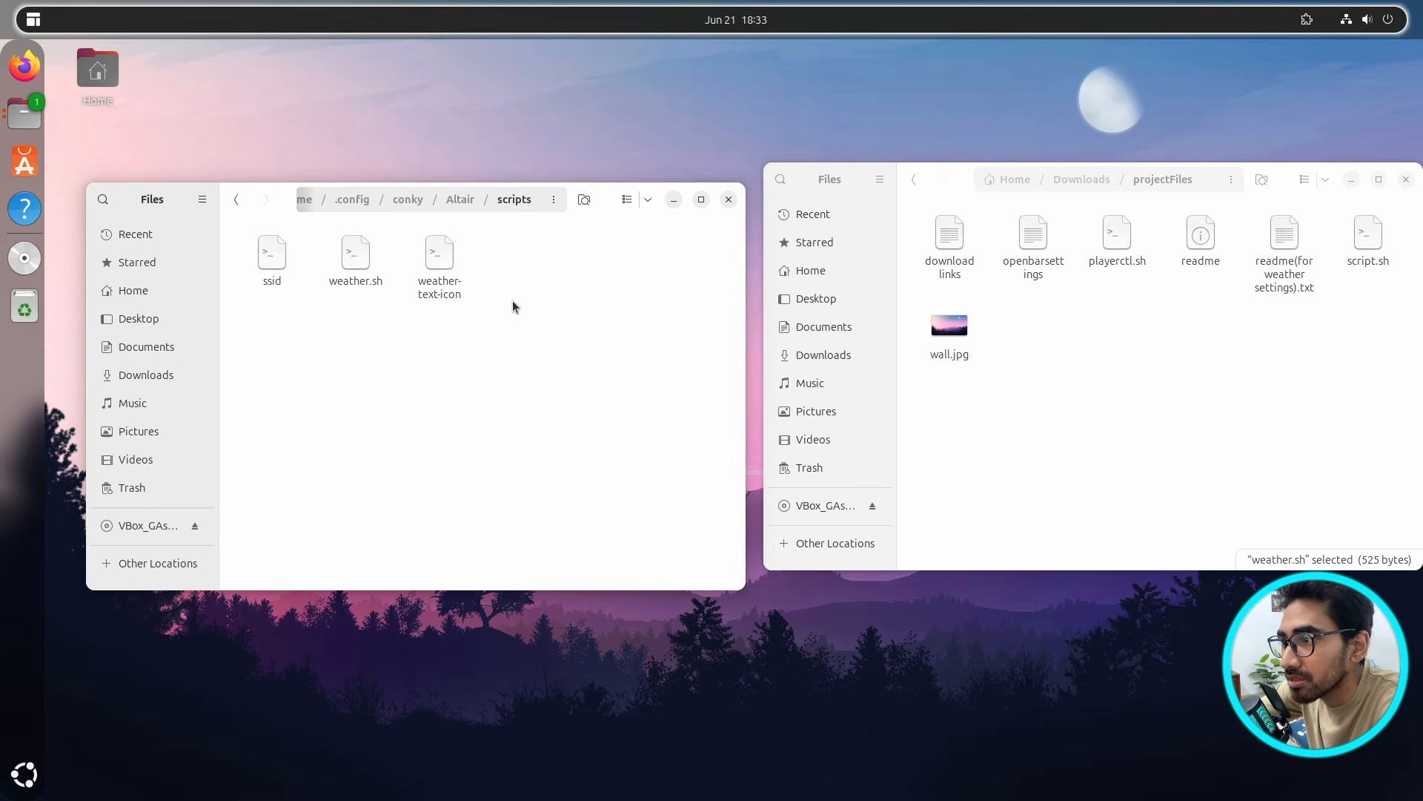
{"action": "left_click", "coordinate": [234, 200]}
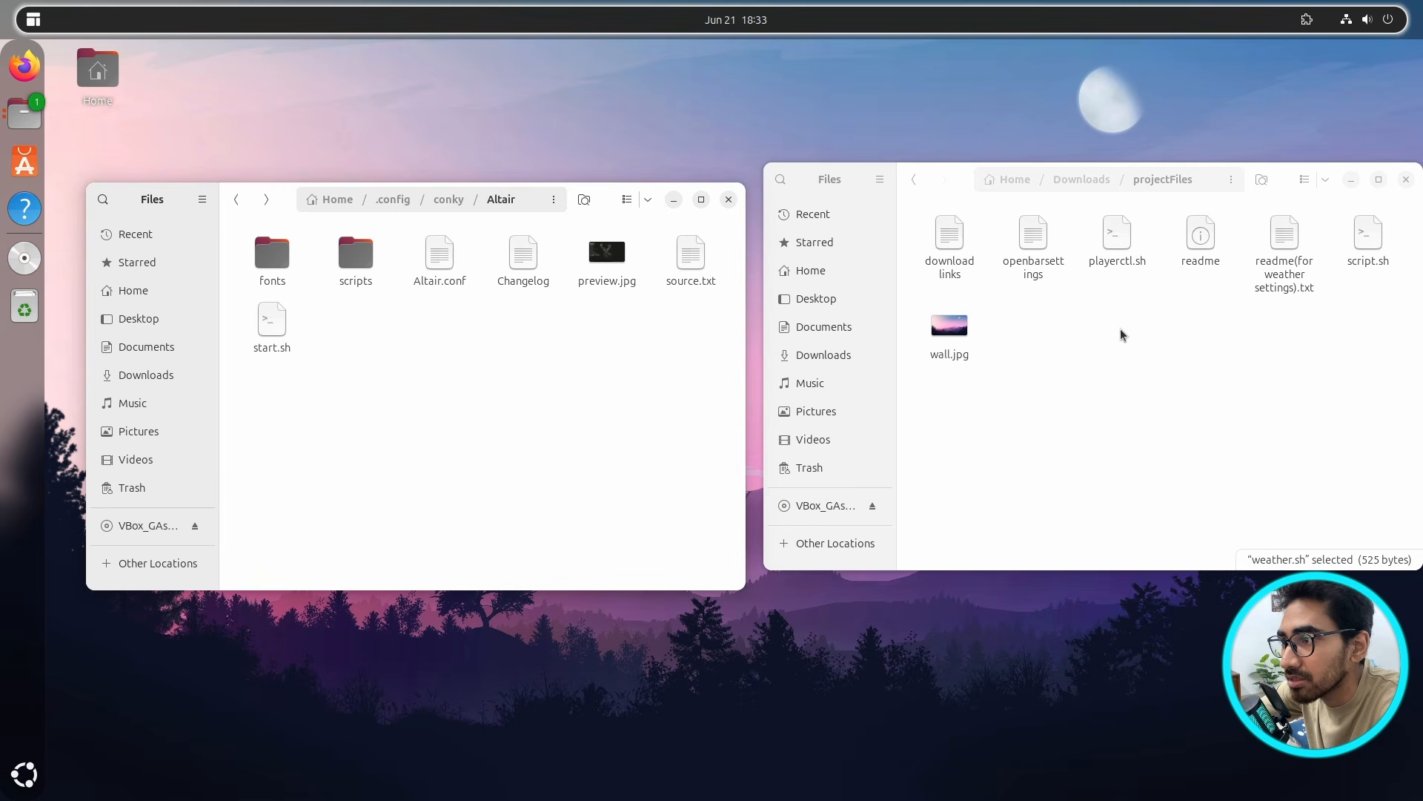
{"action": "left_click", "coordinate": [237, 201]}
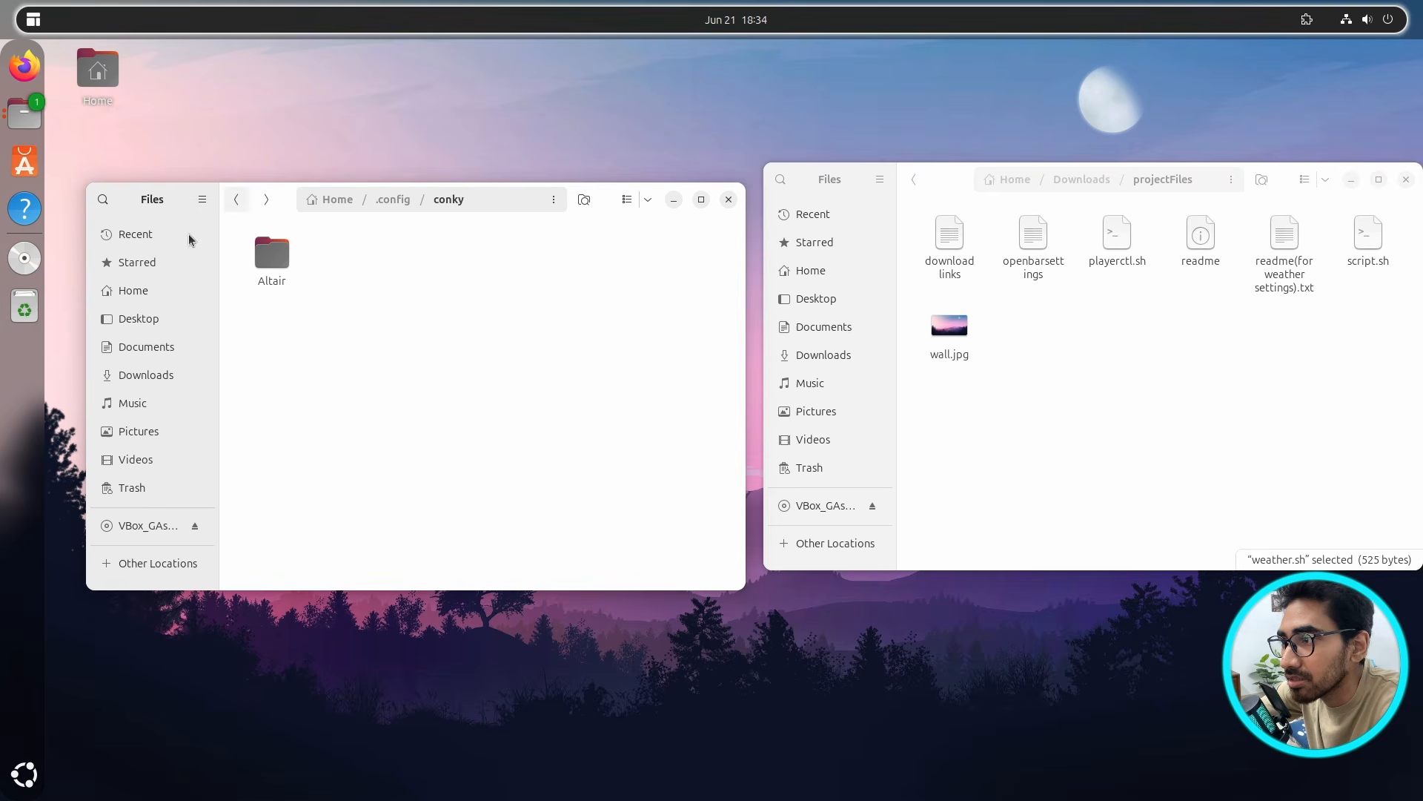
{"action": "left_click", "coordinate": [150, 300]}
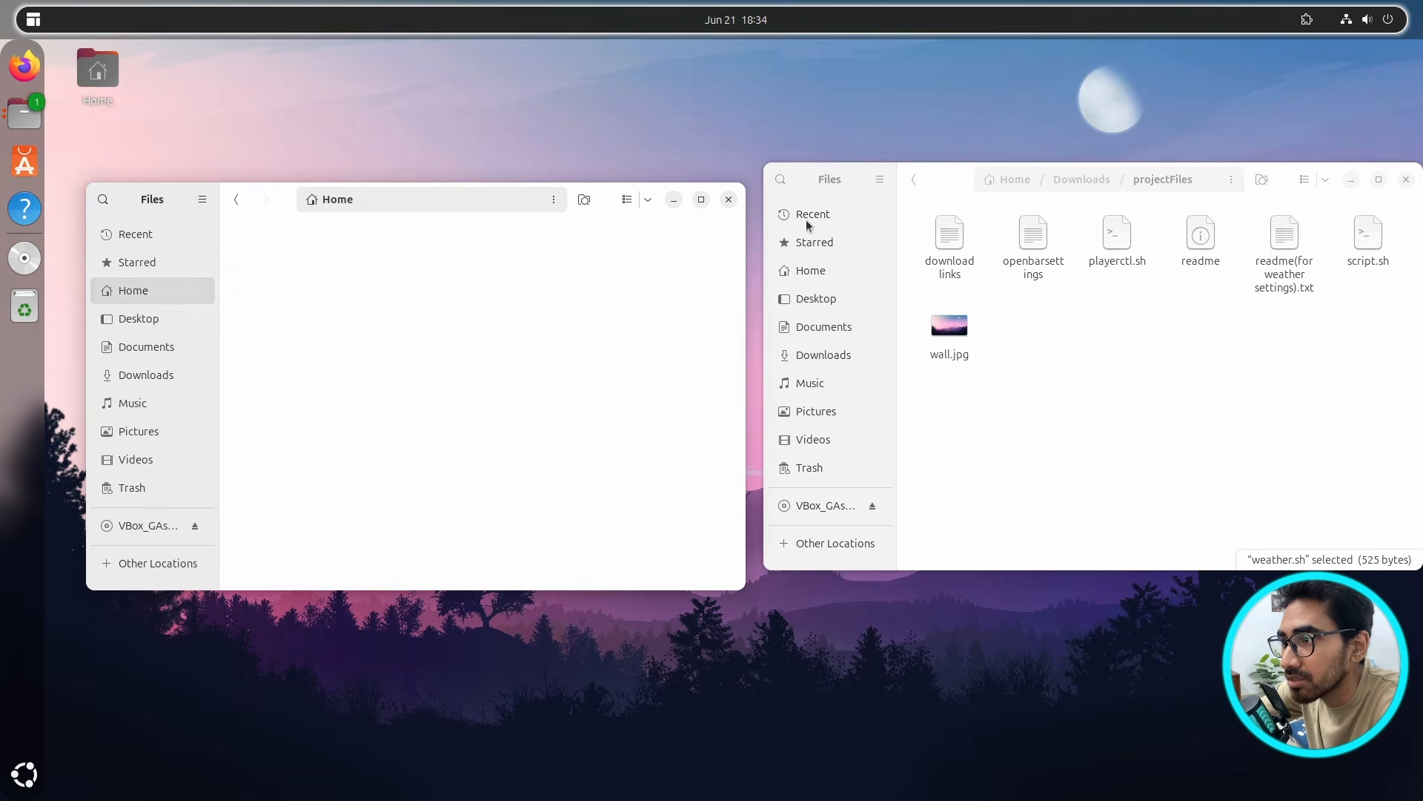
- Close the projectFiles window, then move the Home window to the middle of the desktop and minimize it
{"action": "left_click", "coordinate": [1407, 183]}
{"action": "left_click_drag", "start_coordinate": [605, 210], "coordinate": [959, 170]}
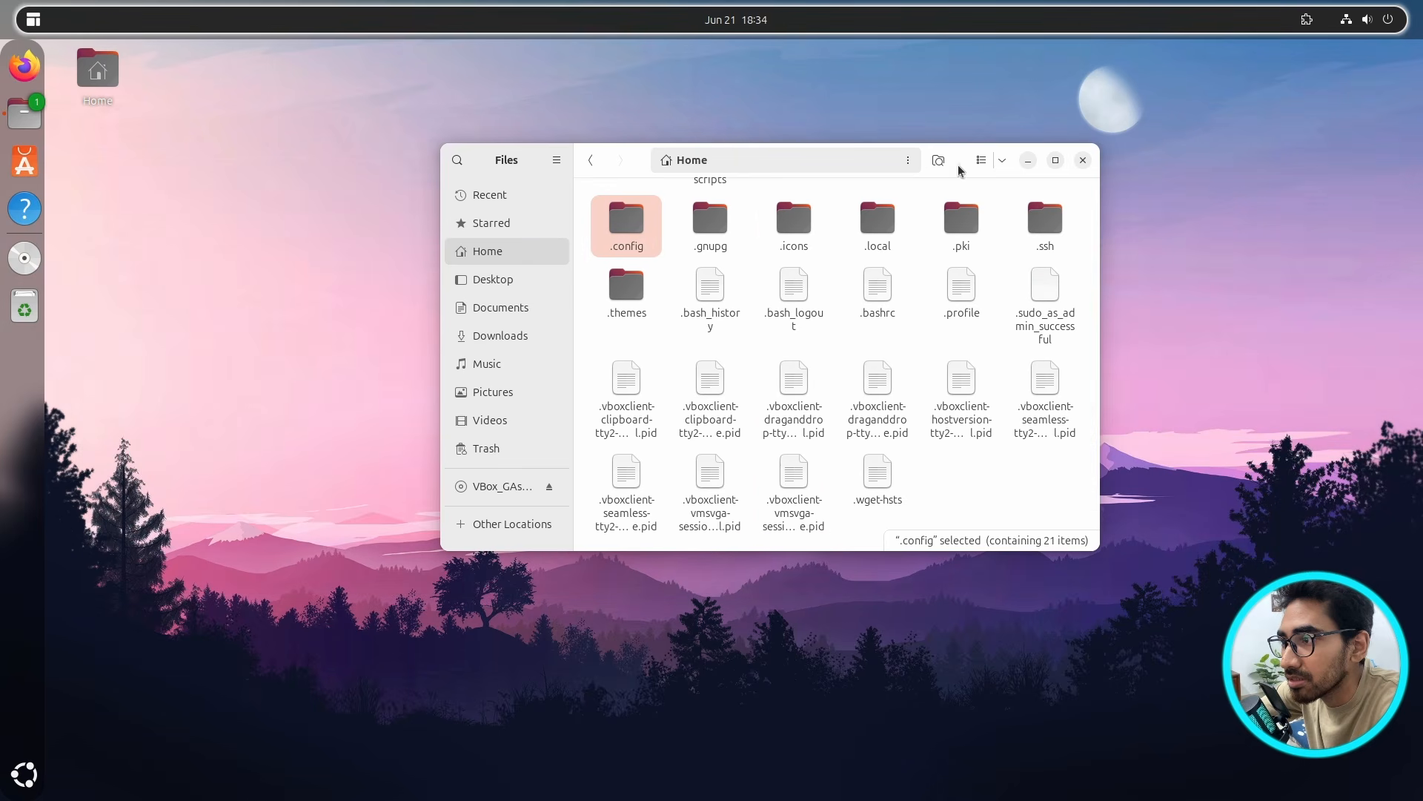
{"action": "left_click", "coordinate": [1006, 489]}
{"action": "scroll", "coordinate": [1011, 492], "scroll_direction": "up", "scroll_amount": 3}
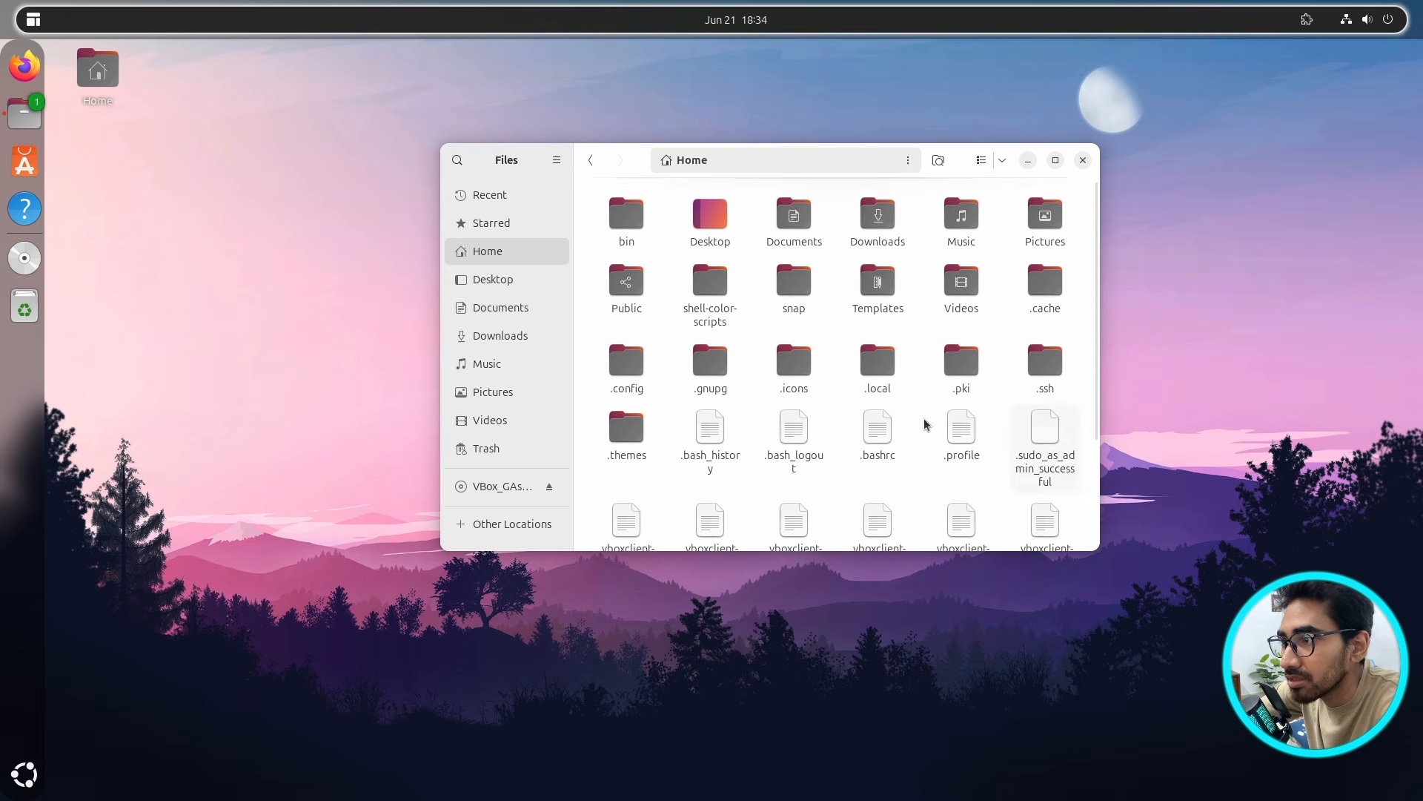
{"action": "left_click", "coordinate": [1030, 161]}
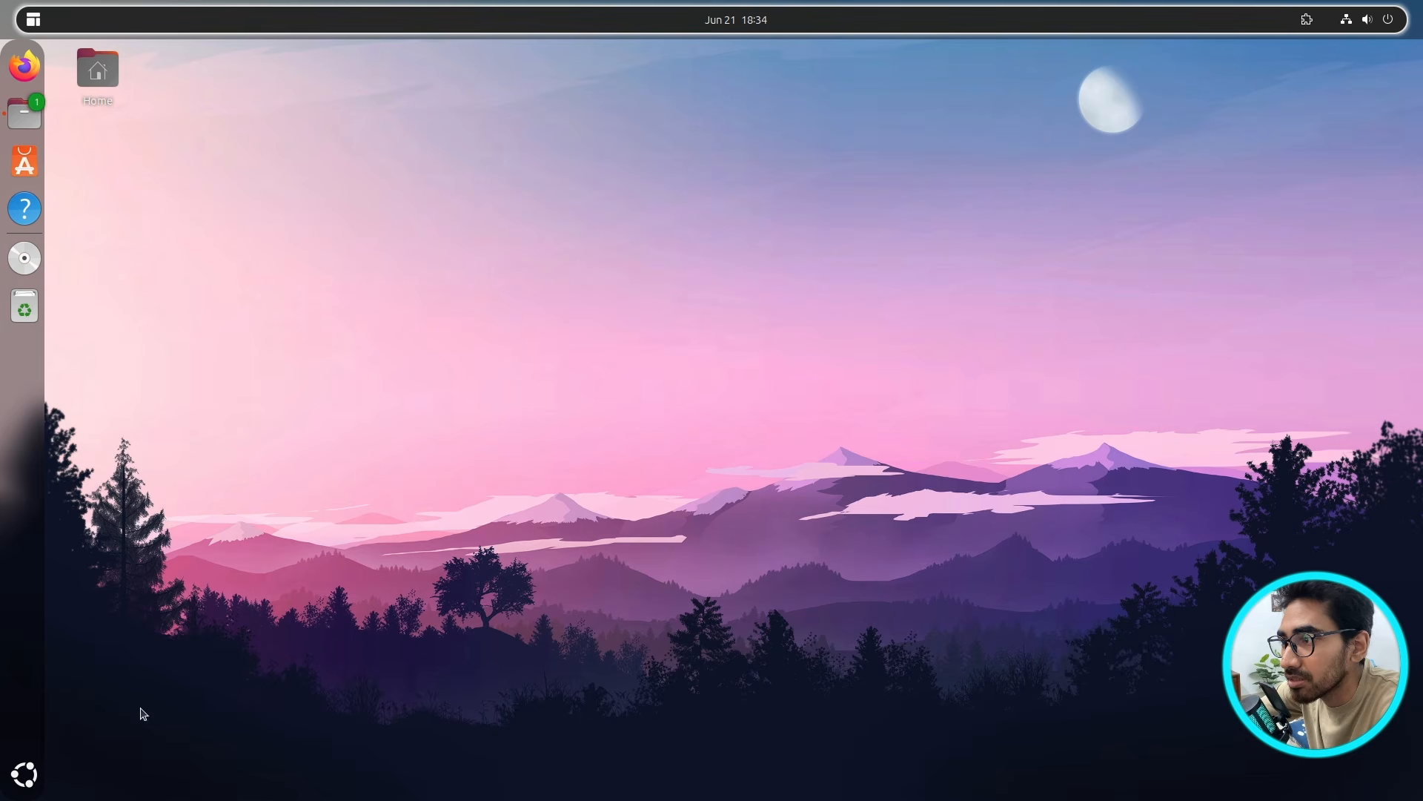
- Open the system's Ubuntu Desktop settings and set the dock's position on screen to Bottom
{"action": "right_click", "coordinate": [826, 300]}
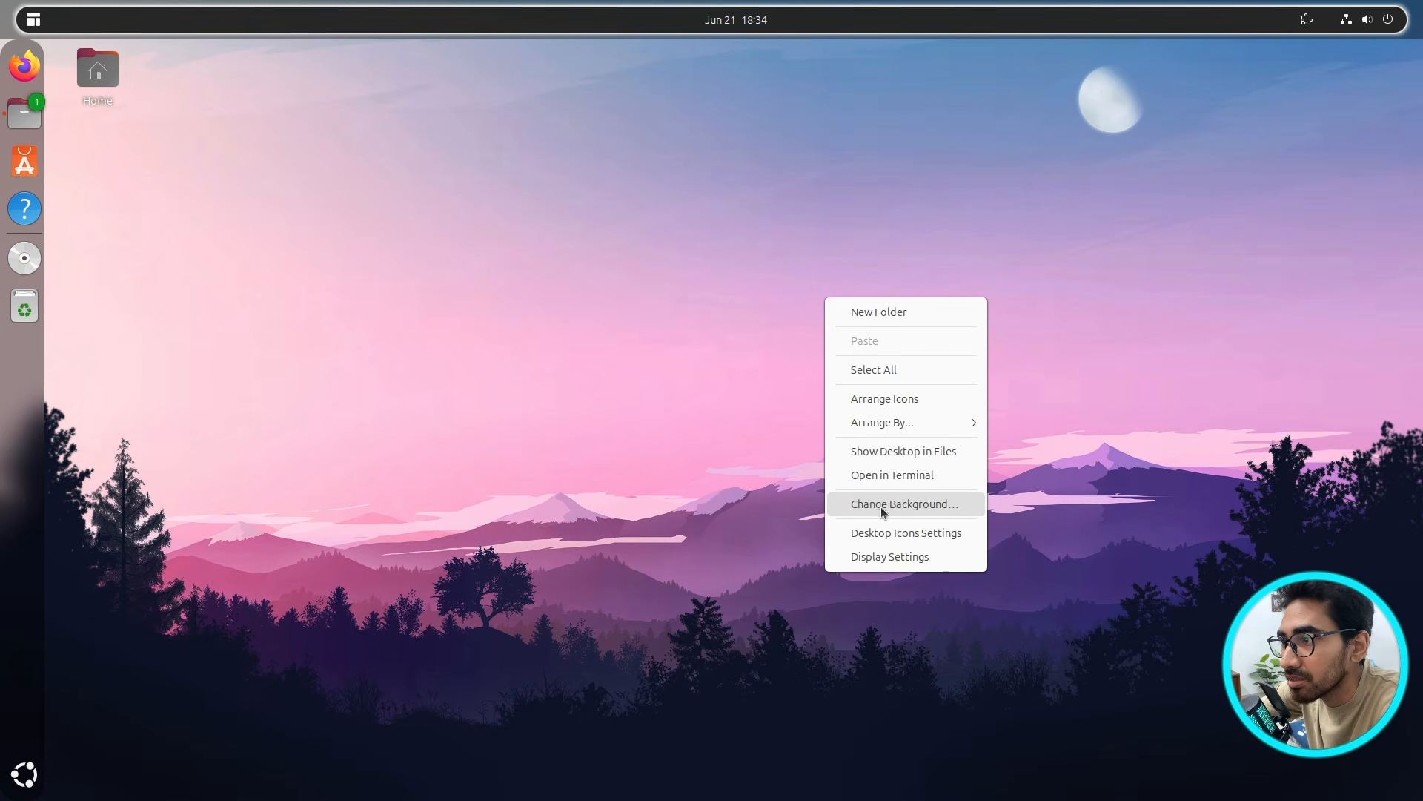
{"action": "left_click", "coordinate": [882, 561]}
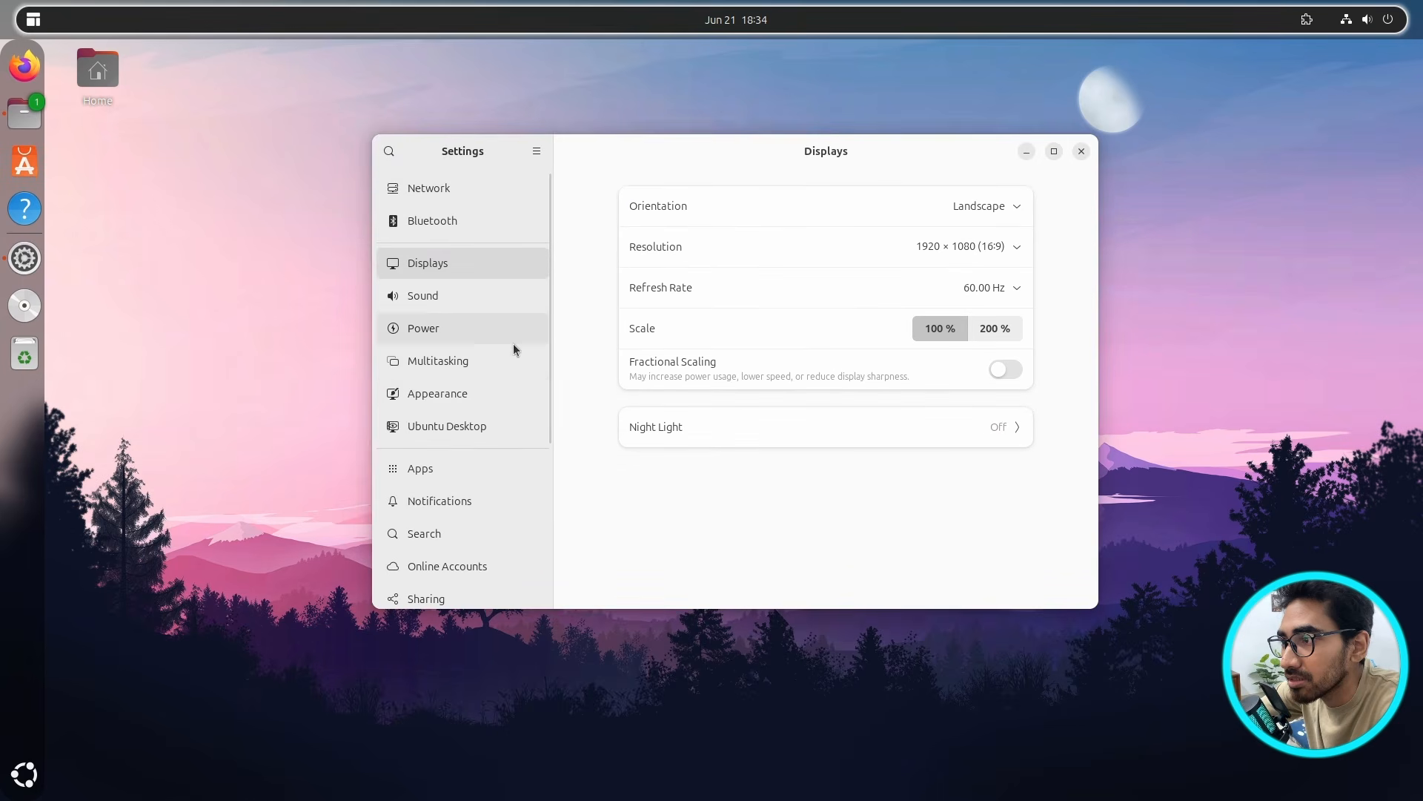
{"action": "left_click", "coordinate": [489, 397]}
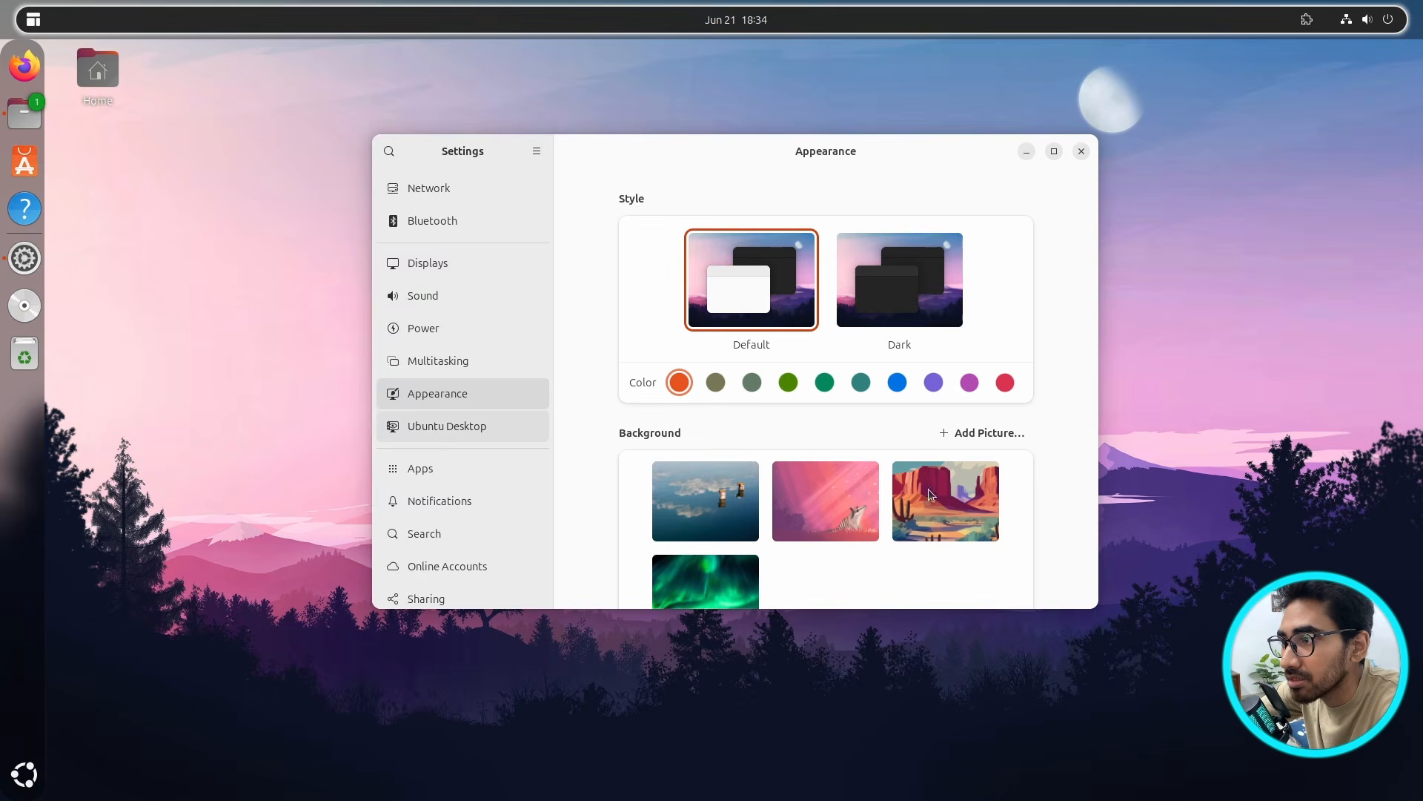
{"action": "left_click", "coordinate": [454, 427]}
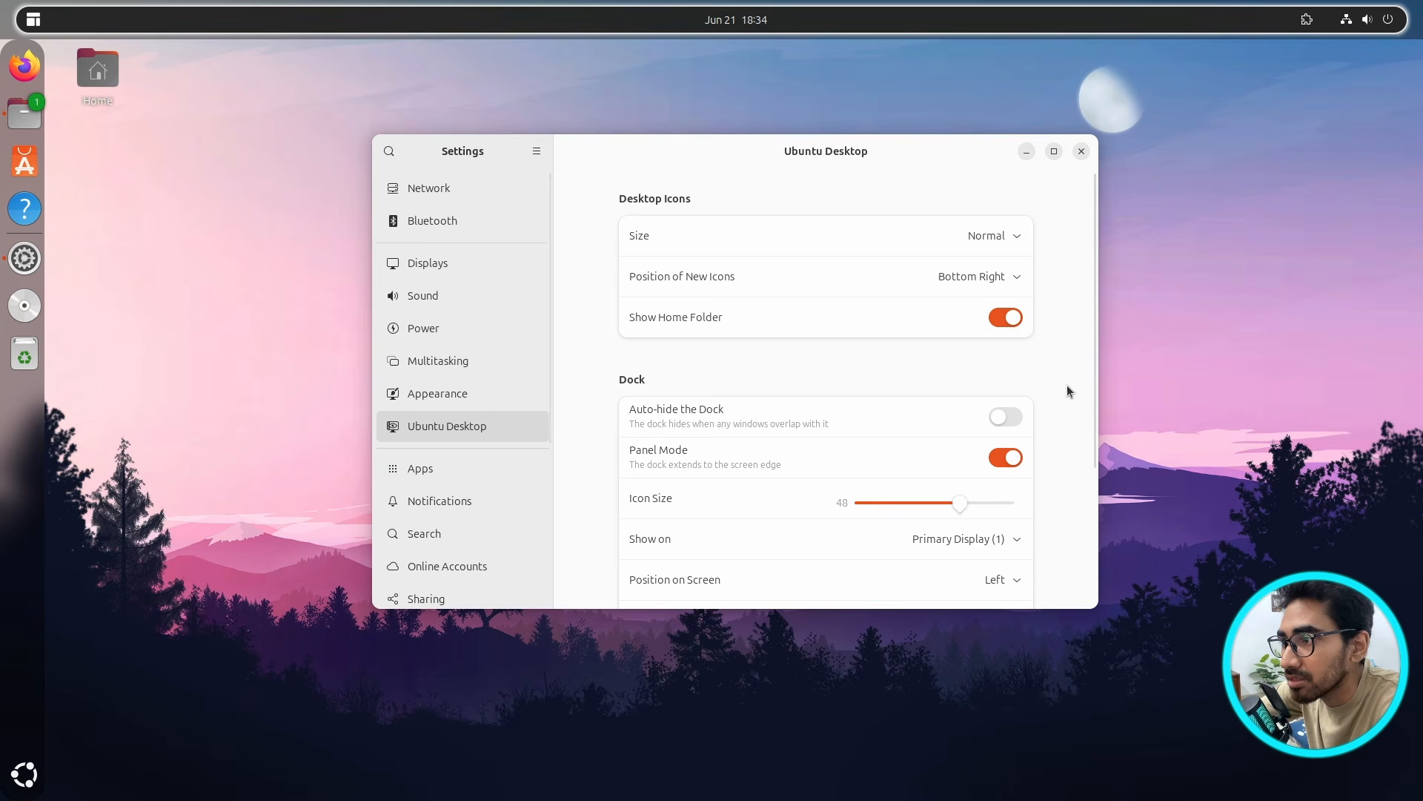
{"action": "scroll", "coordinate": [1070, 387], "scroll_direction": "down", "scroll_amount": 1}
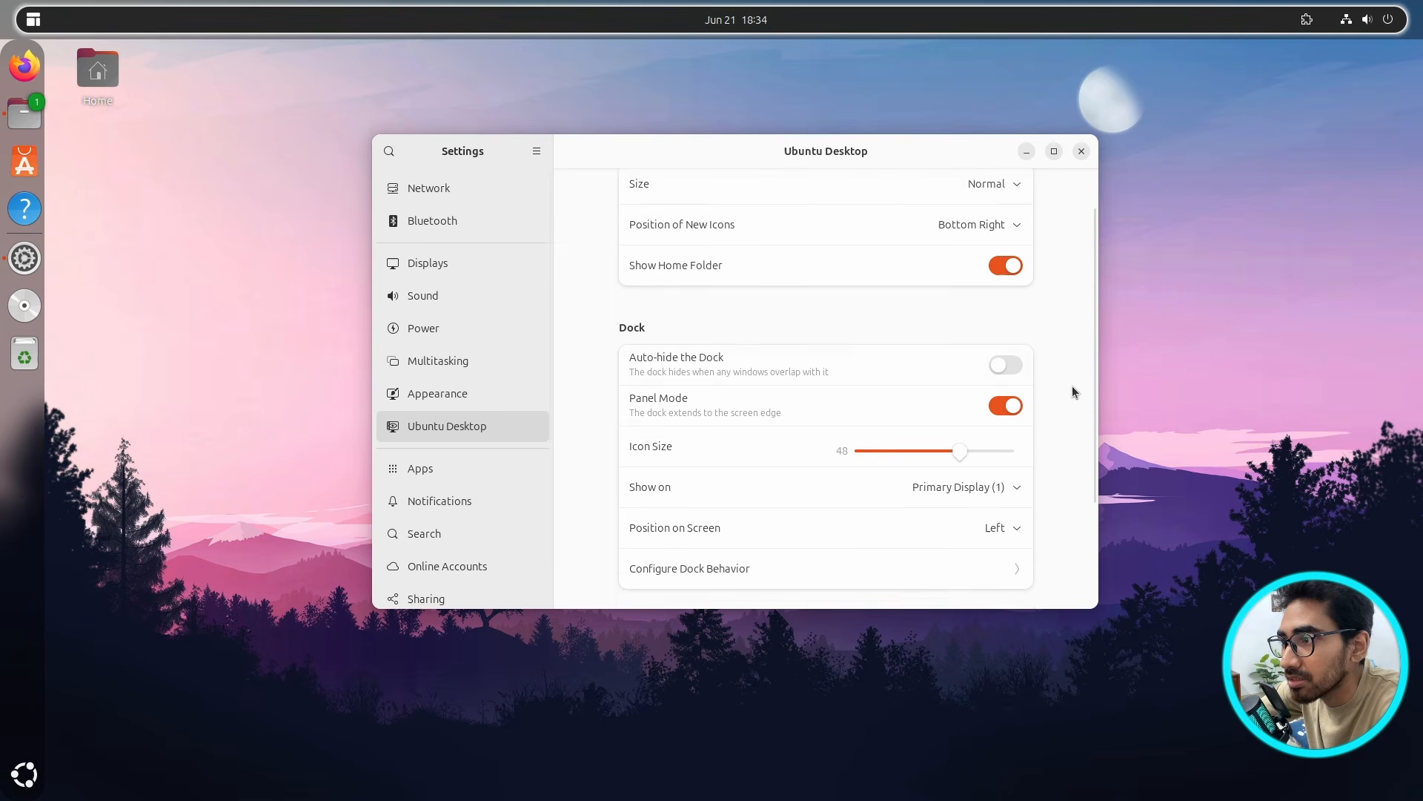
{"action": "left_click", "coordinate": [1014, 533]}
{"action": "left_click", "coordinate": [1023, 589]}
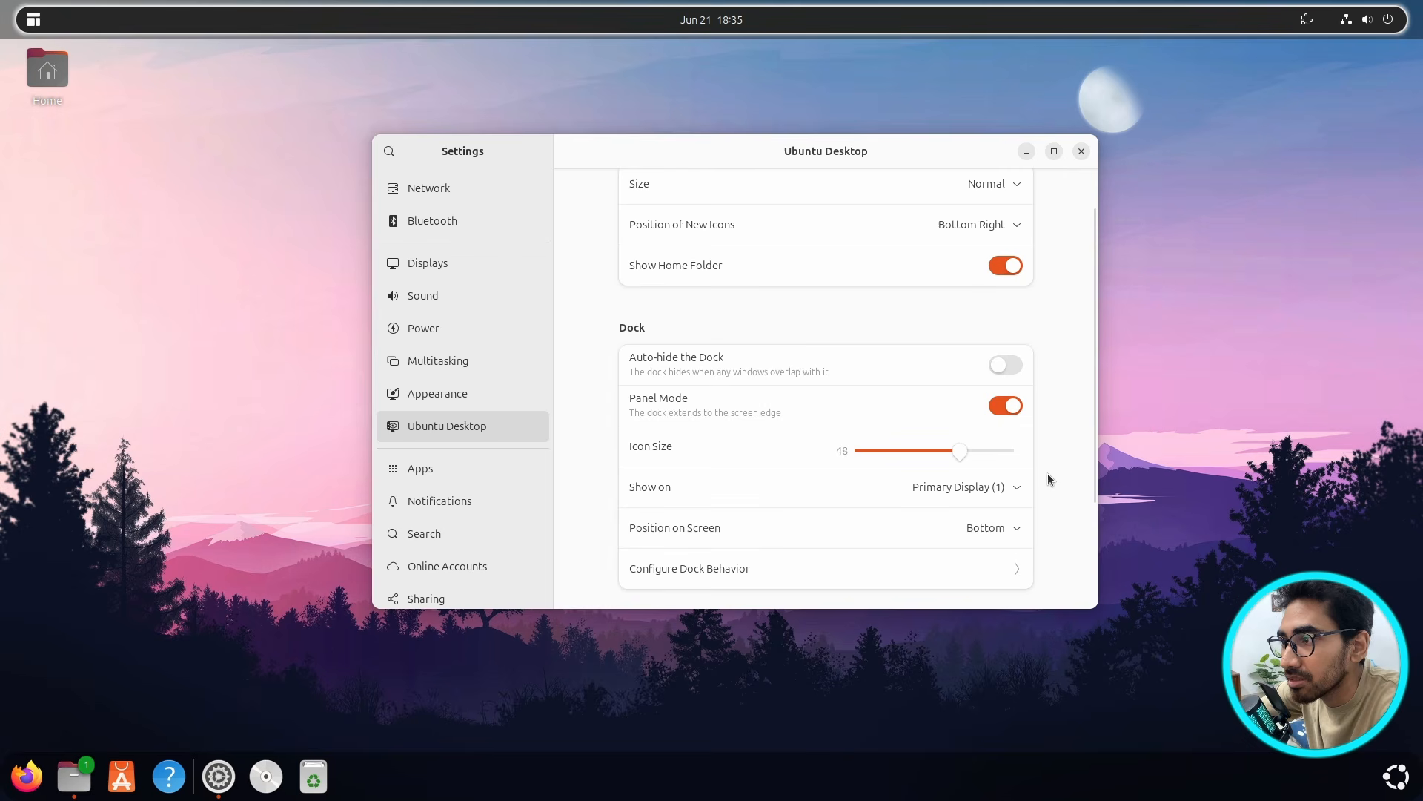
- Reduce the dock's icon size to 24
{"action": "scroll", "coordinate": [1047, 474], "scroll_direction": "down", "scroll_amount": 3}
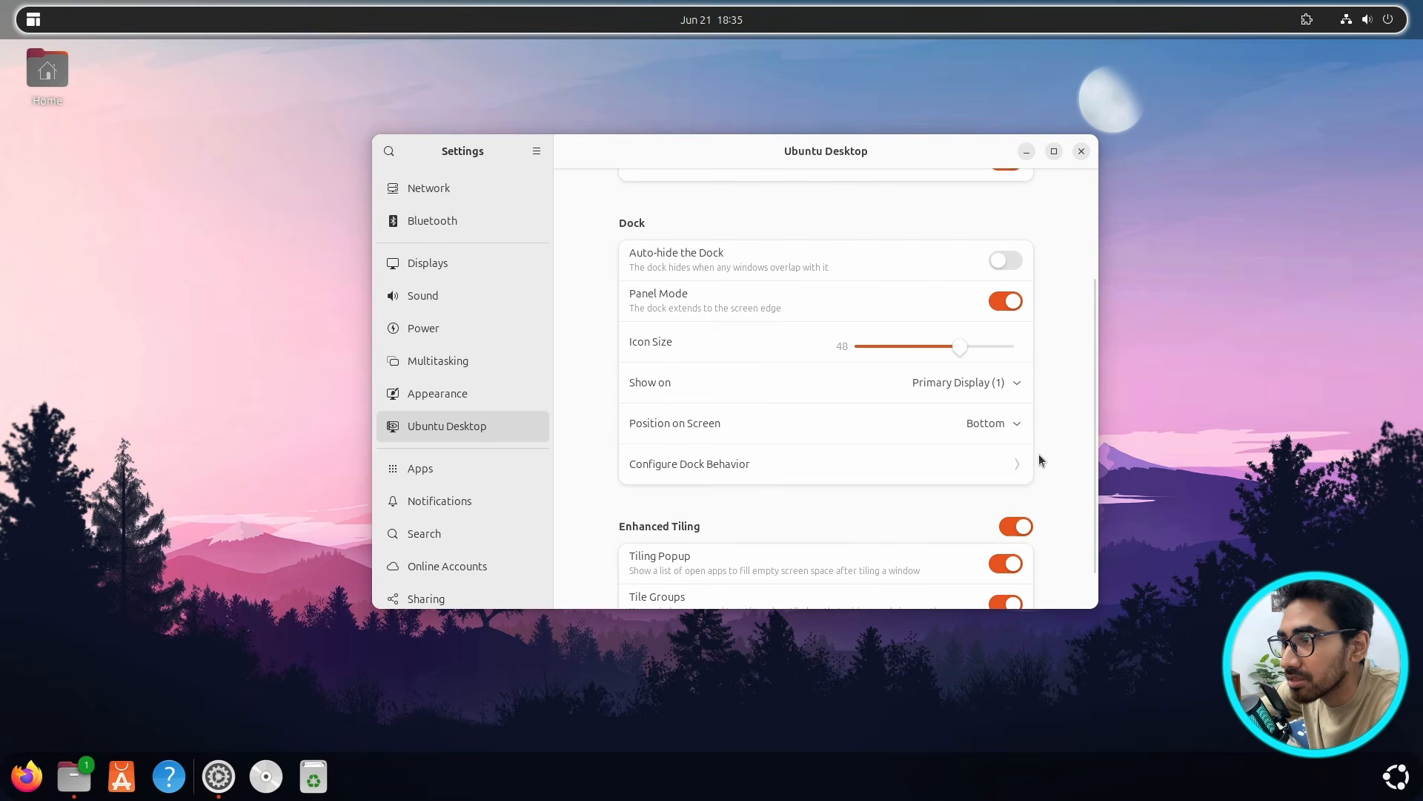
{"action": "scroll", "coordinate": [1046, 457], "scroll_direction": "up", "scroll_amount": 1}
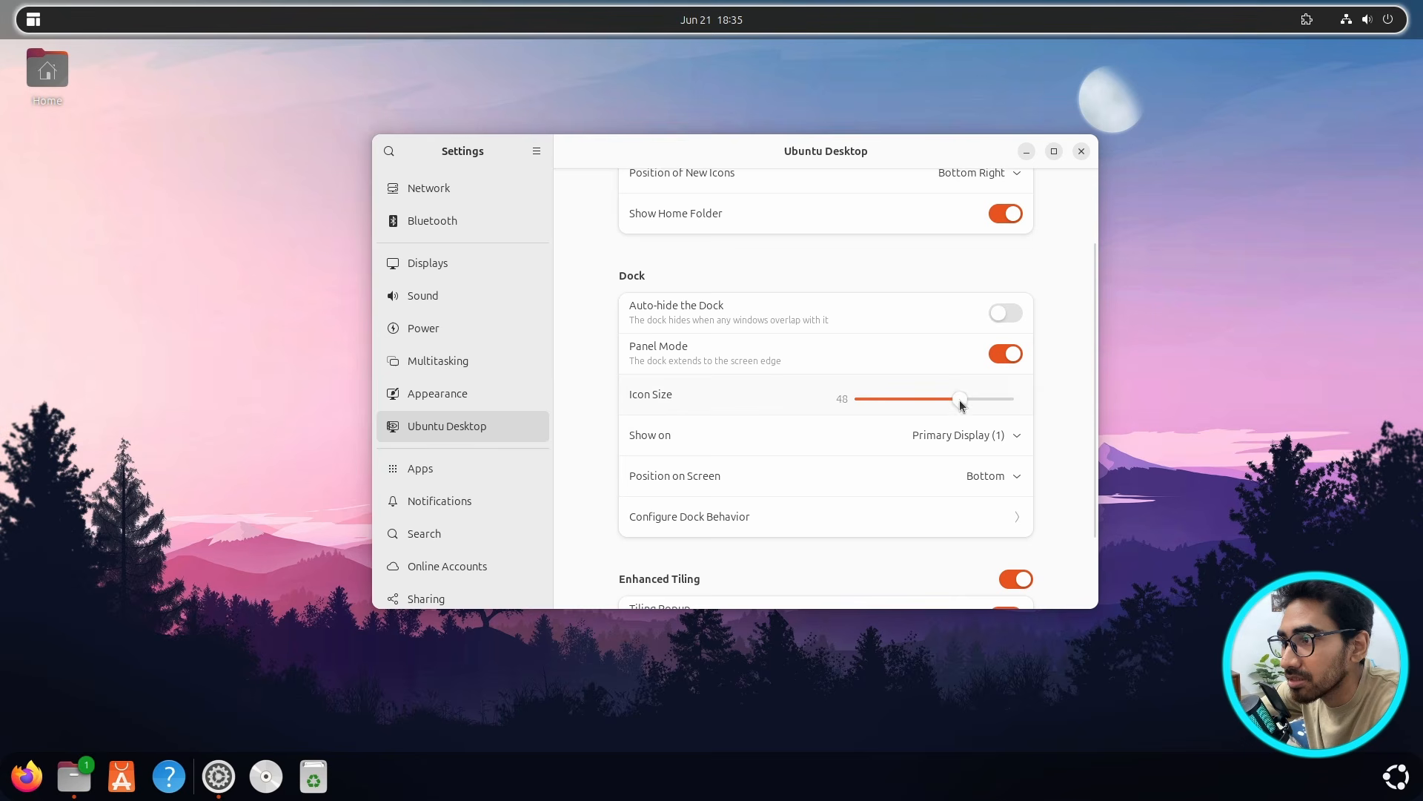
{"action": "left_click_drag", "start_coordinate": [962, 404], "coordinate": [888, 404]}
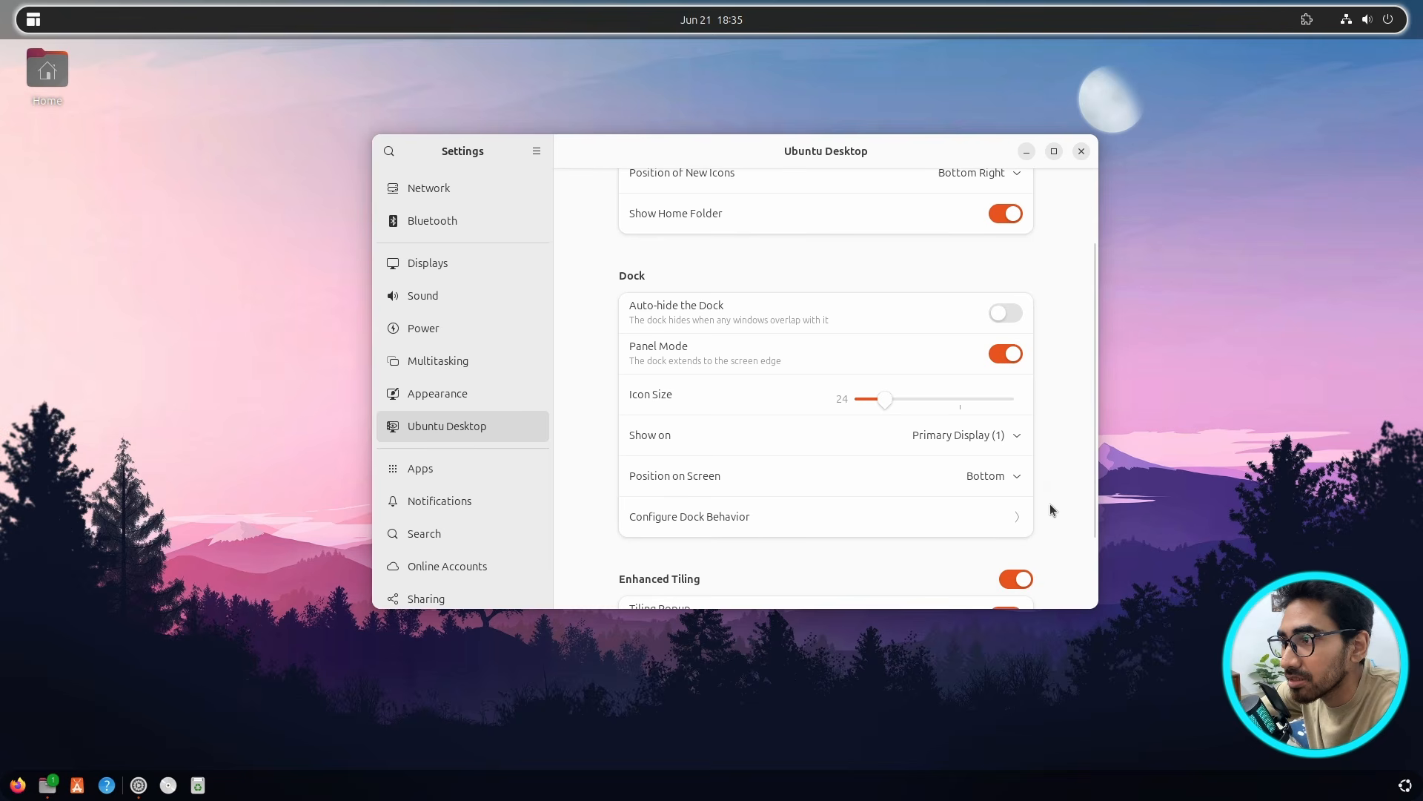
{"action": "scroll", "coordinate": [1053, 519], "scroll_direction": "down", "scroll_amount": 1}
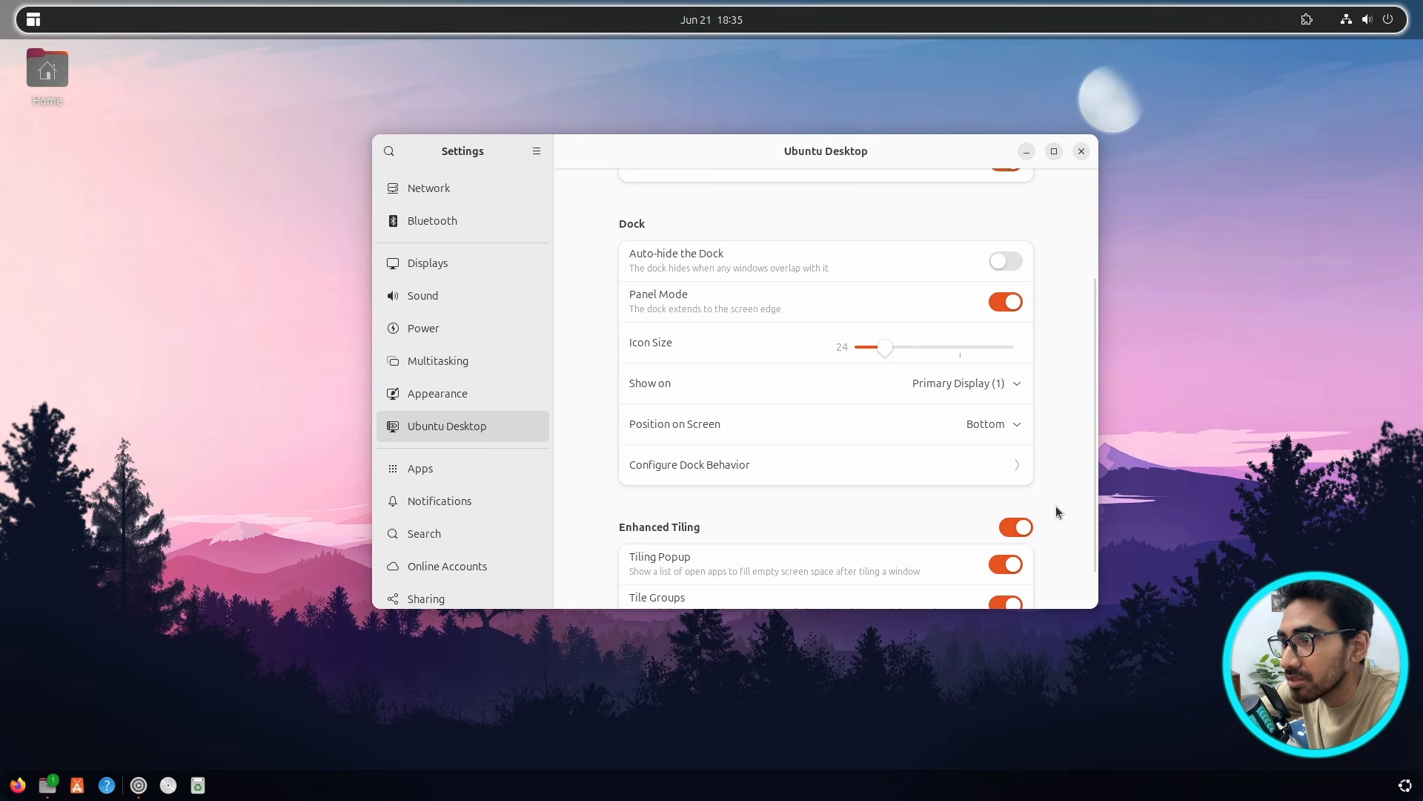
{"action": "scroll", "coordinate": [1059, 508], "scroll_direction": "down", "scroll_amount": 1}
{"action": "scroll", "coordinate": [1062, 504], "scroll_direction": "up", "scroll_amount": 2}
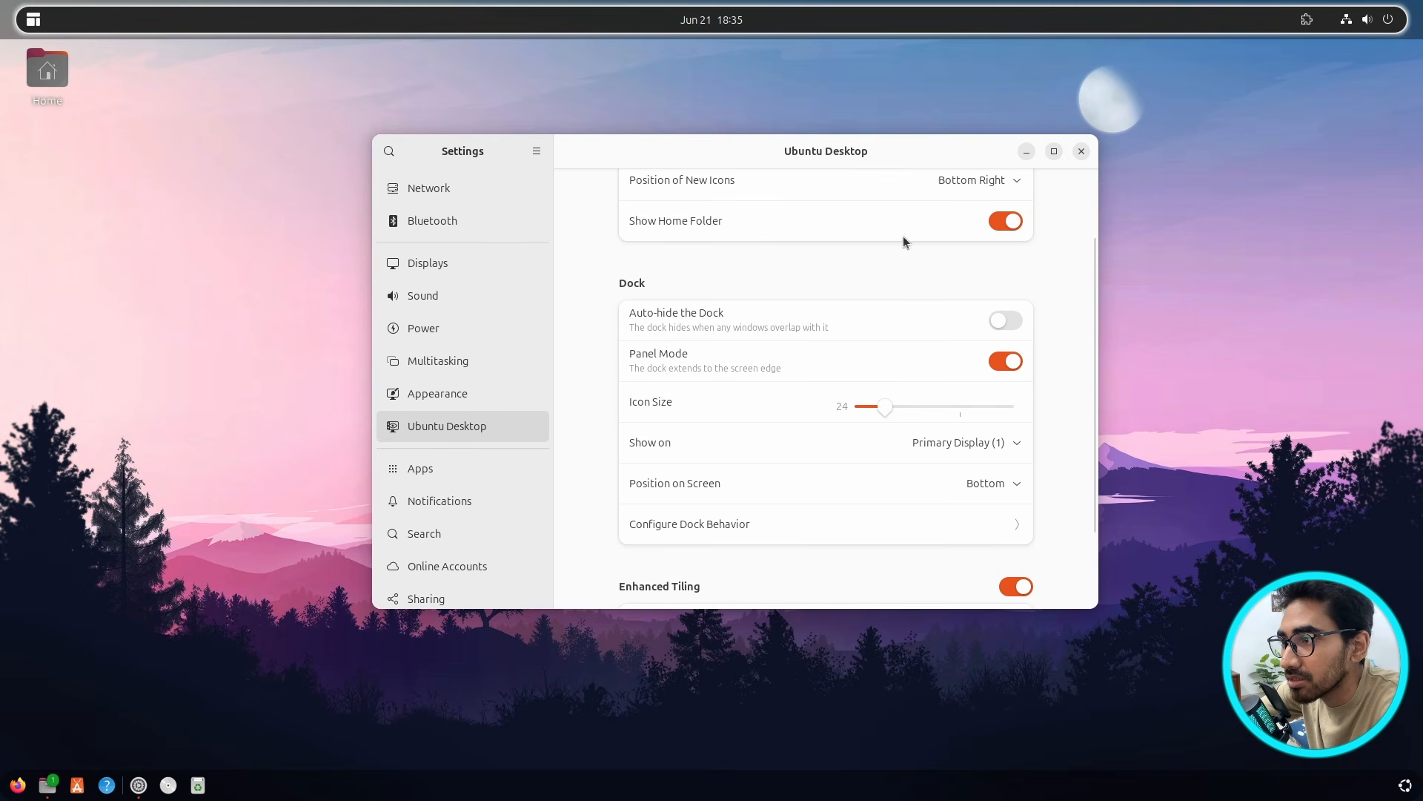
{"action": "scroll", "coordinate": [1063, 237], "scroll_direction": "up", "scroll_amount": 1}
{"action": "scroll", "coordinate": [1031, 337], "scroll_direction": "up", "scroll_amount": 1}
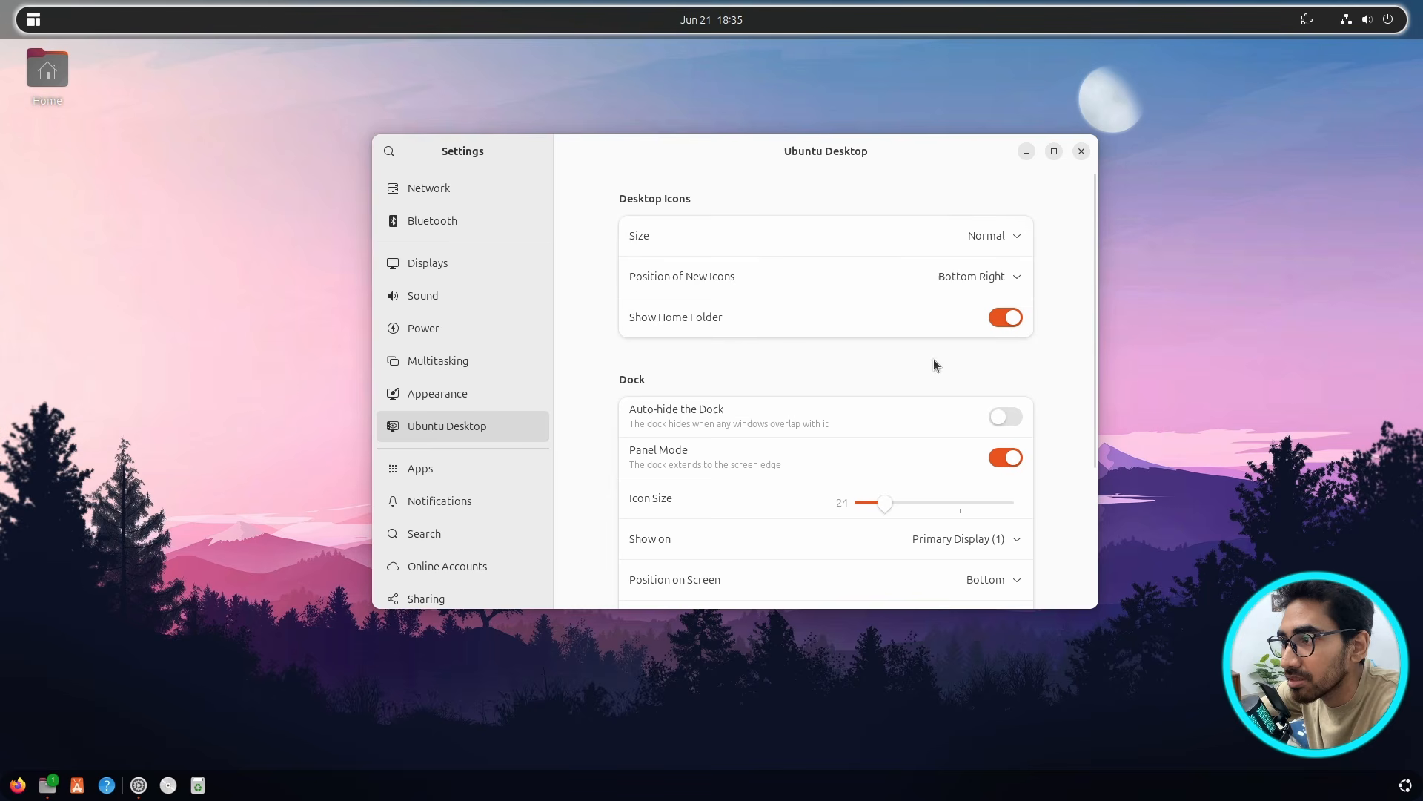
- Switch the system appearance style to Dark and close Settings
{"action": "left_click", "coordinate": [459, 396]}
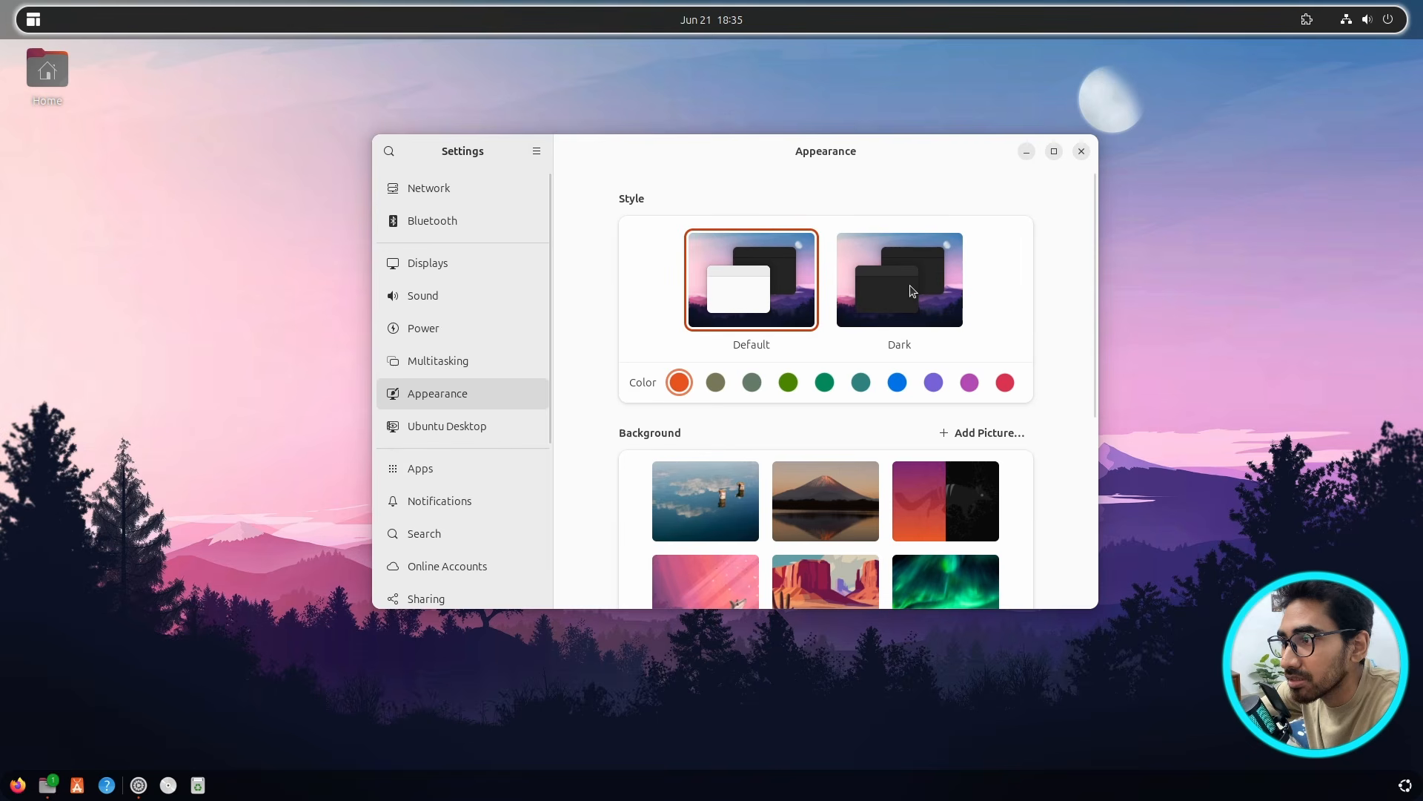
{"action": "left_click", "coordinate": [912, 290]}
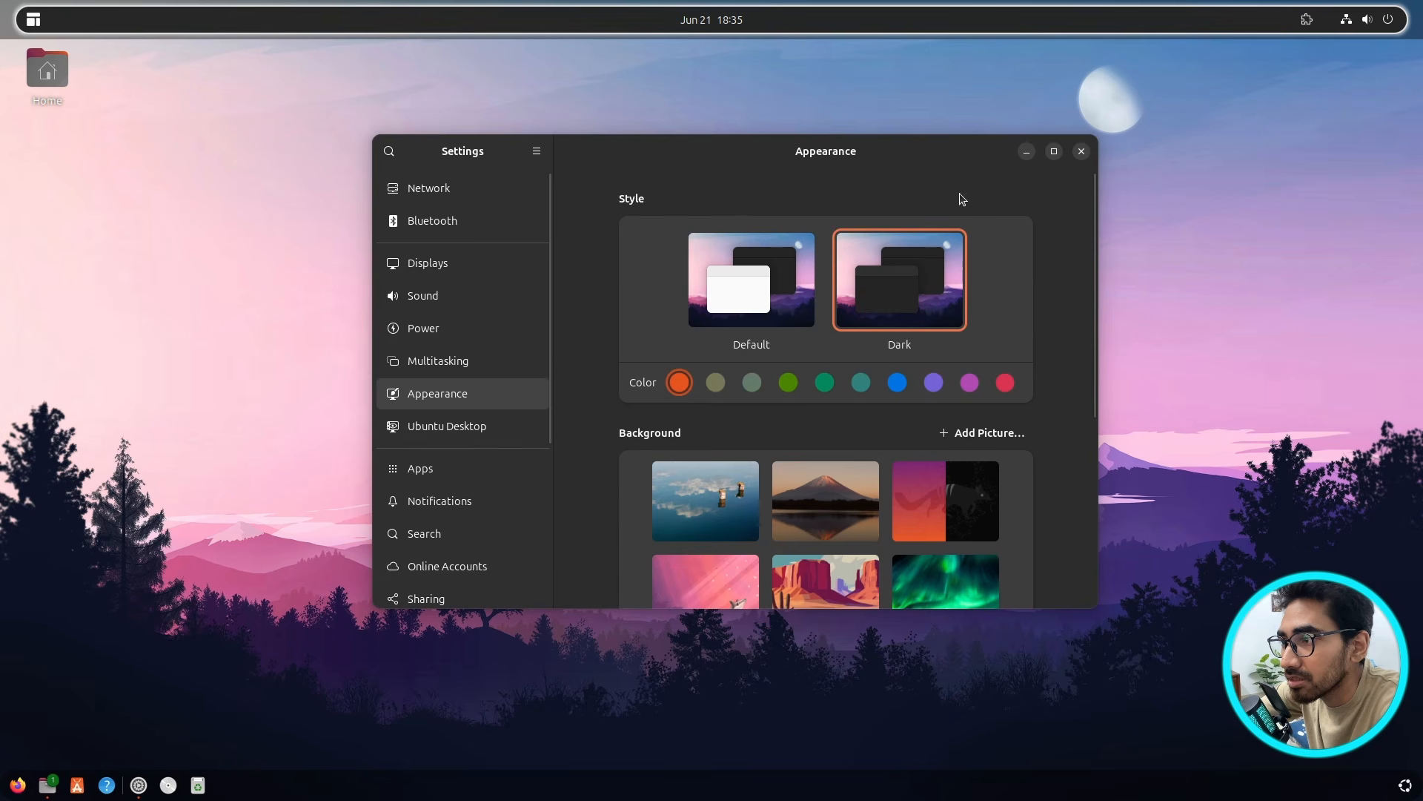
{"action": "left_click", "coordinate": [1082, 151]}
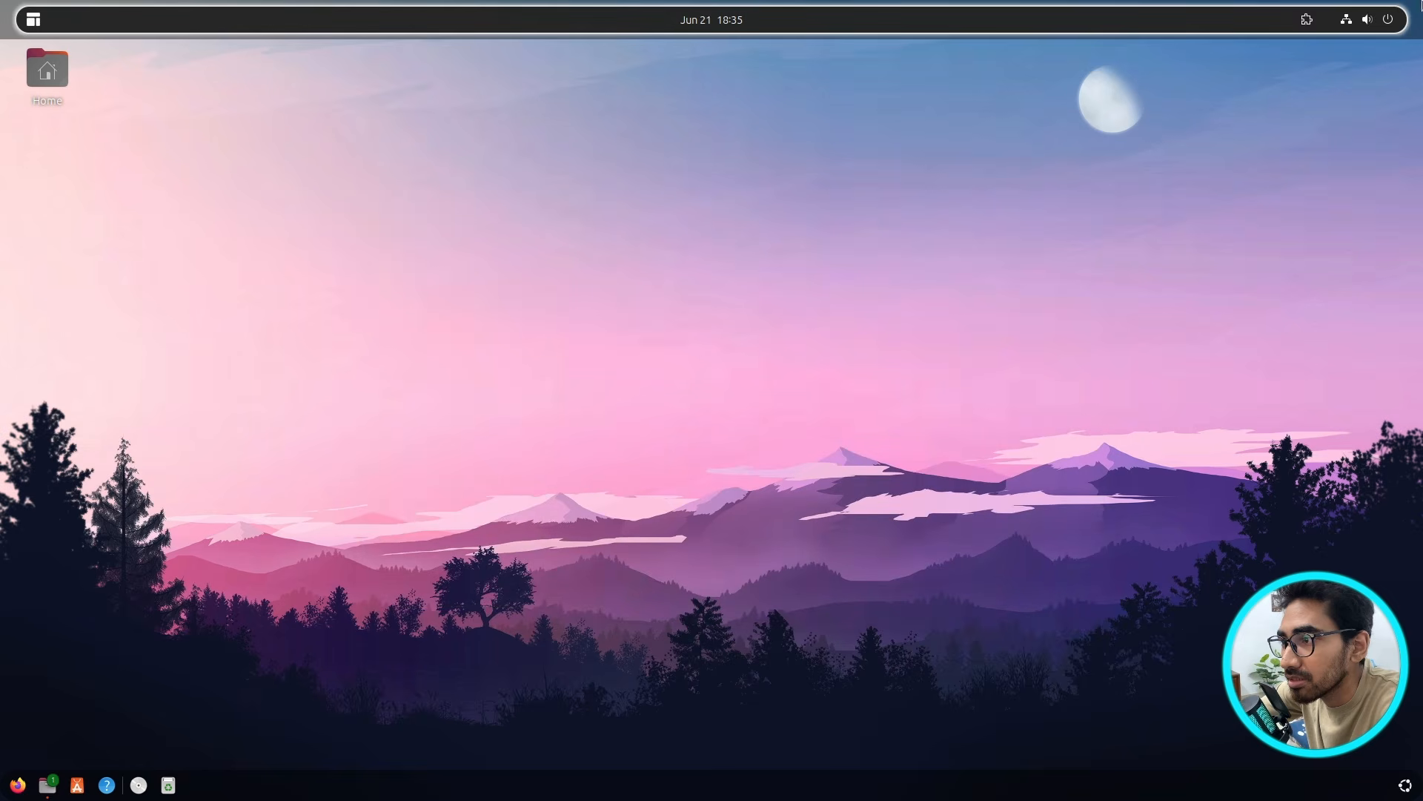
- Turn off Show Home Folder in the desktop icons settings and close Settings
{"action": "left_click", "coordinate": [1307, 20]}
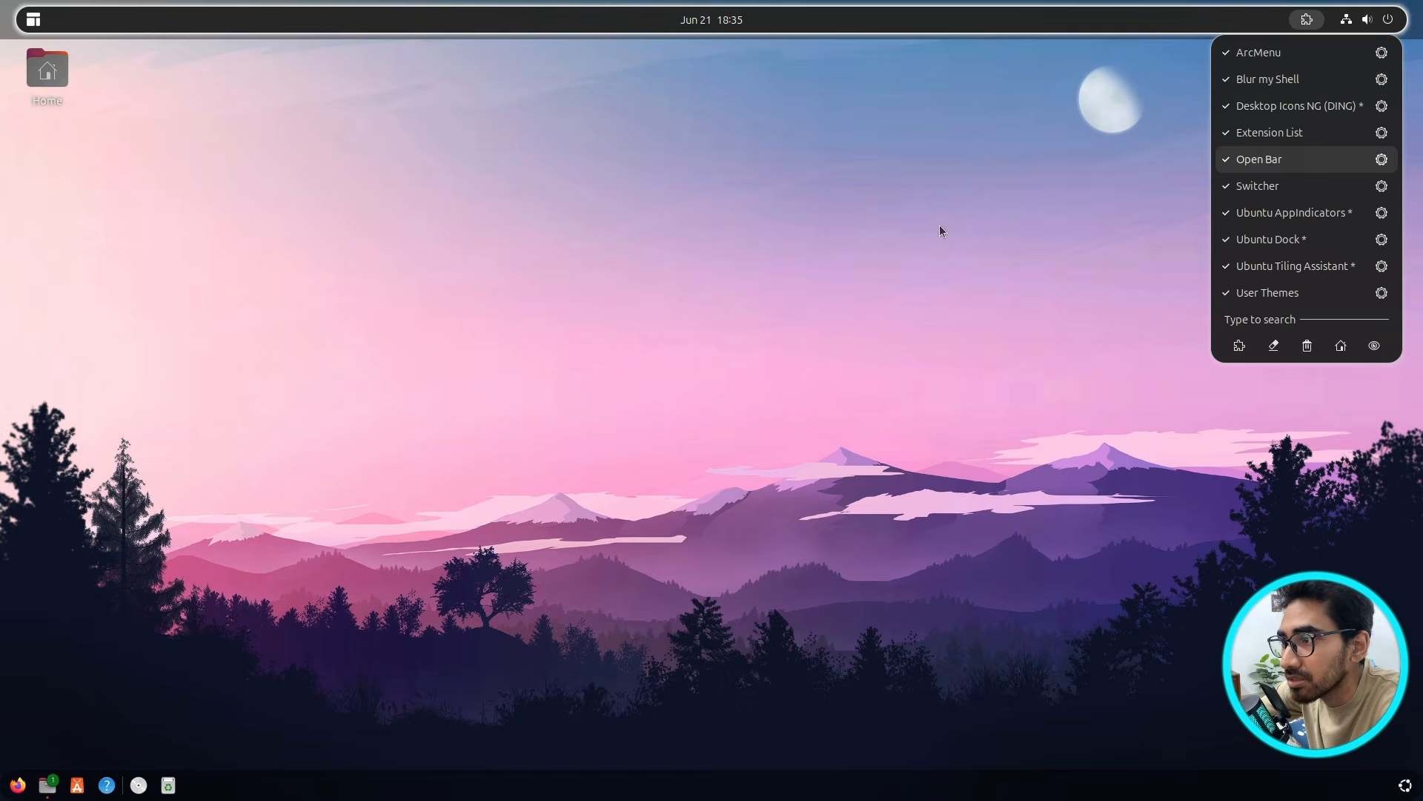
{"action": "left_click", "coordinate": [701, 291]}
{"action": "right_click", "coordinate": [701, 291]}
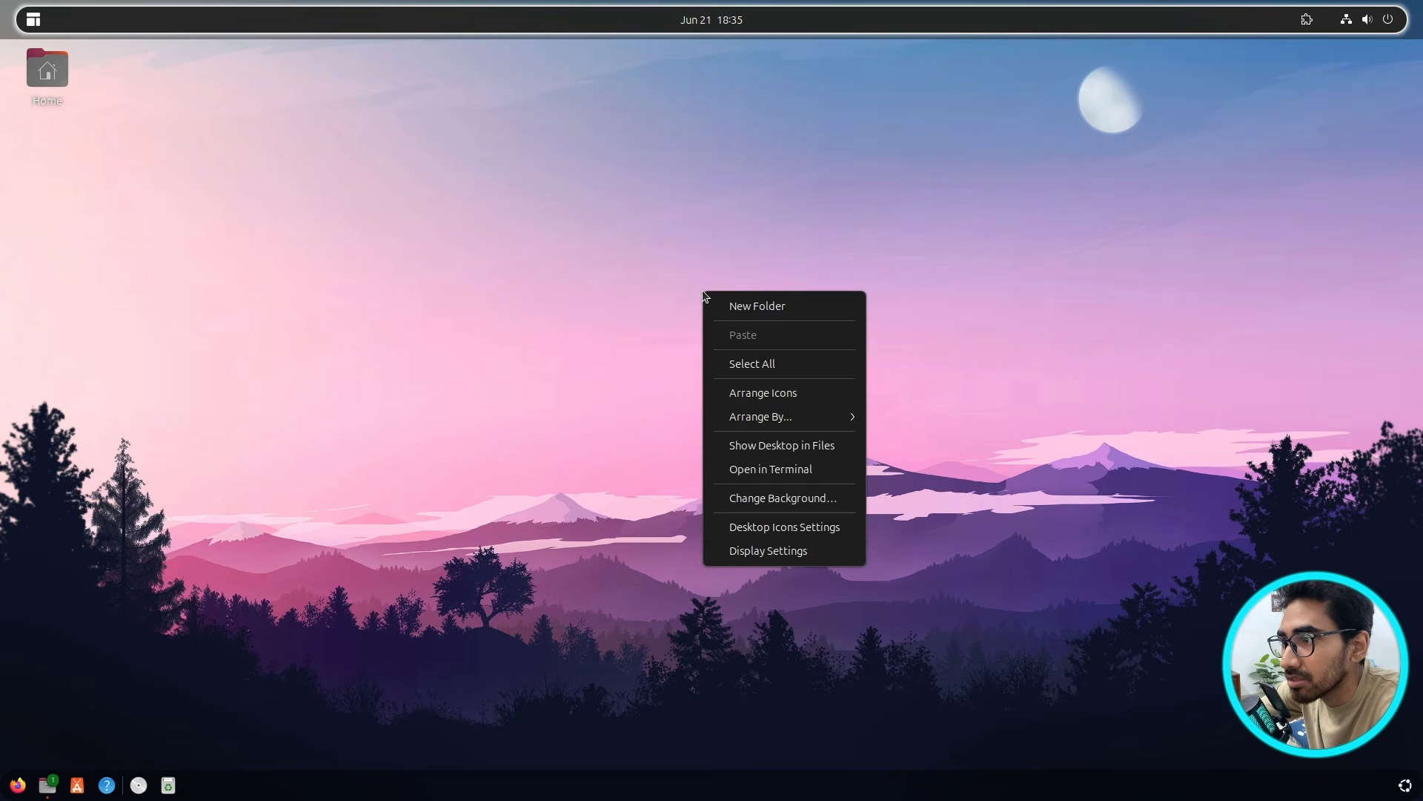
{"action": "left_click", "coordinate": [782, 531]}
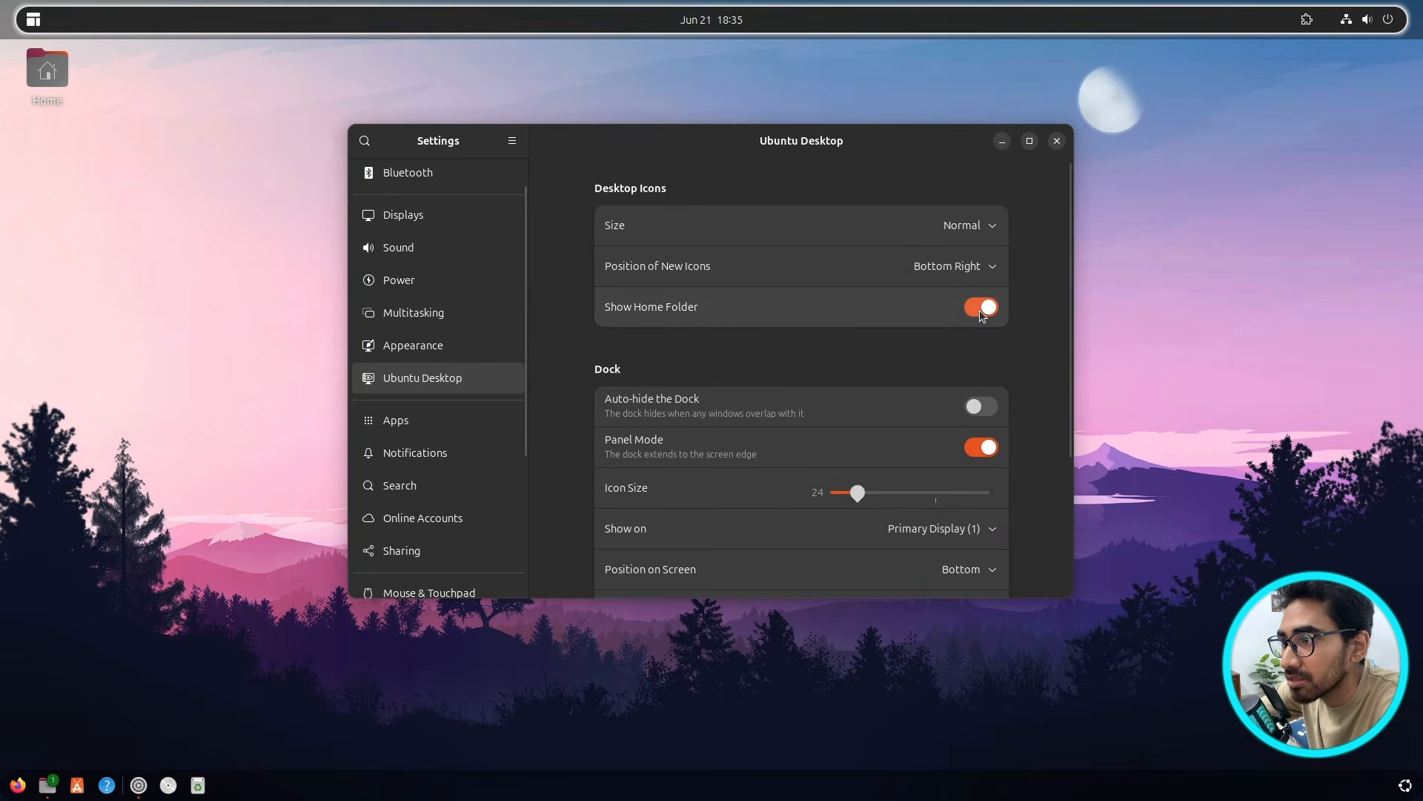
{"action": "left_click", "coordinate": [981, 308]}
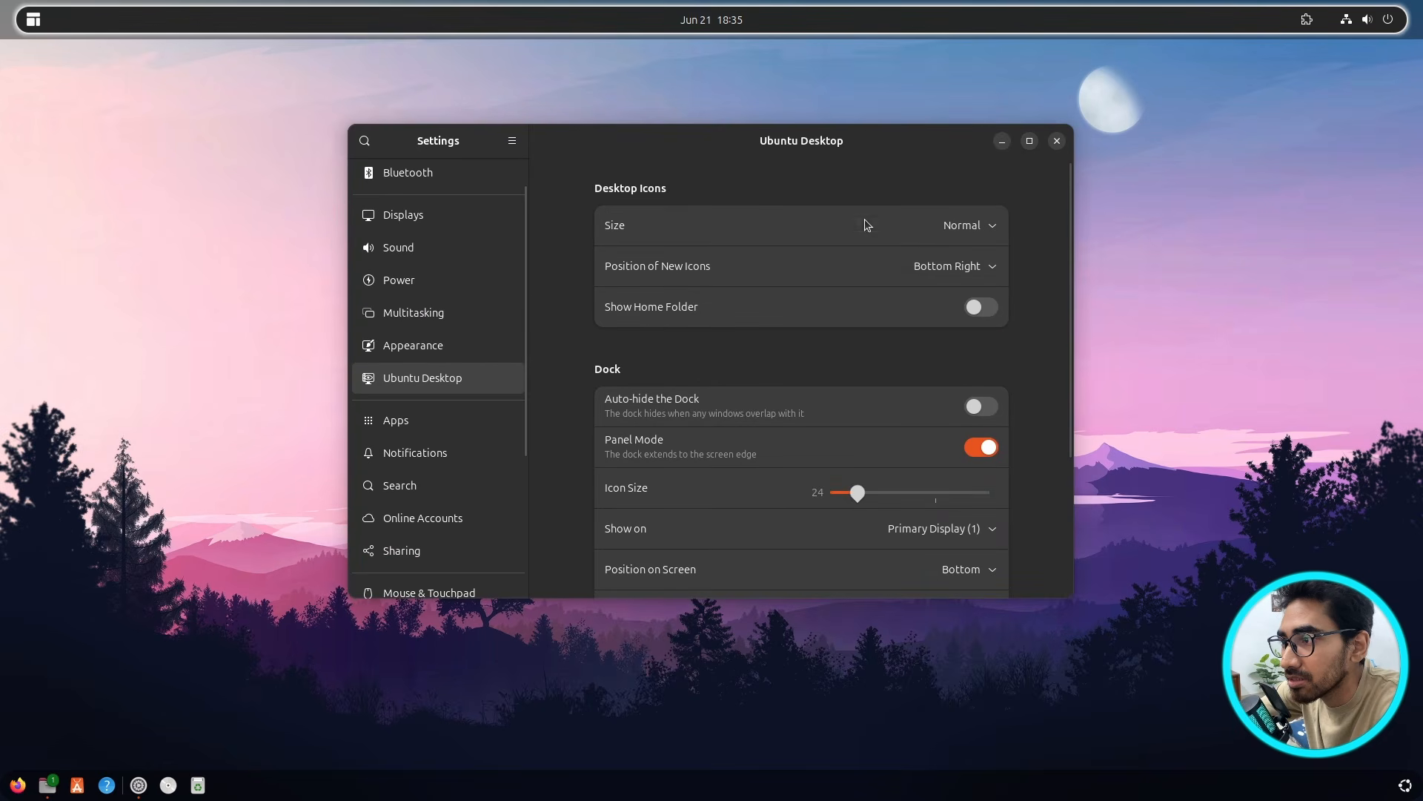
{"action": "left_click", "coordinate": [1057, 142]}
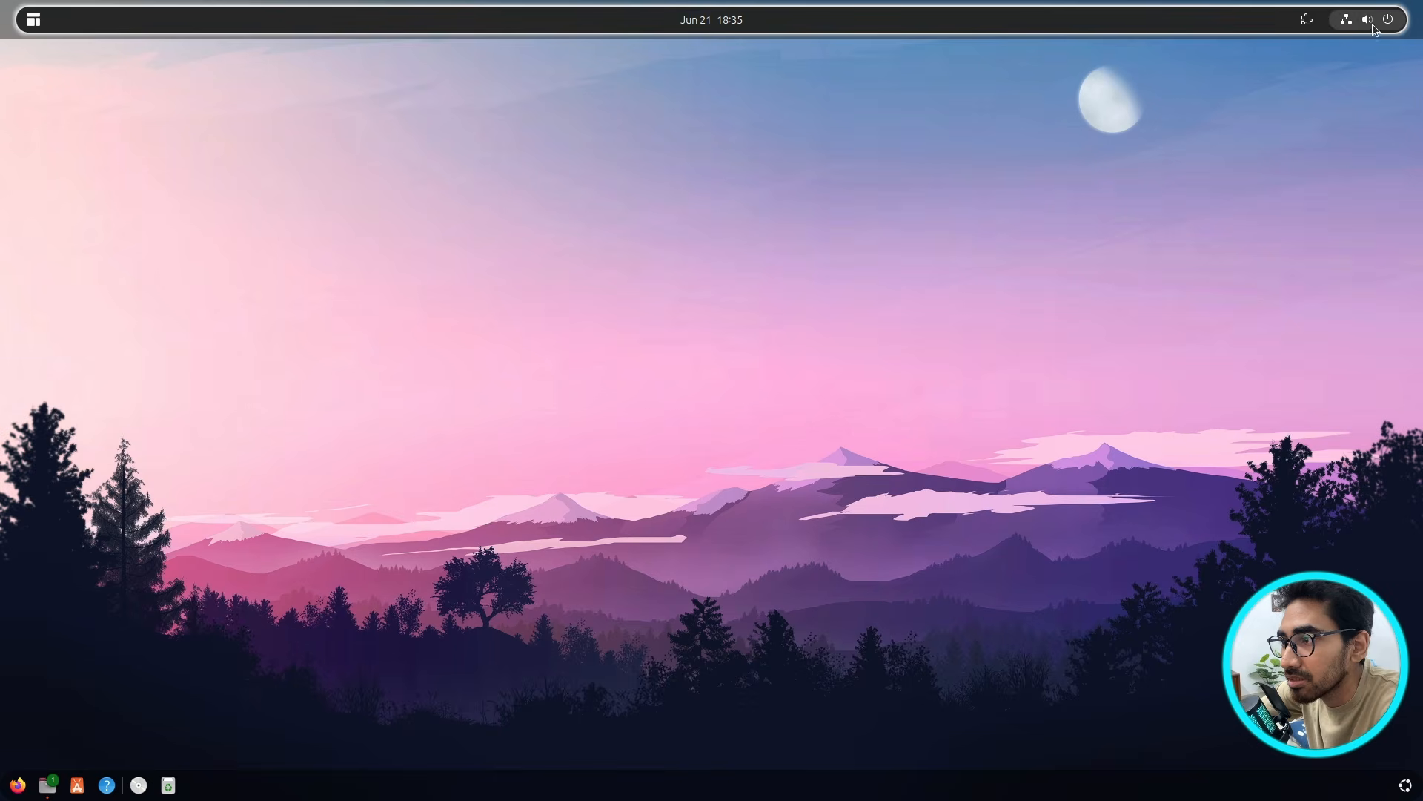
- Open the Blur my Shell extension's preferences and turn off Panel blur
{"action": "left_click", "coordinate": [1307, 20]}
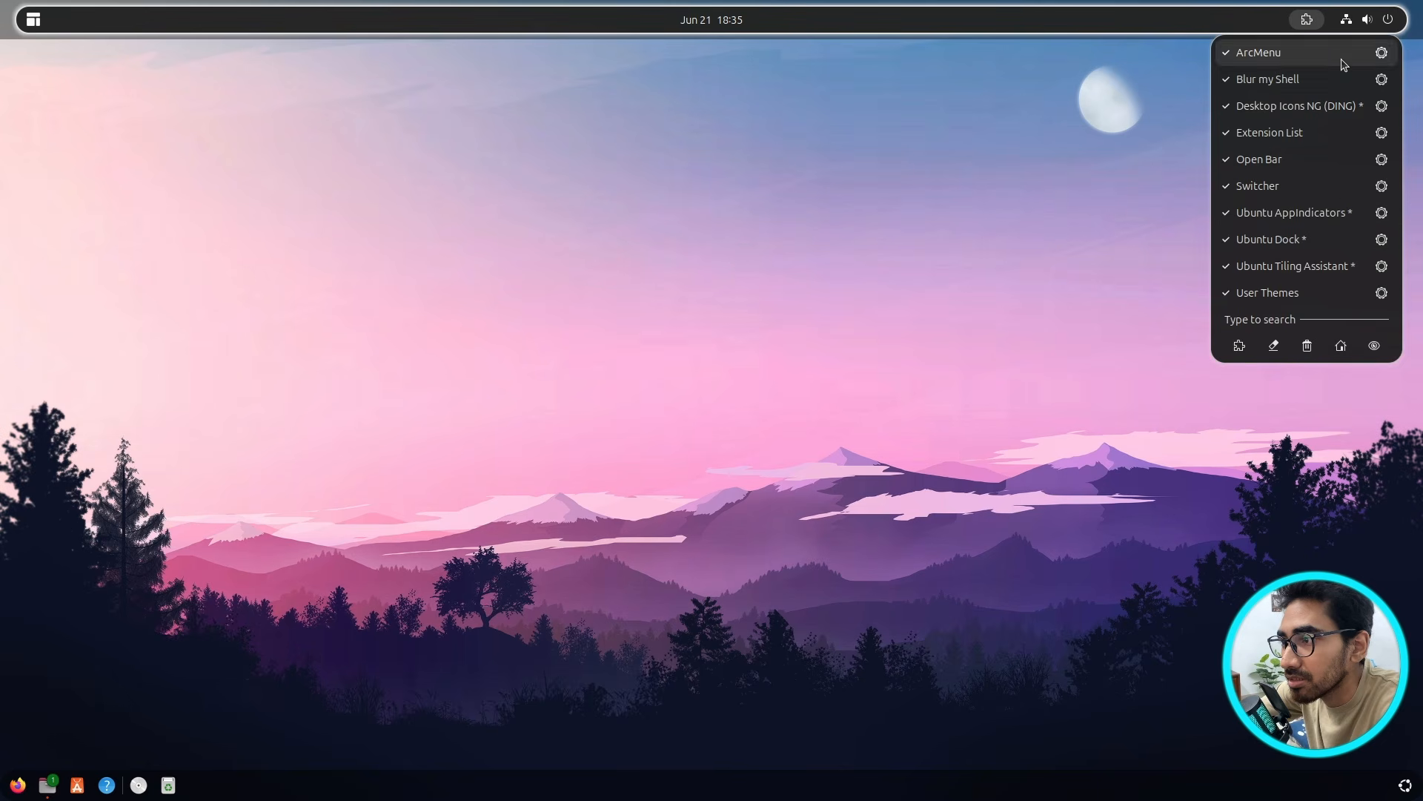
{"action": "left_click", "coordinate": [1382, 78]}
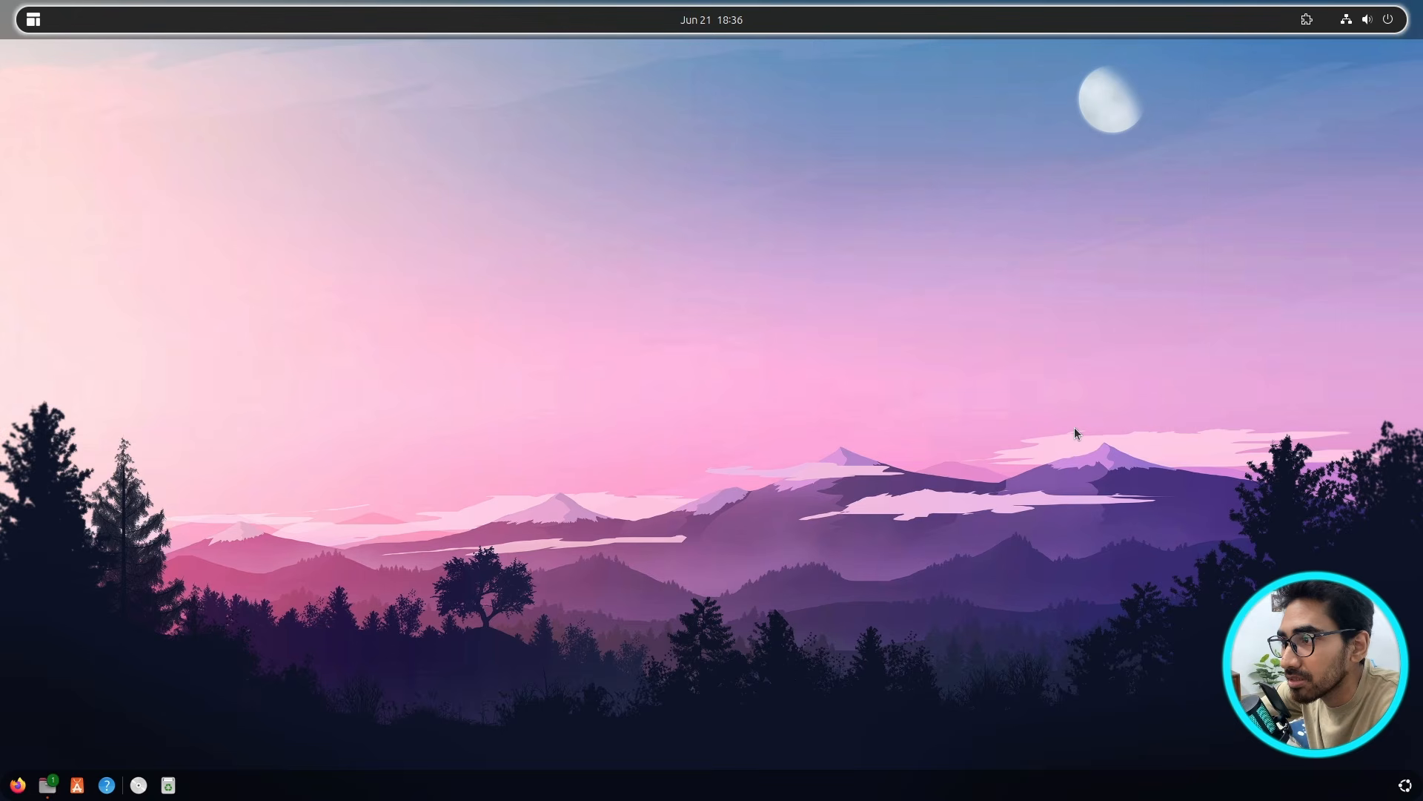
{"action": "left_click_drag", "start_coordinate": [553, 159], "coordinate": [747, 174]}
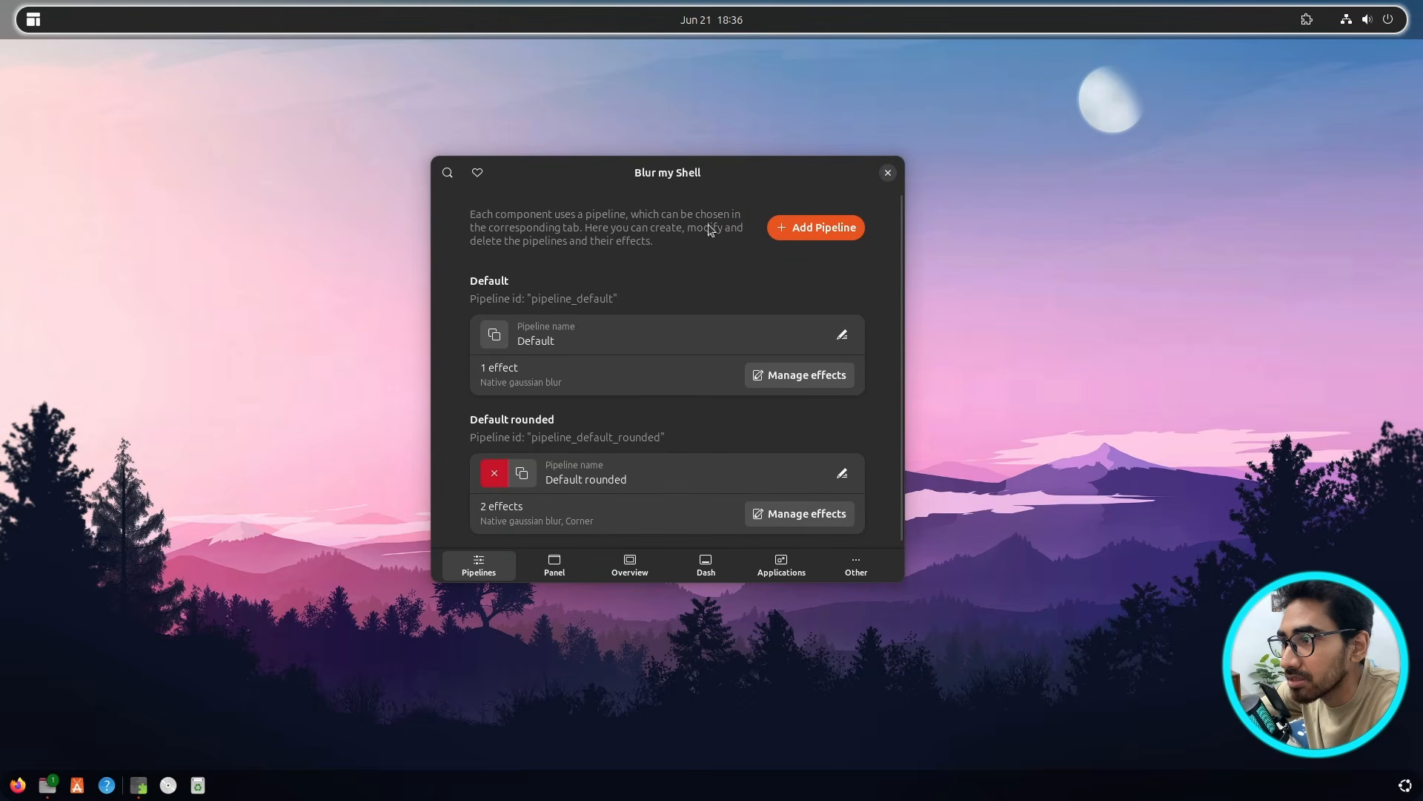
{"action": "left_click", "coordinate": [580, 573]}
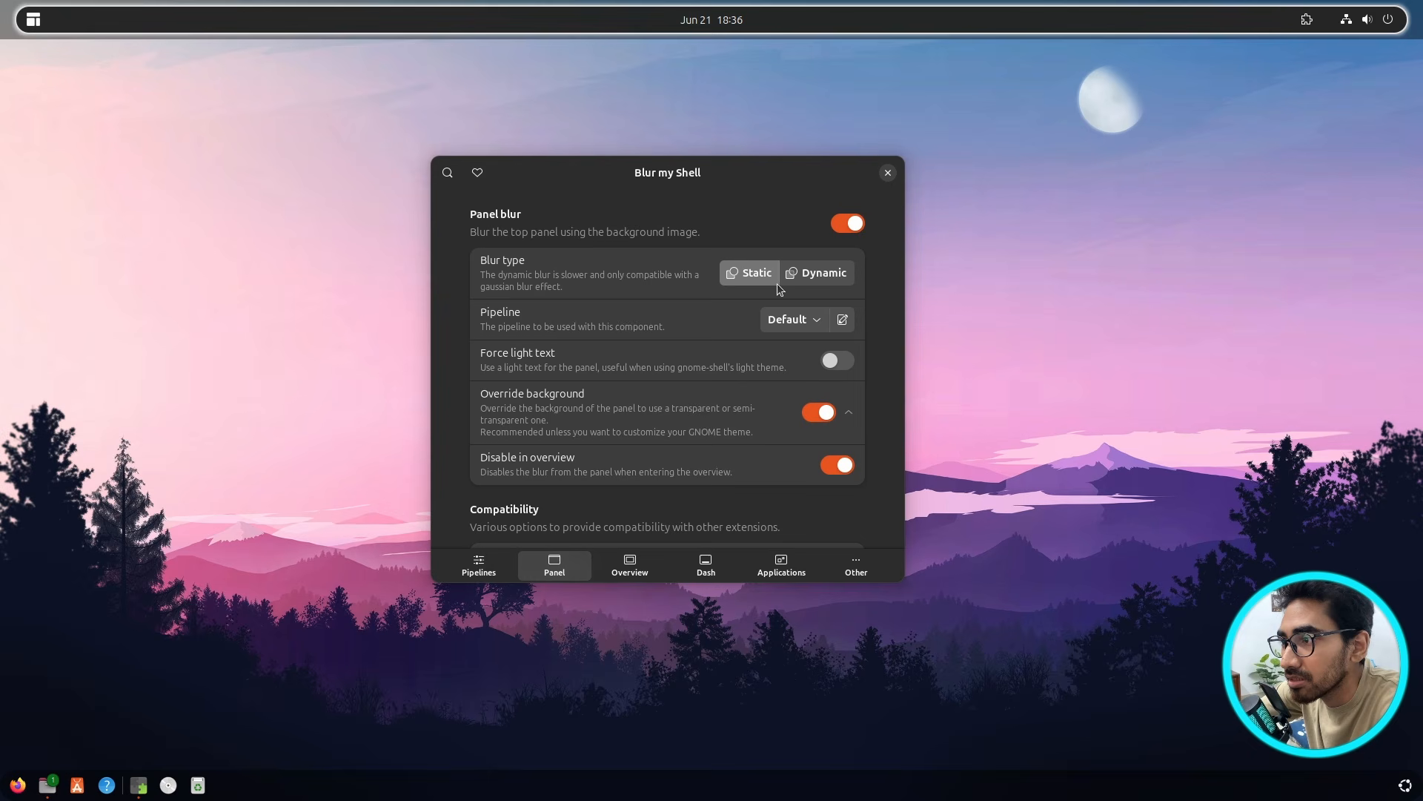
{"action": "left_click", "coordinate": [850, 225]}
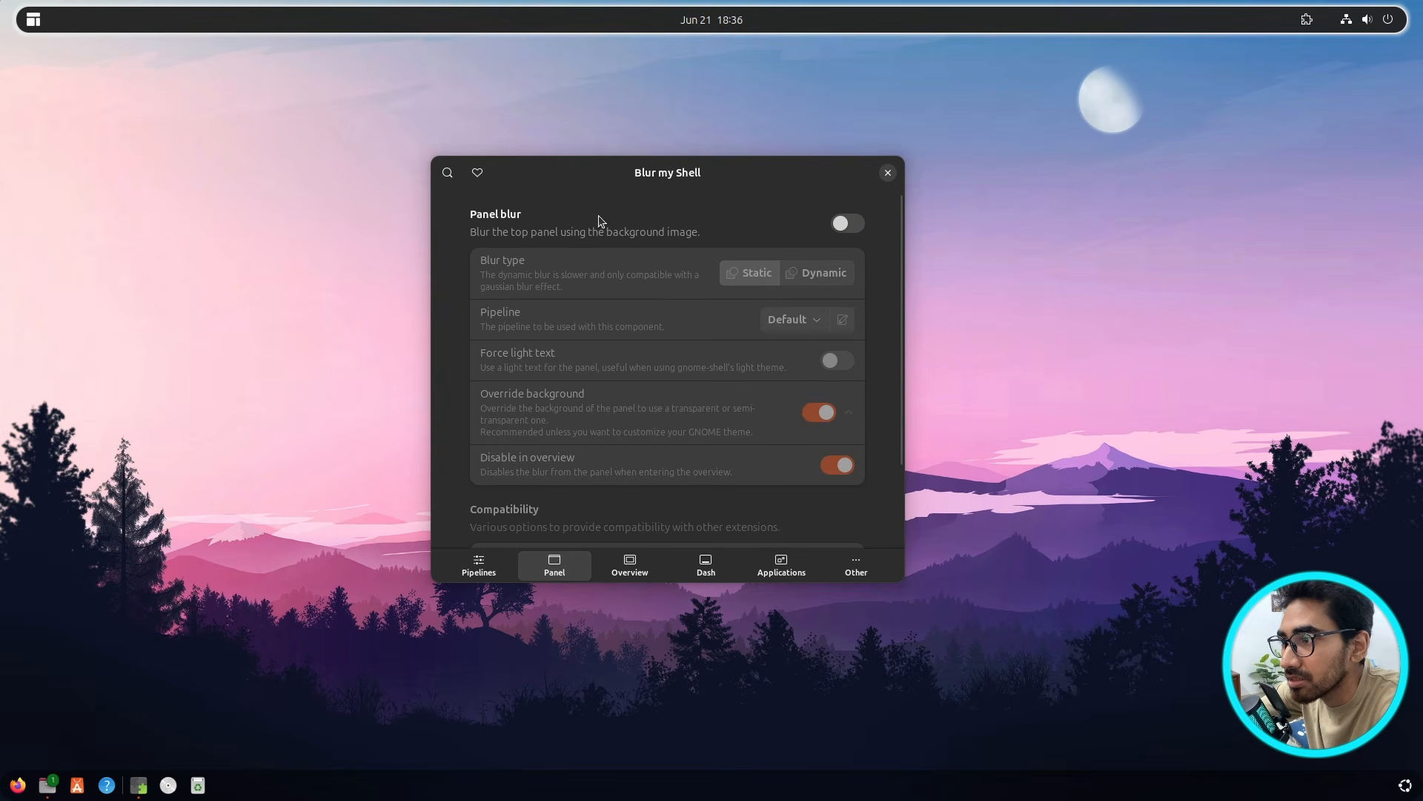
{"action": "left_click_drag", "start_coordinate": [773, 182], "coordinate": [806, 178]}
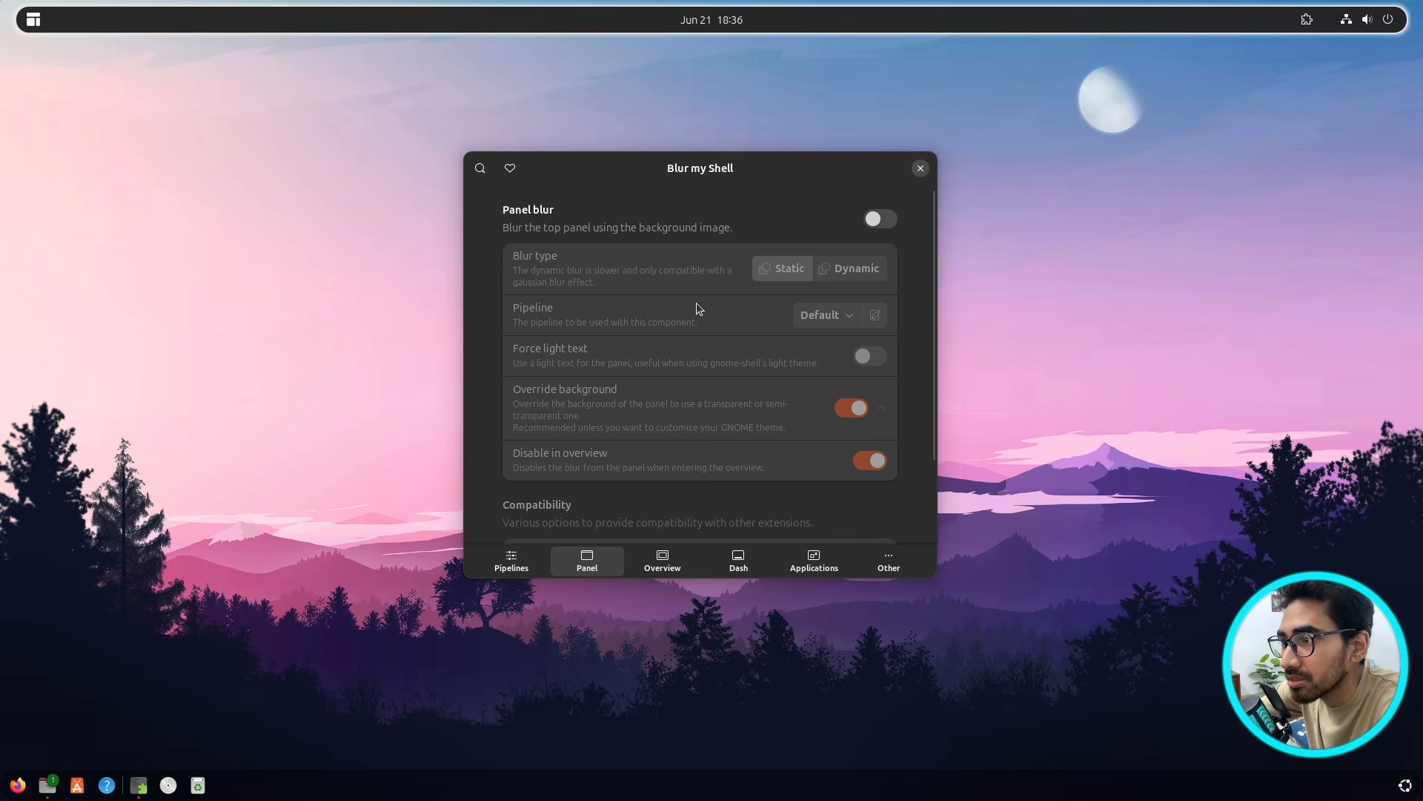
- Turn on Applications blur in Blur my Shell and review its options down to the window whitelist
{"action": "left_click", "coordinate": [679, 565]}
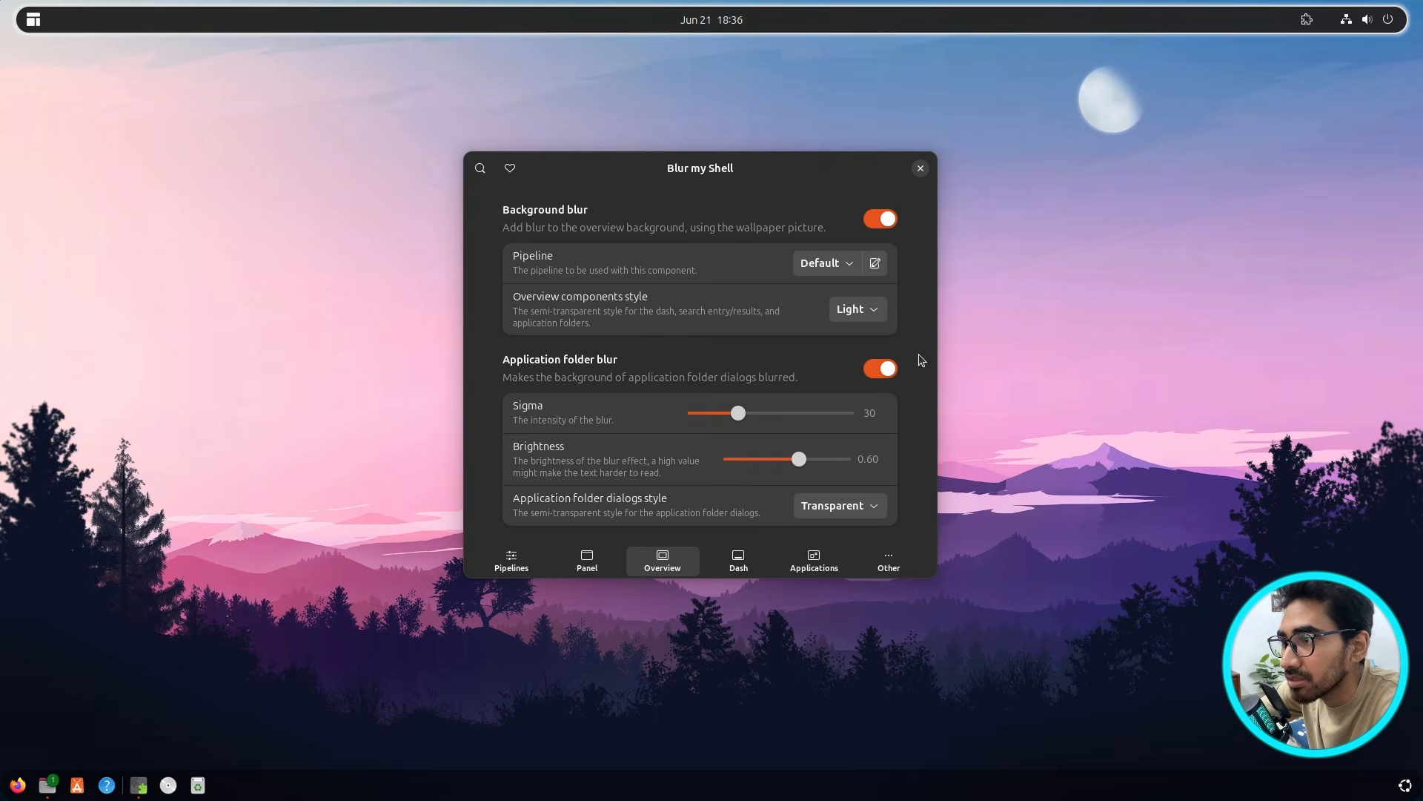
{"action": "left_click_drag", "start_coordinate": [775, 175], "coordinate": [932, 175]}
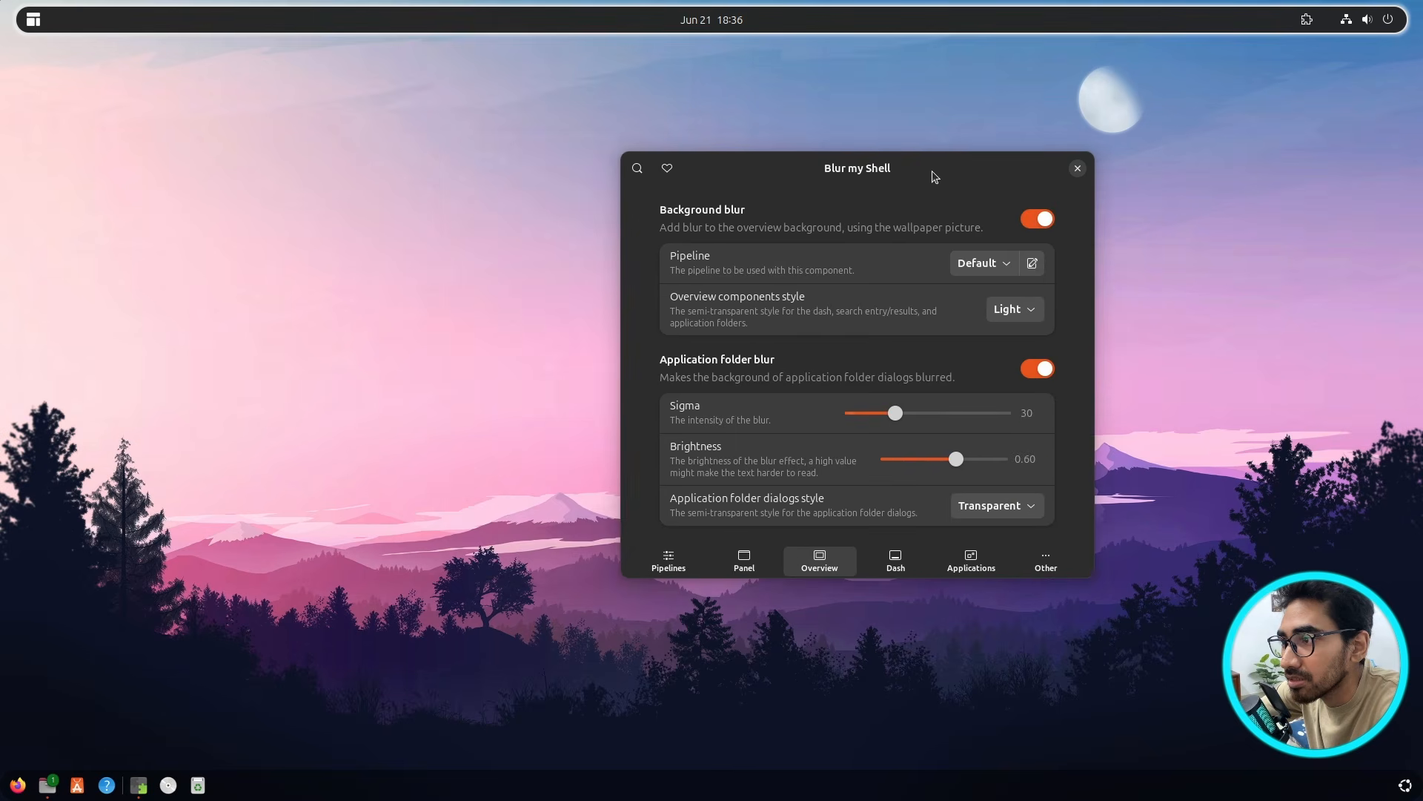
{"action": "left_click", "coordinate": [883, 565]}
{"action": "left_click", "coordinate": [952, 568]}
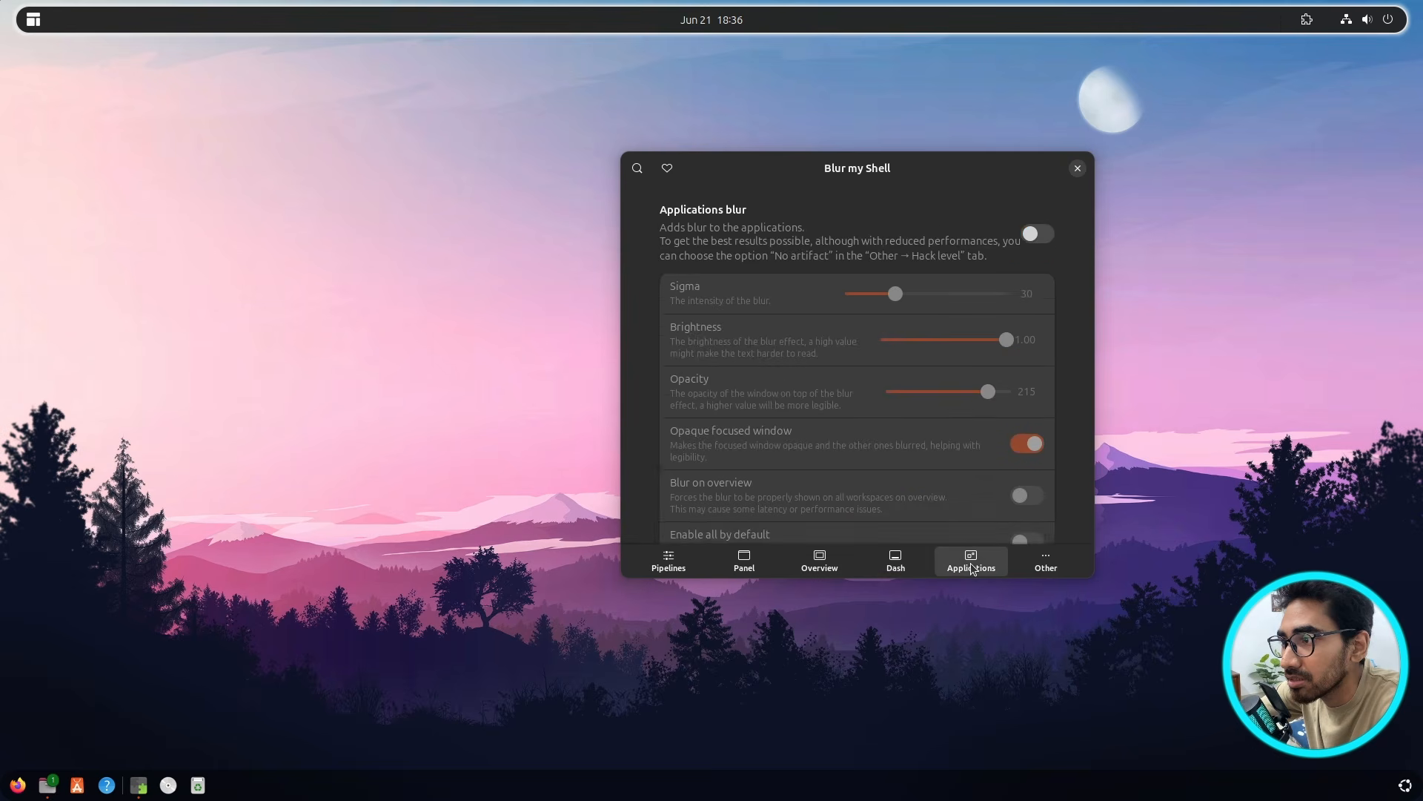
{"action": "scroll", "coordinate": [1081, 391], "scroll_direction": "down", "scroll_amount": 3}
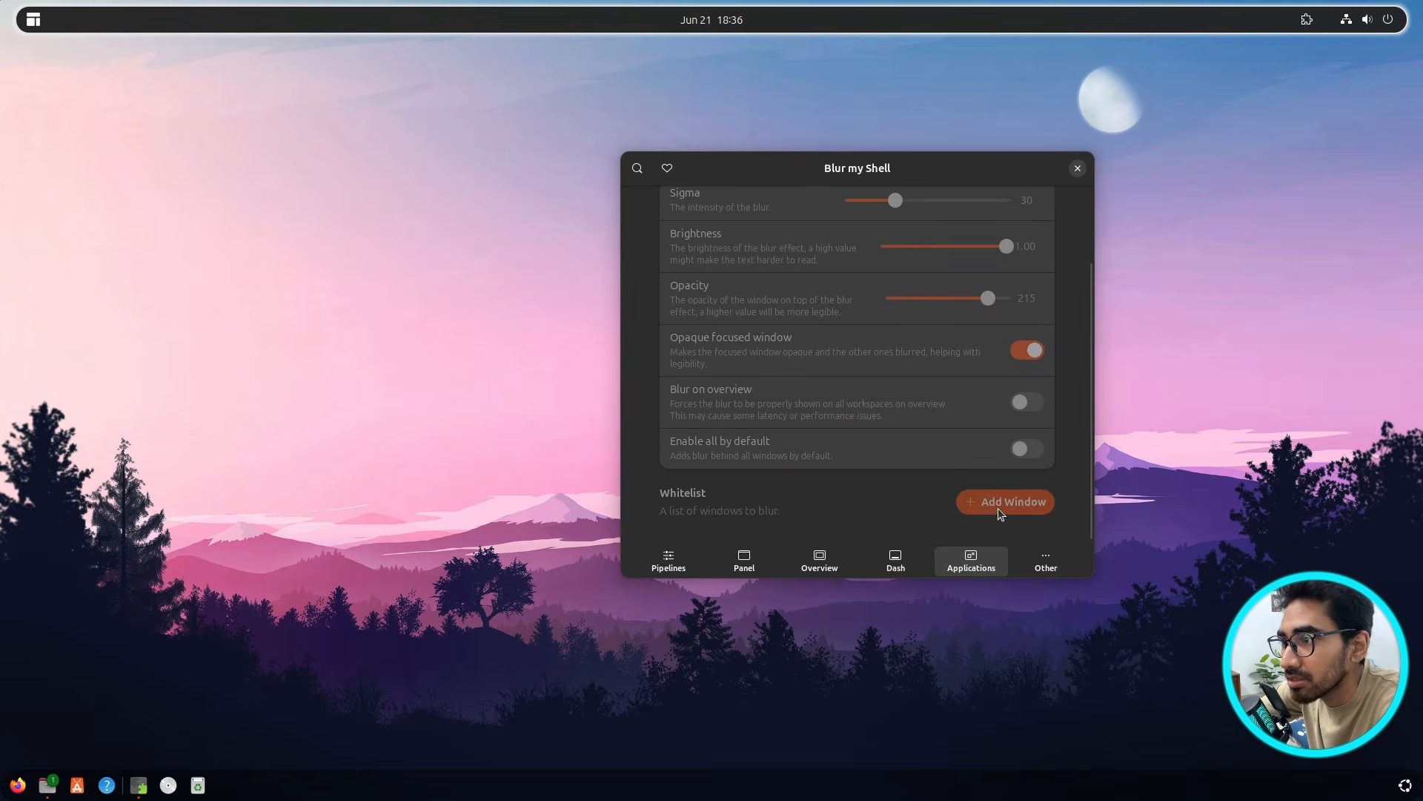
{"action": "scroll", "coordinate": [1026, 361], "scroll_direction": "up", "scroll_amount": 3}
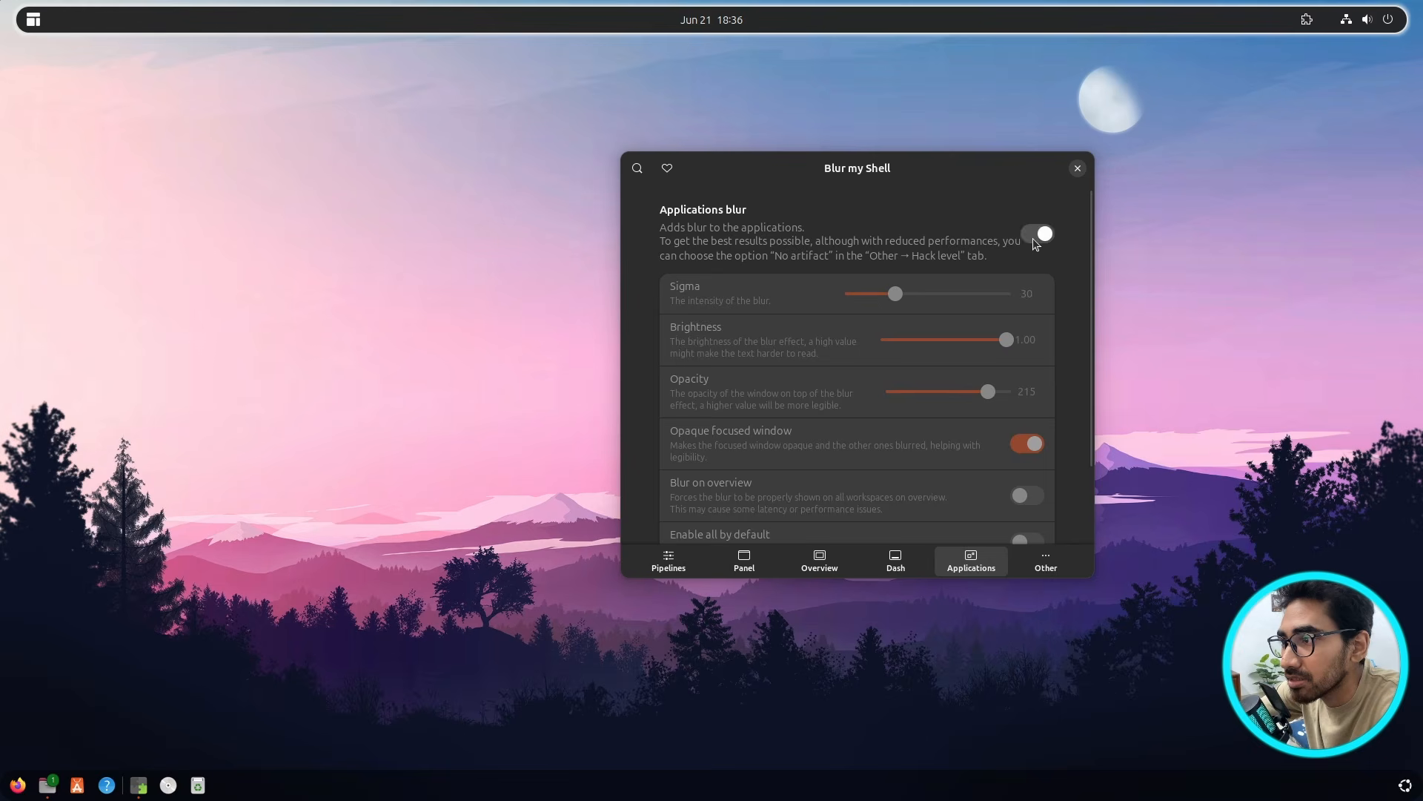
{"action": "scroll", "coordinate": [1076, 458], "scroll_direction": "down", "scroll_amount": 3}
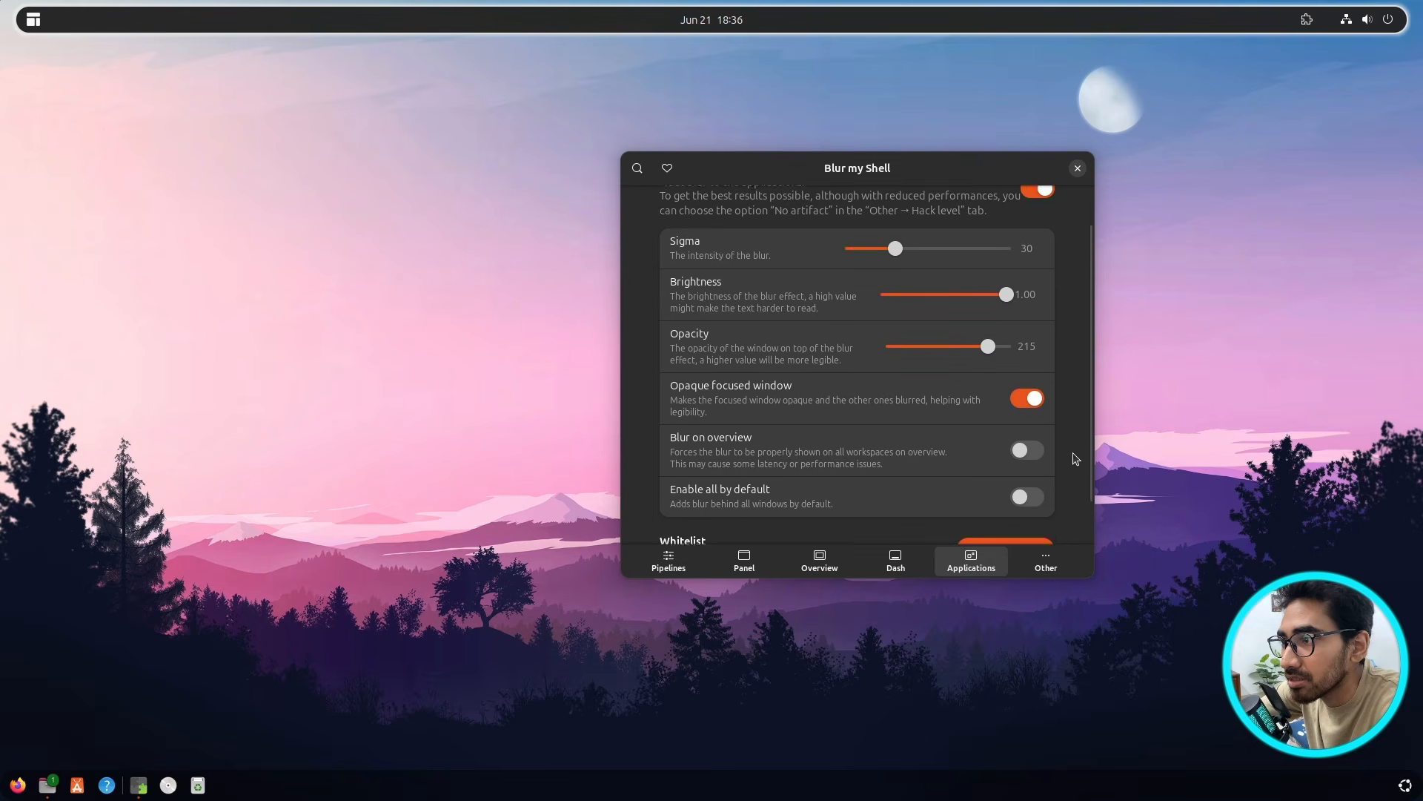
{"action": "scroll", "coordinate": [1076, 458], "scroll_direction": "down", "scroll_amount": 2}
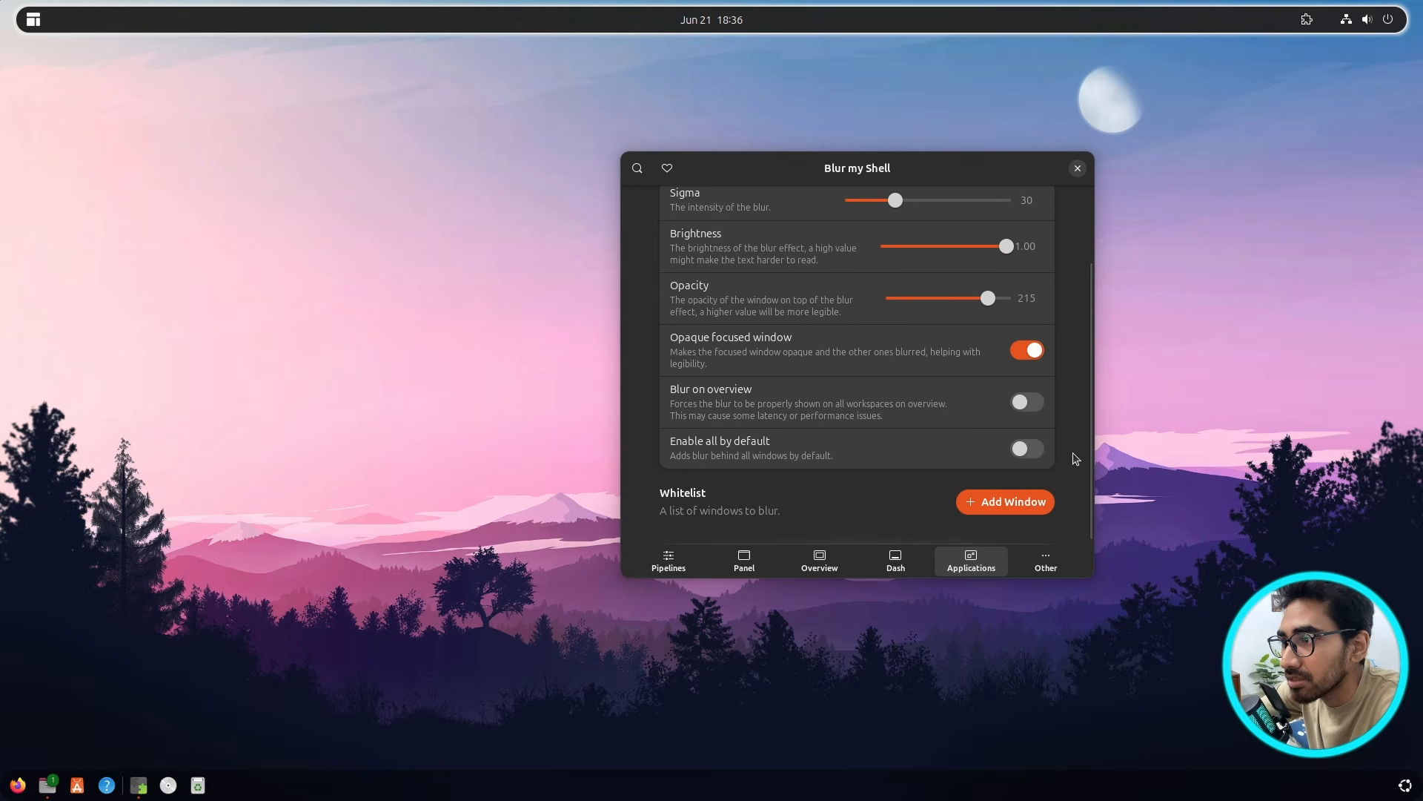
- Open the Files window at Home and arrange it side by side with the Blur my Shell preferences
{"action": "left_click", "coordinate": [837, 563]}
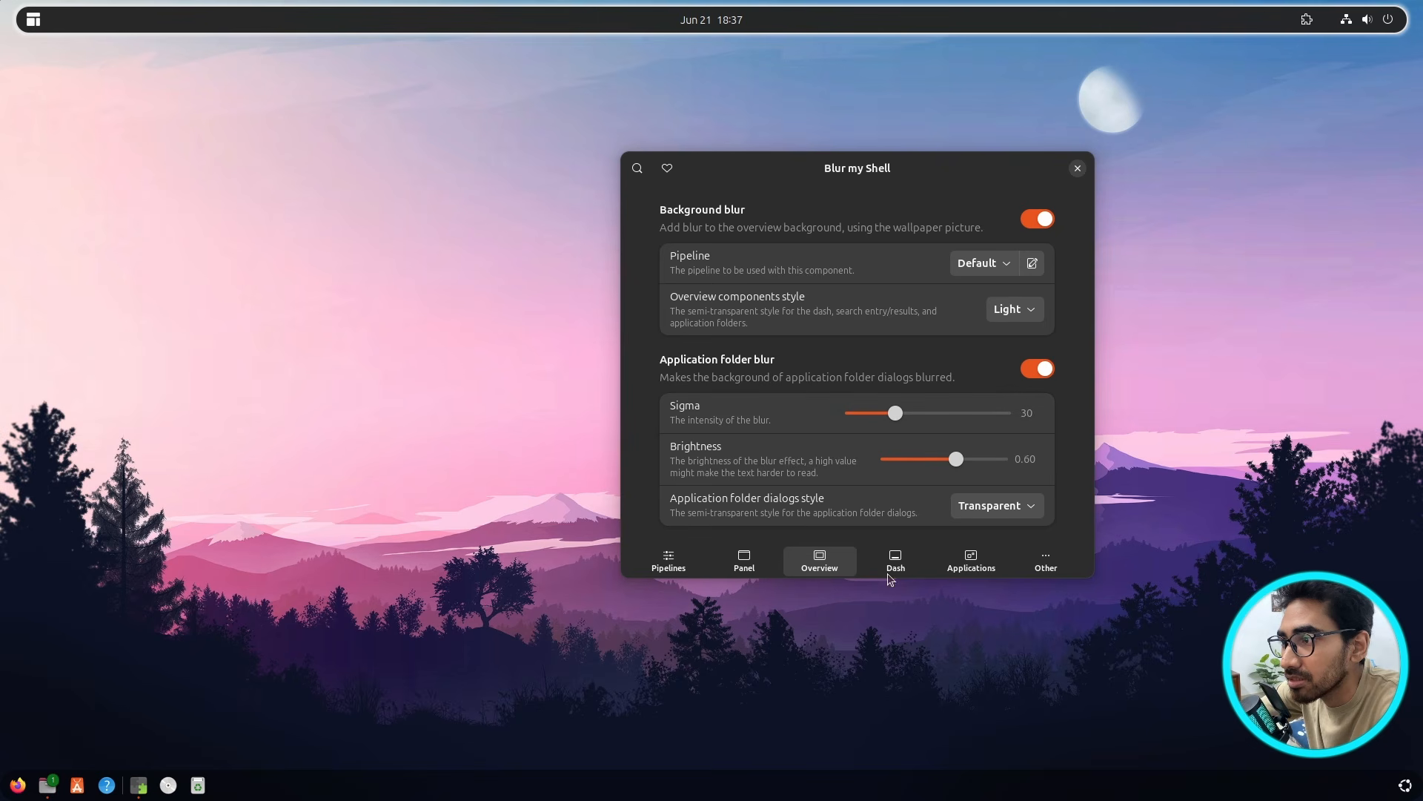
{"action": "left_click", "coordinate": [55, 788]}
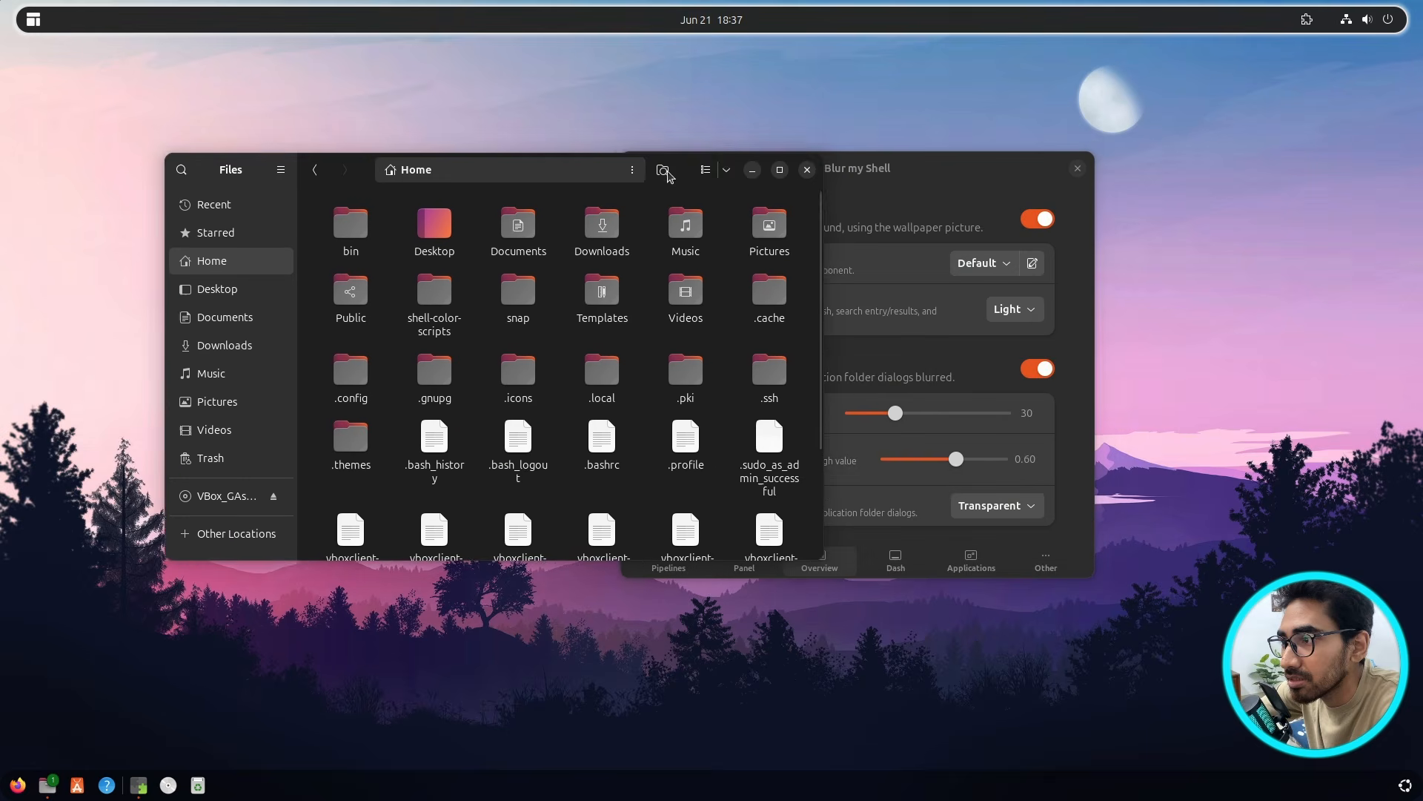
{"action": "left_click_drag", "start_coordinate": [668, 172], "coordinate": [656, 175]}
{"action": "left_click_drag", "start_coordinate": [843, 175], "coordinate": [1047, 169]}
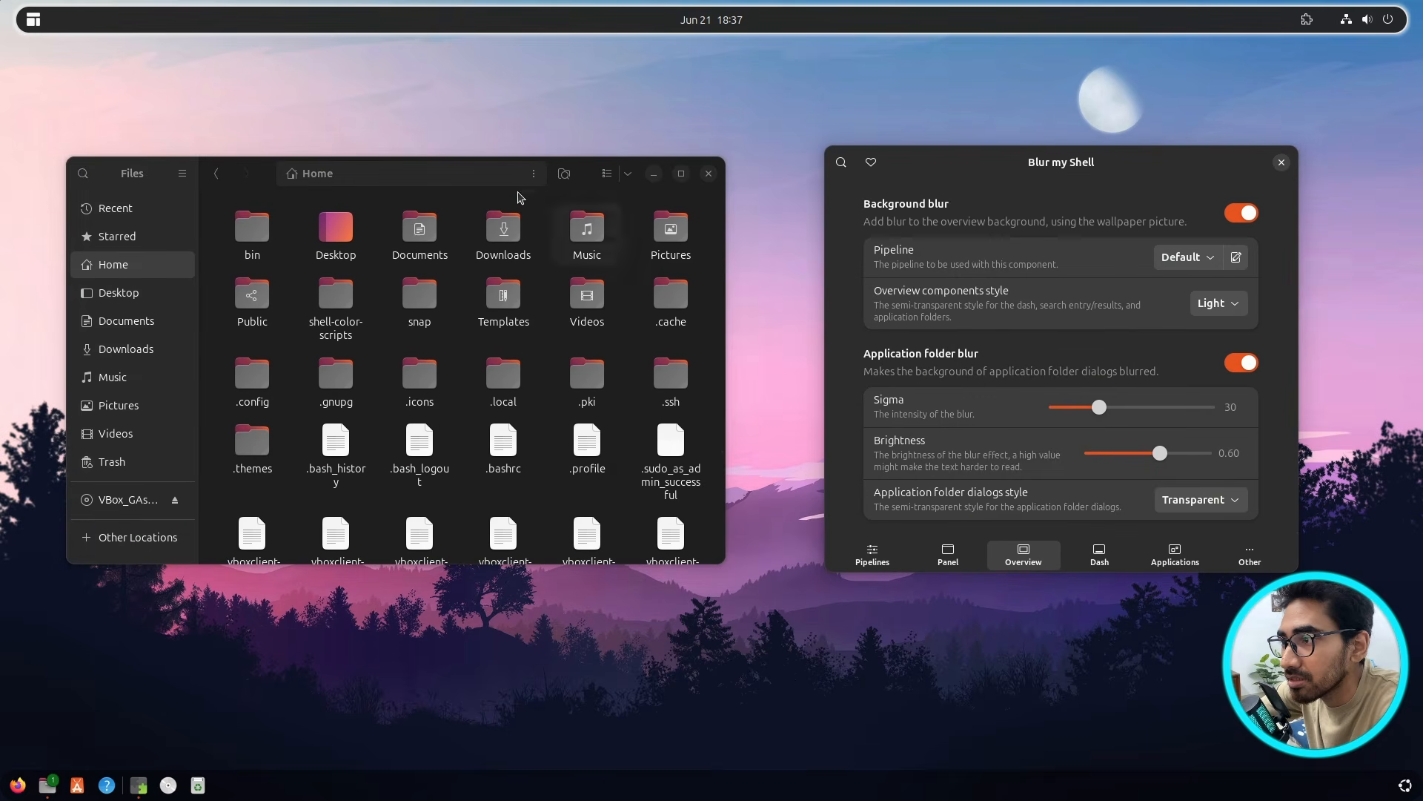
{"action": "left_click_drag", "start_coordinate": [608, 169], "coordinate": [634, 162]}
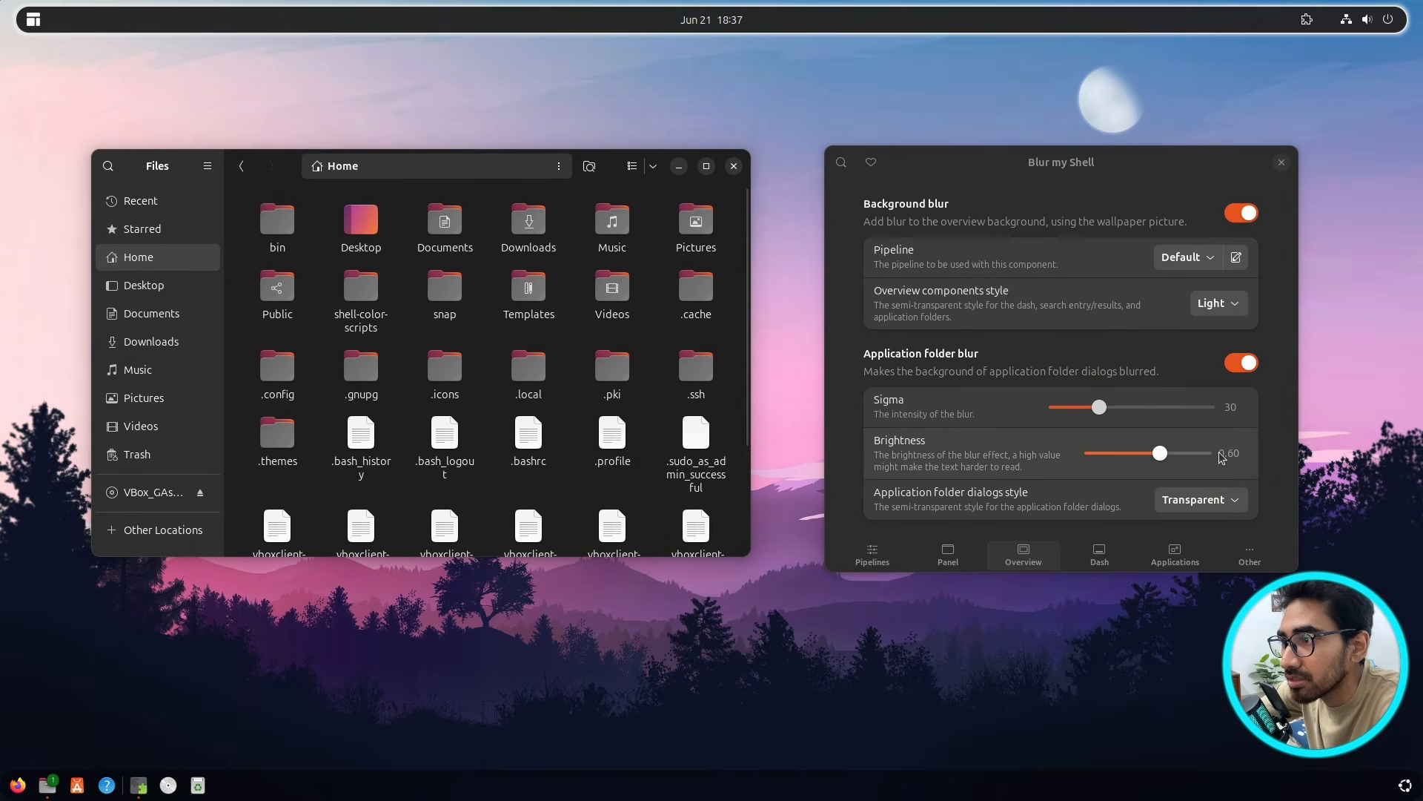
- Add the Files window to the Applications blur whitelist and turn off Opaque focused window
{"action": "left_click", "coordinate": [1175, 554]}
{"action": "scroll", "coordinate": [1277, 396], "scroll_direction": "down", "scroll_amount": 2}
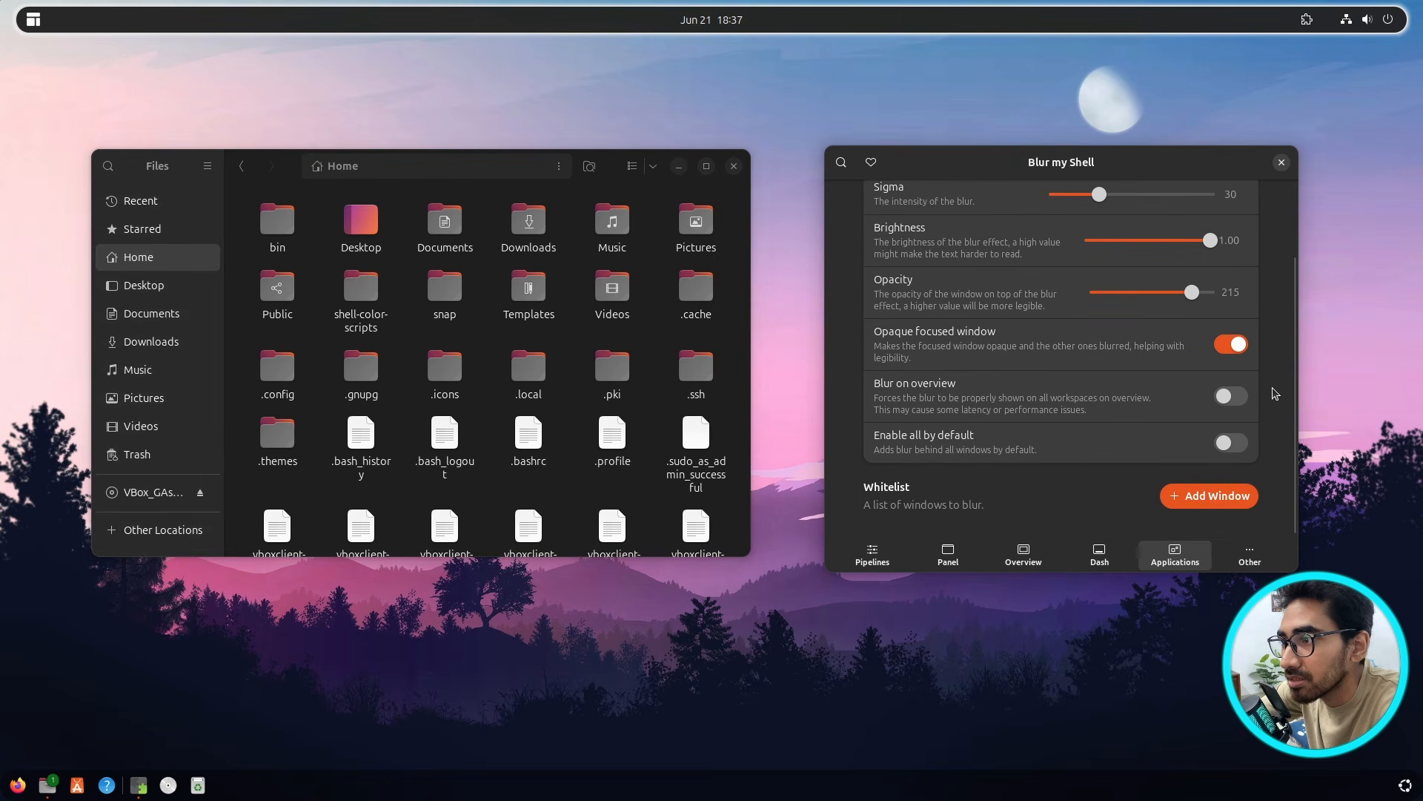
{"action": "left_click", "coordinate": [1194, 495]}
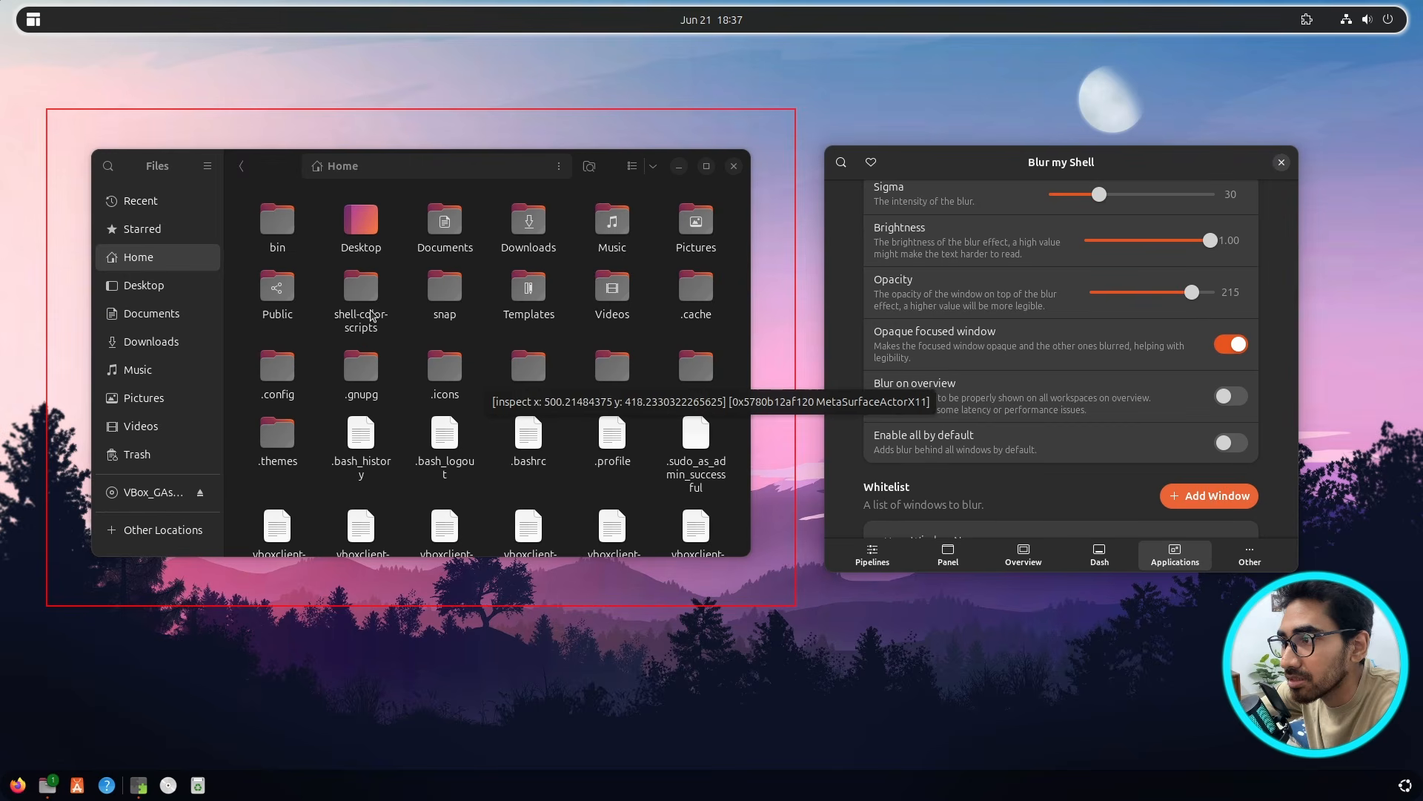
{"action": "left_click", "coordinate": [428, 308]}
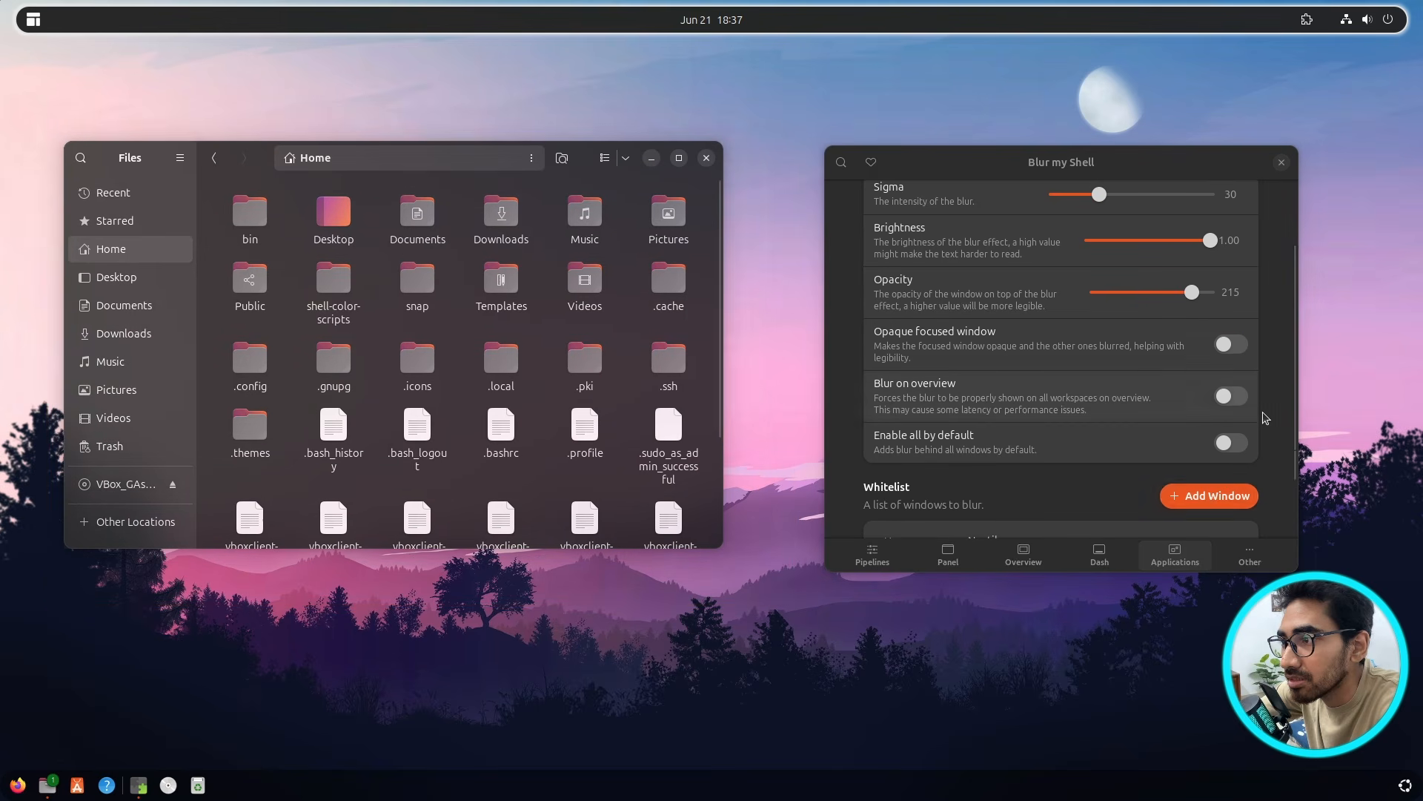
- Raise the Applications blur Sigma to 71 and check the effect by moving the Files window
{"action": "scroll", "coordinate": [1264, 415], "scroll_direction": "up", "scroll_amount": 1}
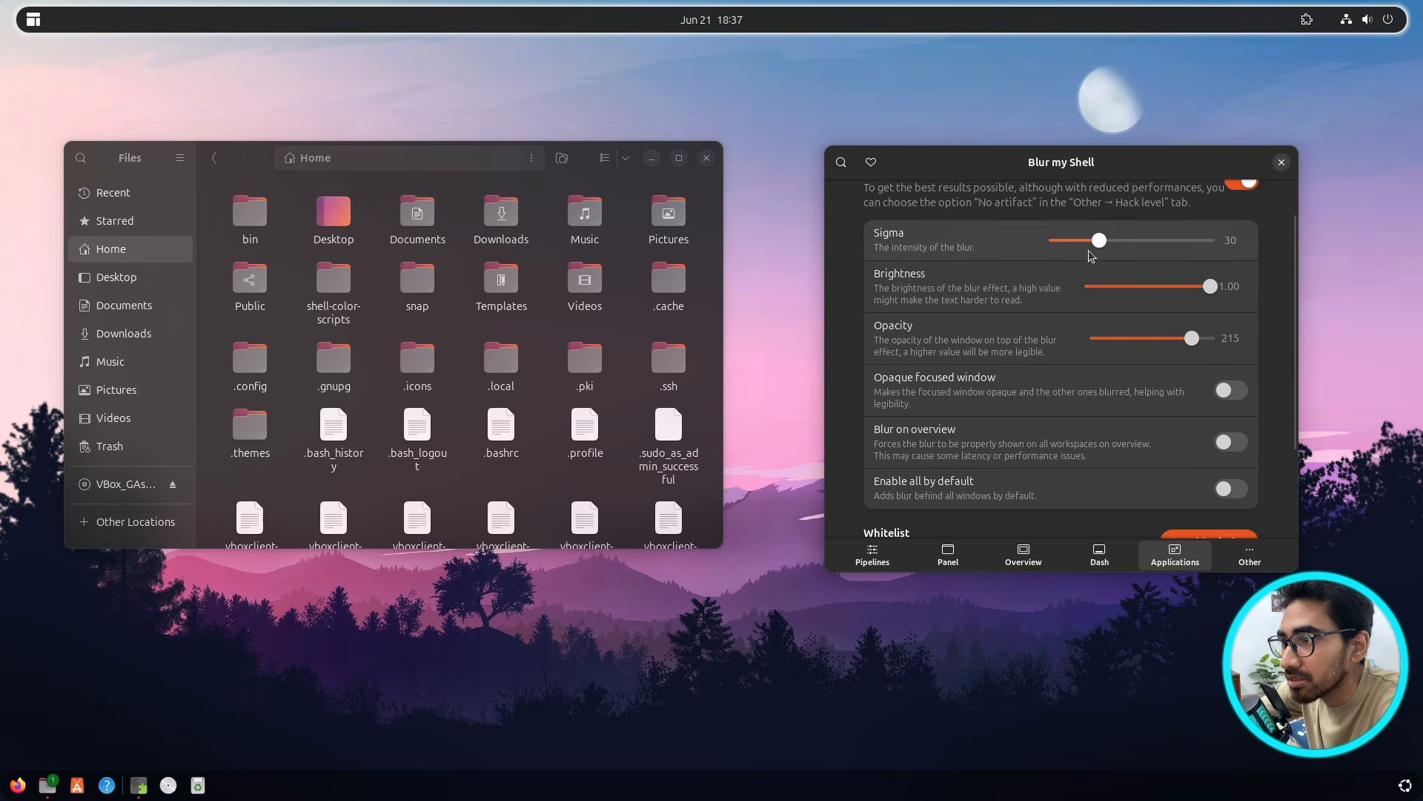
{"action": "left_click_drag", "start_coordinate": [1097, 247], "coordinate": [1164, 246]}
{"action": "mouse_move", "coordinate": [585, 169]}
{"action": "left_mouse_down"}
{"action": "mouse_move", "coordinate": [611, 264]}
{"action": "mouse_move", "coordinate": [570, 162]}
{"action": "left_mouse_up"}
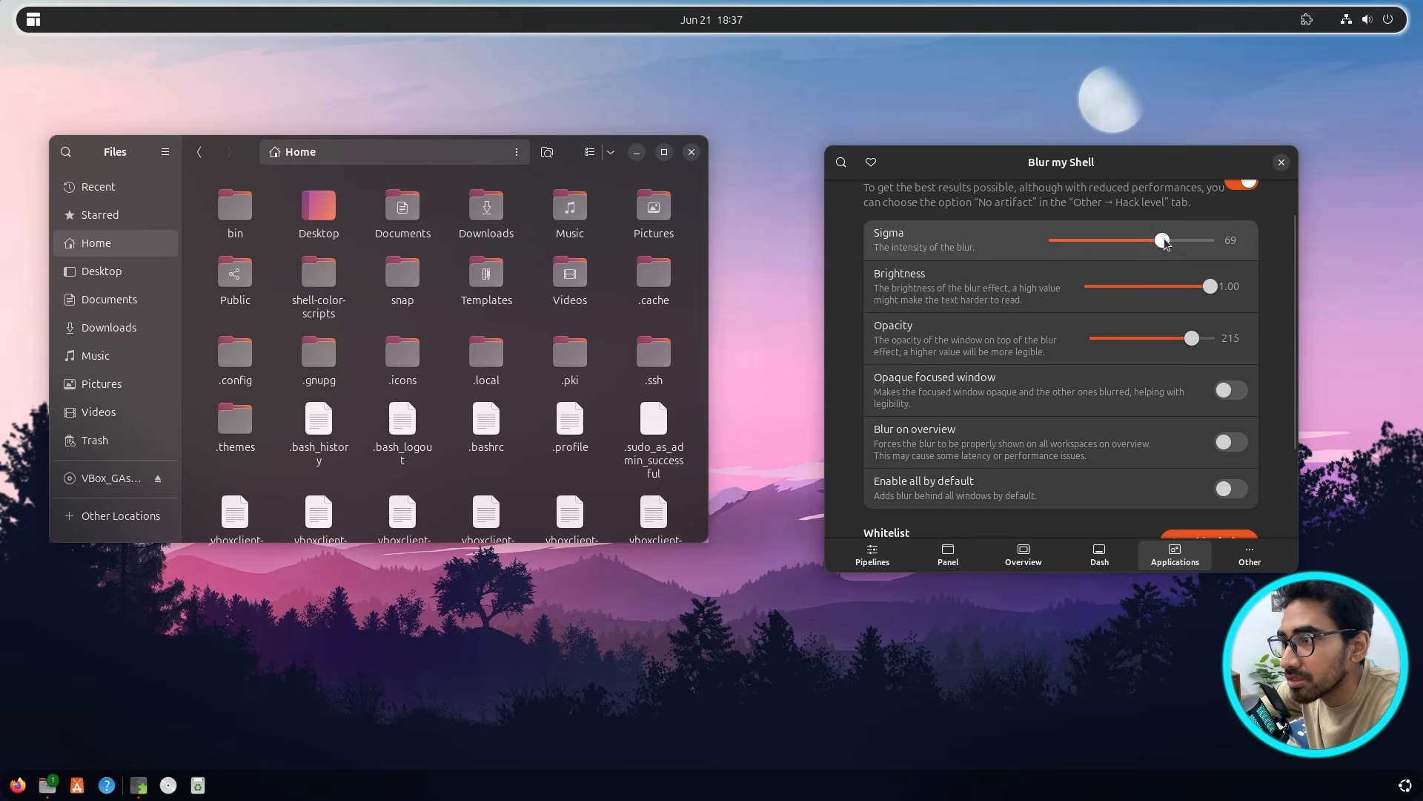
{"action": "left_click_drag", "start_coordinate": [1163, 240], "coordinate": [1169, 245]}
{"action": "mouse_move", "coordinate": [574, 154]}
{"action": "left_mouse_down"}
{"action": "mouse_move", "coordinate": [602, 200]}
{"action": "mouse_move", "coordinate": [578, 157]}
{"action": "left_mouse_up"}
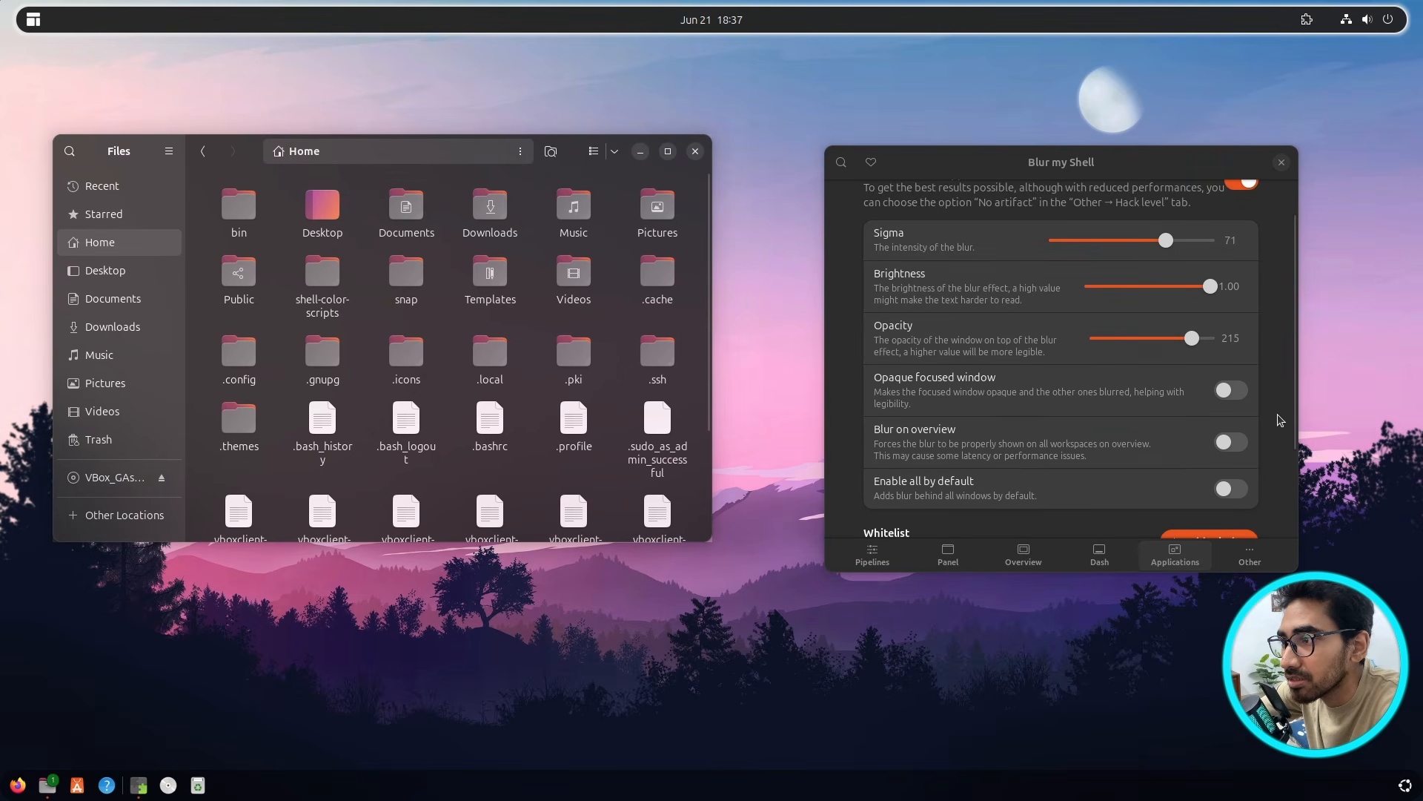
{"action": "scroll", "coordinate": [1278, 422], "scroll_direction": "down", "scroll_amount": 2}
{"action": "scroll", "coordinate": [1279, 422], "scroll_direction": "down", "scroll_amount": 1}
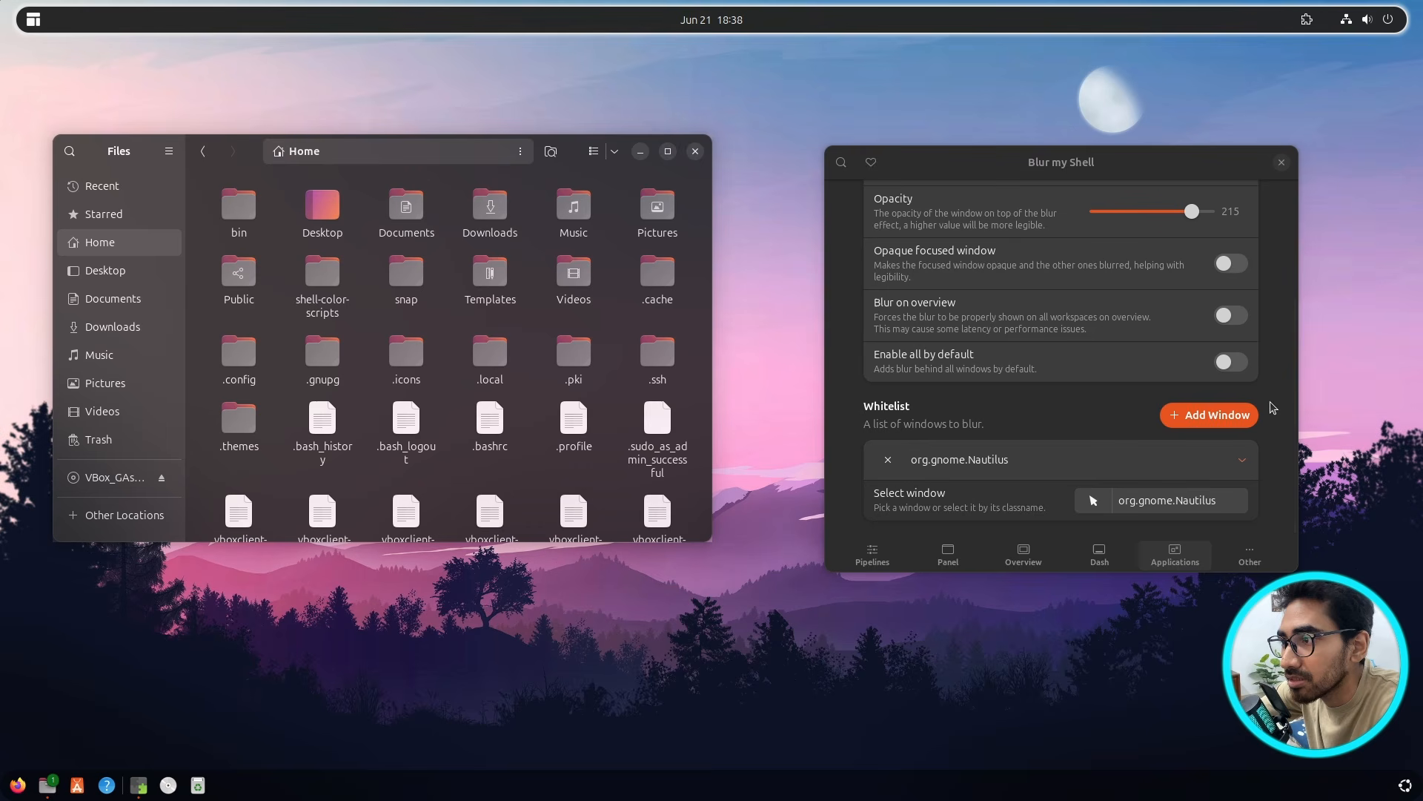
- Stop showing hidden files in Files, shrink its window in height and width, and move it lower on the desktop
{"action": "left_click", "coordinate": [169, 151]}
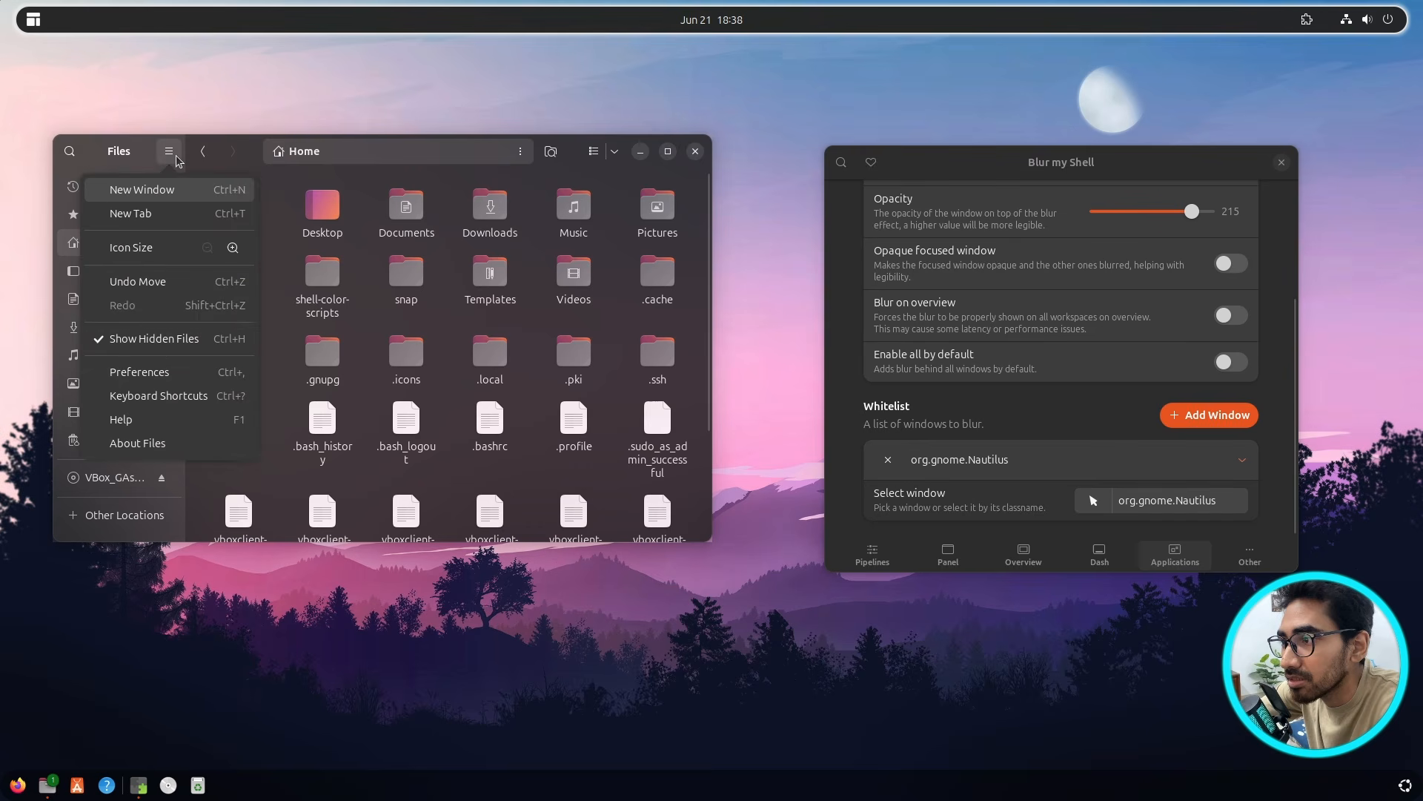
{"action": "left_click", "coordinate": [184, 342]}
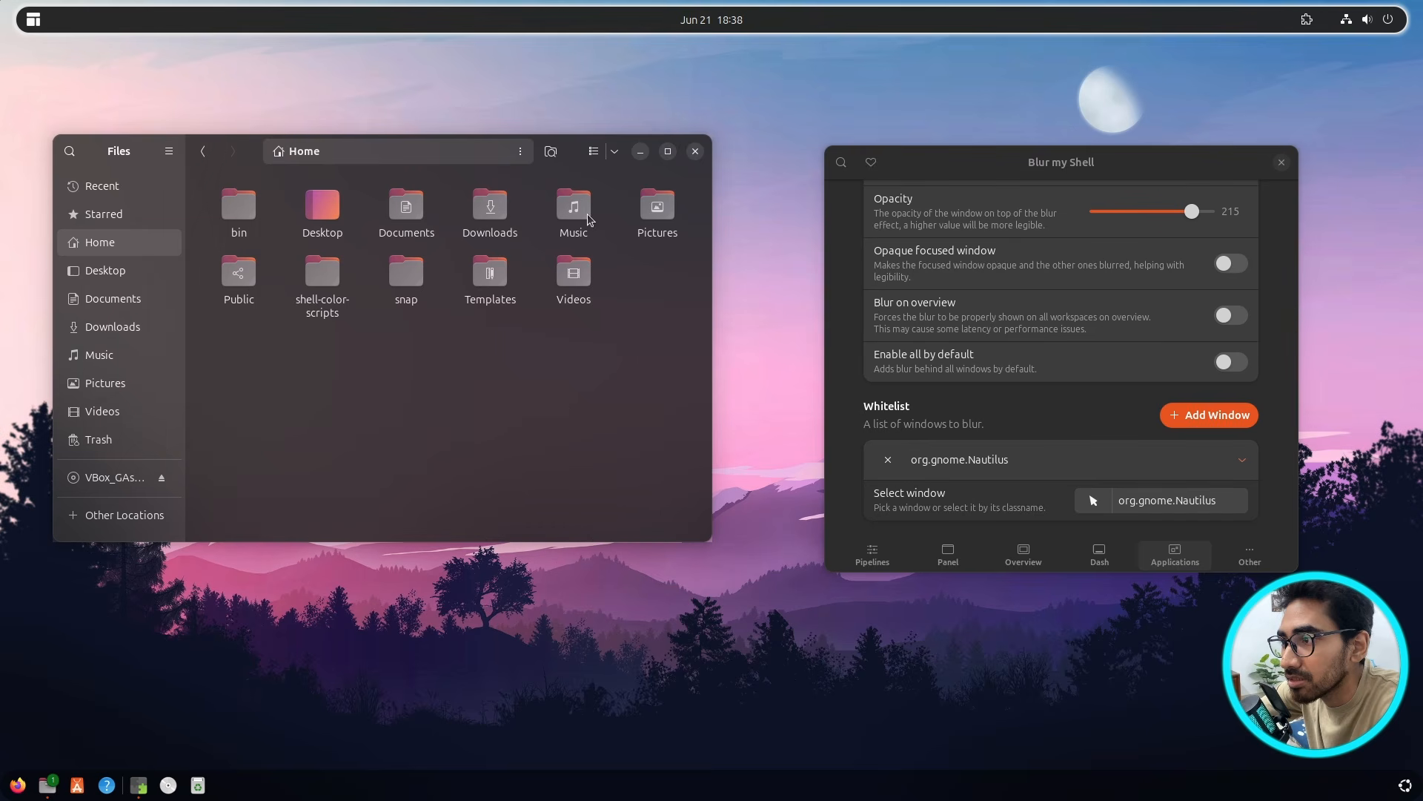
{"action": "left_click_drag", "start_coordinate": [440, 543], "coordinate": [440, 456]}
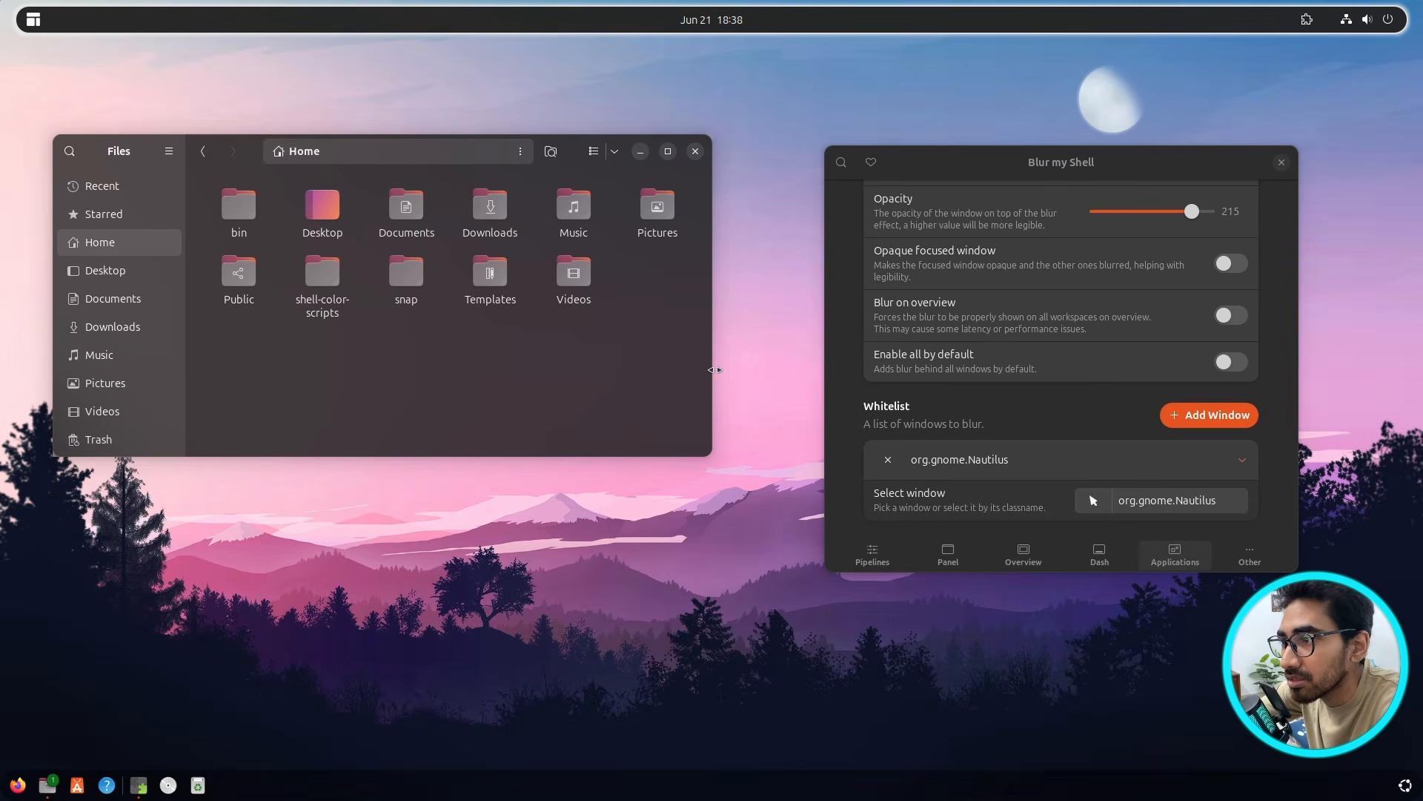
{"action": "left_click_drag", "start_coordinate": [712, 367], "coordinate": [645, 370]}
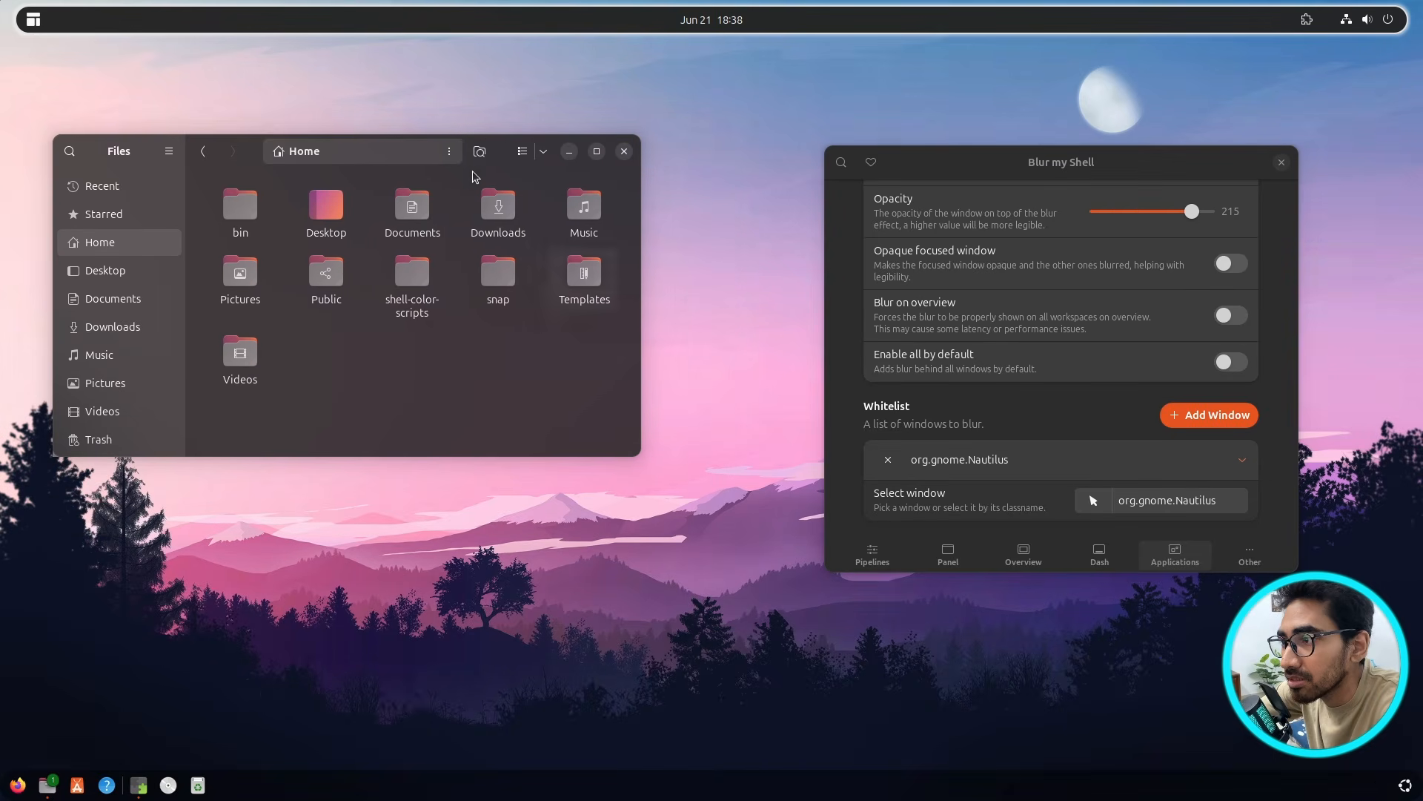
{"action": "left_click_drag", "start_coordinate": [504, 153], "coordinate": [522, 250]}
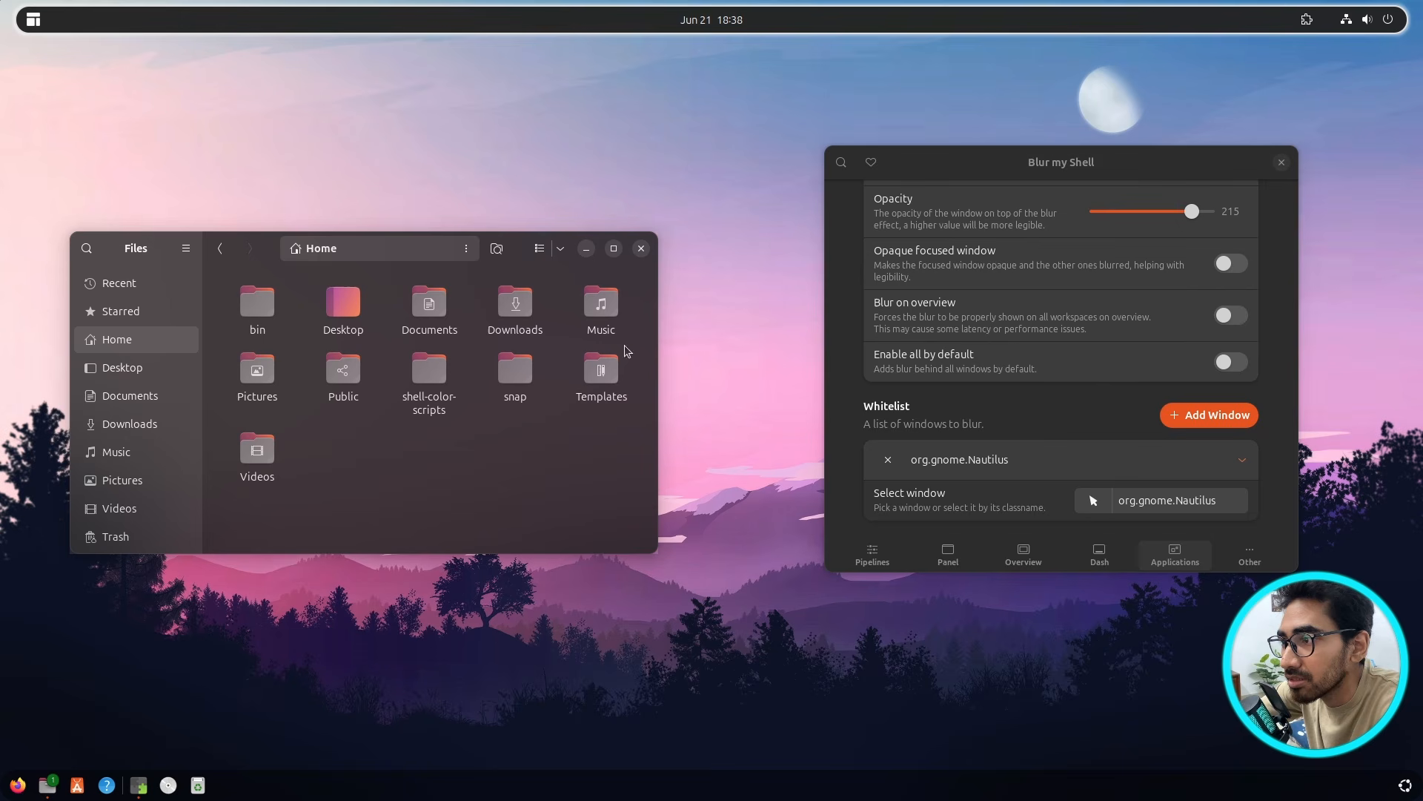
- Add the Blur my Shell preferences window itself to the blur whitelist and move it to check the effect
{"action": "left_click", "coordinate": [1207, 416]}
{"action": "left_click", "coordinate": [1206, 300]}
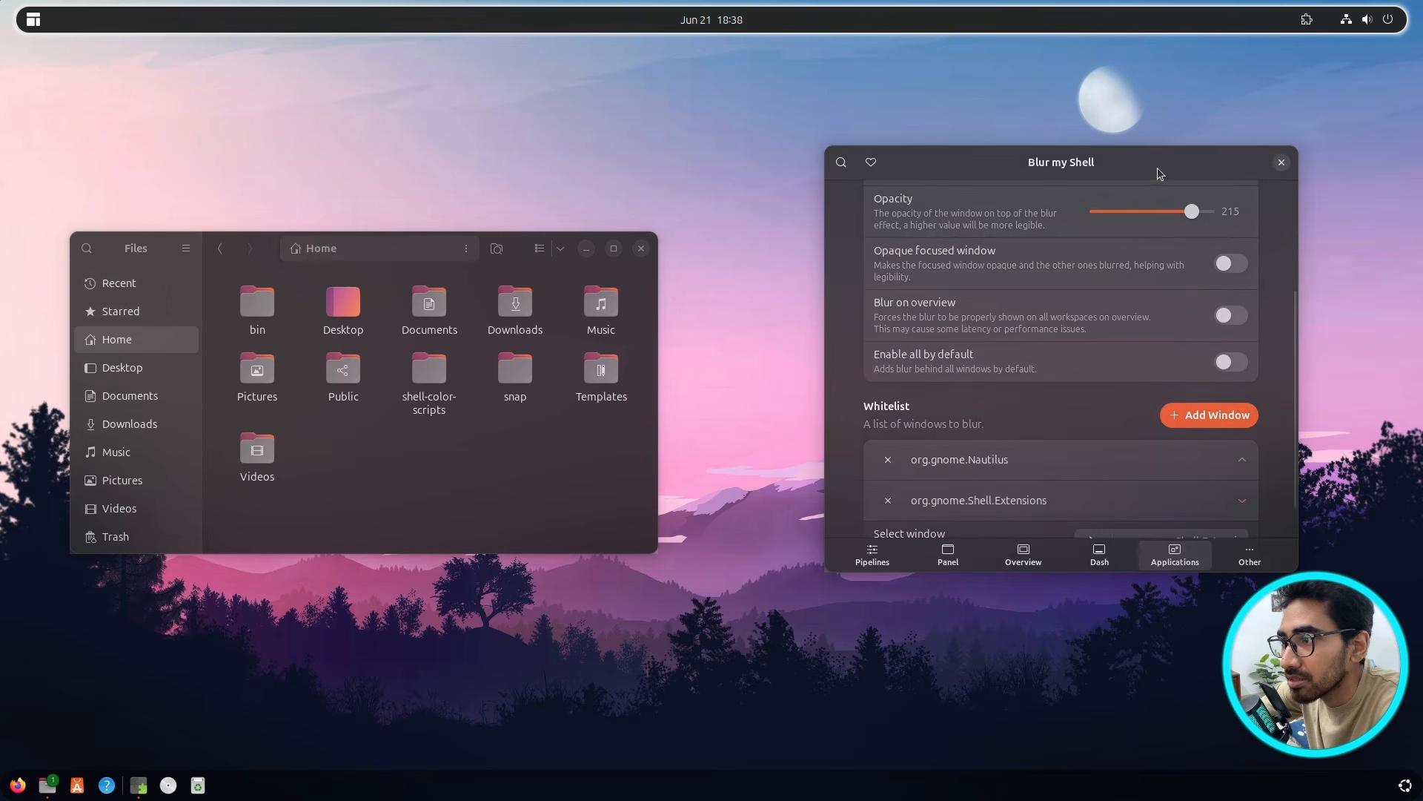
{"action": "left_click_drag", "start_coordinate": [1160, 173], "coordinate": [1068, 166]}
{"action": "scroll", "coordinate": [1195, 391], "scroll_direction": "up", "scroll_amount": 1}
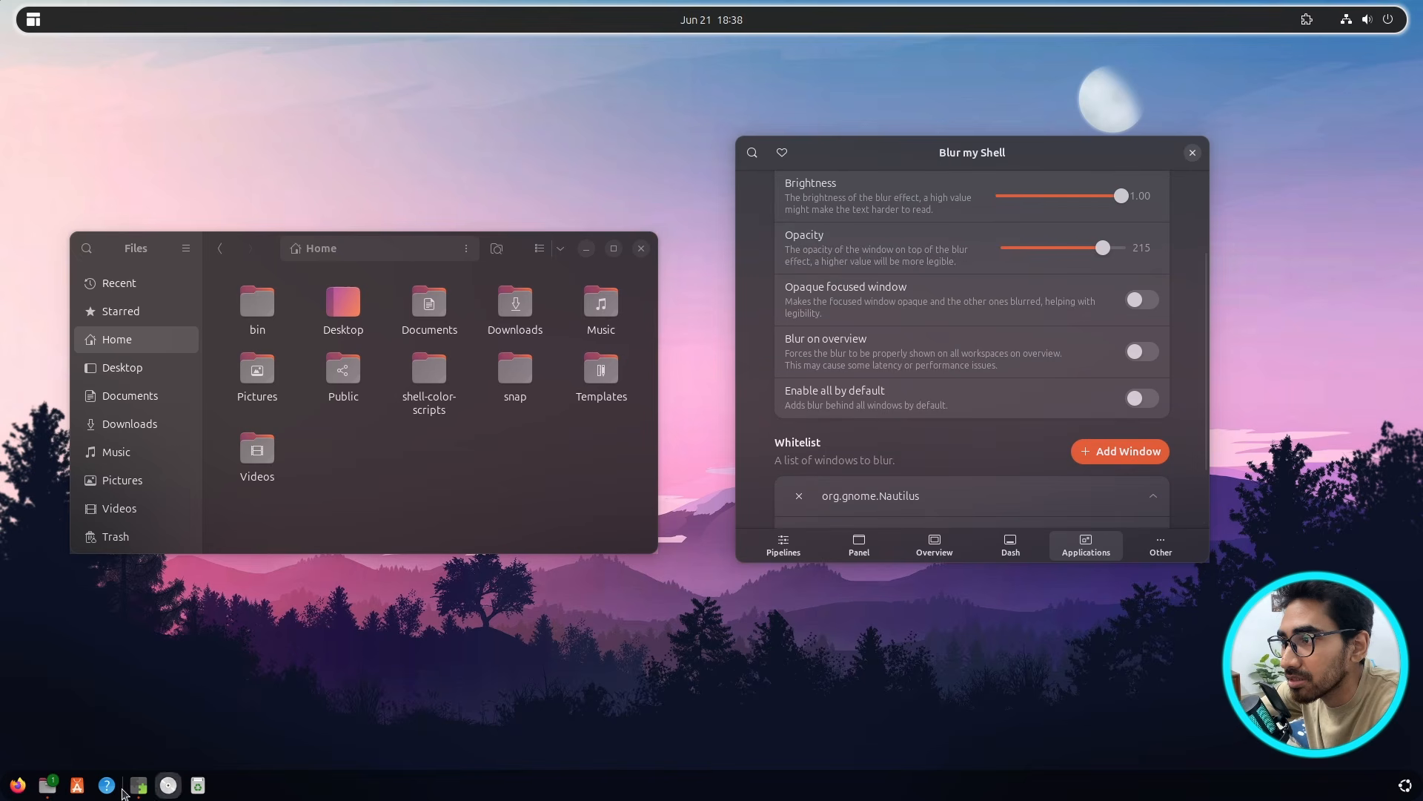
- Launch Google Chrome and arrange its window beside the Blur my Shell preferences
{"action": "left_click", "coordinate": [1403, 788]}
{"action": "left_click", "coordinate": [1049, 650]}
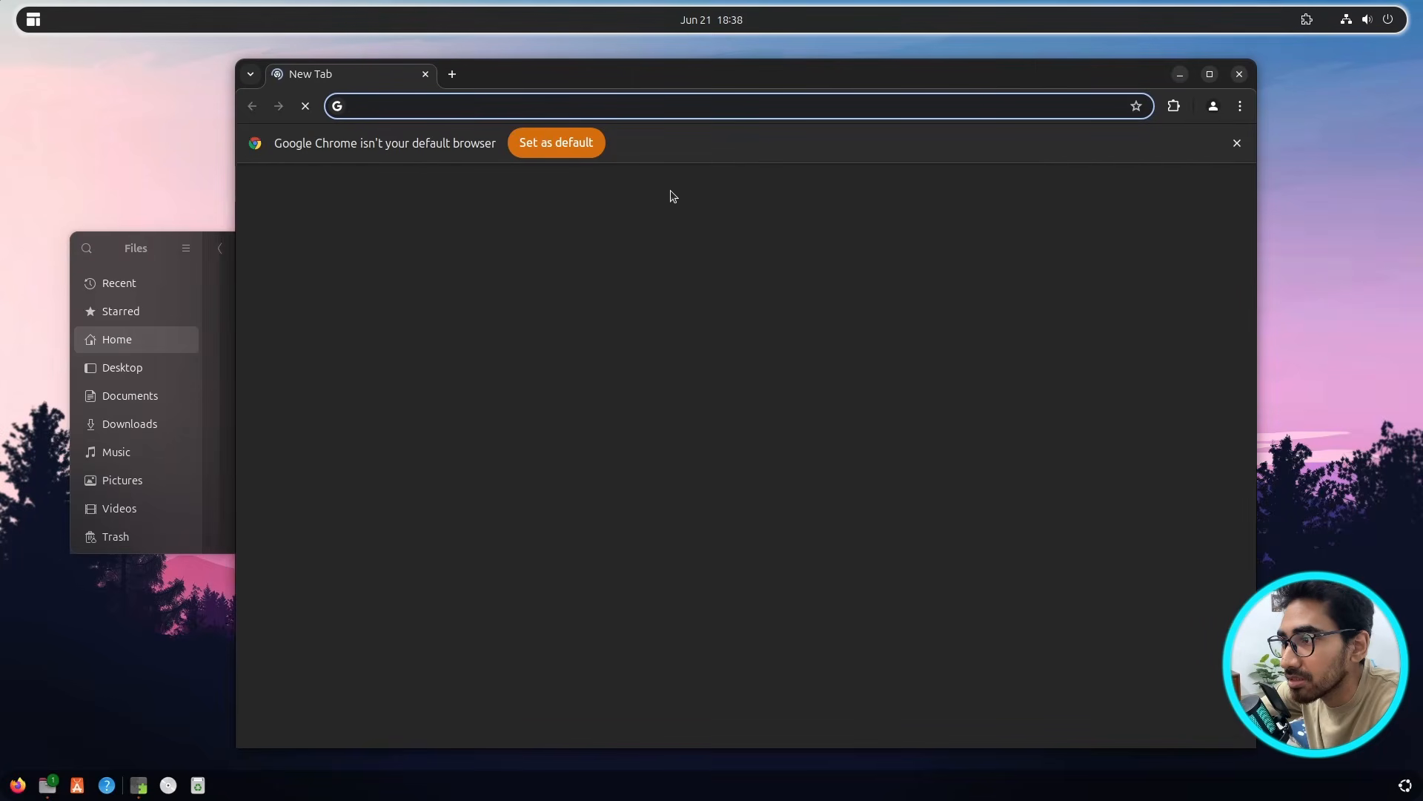
{"action": "left_click_drag", "start_coordinate": [805, 80], "coordinate": [579, 80]}
{"action": "left_click", "coordinate": [1101, 160]}
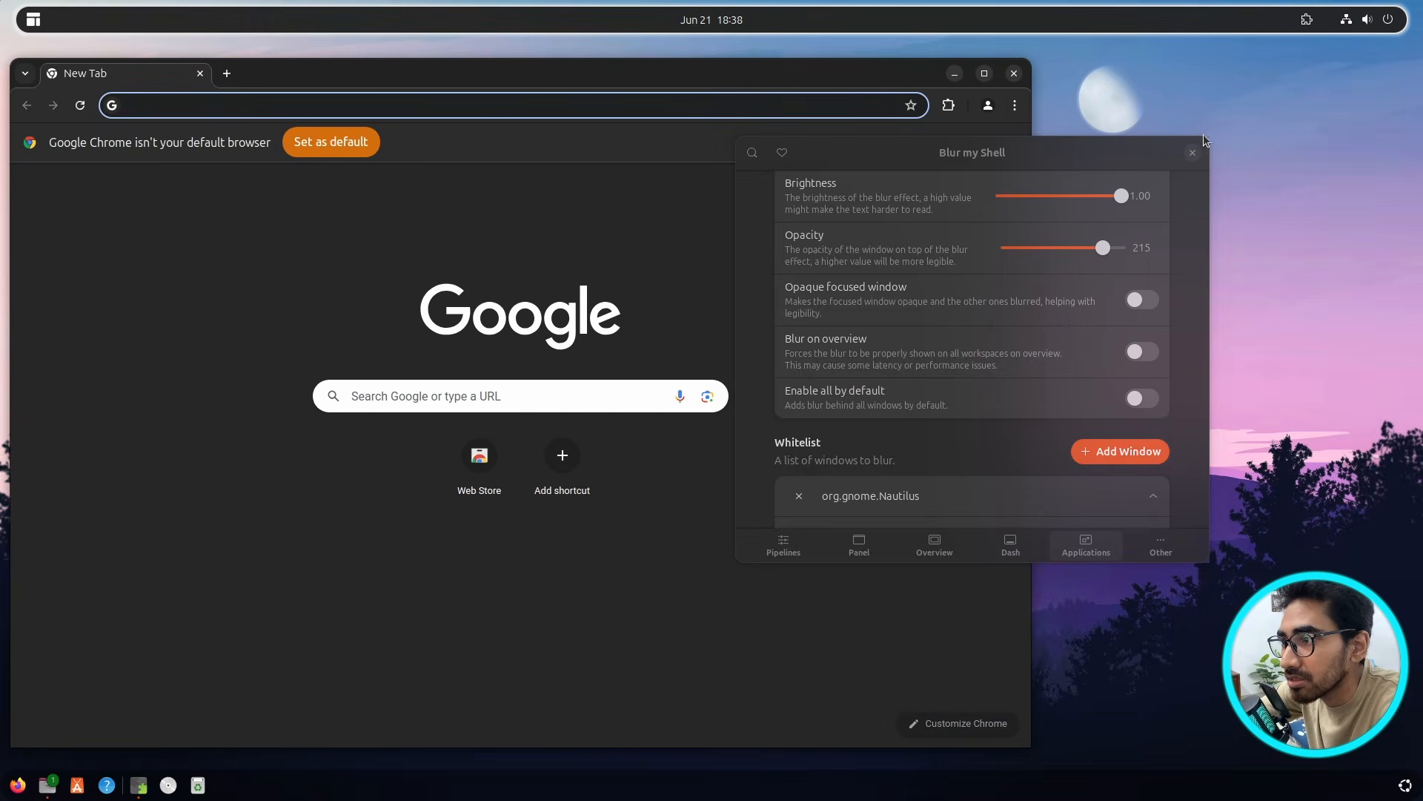
{"action": "left_click_drag", "start_coordinate": [1097, 149], "coordinate": [1242, 131]}
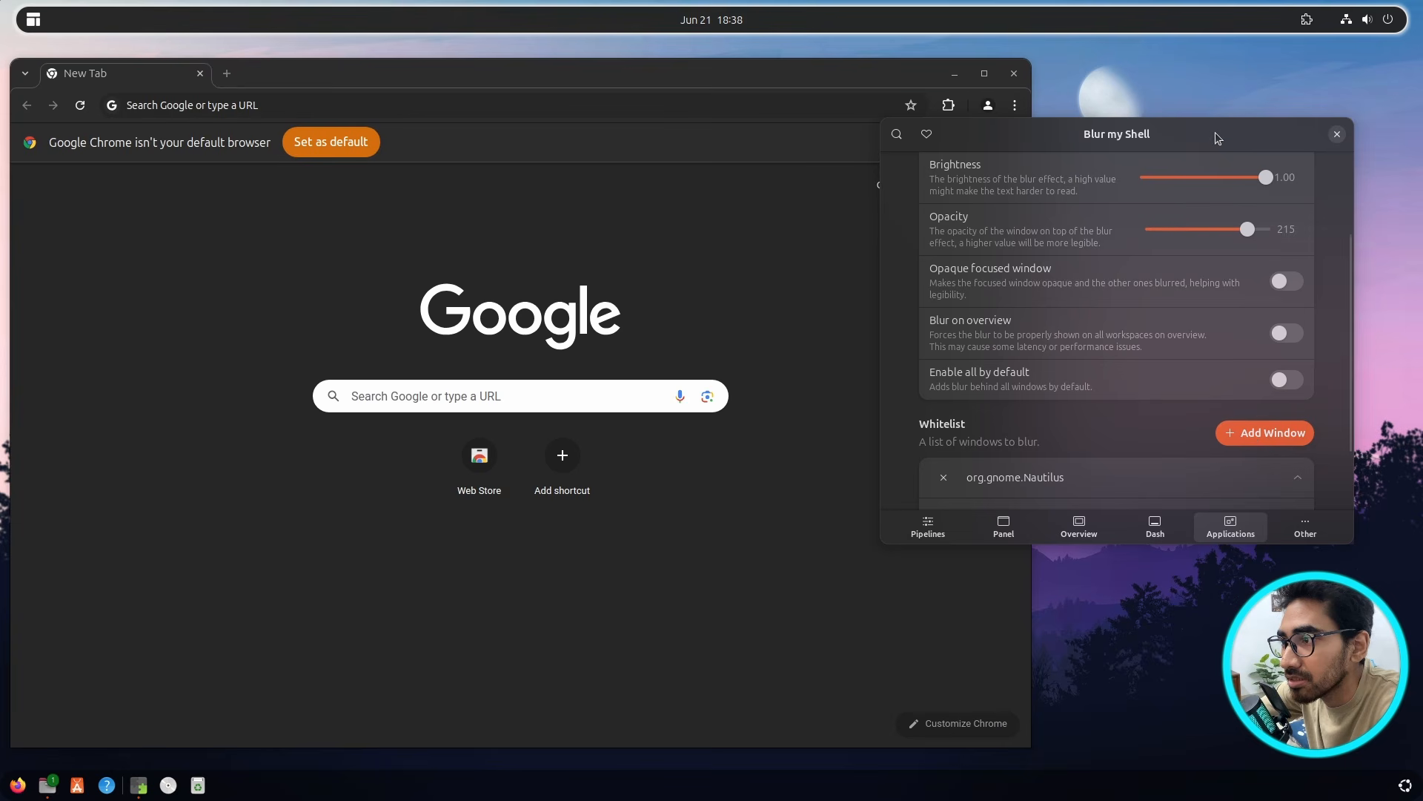
{"action": "left_click_drag", "start_coordinate": [1216, 132], "coordinate": [1264, 70]}
- Add the Chrome window to the blur whitelist, check its blur, and close Chrome
{"action": "left_click", "coordinate": [1321, 373]}
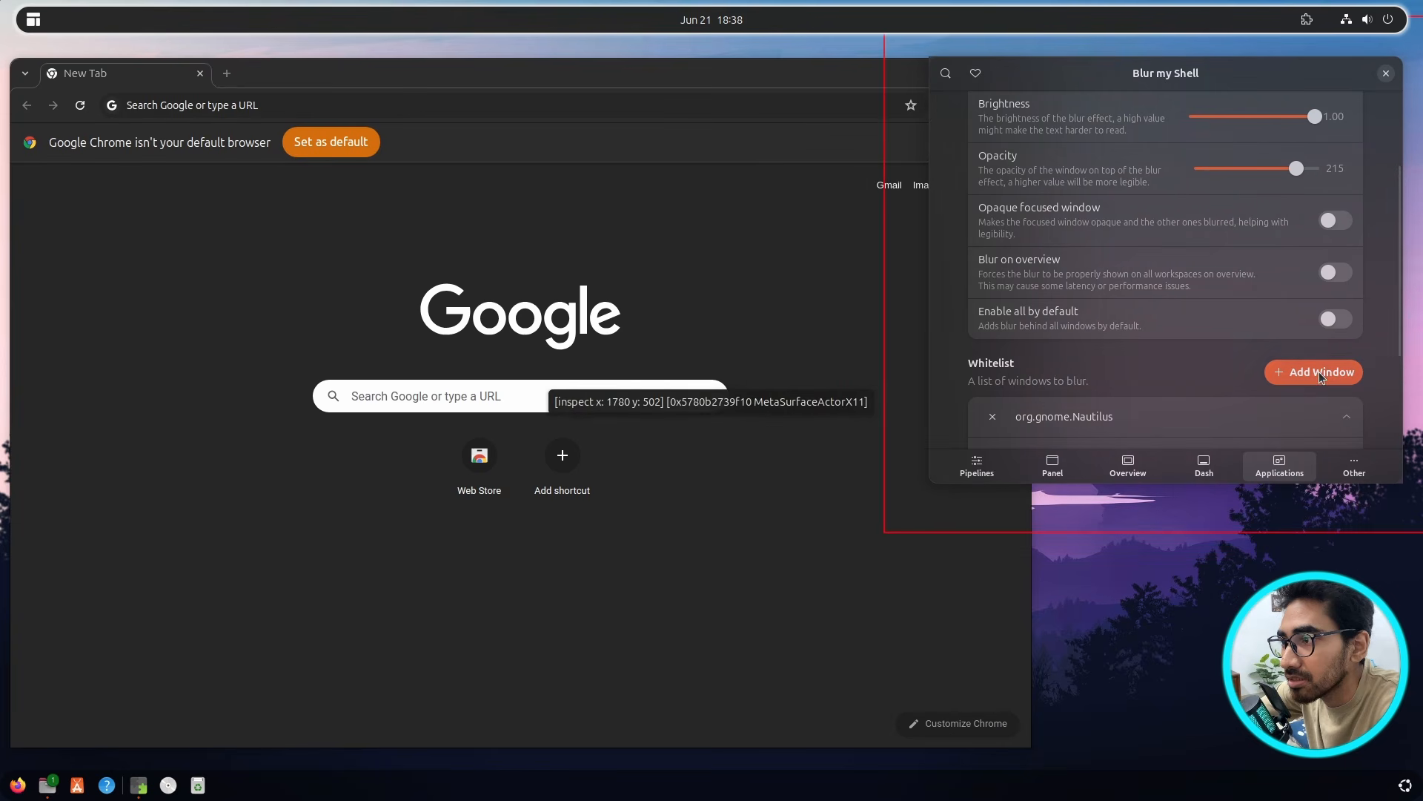
{"action": "left_click", "coordinate": [376, 191]}
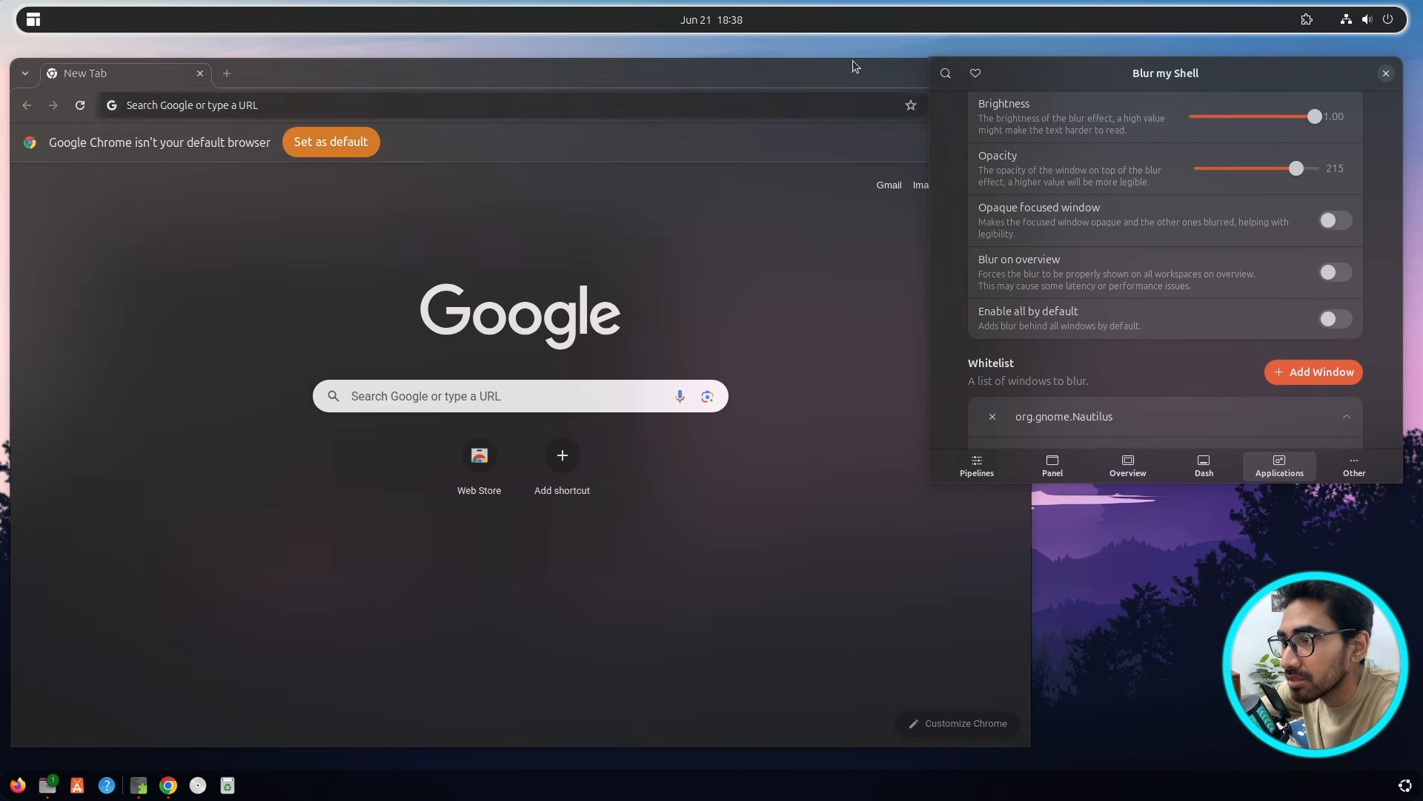
{"action": "left_click_drag", "start_coordinate": [852, 66], "coordinate": [1068, 75]}
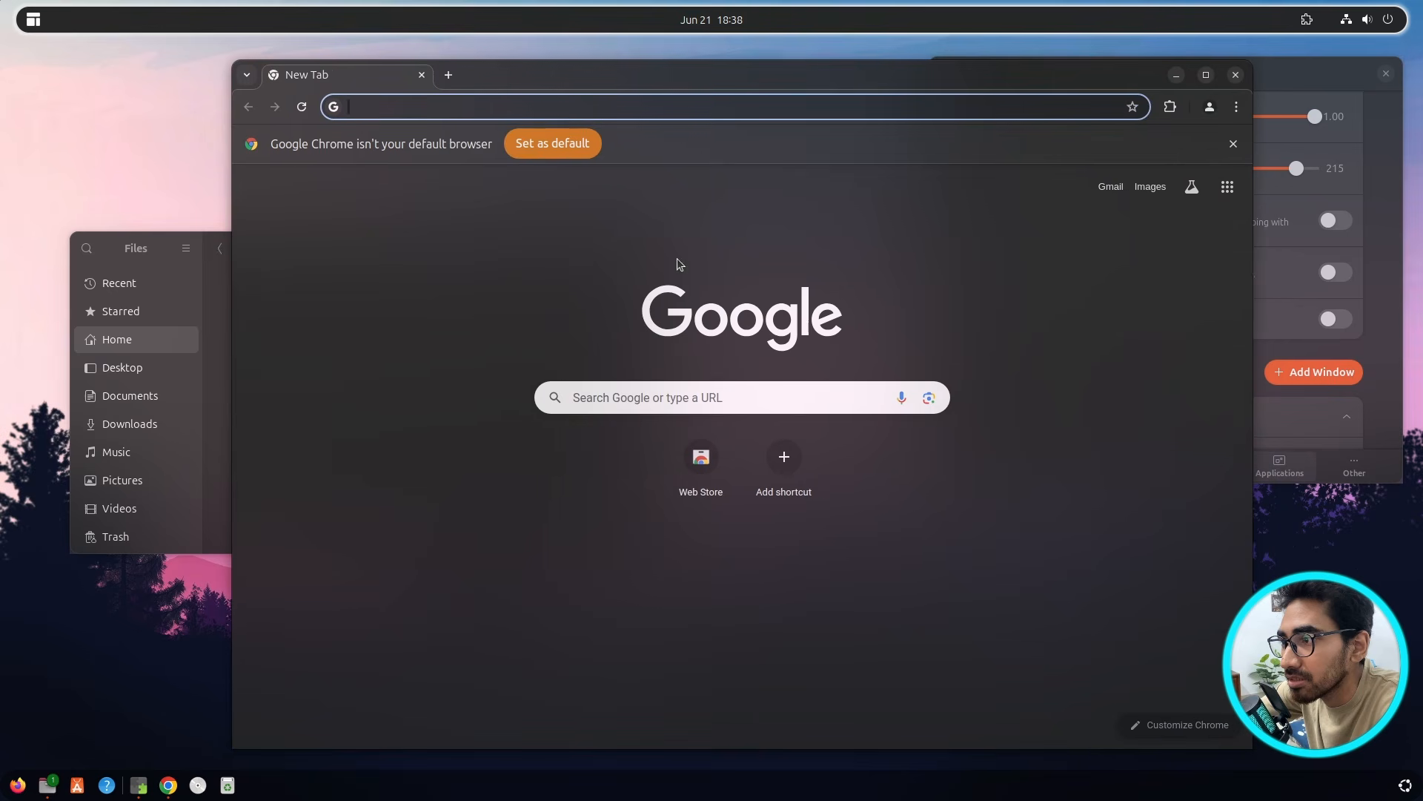
{"action": "left_click", "coordinate": [1238, 77]}
{"action": "left_click_drag", "start_coordinate": [1239, 79], "coordinate": [1097, 193]}
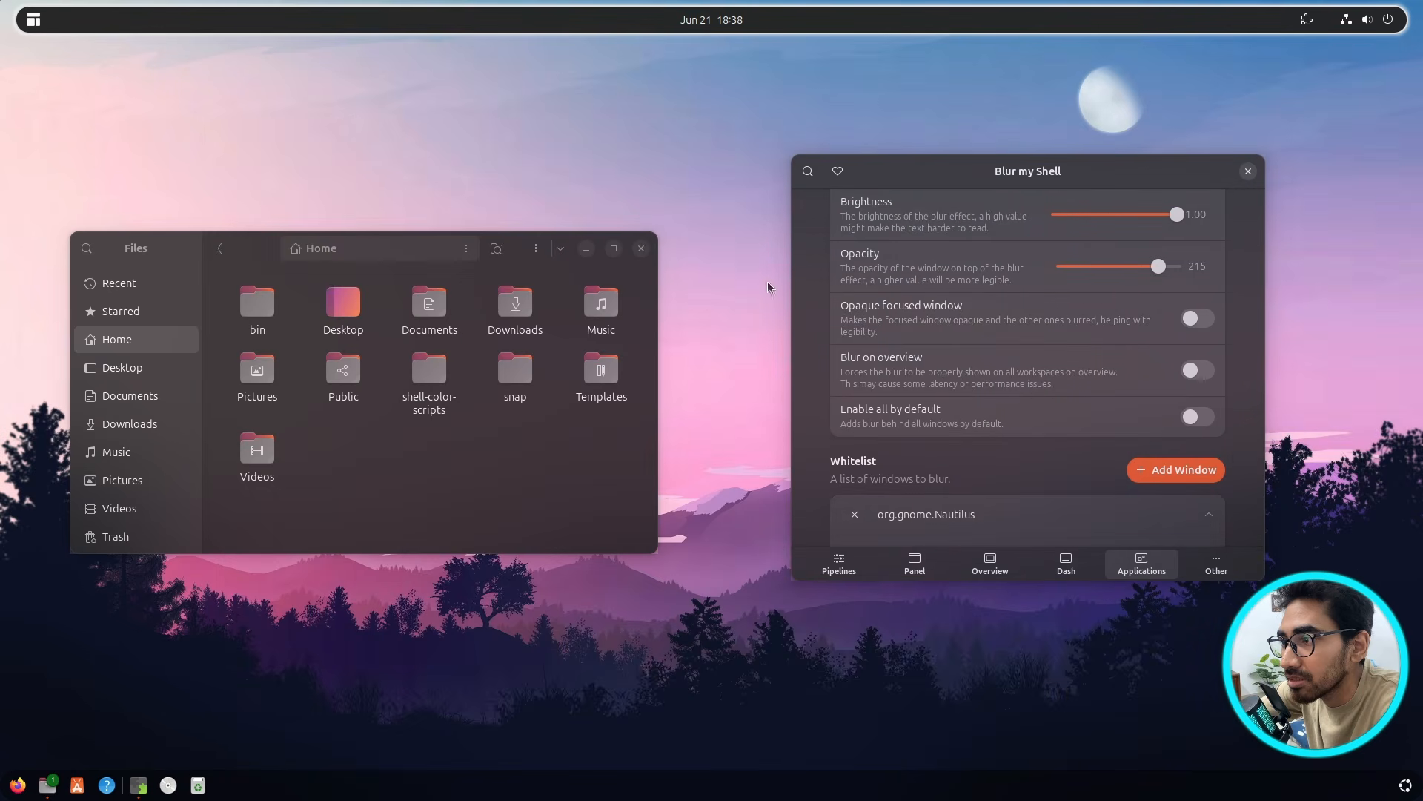
- Try adding another window to the blur whitelist, and close Files and the Blur my Shell preferences
{"action": "scroll", "coordinate": [1239, 457], "scroll_direction": "down", "scroll_amount": 1}
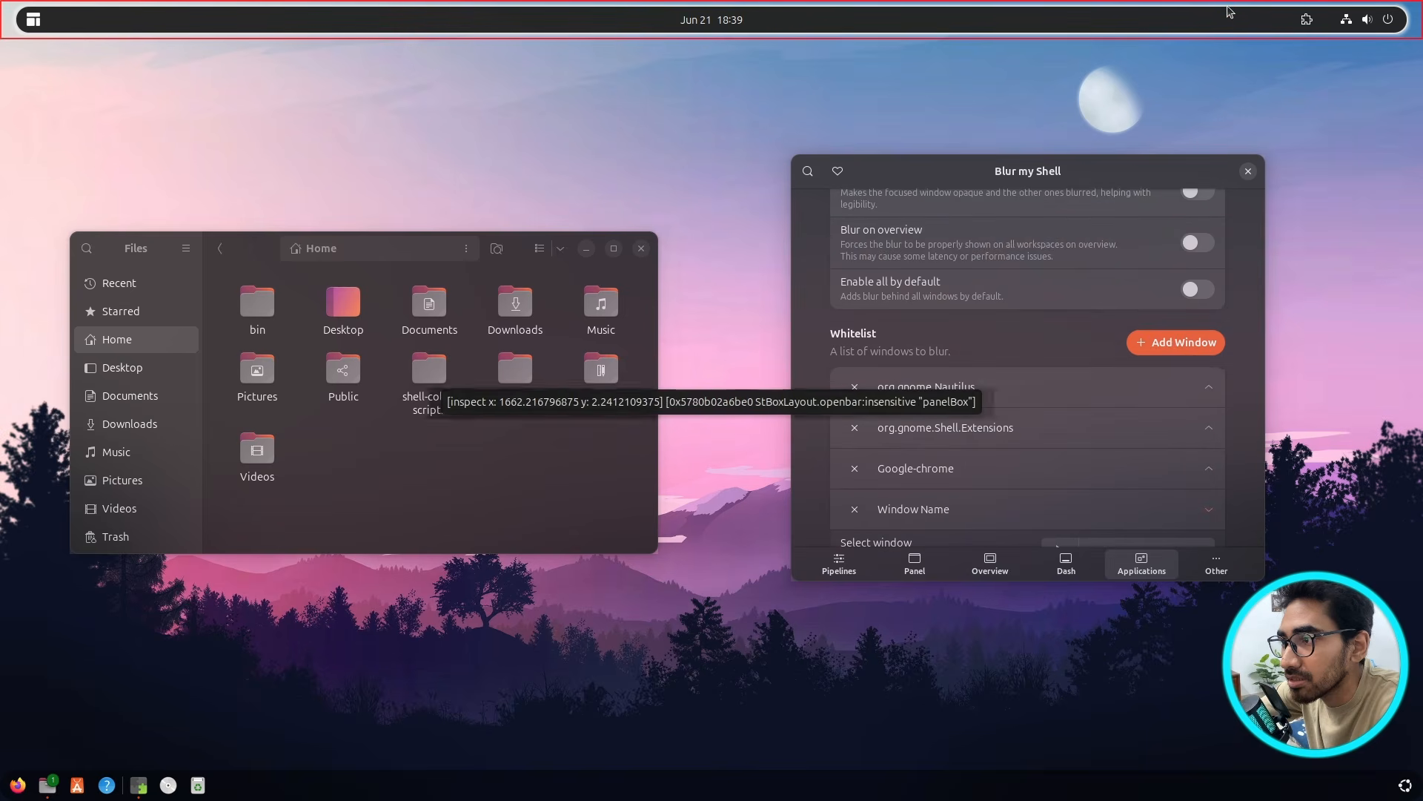
{"action": "left_click", "coordinate": [1238, 420]}
{"action": "scroll", "coordinate": [1242, 404], "scroll_direction": "up", "scroll_amount": 4}
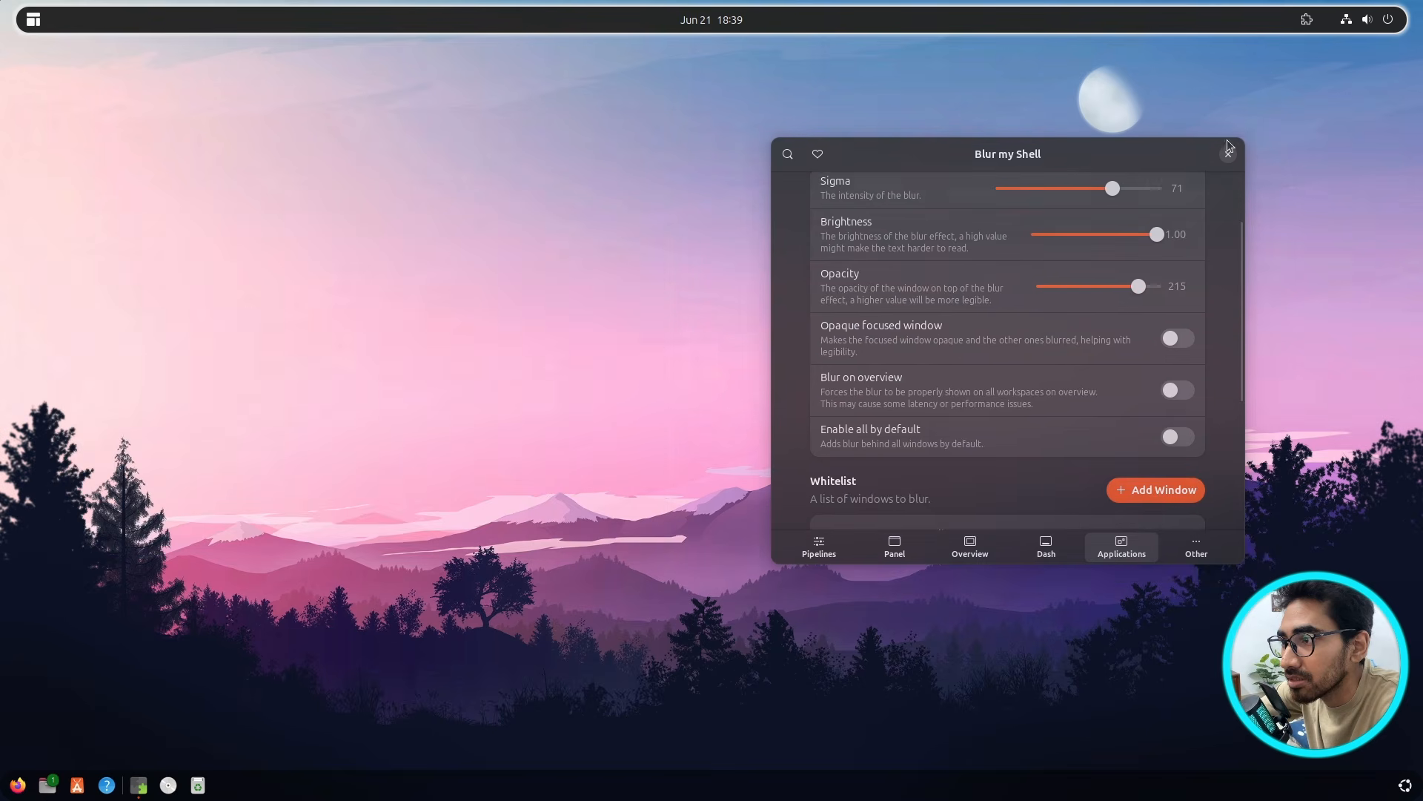
{"action": "left_click", "coordinate": [1227, 155]}
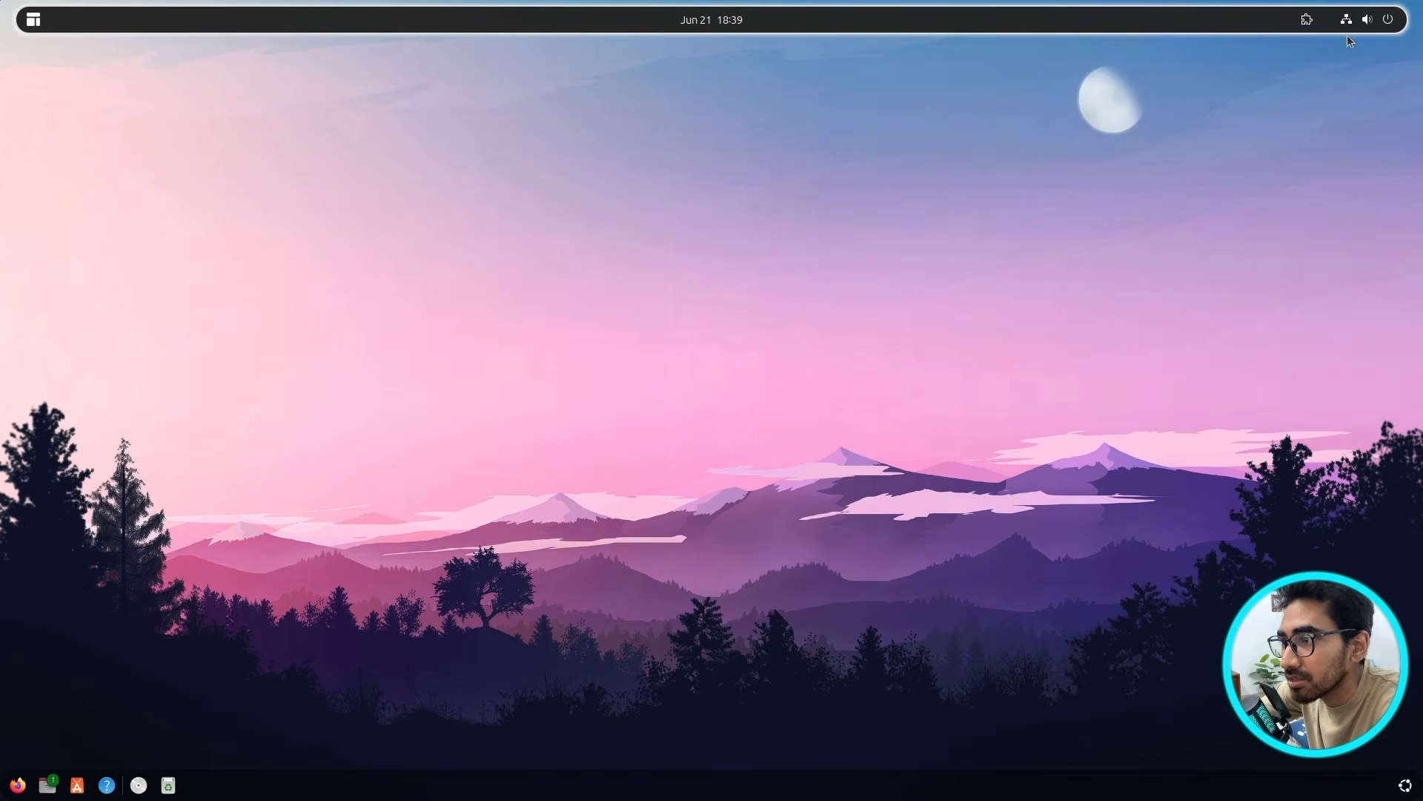
- Open the Open Bar extension's preferences, center the window on the desktop, and show its Import / Export settings
{"action": "left_click", "coordinate": [1306, 20]}
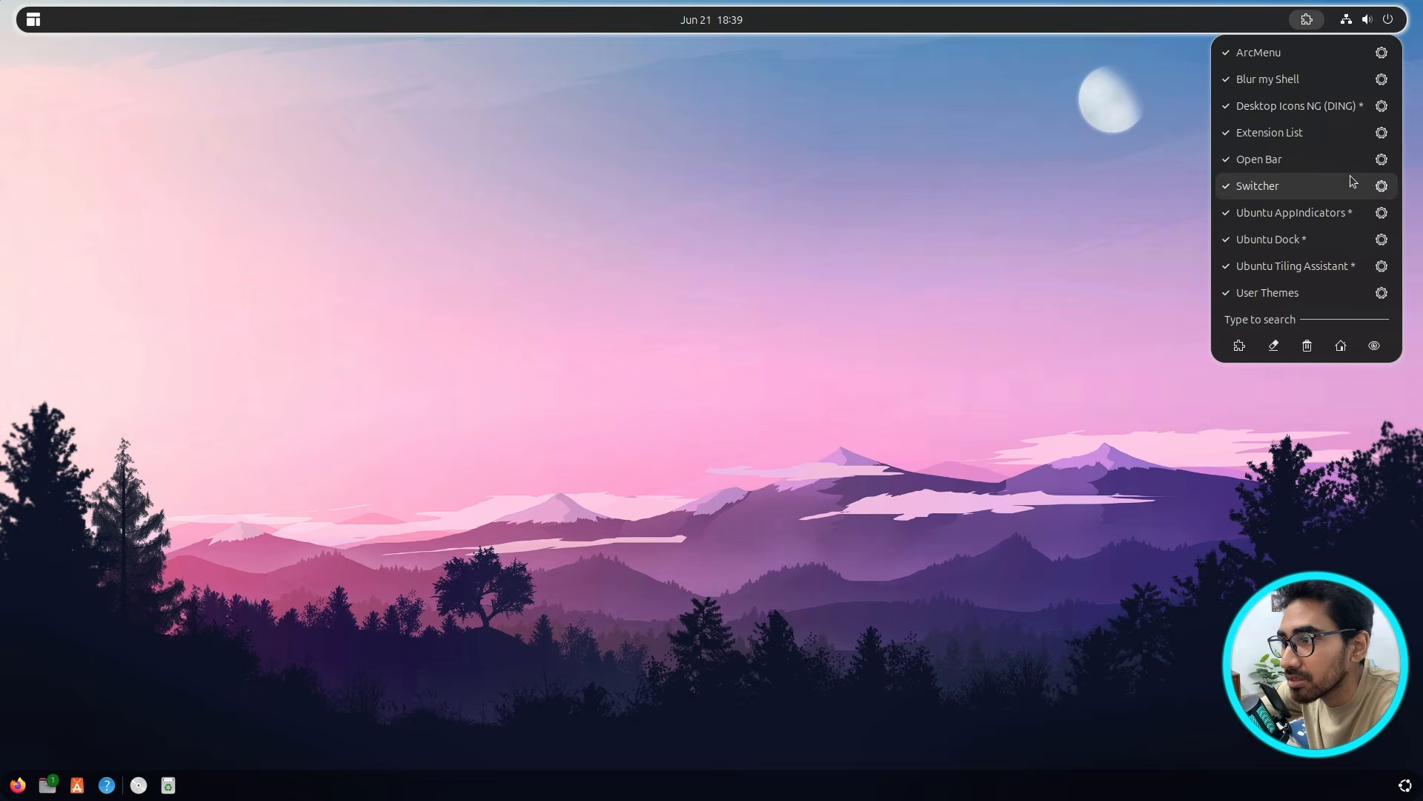
{"action": "left_click", "coordinate": [1383, 160]}
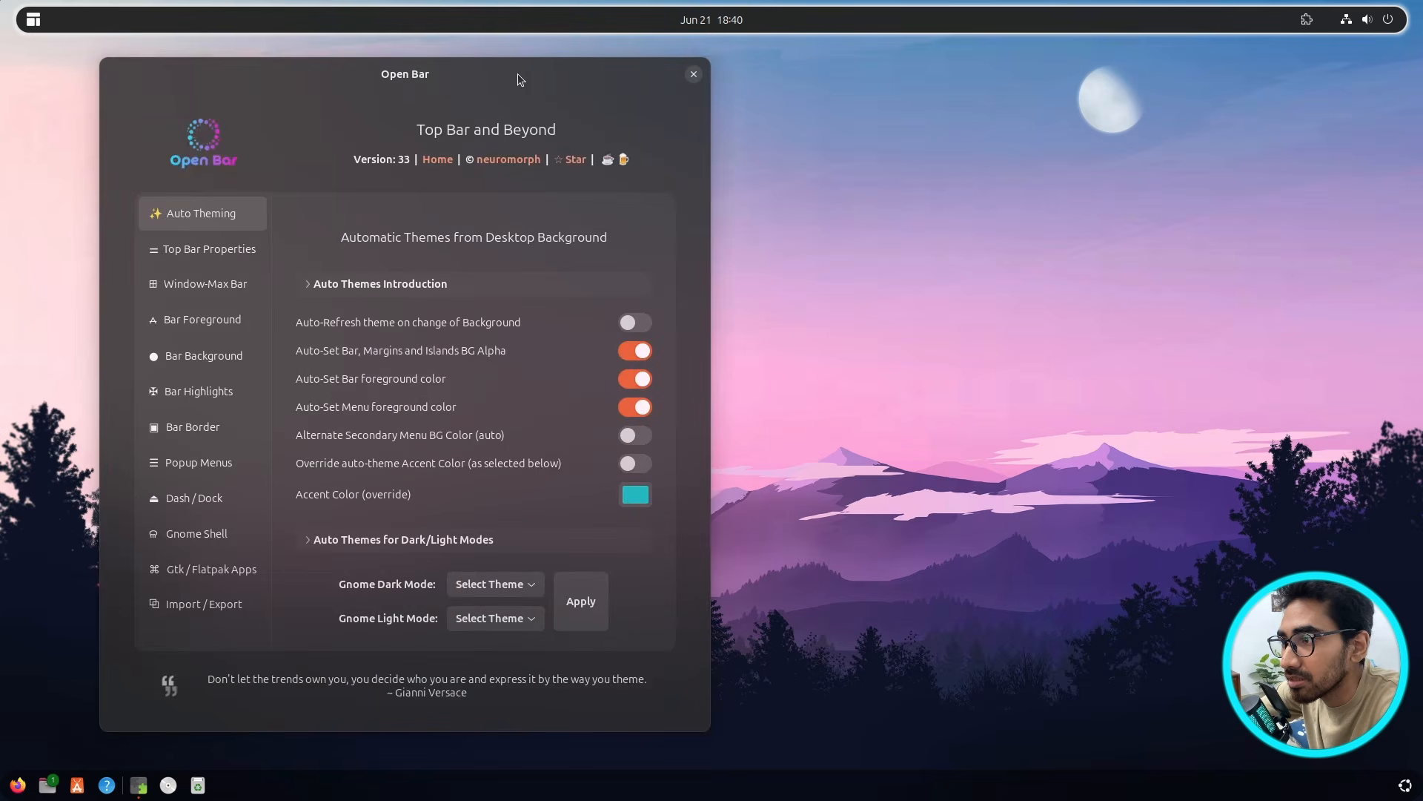
{"action": "left_click_drag", "start_coordinate": [518, 73], "coordinate": [848, 70]}
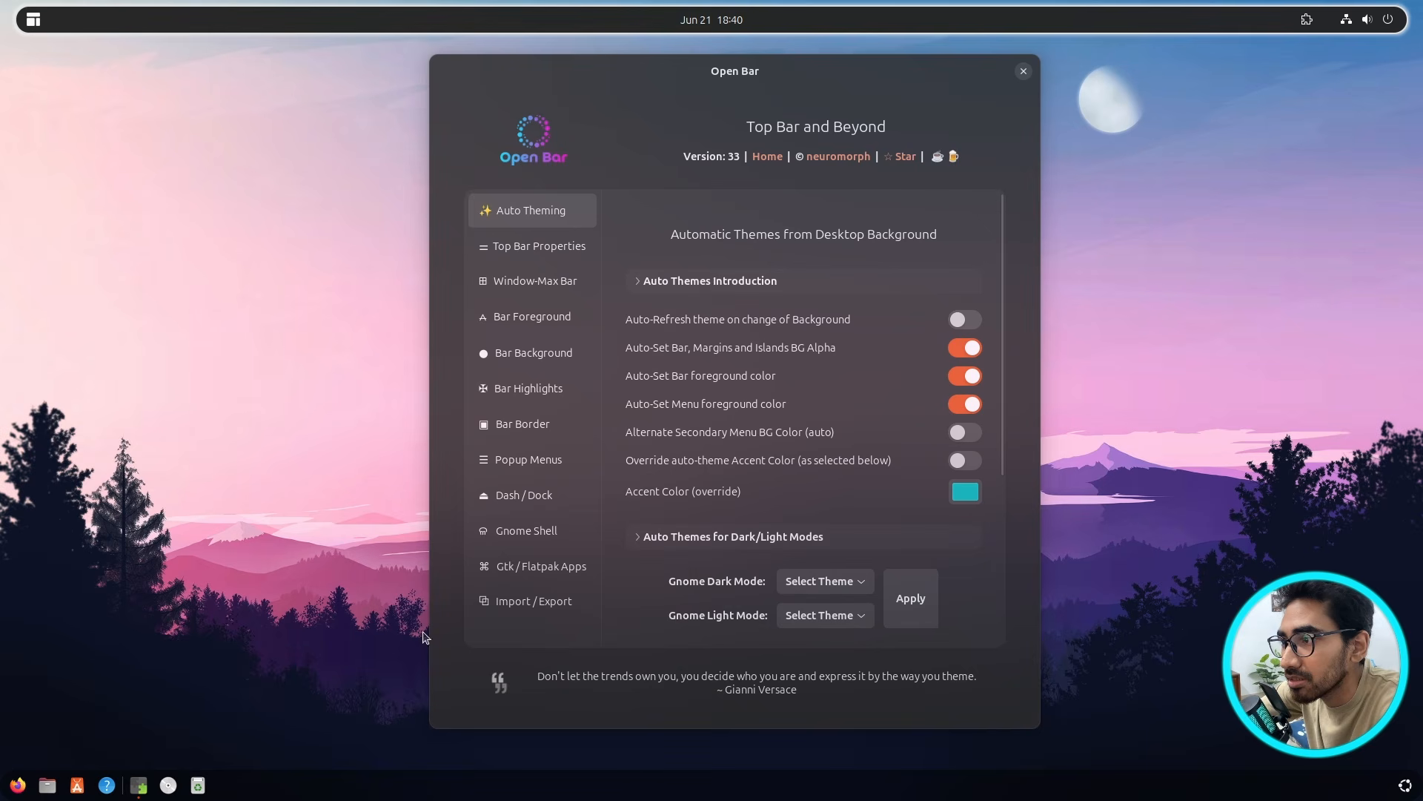
{"action": "left_click", "coordinate": [553, 601]}
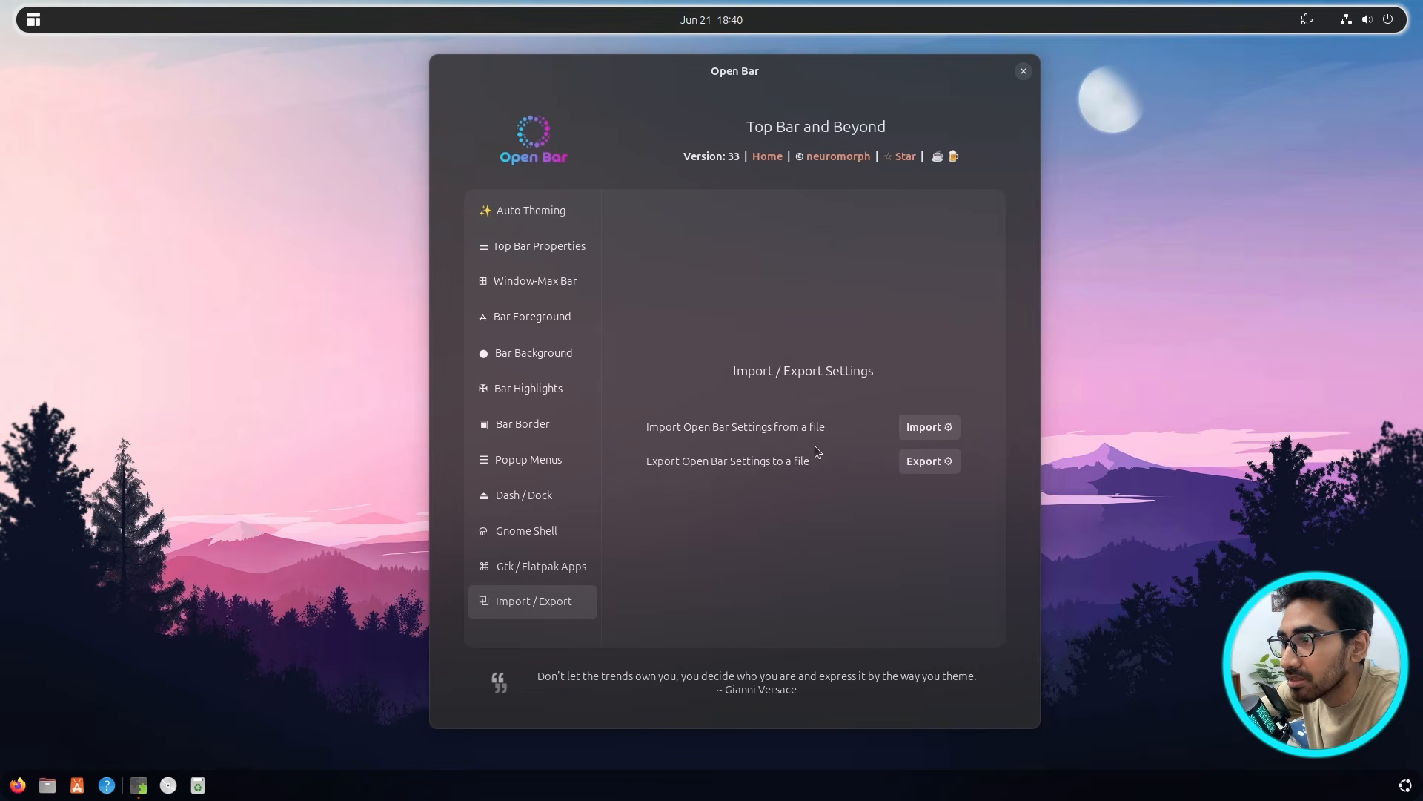
- Import the Open Bar settings from the openbarsettings file in Downloads/projectFiles
{"action": "left_click", "coordinate": [928, 427]}
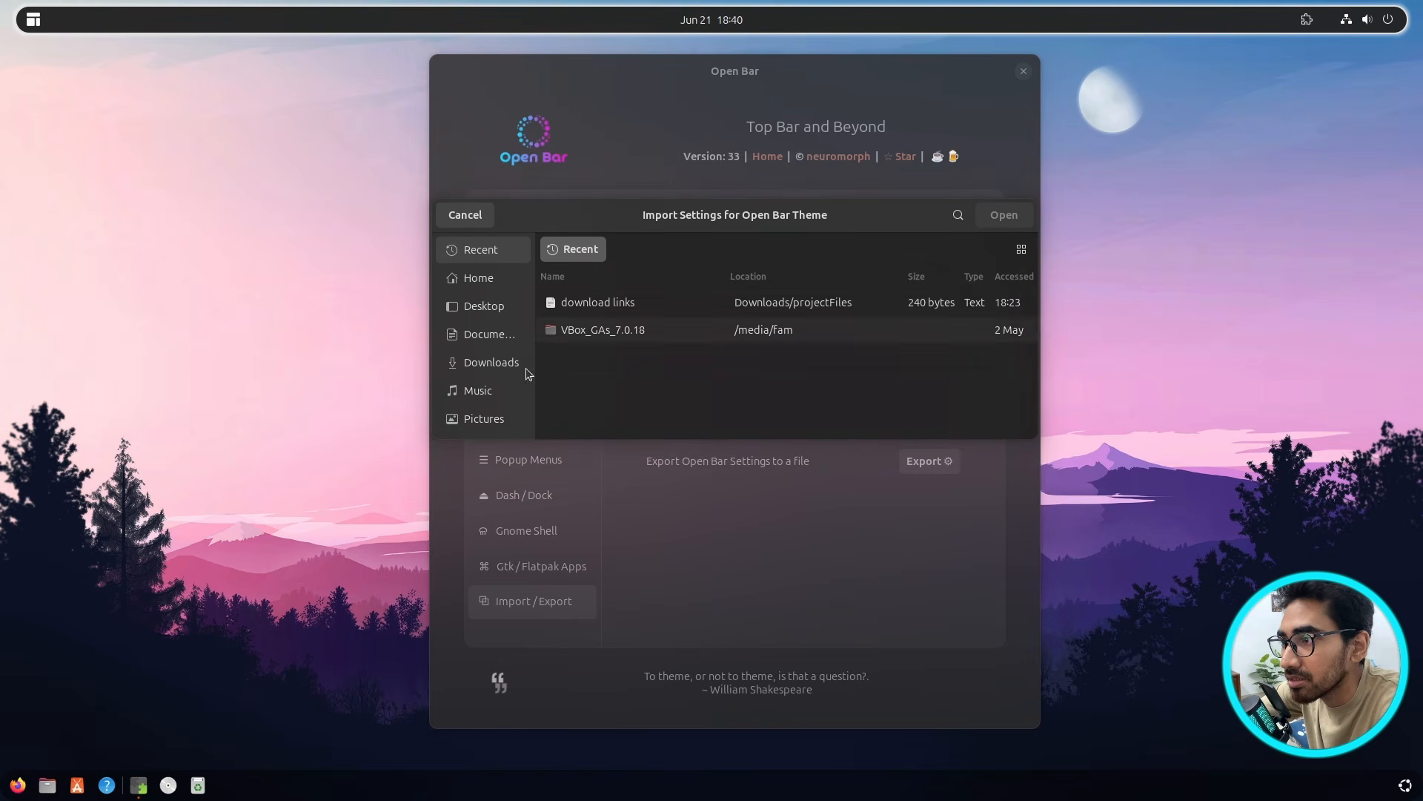
{"action": "left_click", "coordinate": [479, 363]}
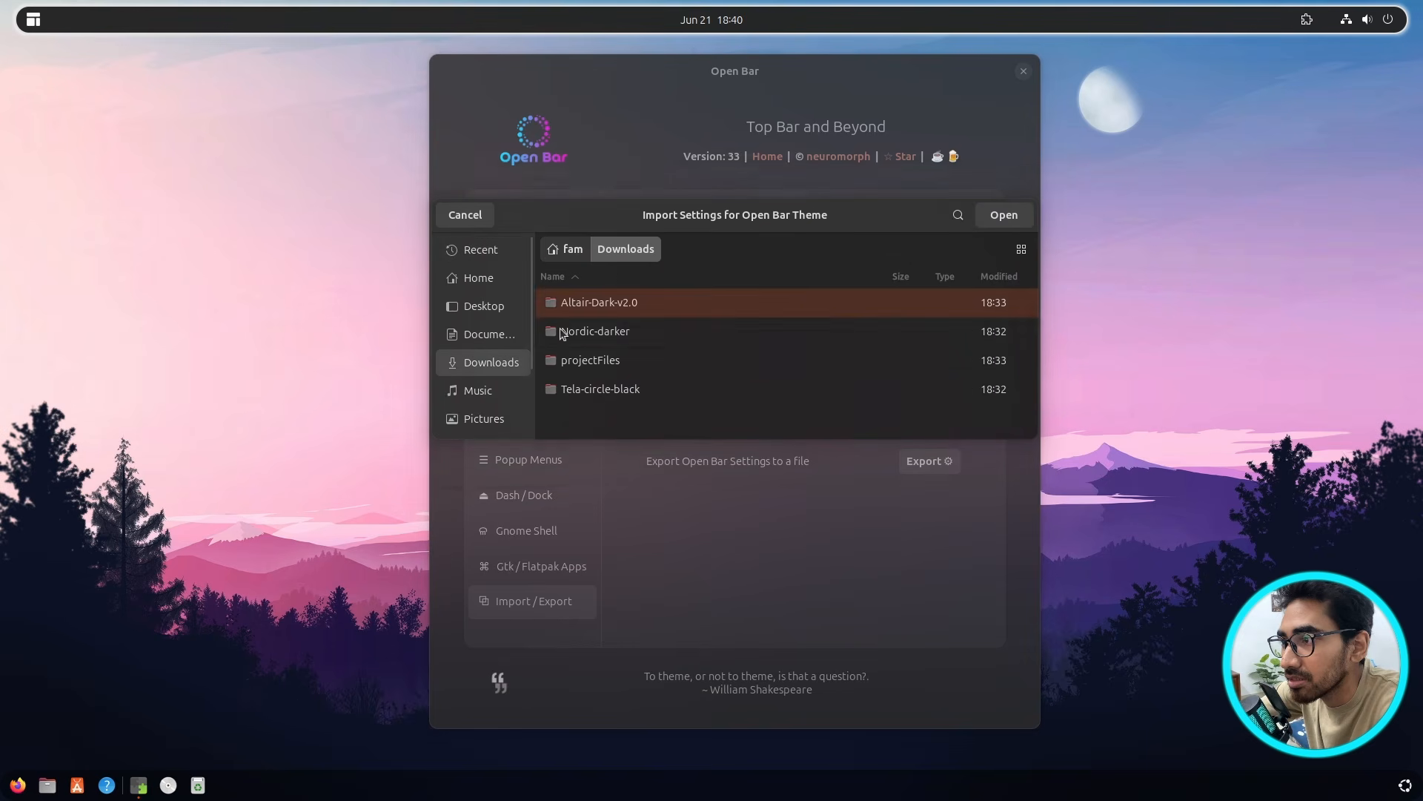
{"action": "double_click", "coordinate": [629, 364]}
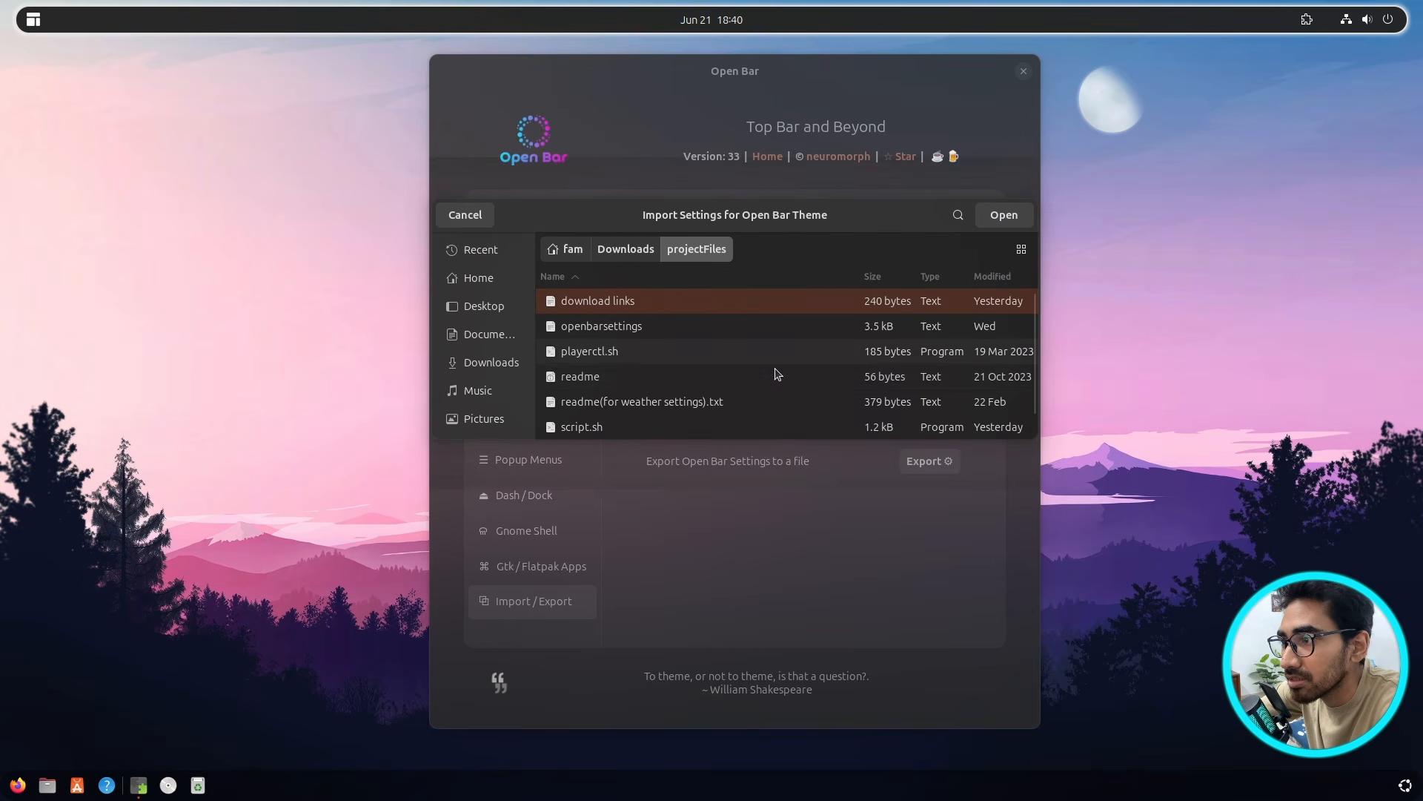
{"action": "left_click", "coordinate": [617, 330]}
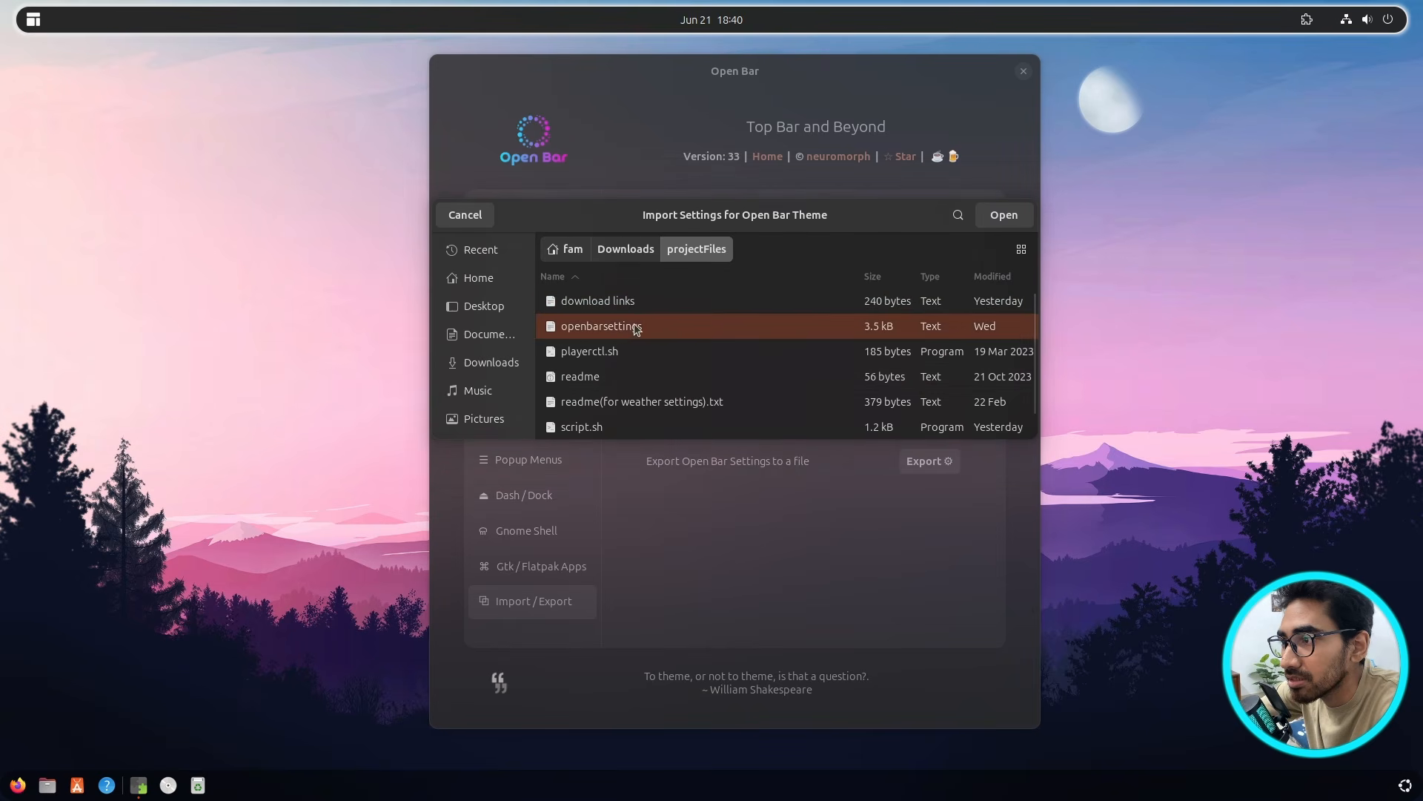
{"action": "left_click", "coordinate": [1004, 216]}
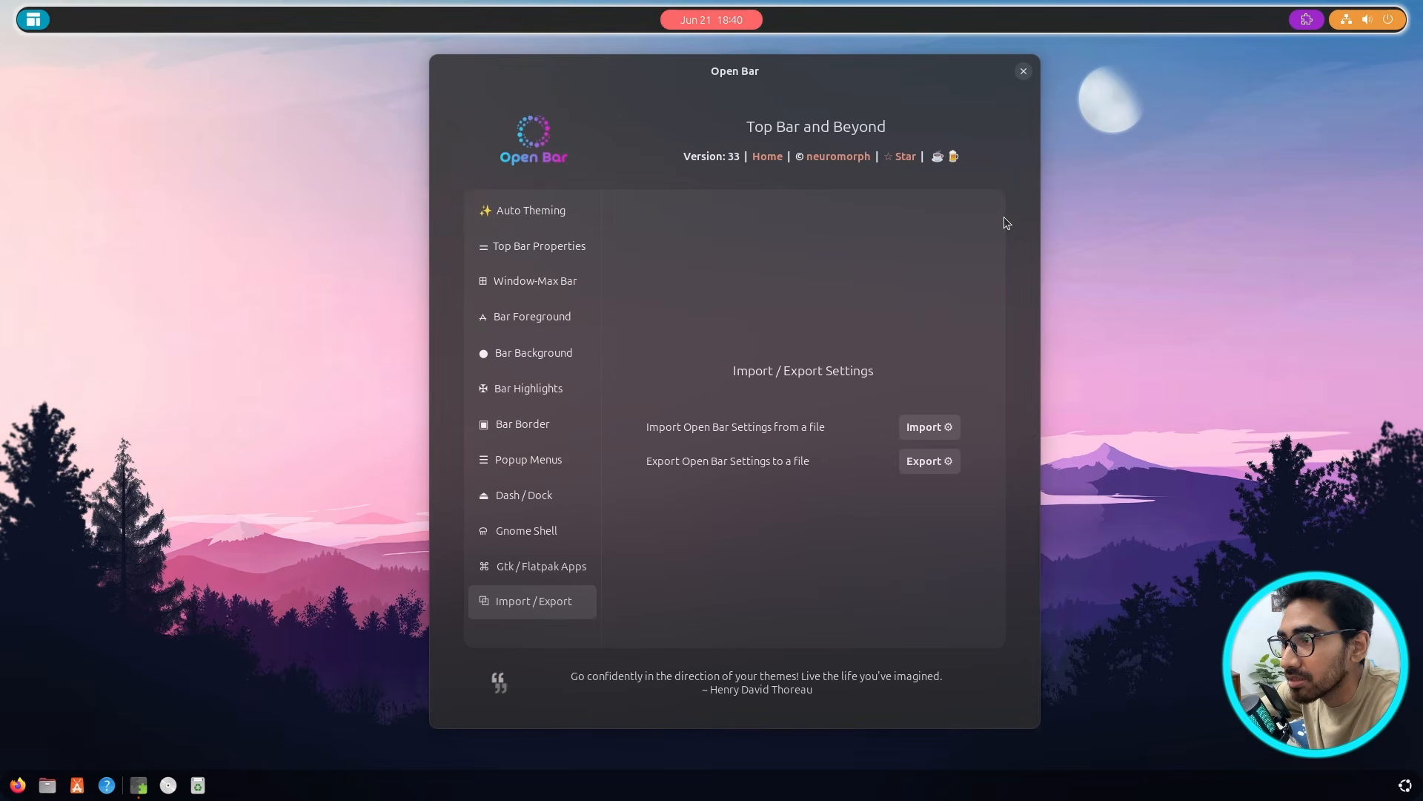
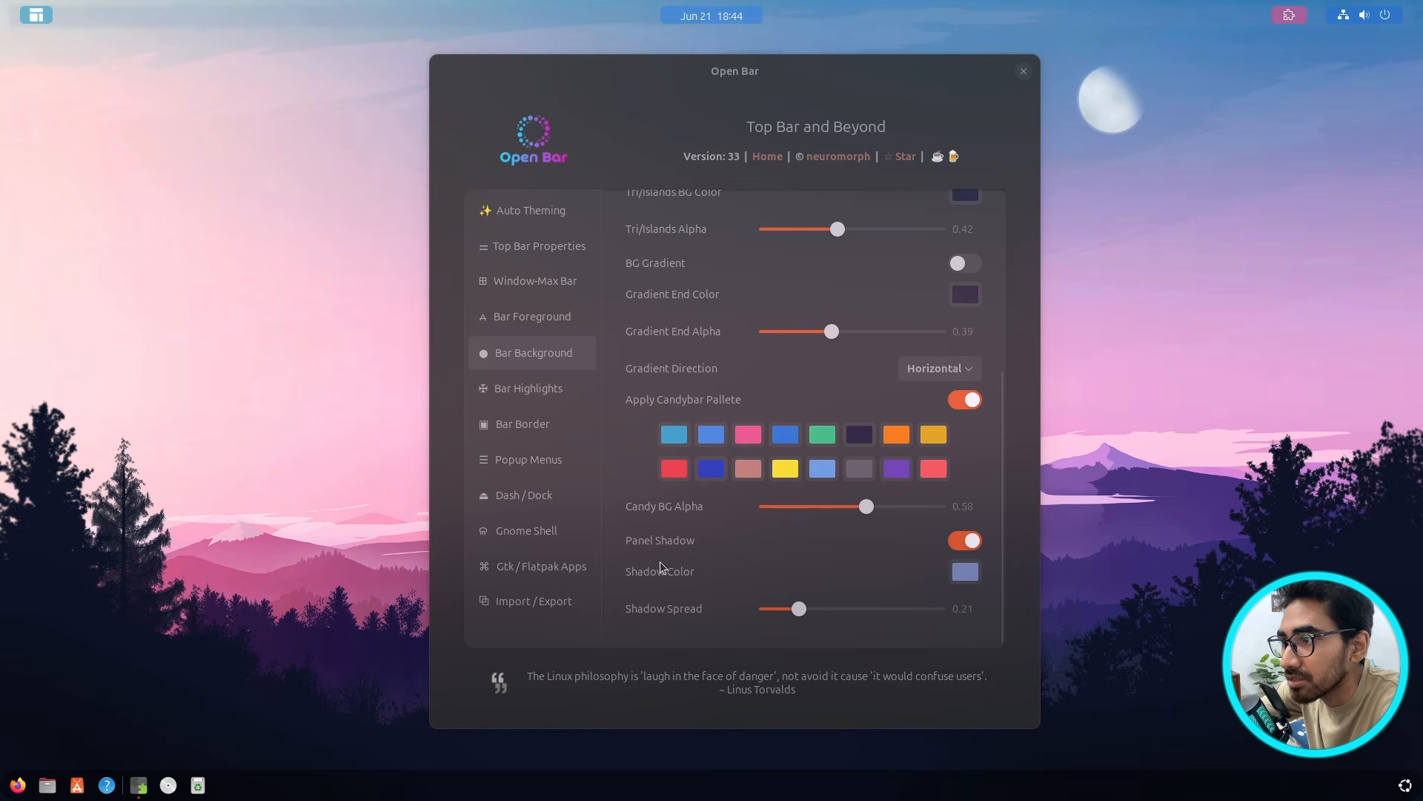
- Turn off Panel Shadow in the Bar Background settings and close the Open Bar preferences
{"action": "left_click", "coordinate": [973, 540]}
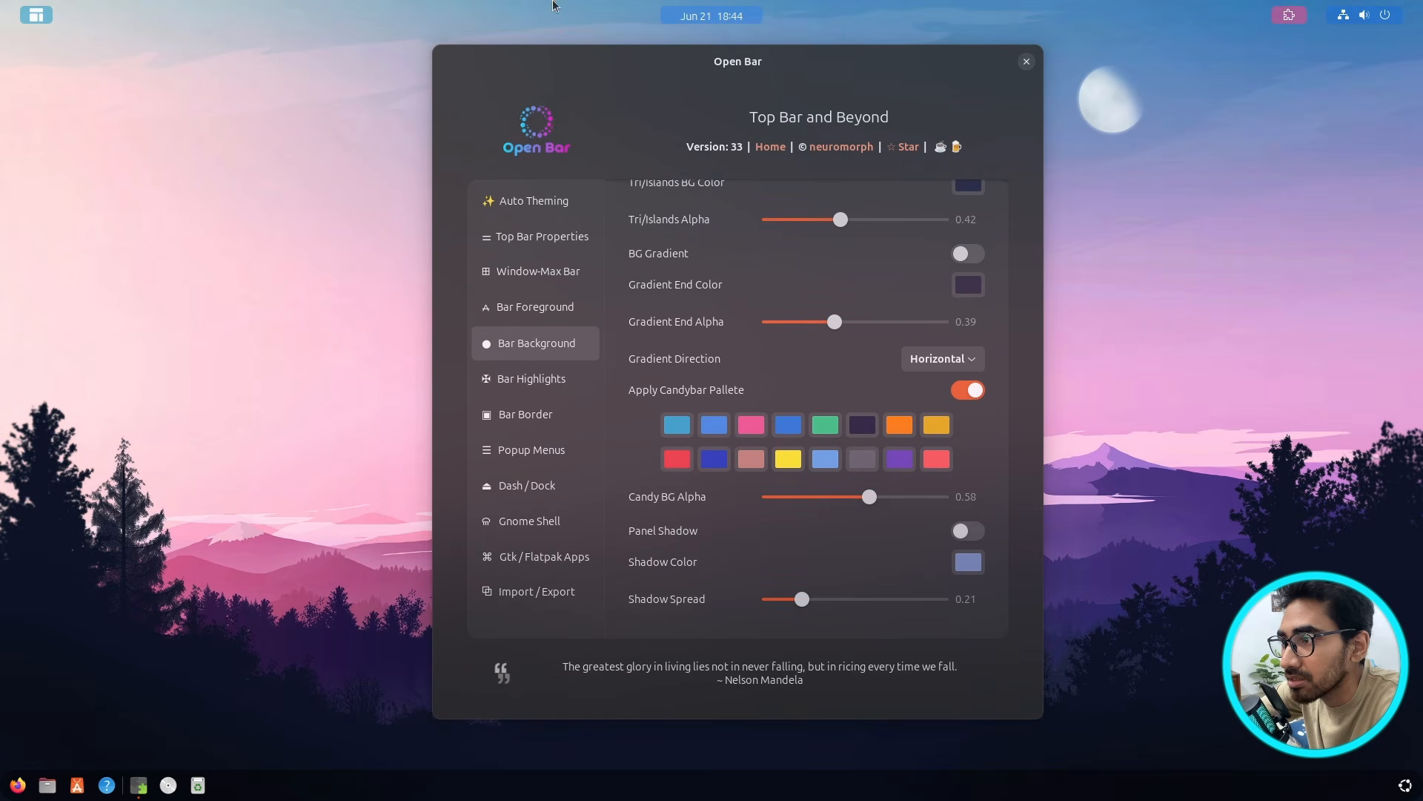
{"action": "left_click_drag", "start_coordinate": [853, 70], "coordinate": [822, 63]}
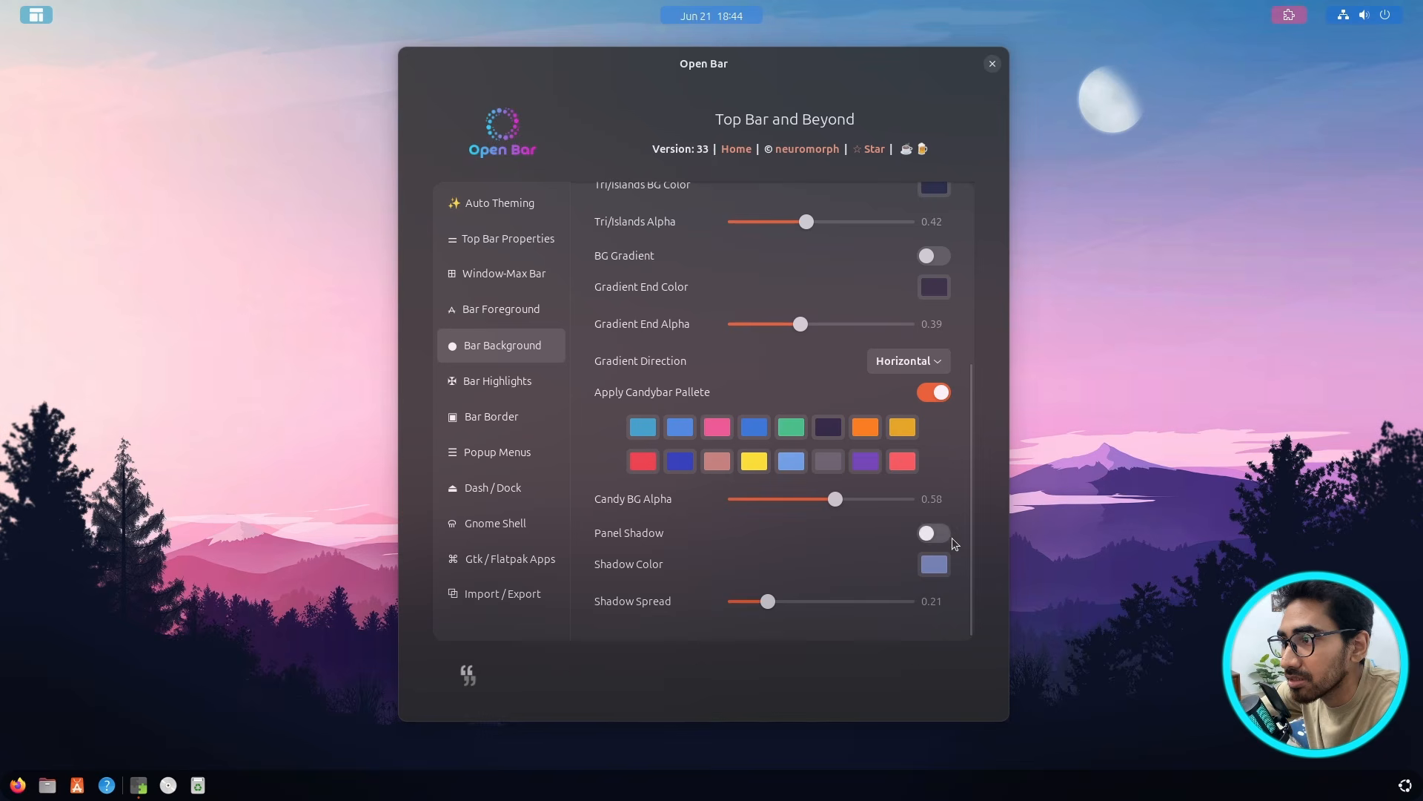
{"action": "left_click", "coordinate": [992, 64]}
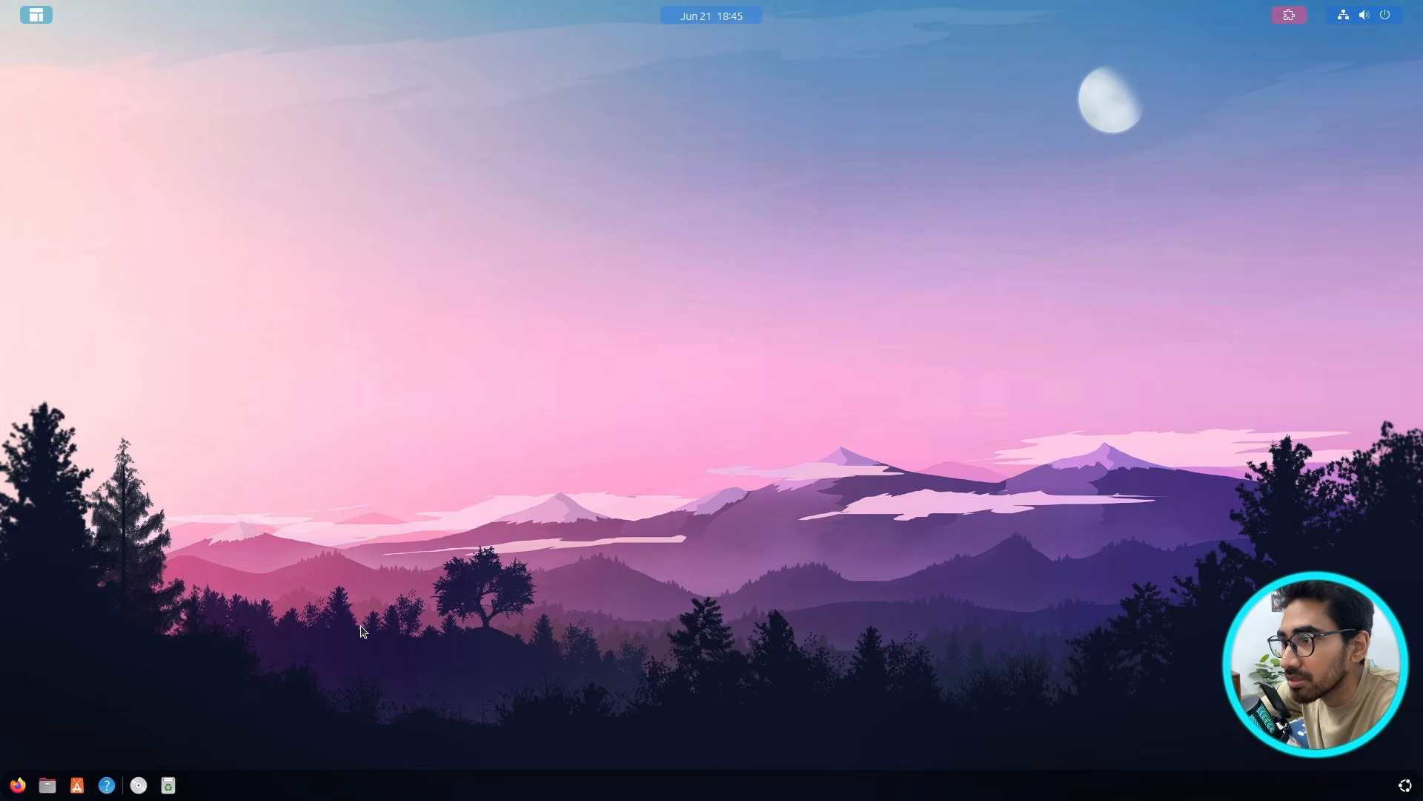
- Show the application grid to check its look, and return to the desktop
{"action": "left_click", "coordinate": [1409, 788]}
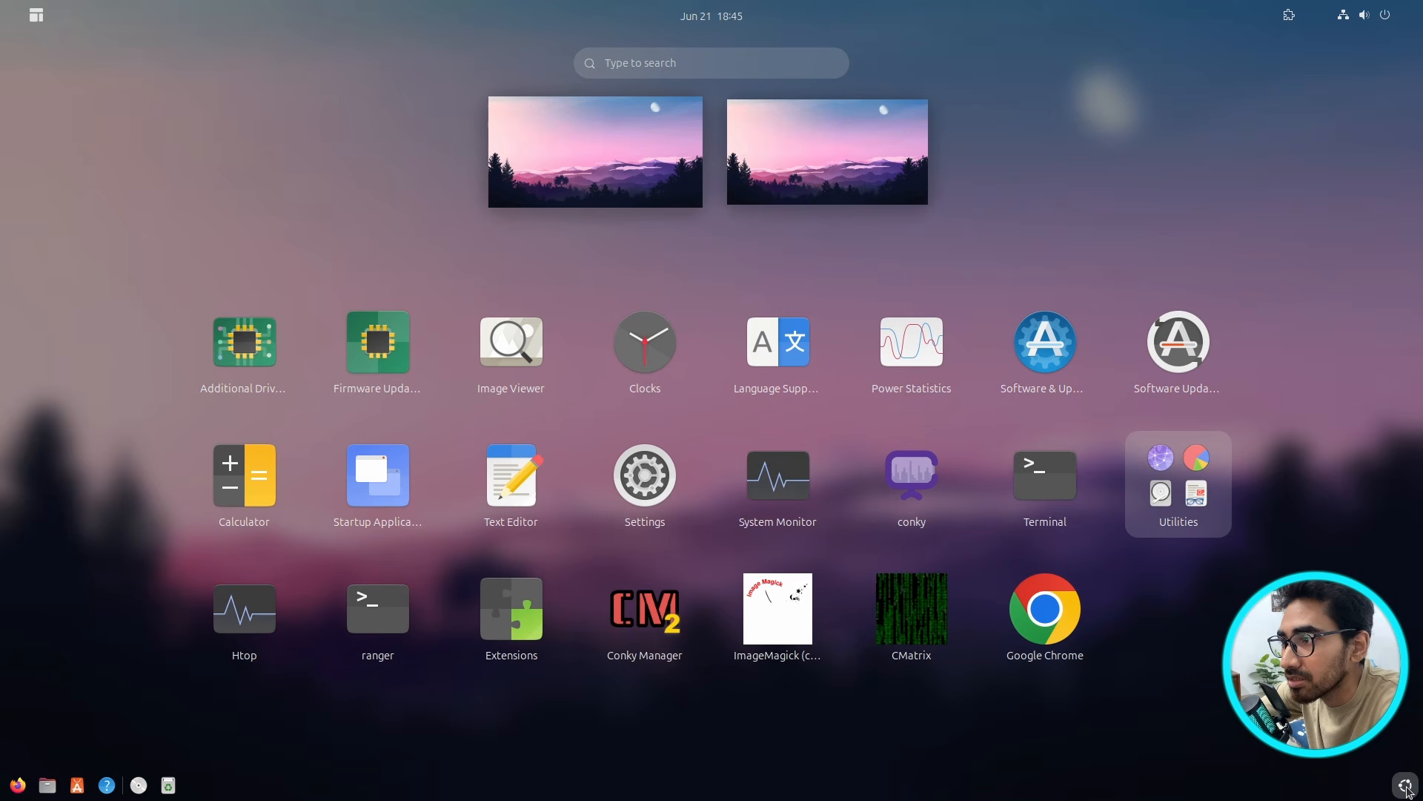
{"action": "left_click", "coordinate": [1407, 789]}
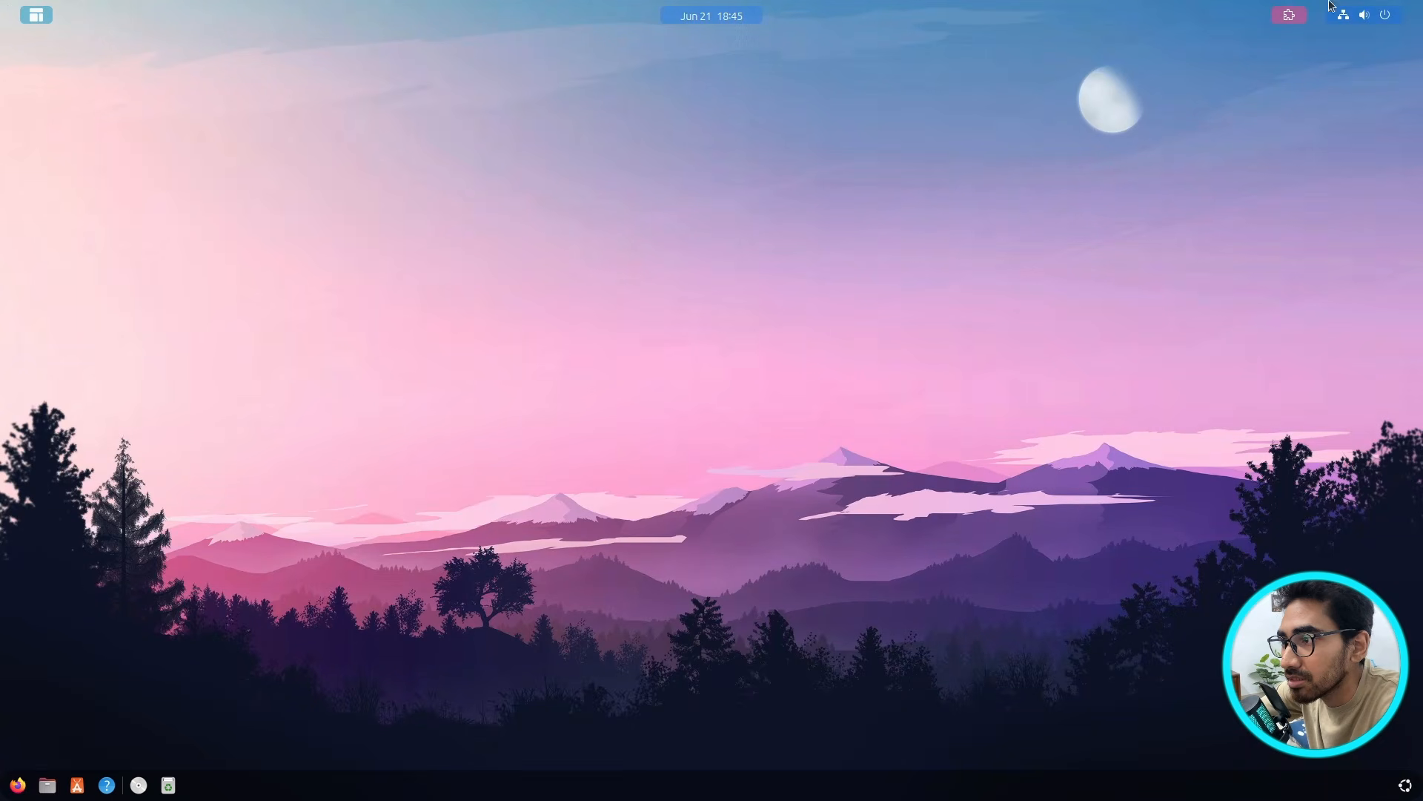
- Open the Switcher extension's preferences, center the window, and preview the Switcher popup at its current size
{"action": "left_click", "coordinate": [1290, 15]}
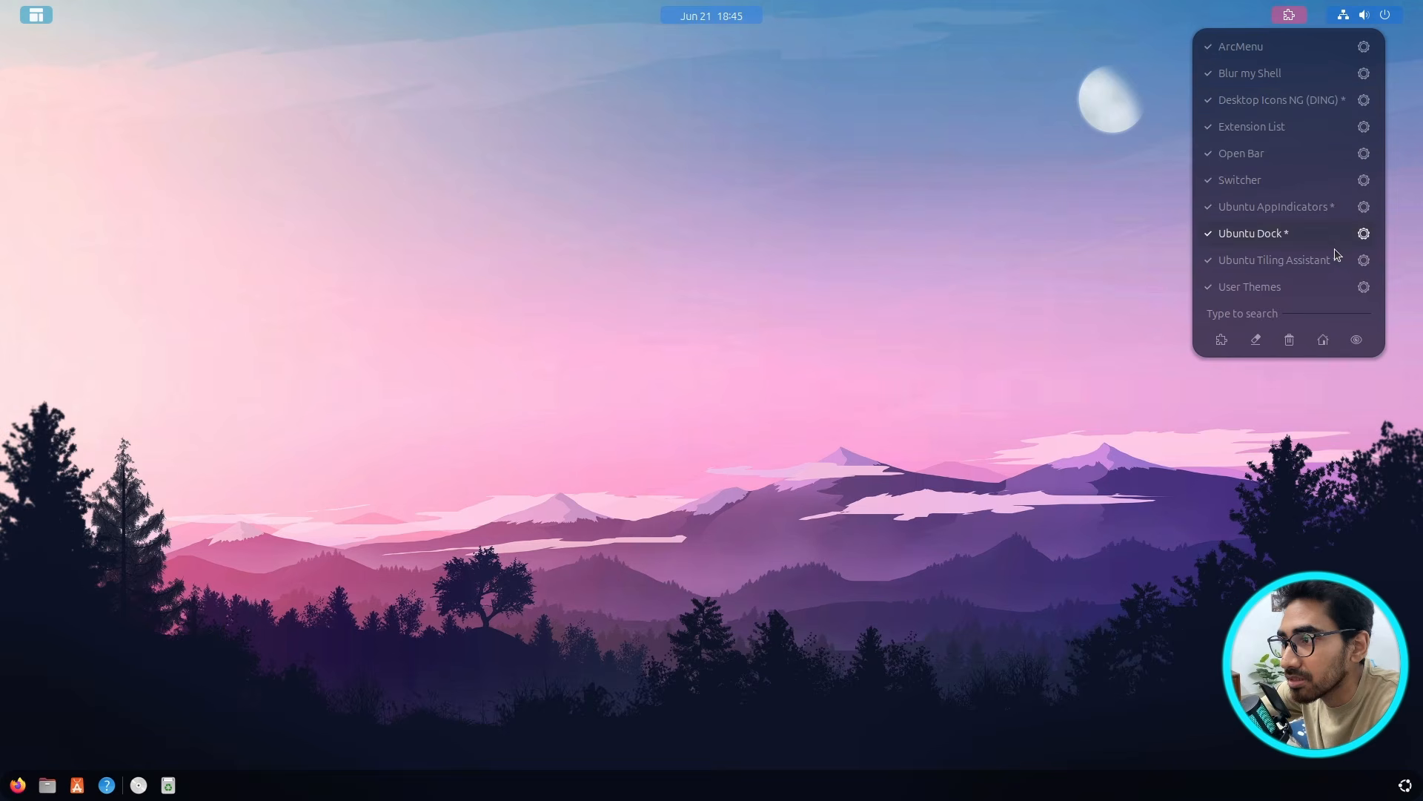
{"action": "left_click", "coordinate": [1364, 180]}
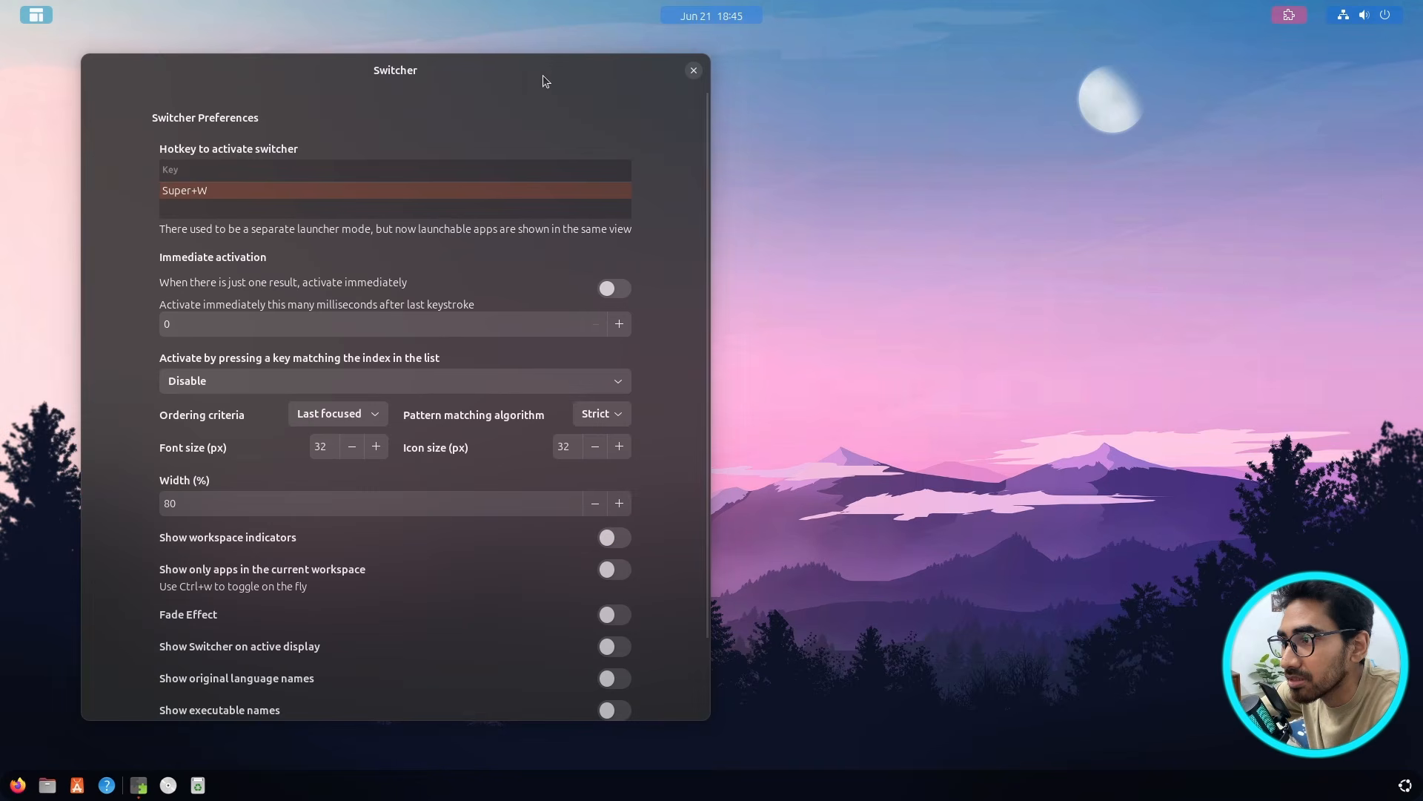
{"action": "left_click_drag", "start_coordinate": [542, 80], "coordinate": [873, 89]}
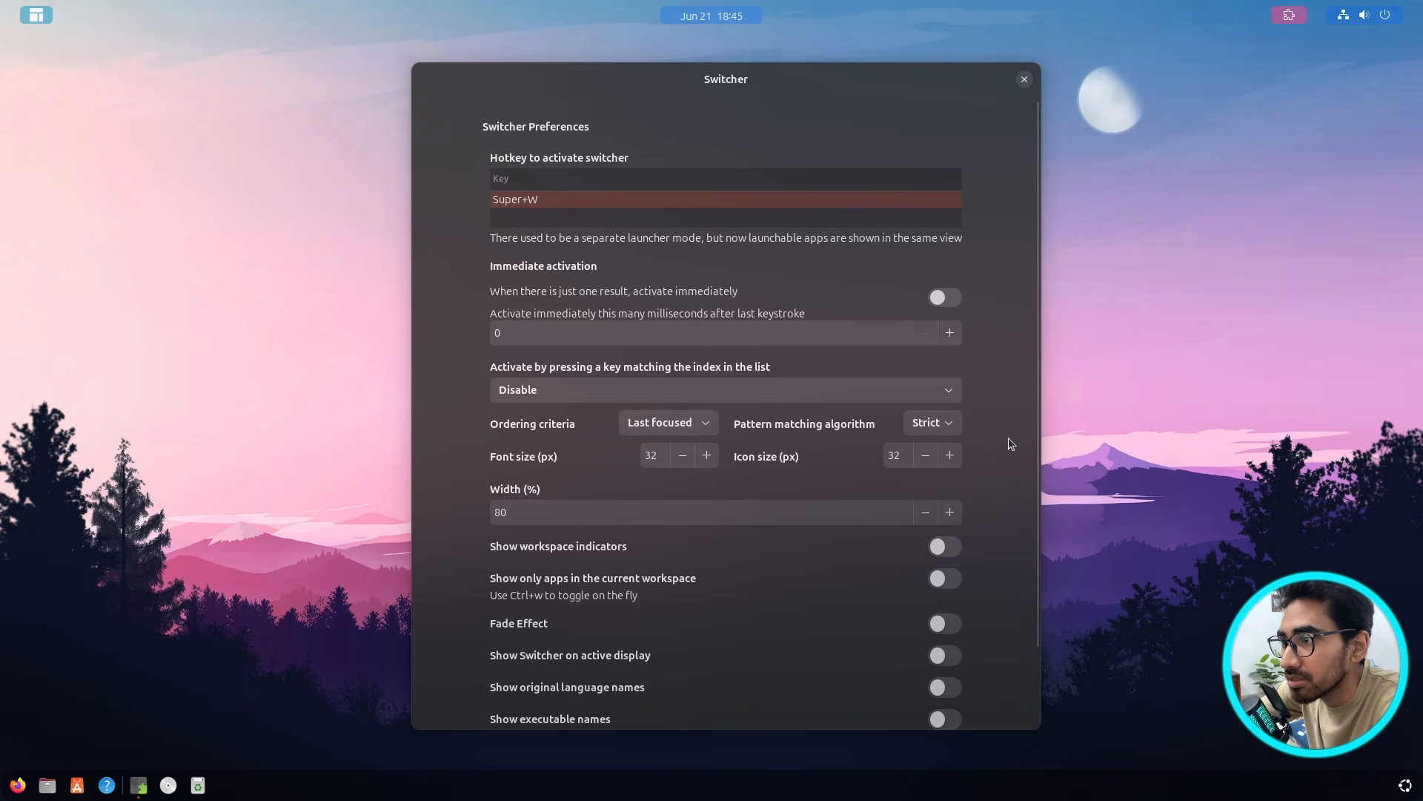
{"action": "key", "text": "super+w"}
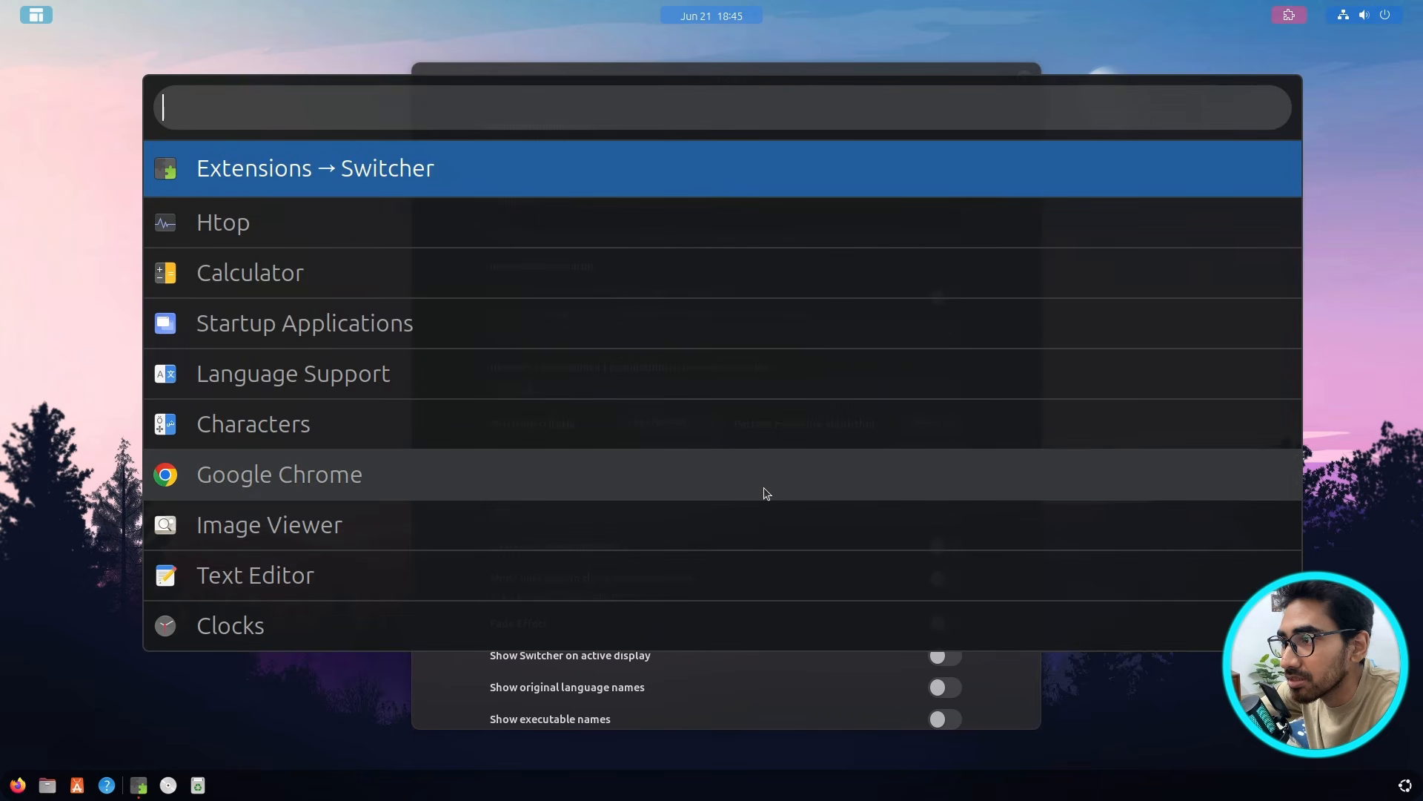
{"action": "key", "text": "Escape"}
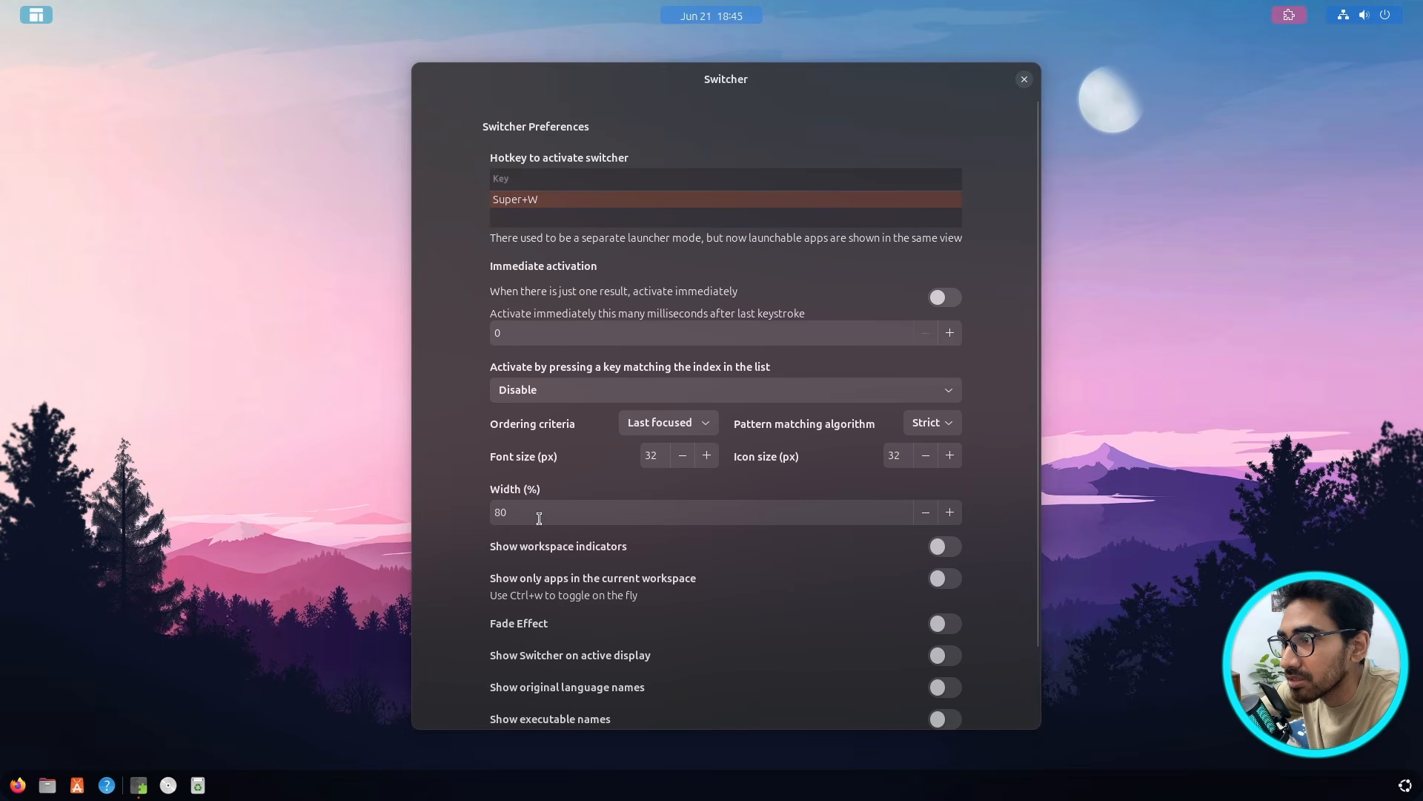
- Set the Switcher width to 30 % and preview the popup
{"action": "left_click_drag", "start_coordinate": [539, 519], "coordinate": [481, 519]}
{"action": "type", "text": "3"}
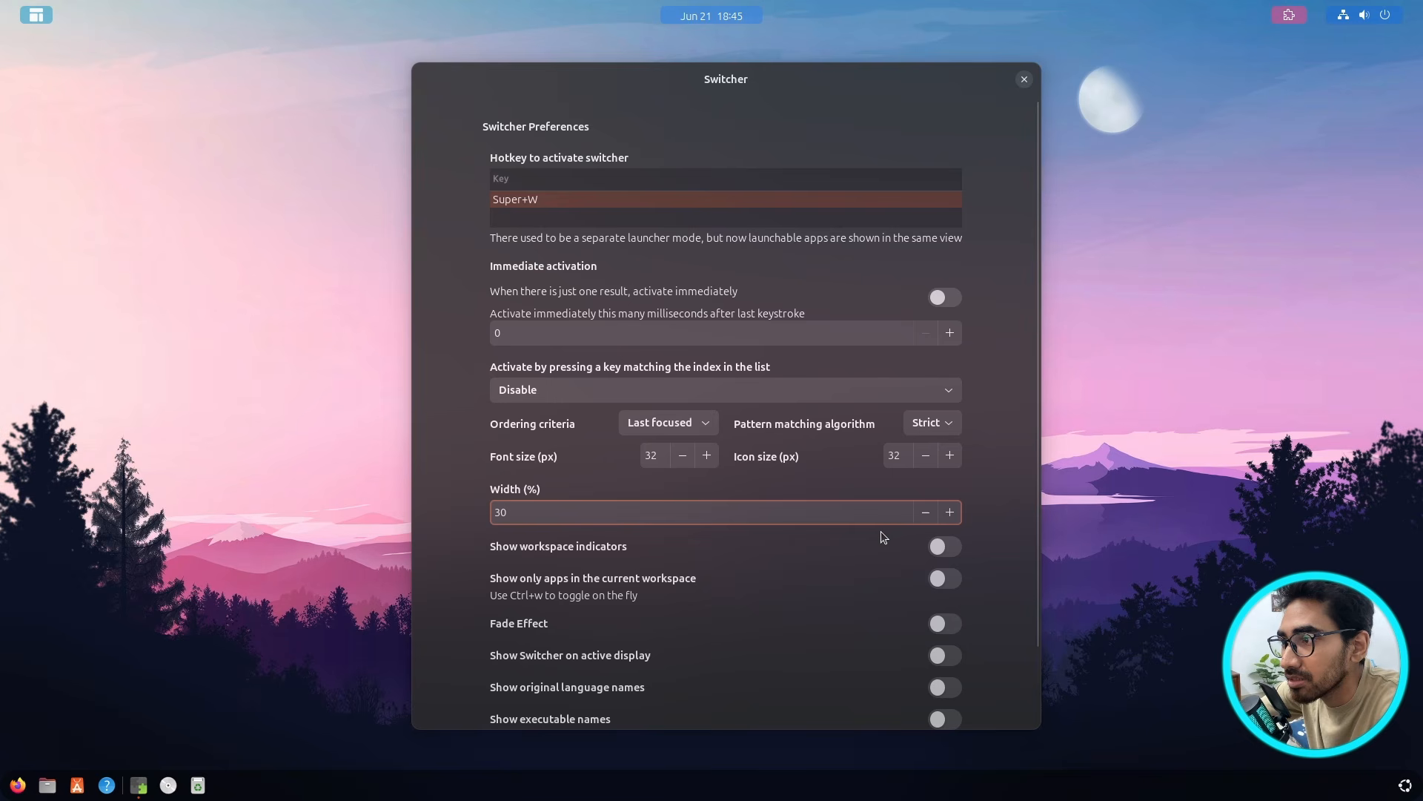
{"action": "key", "text": "super+w"}
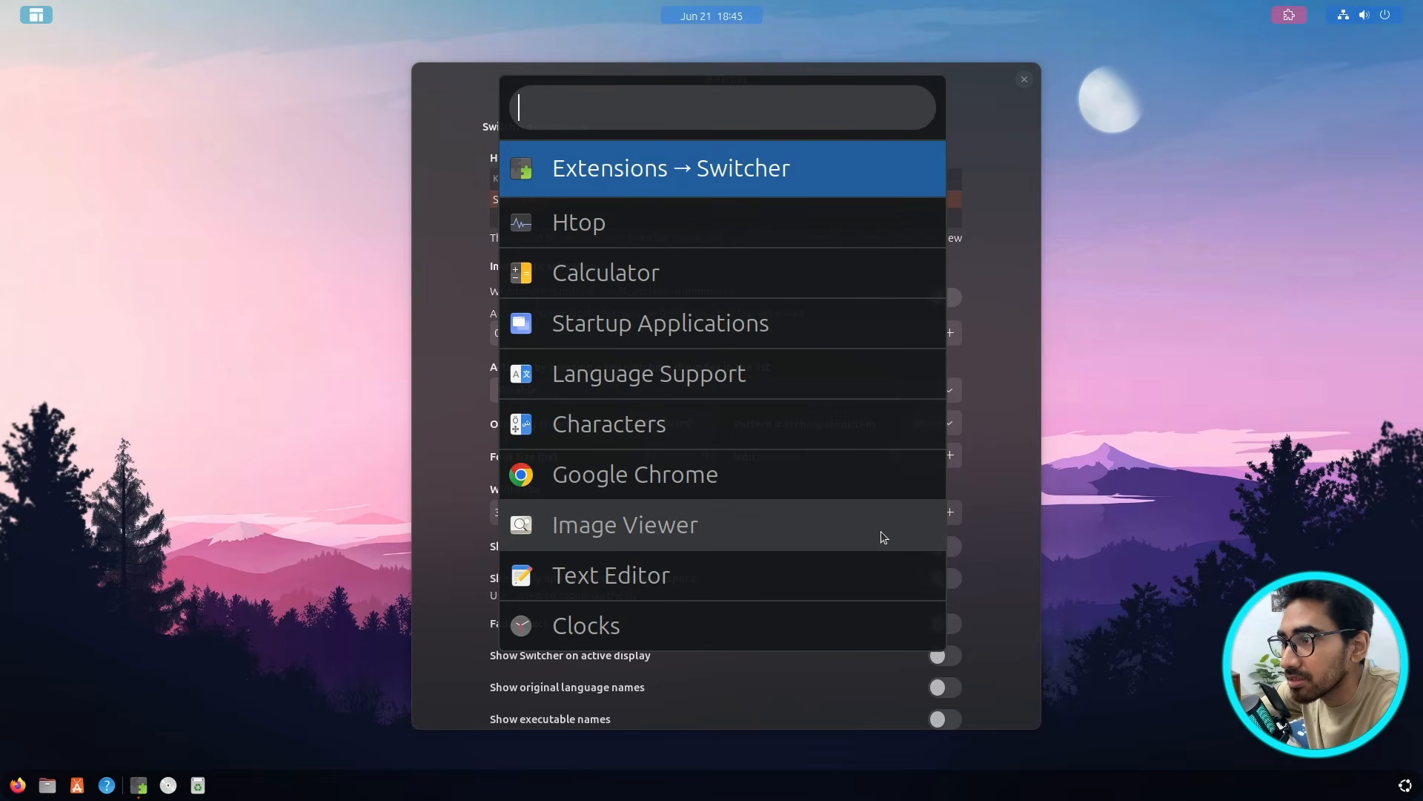
{"action": "key", "text": "Escape"}
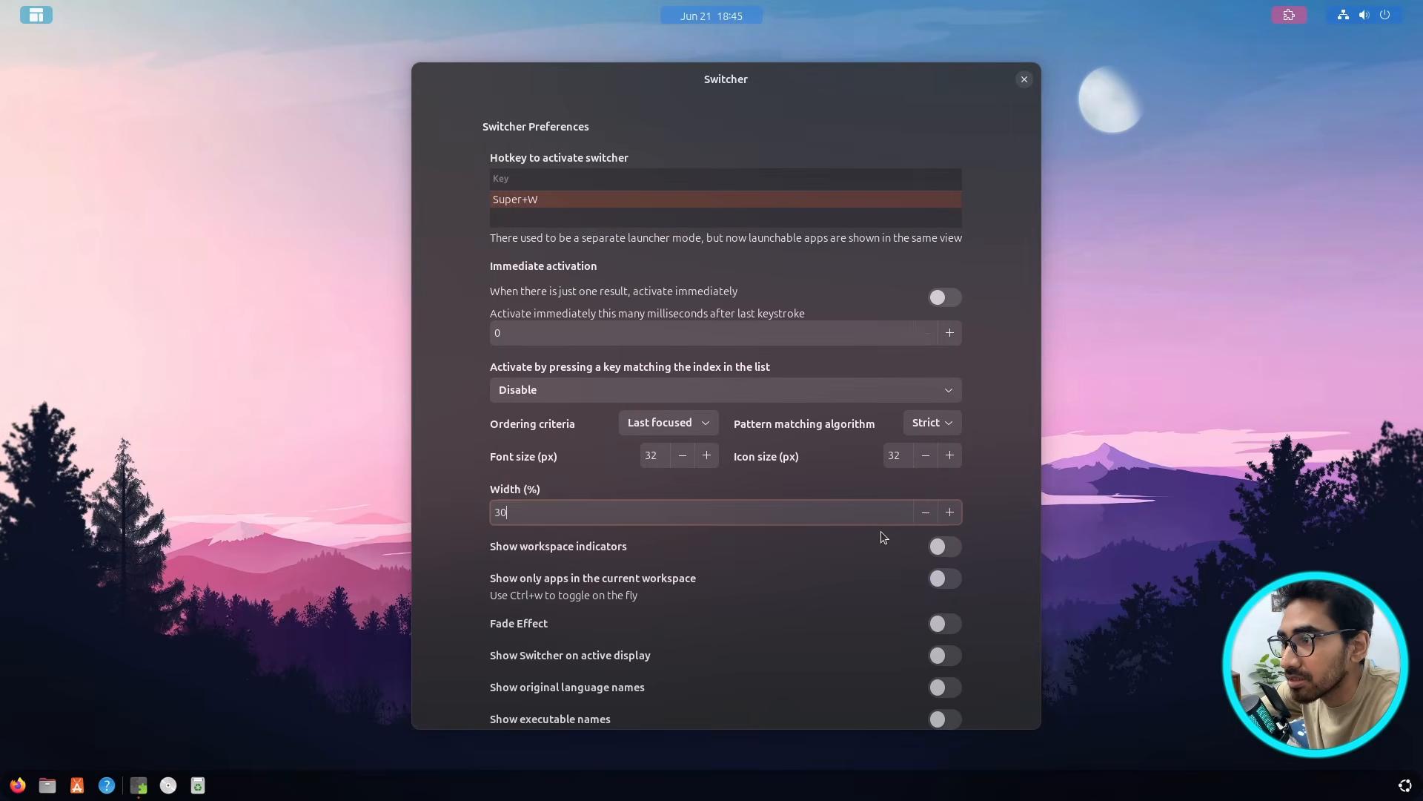
- Widen the Switcher popup past 46 % for a preview, and reduce its width to 37 %
{"action": "left_click", "coordinate": [950, 513]}
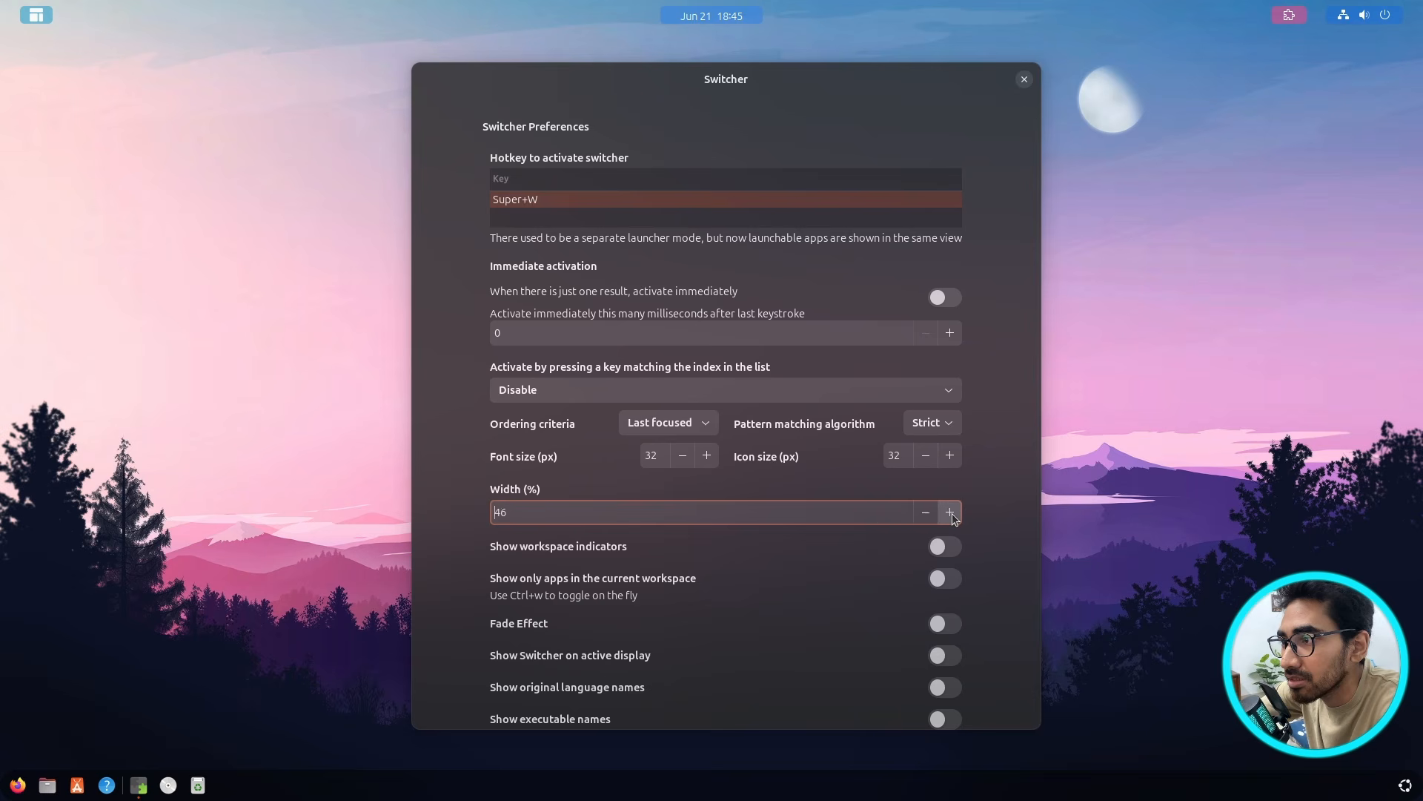
{"action": "left_click", "coordinate": [950, 513]}
{"action": "key", "text": "super+w"}
{"action": "type", "text": "w"}
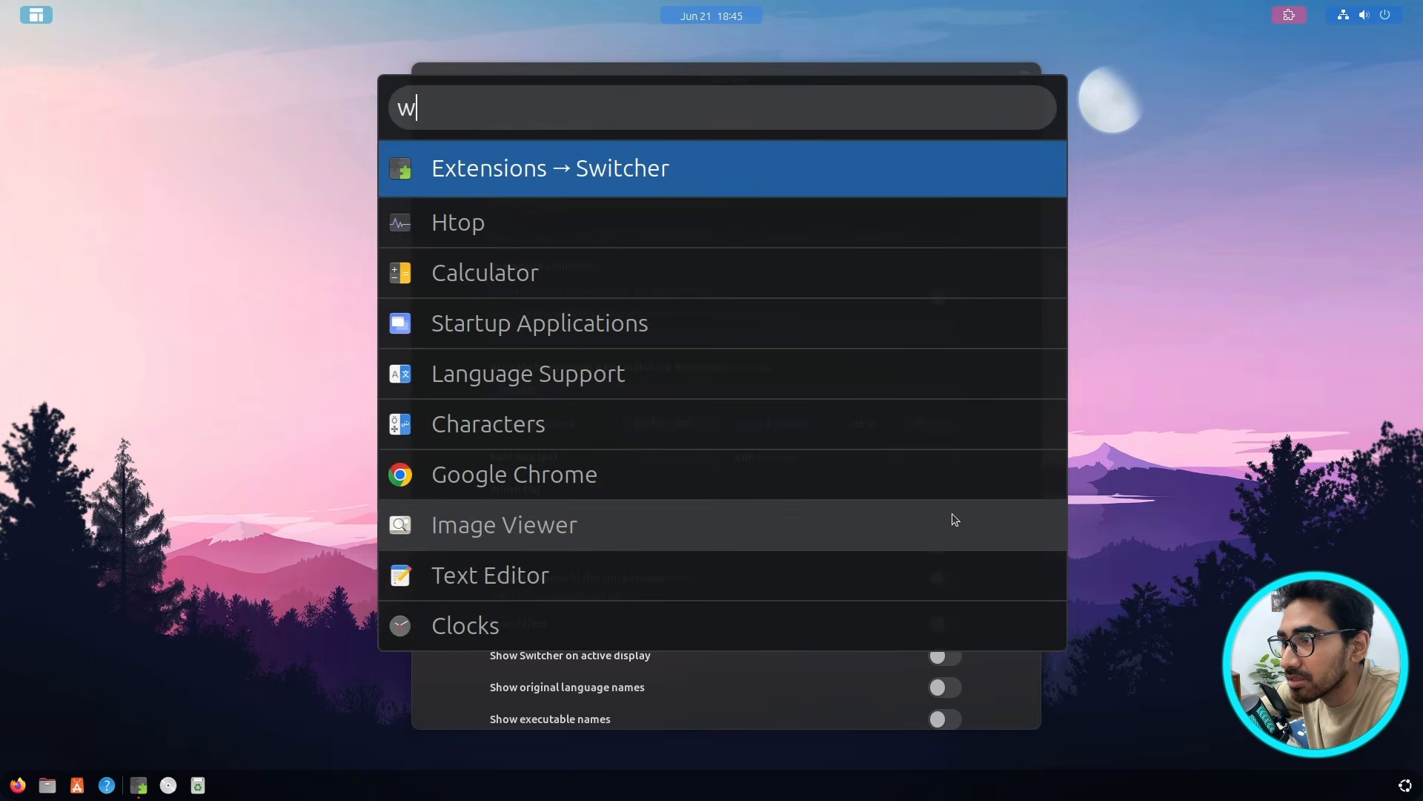
{"action": "key", "text": "Escape"}
{"action": "left_click", "coordinate": [930, 516]}
{"action": "left_click", "coordinate": [926, 513]}
{"action": "left_click", "coordinate": [926, 513]}
{"action": "left_click", "coordinate": [926, 513]}
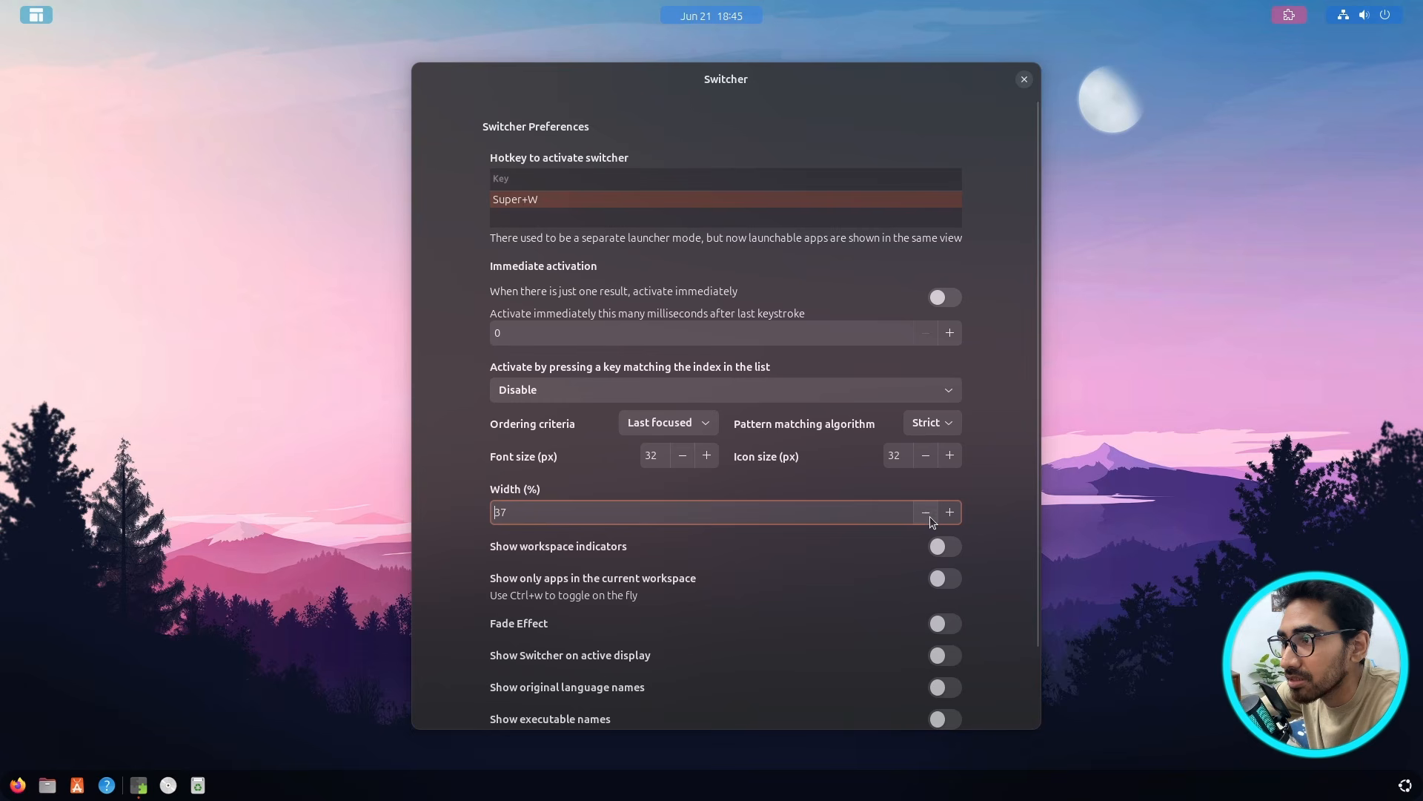
- Set the Switcher font size to 15 px
{"action": "left_click", "coordinate": [683, 456]}
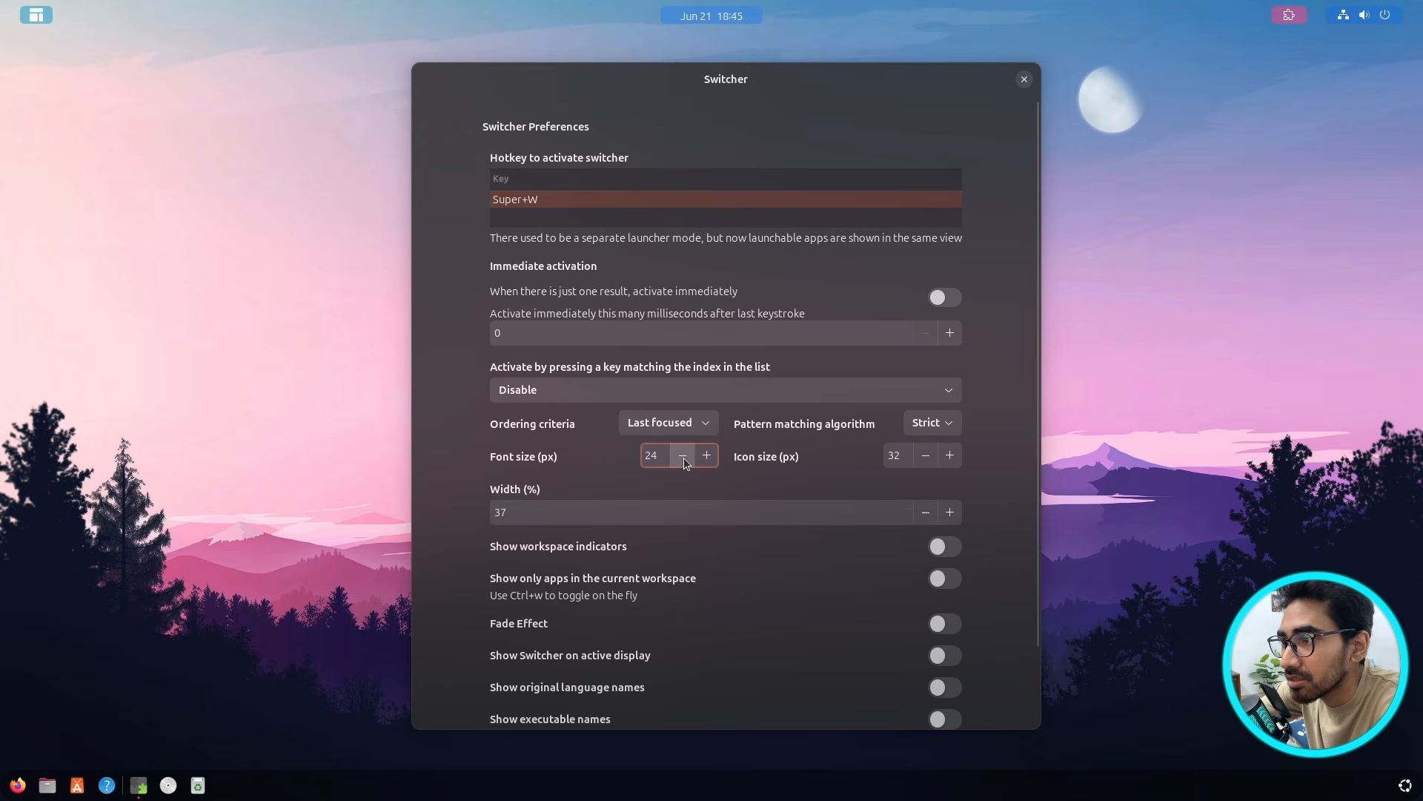
{"action": "left_click", "coordinate": [706, 456]}
{"action": "left_click", "coordinate": [707, 456]}
{"action": "left_click", "coordinate": [707, 456]}
{"action": "left_click", "coordinate": [707, 456]}
{"action": "left_click", "coordinate": [706, 456]}
- Reduce the Switcher icon size to 10 px, preview the popup, and raise the icon size to 15 px
{"action": "left_click_drag", "start_coordinate": [926, 458], "coordinate": [926, 458]}
{"action": "key", "text": "super+w"}
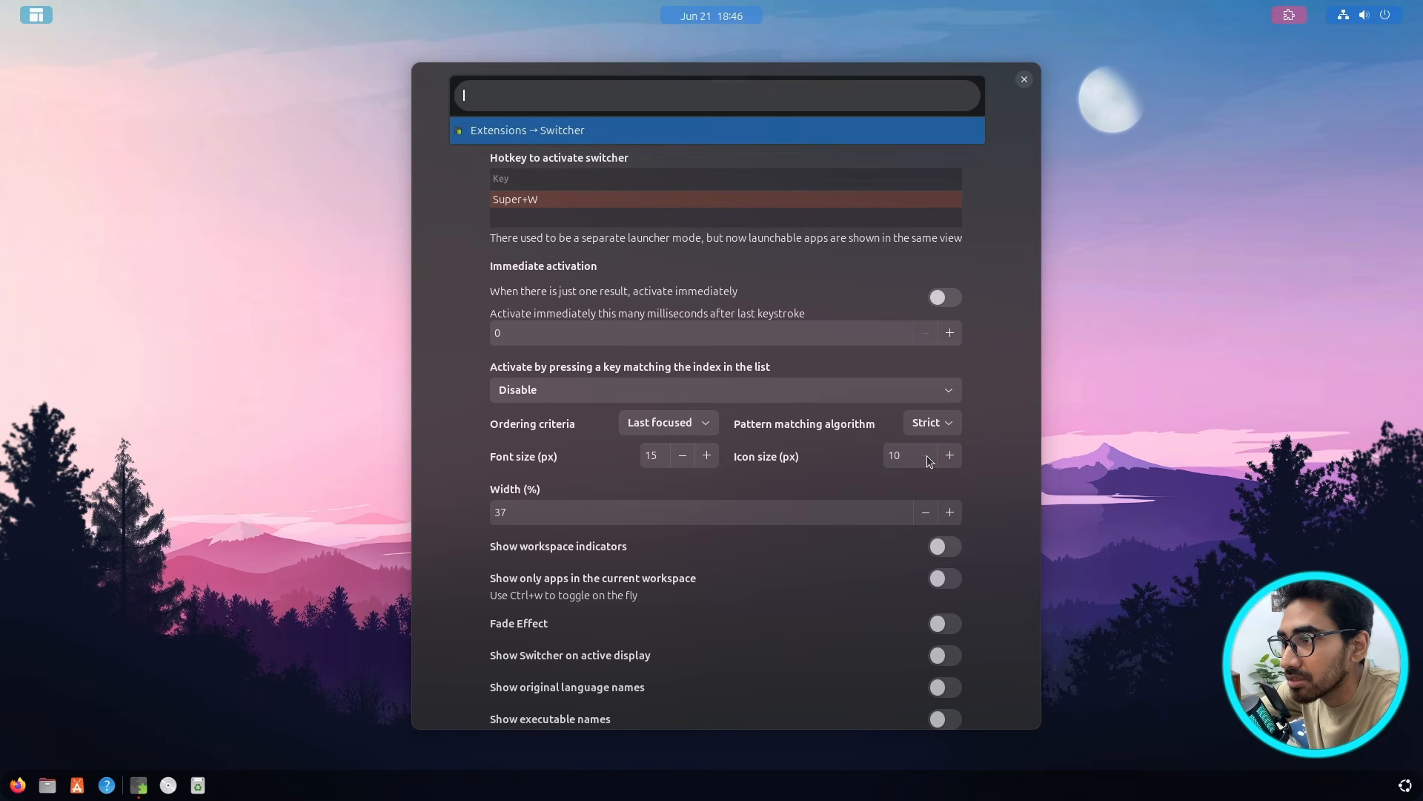
{"action": "left_click", "coordinate": [949, 457]}
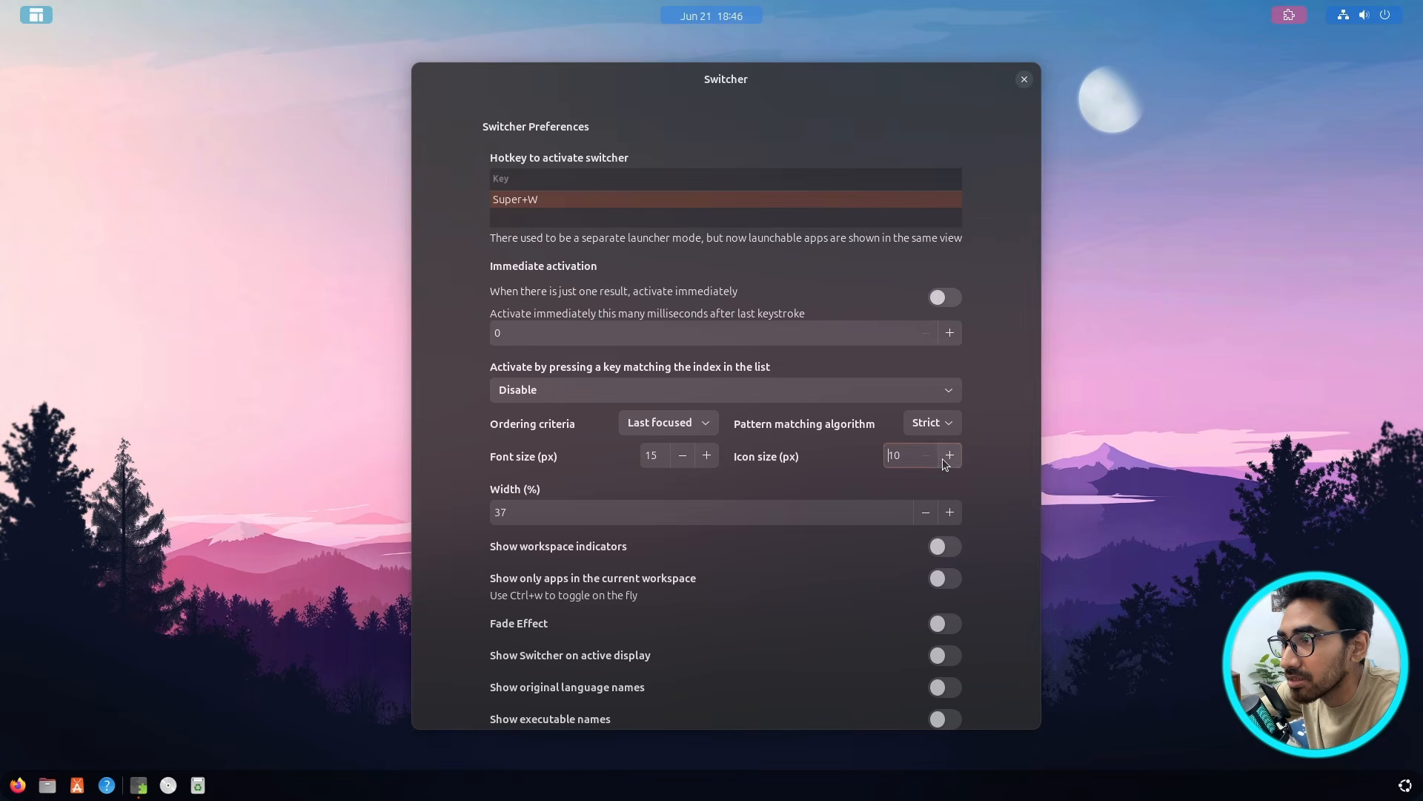
{"action": "left_click", "coordinate": [949, 458]}
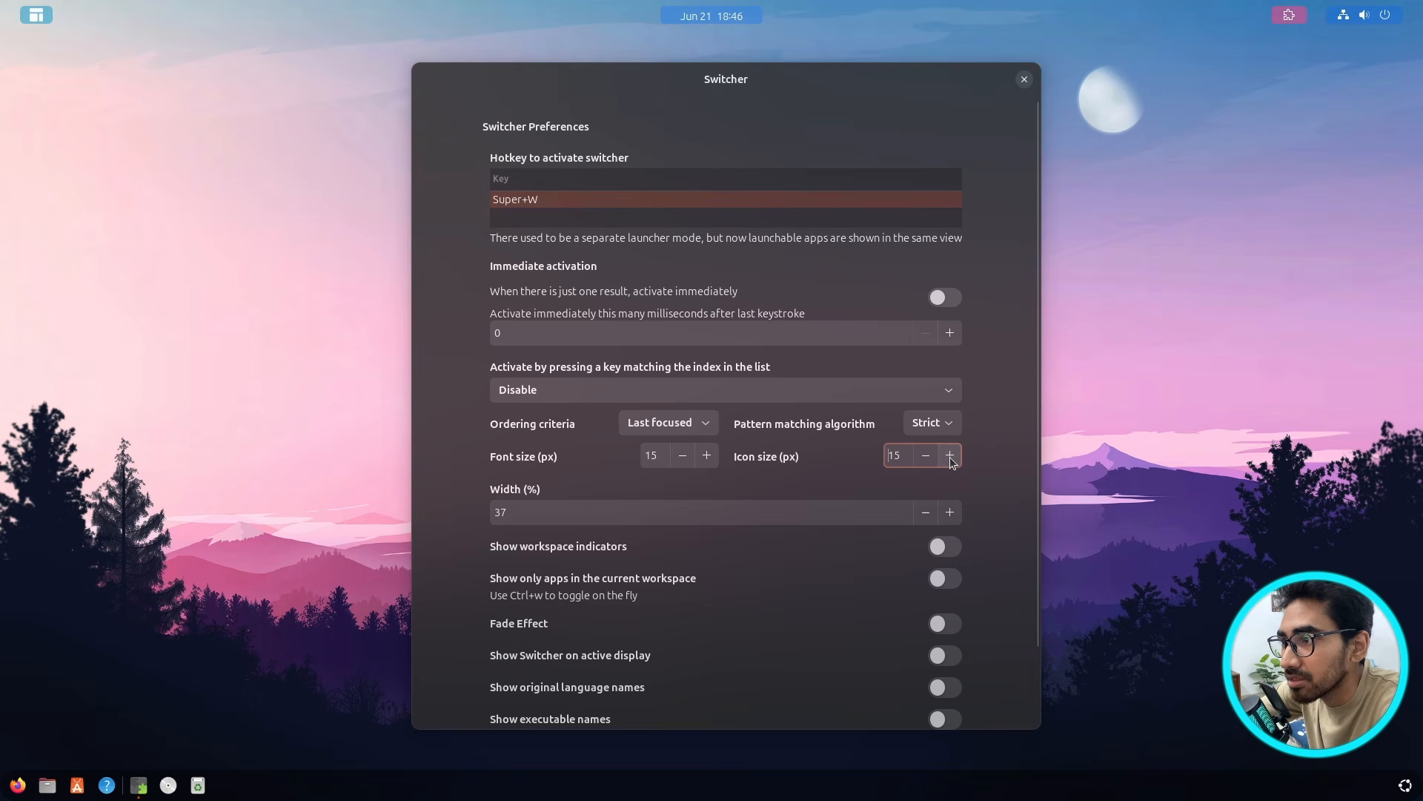
{"action": "key", "text": "super+w"}
- Try an icon size of 22 px in the Switcher popup, and reduce it to 20 px with another preview
{"action": "left_click", "coordinate": [952, 459]}
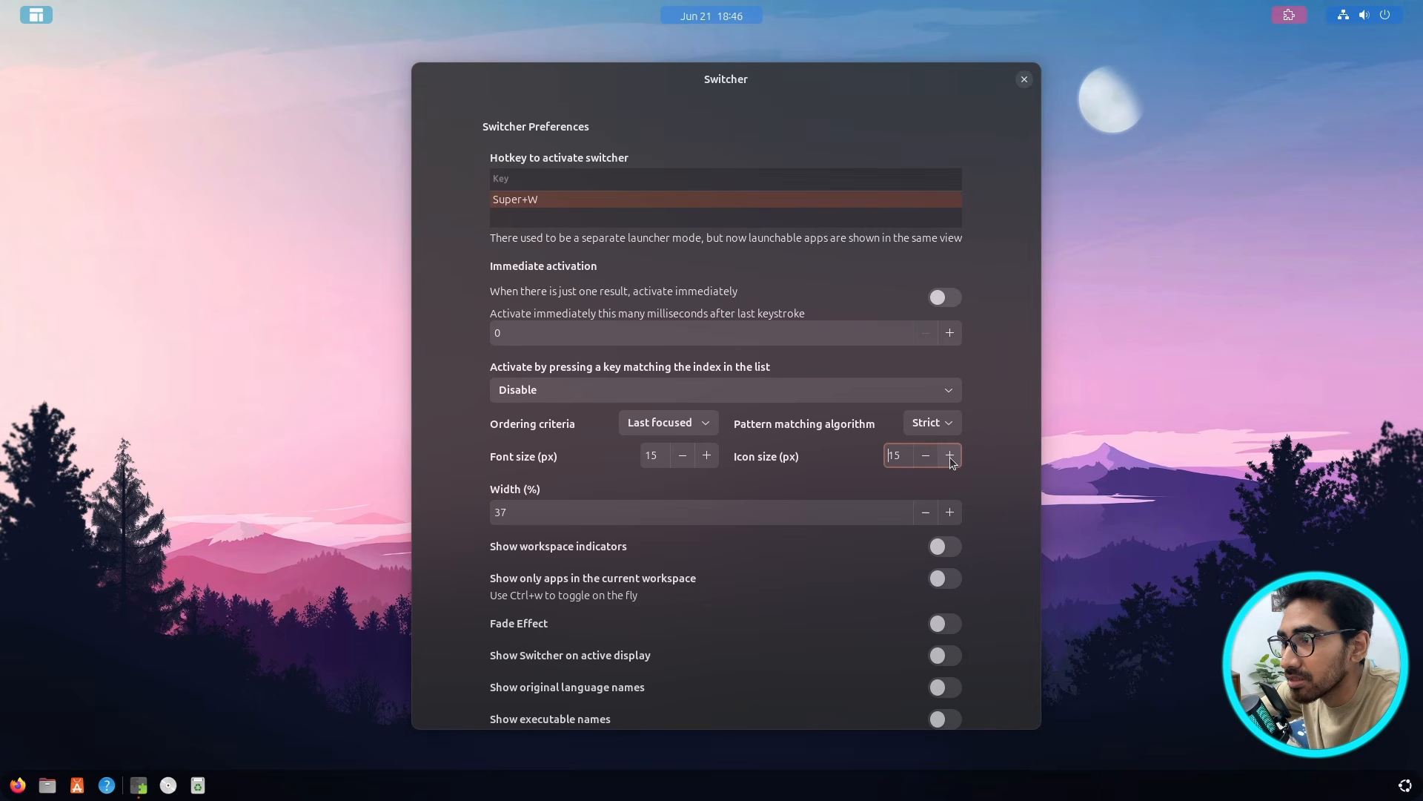
{"action": "key", "text": "super+w"}
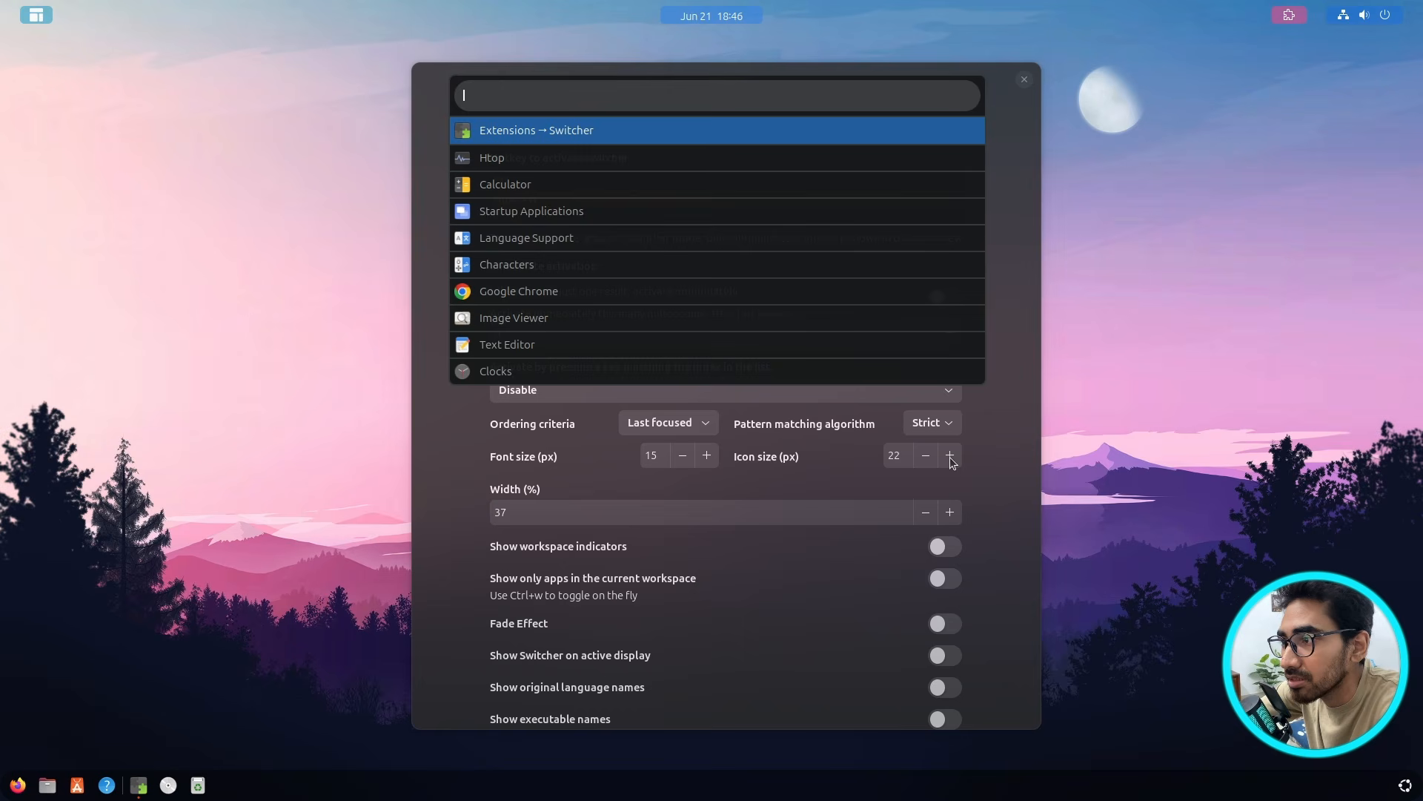
{"action": "key", "text": "super"}
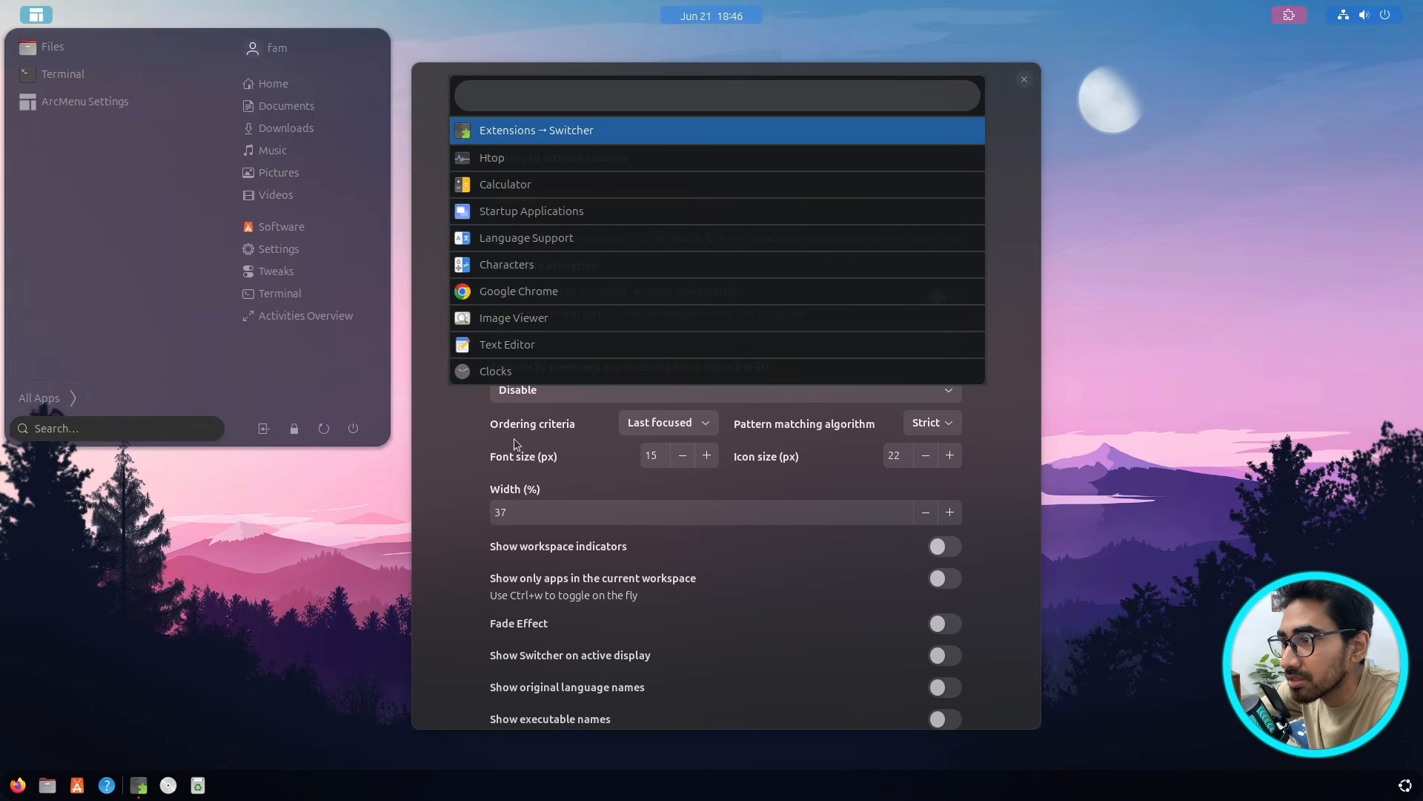
{"action": "left_click", "coordinate": [1005, 418]}
{"action": "left_click", "coordinate": [987, 393]}
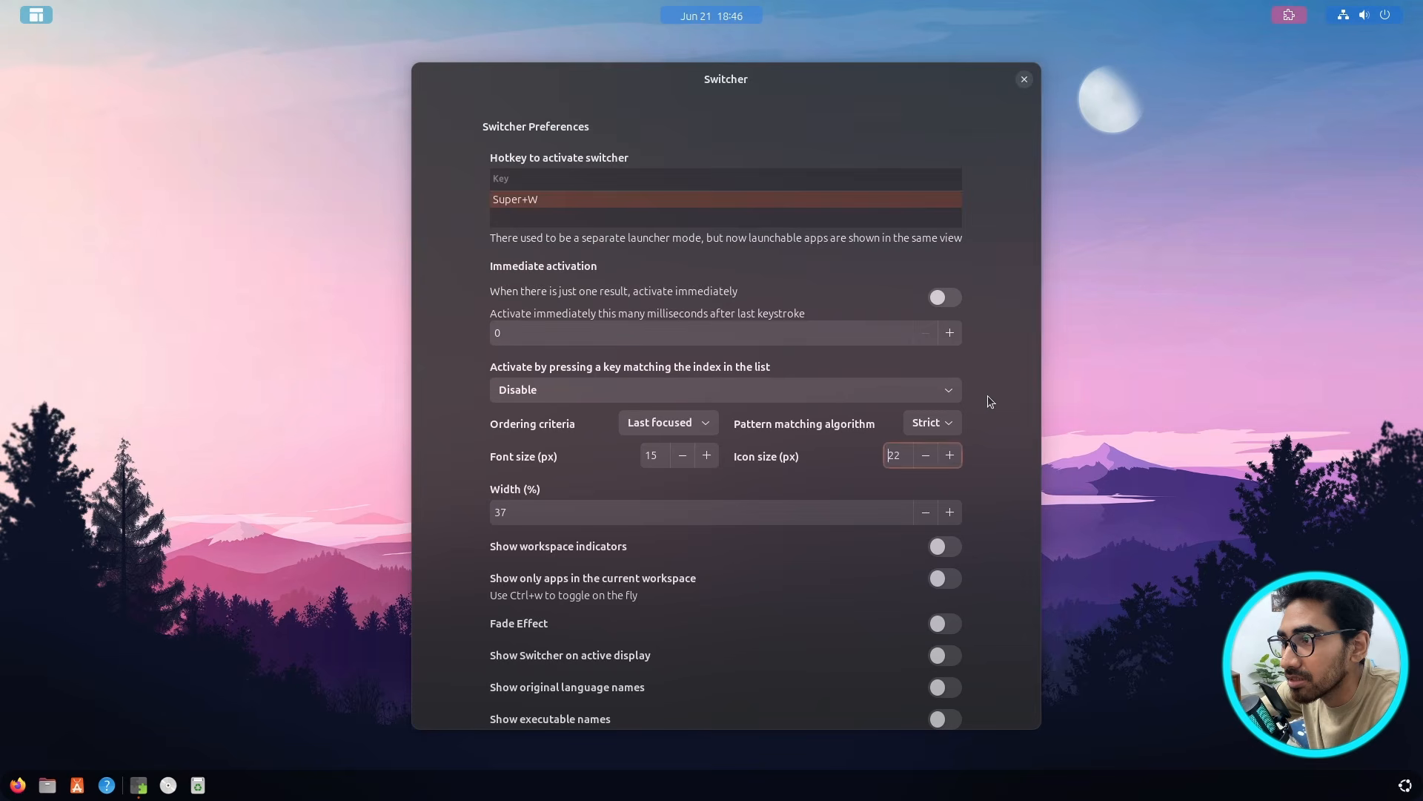
{"action": "key", "text": "super+w"}
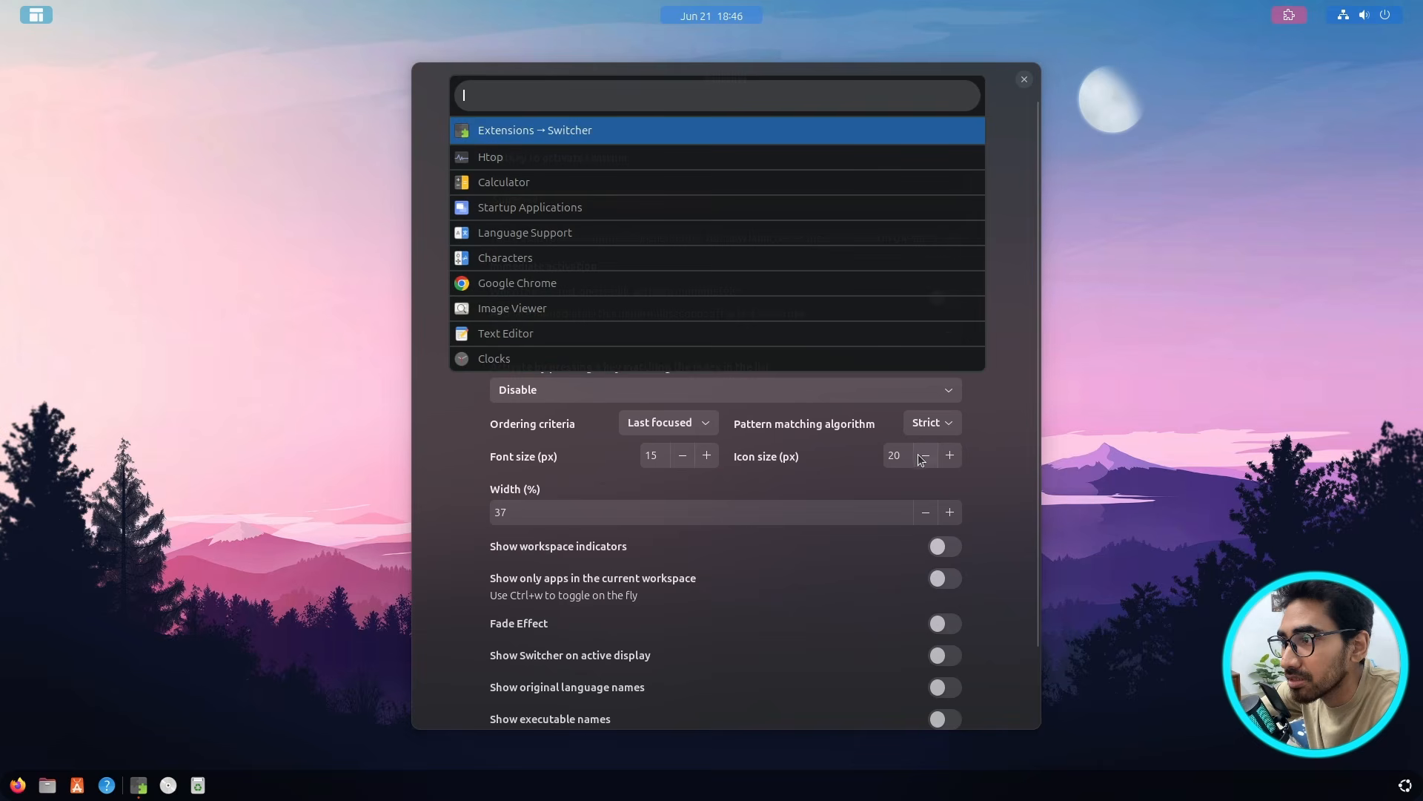
{"action": "key", "text": "Escape"}
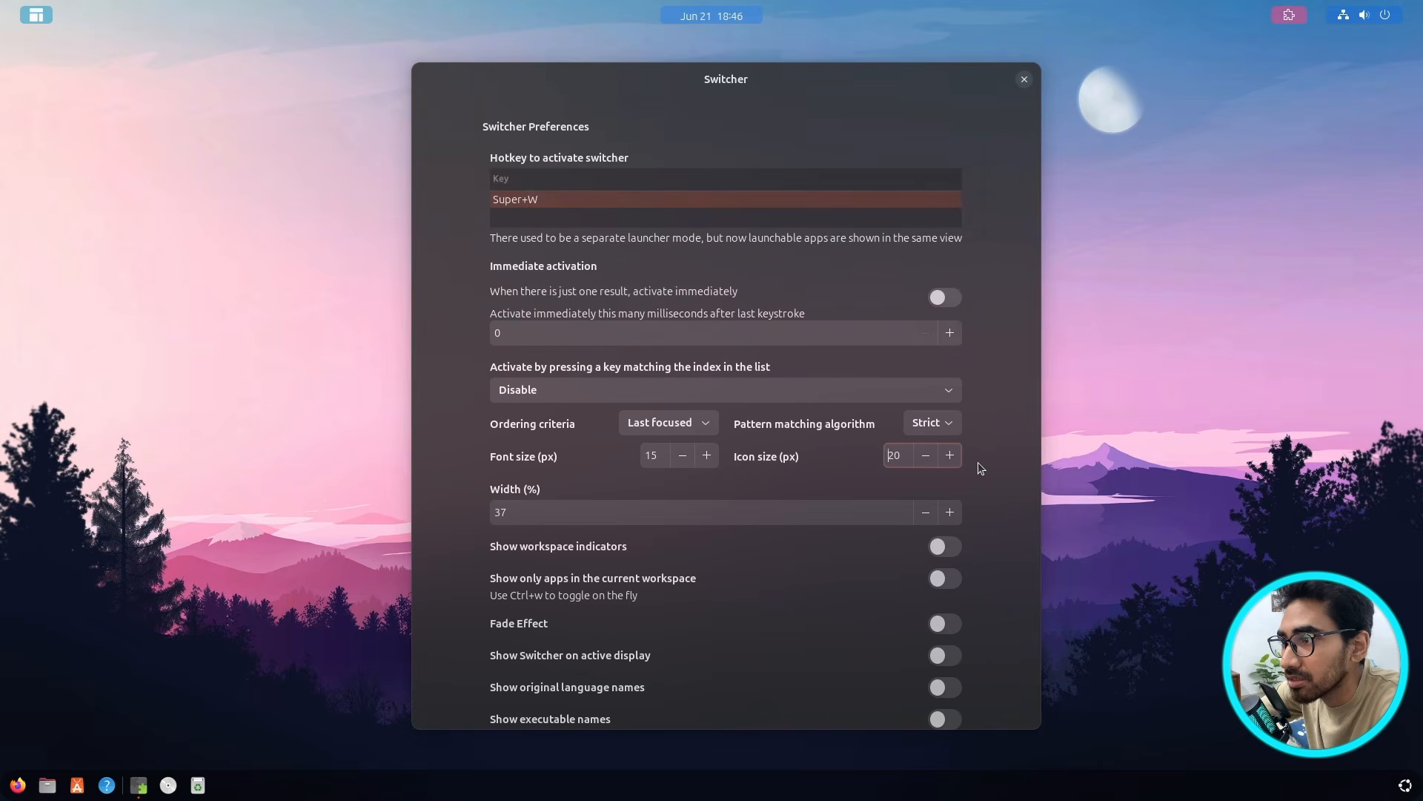
- Narrow the Switcher width to 34 % and preview the popup
{"action": "scroll", "coordinate": [980, 455], "scroll_direction": "down", "scroll_amount": 1}
{"action": "key", "text": "super+w"}
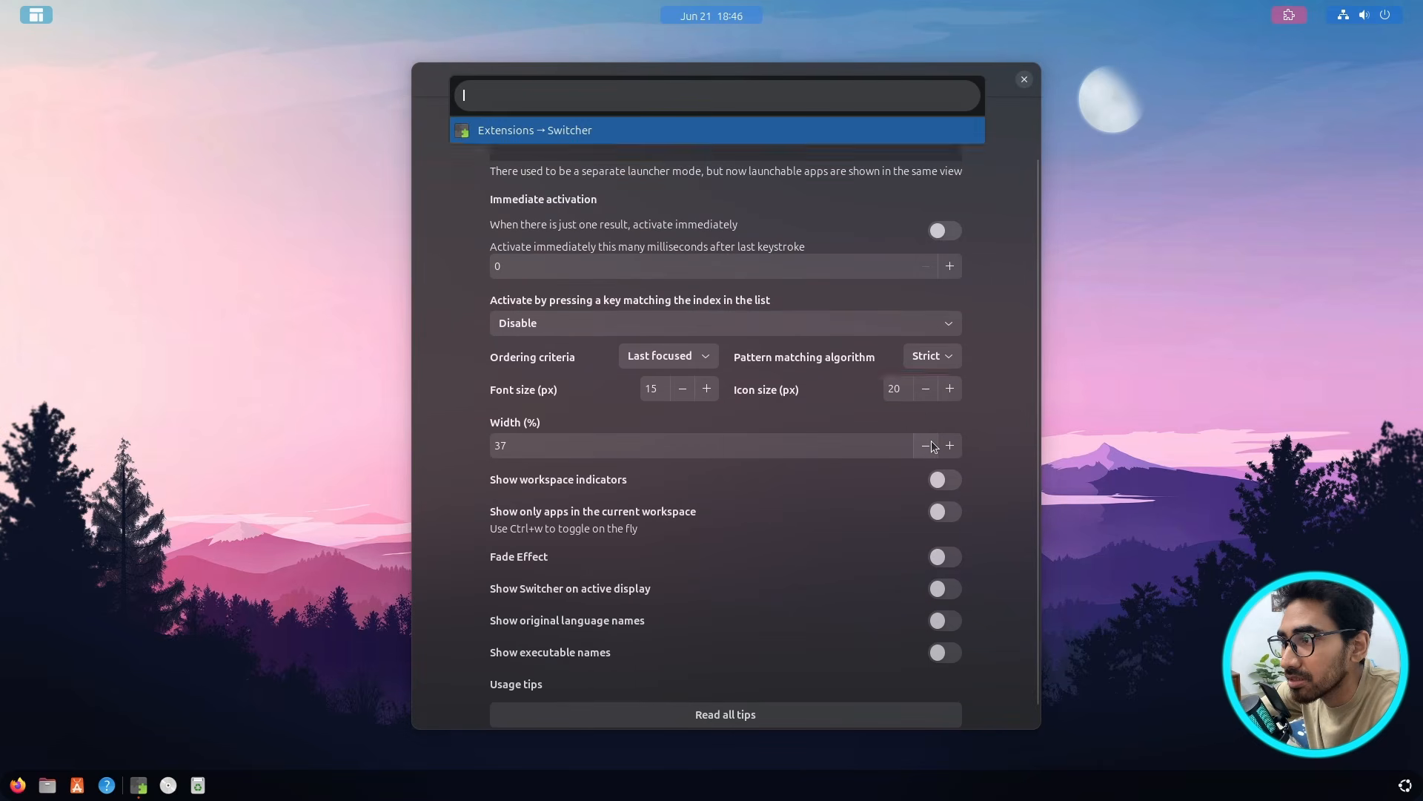
{"action": "key", "text": "Escape"}
{"action": "left_click", "coordinate": [933, 451]}
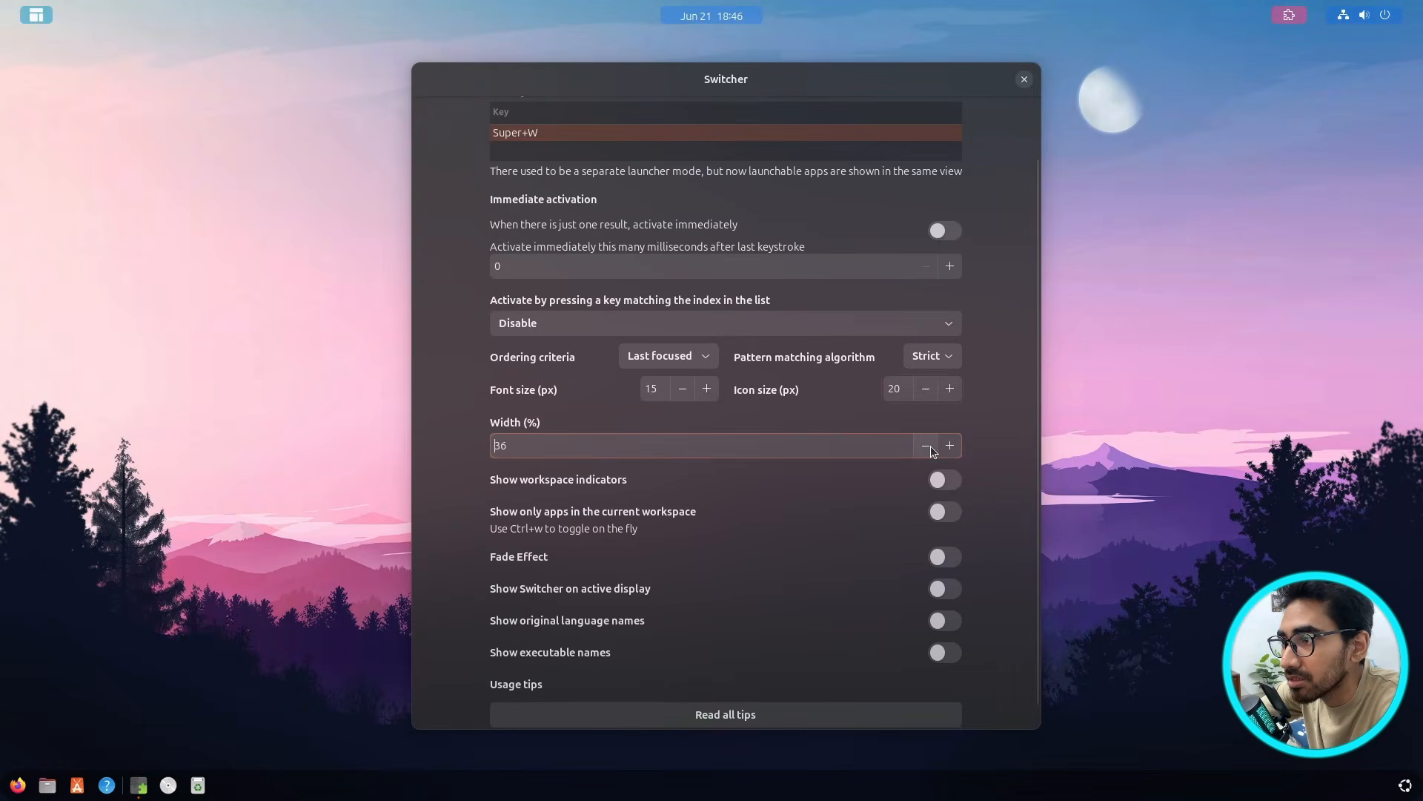
{"action": "left_click", "coordinate": [933, 452]}
{"action": "left_click", "coordinate": [933, 451]}
{"action": "key", "text": "super+w"}
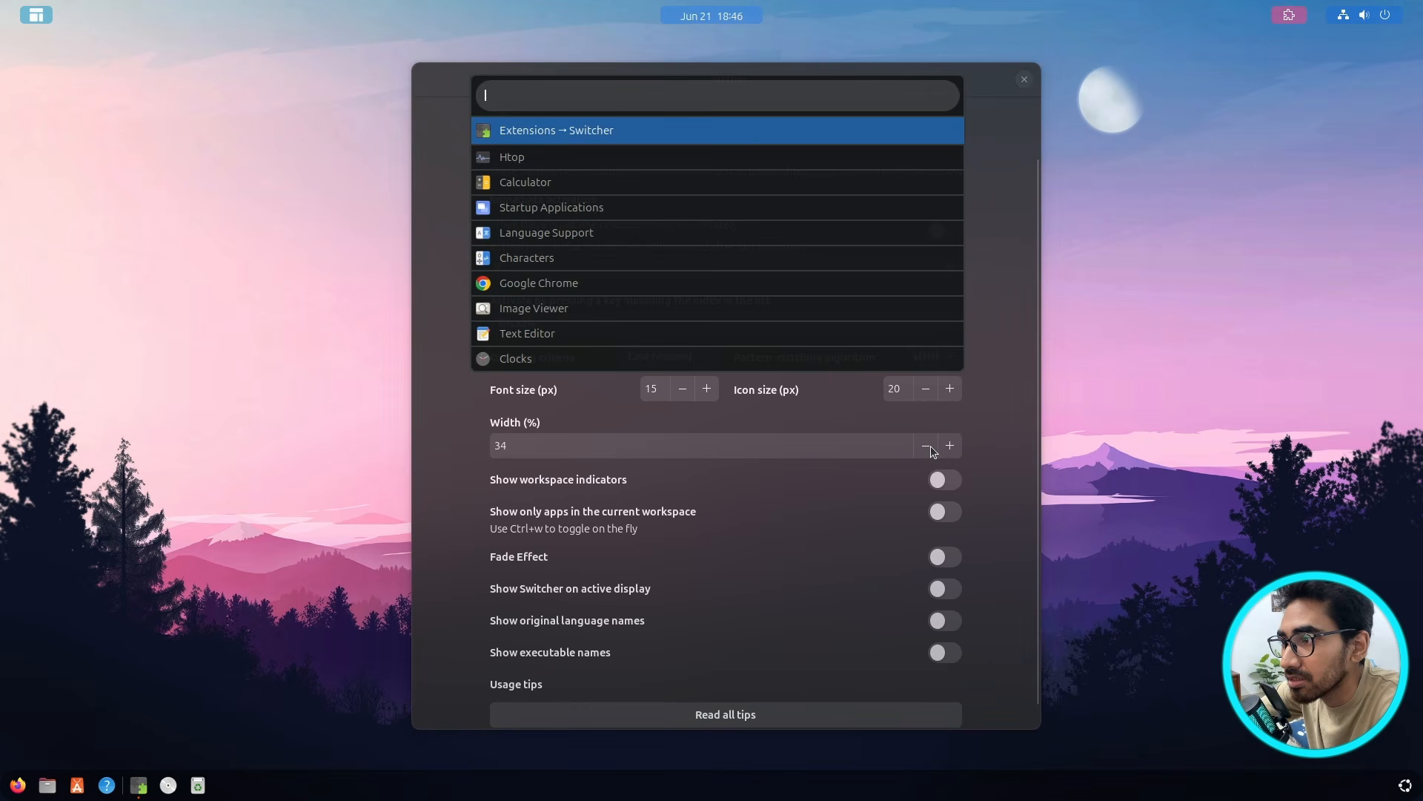
- Try a Switcher width of 30 % with a popup preview, and set the width to 32 %
{"action": "key", "text": "Escape"}
{"action": "left_click", "coordinate": [933, 452]}
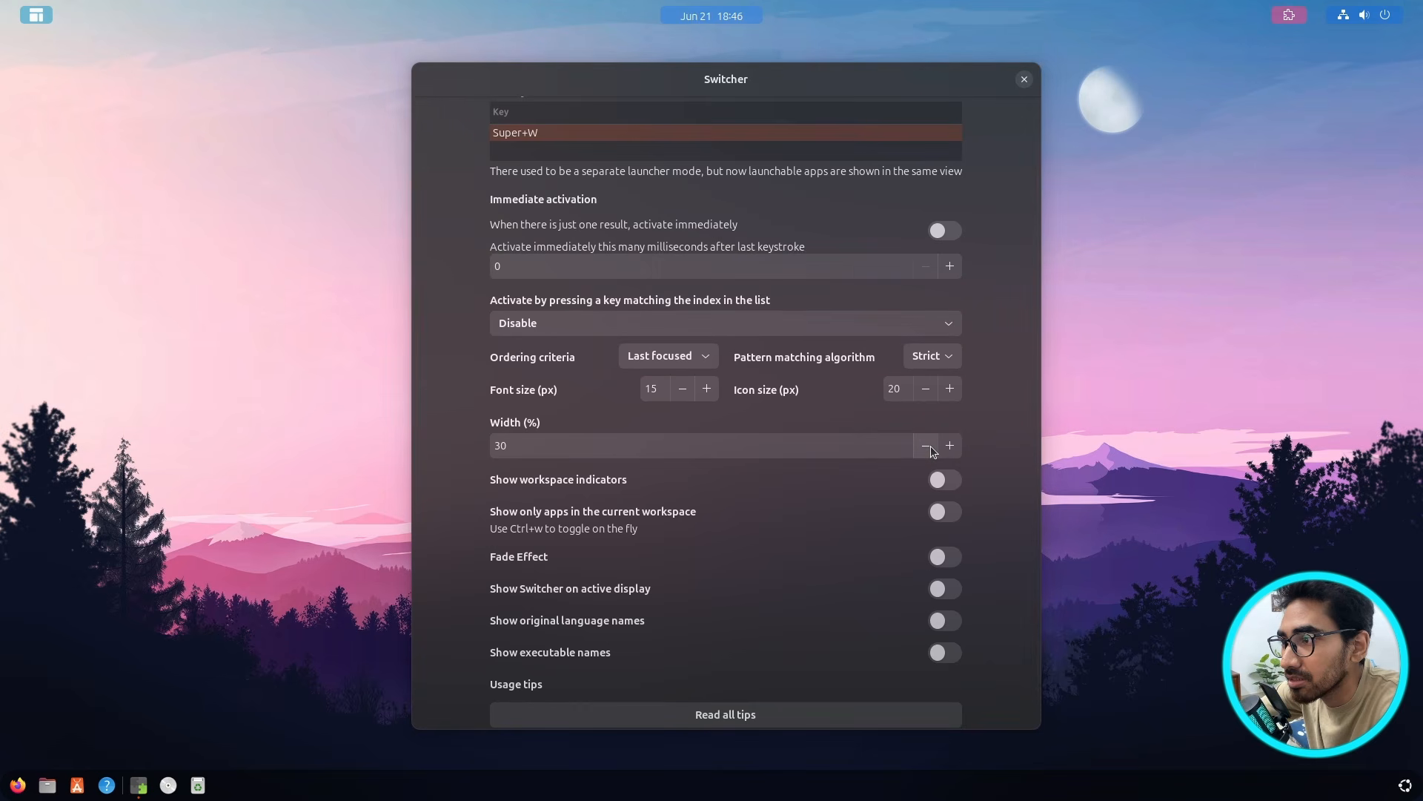
{"action": "key", "text": "super+w"}
{"action": "key", "text": "Escape"}
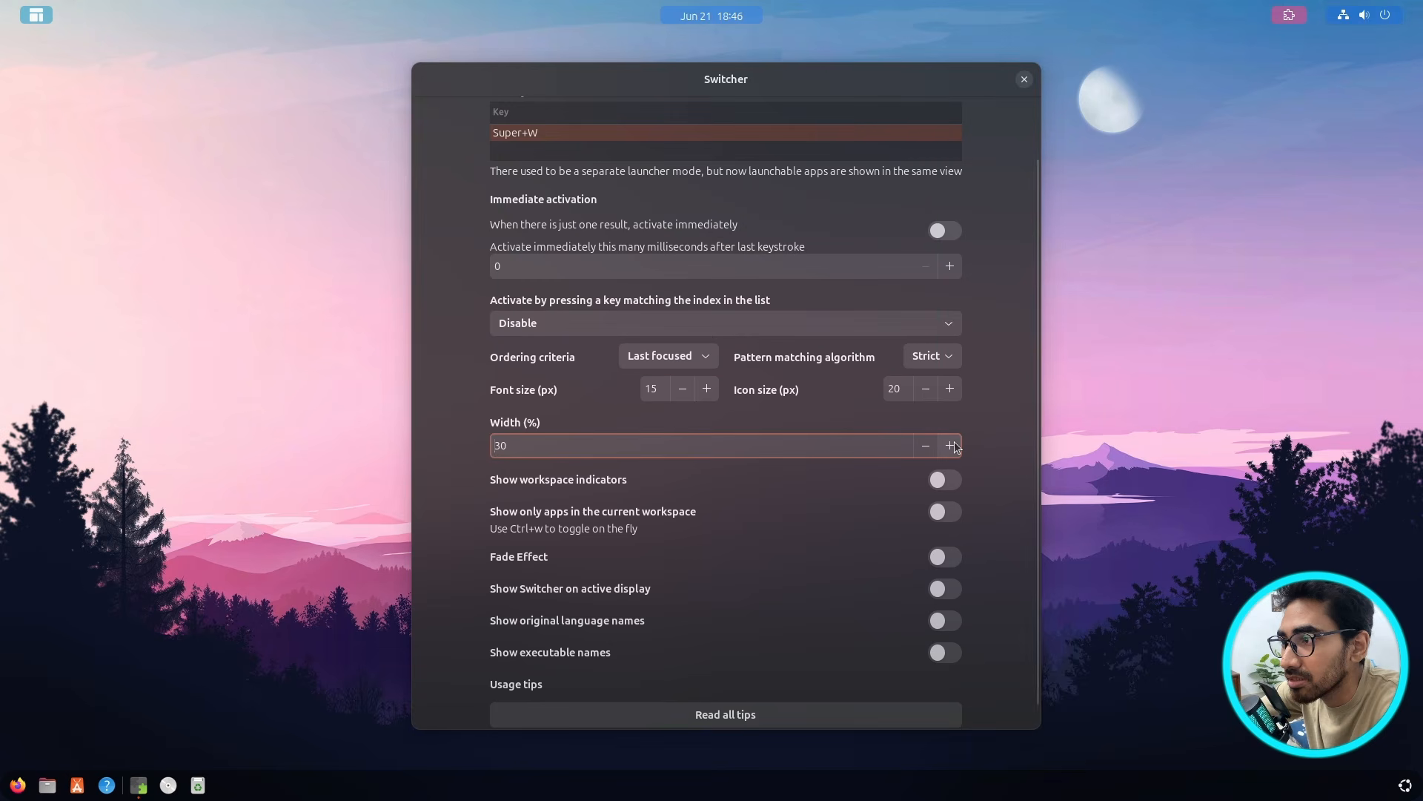
{"action": "left_click", "coordinate": [950, 445]}
{"action": "left_click", "coordinate": [950, 444]}
- Enable the Fade Effect for Switcher and preview the popup twice
{"action": "scroll", "coordinate": [1003, 365], "scroll_direction": "down", "scroll_amount": 1}
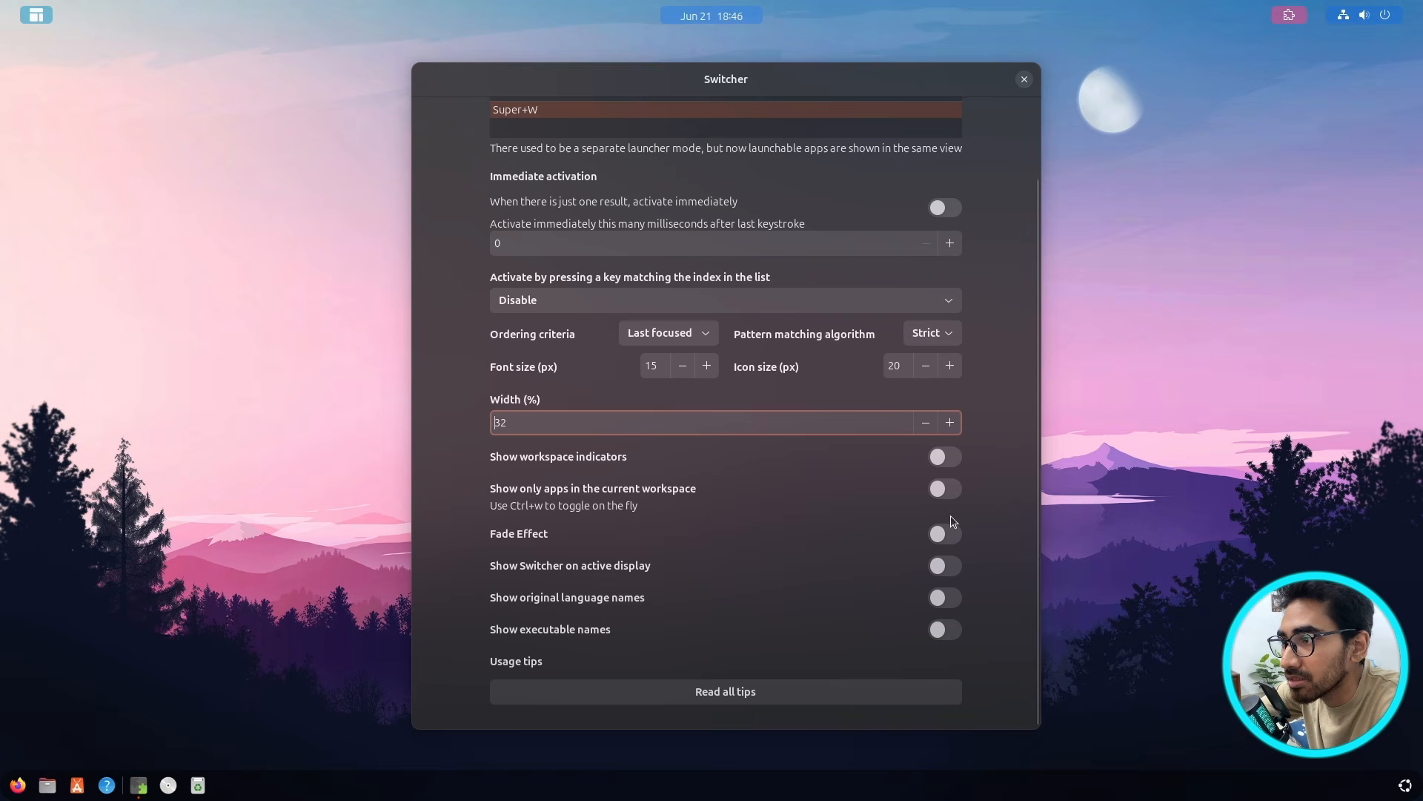
{"action": "left_click", "coordinate": [952, 537]}
{"action": "key", "text": "super+w"}
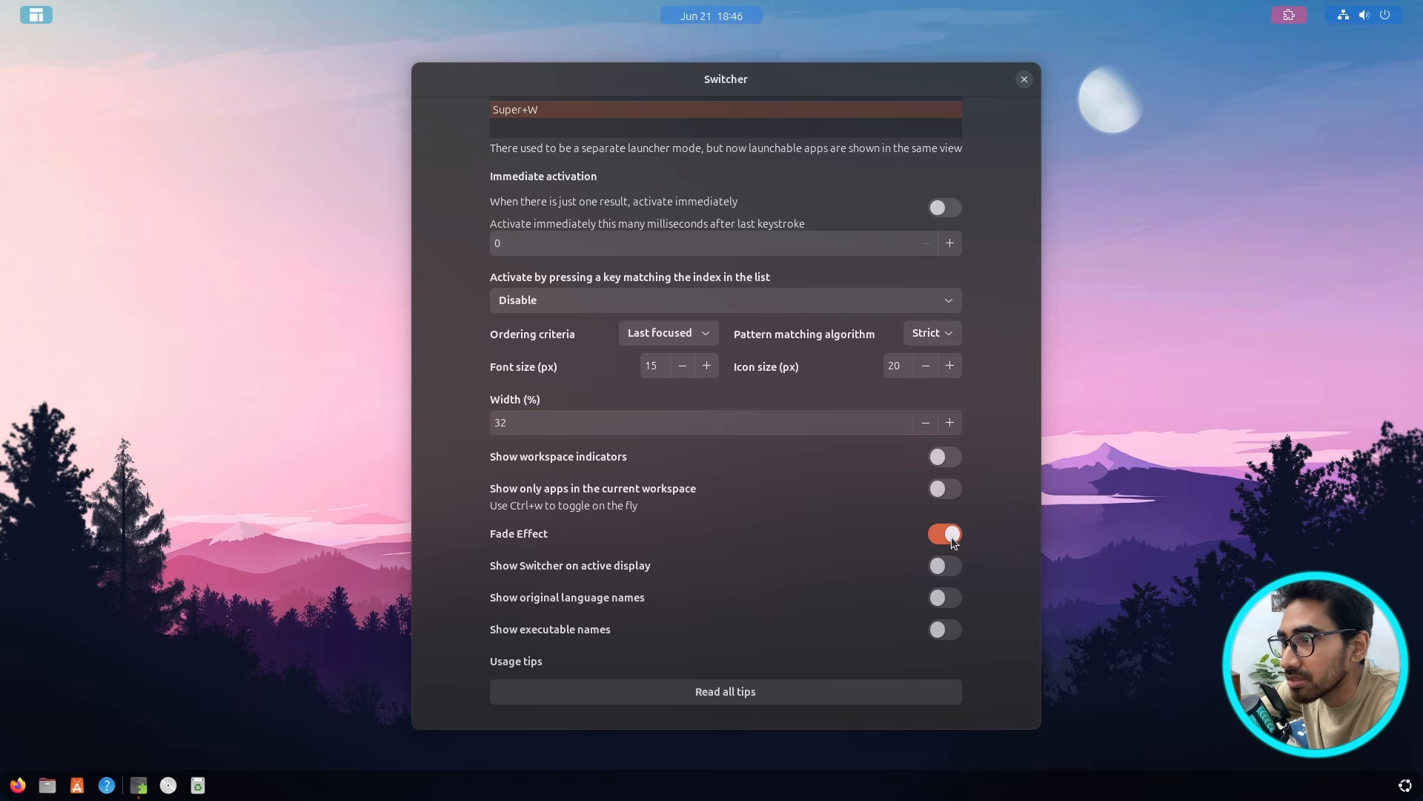
{"action": "type", "text": "w"}
{"action": "key", "text": "Escape"}
{"action": "key", "text": "super+w"}
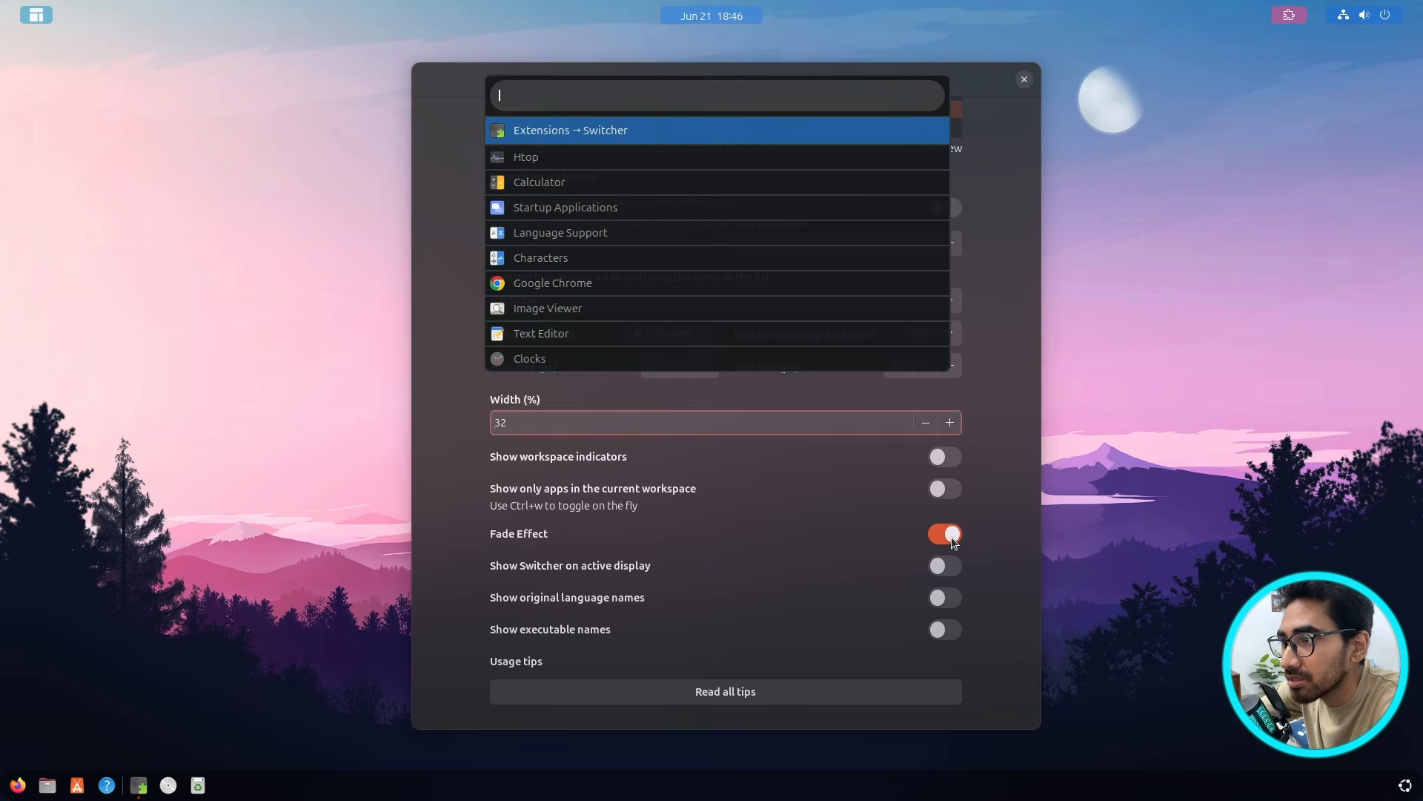
{"action": "type", "text": "w"}
{"action": "key", "text": "Escape"}
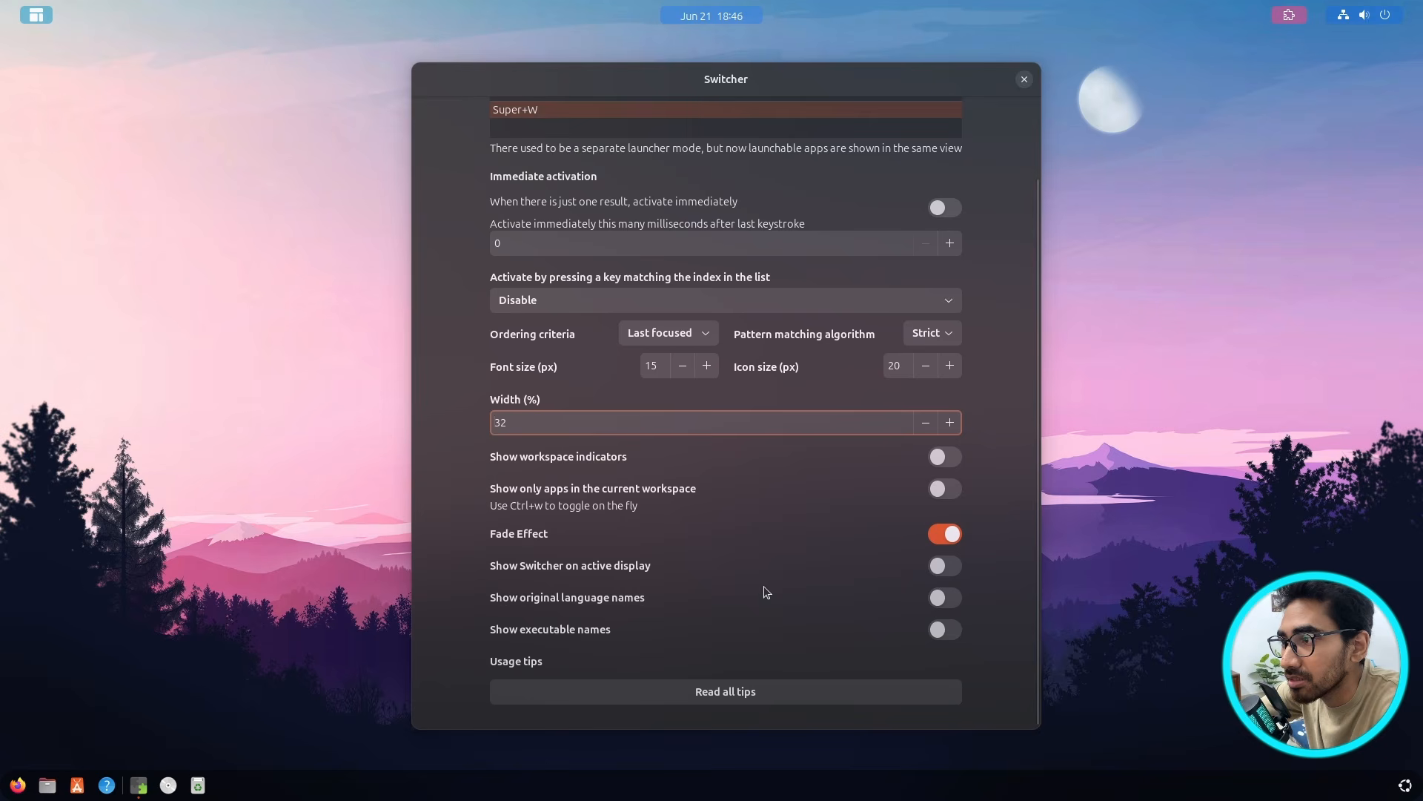
- Close the Switcher settings and preview the popup over the empty desktop
{"action": "left_click", "coordinate": [1027, 74]}
{"action": "key", "text": "super+w"}
{"action": "type", "text": "w"}
{"action": "key", "text": "Escape"}
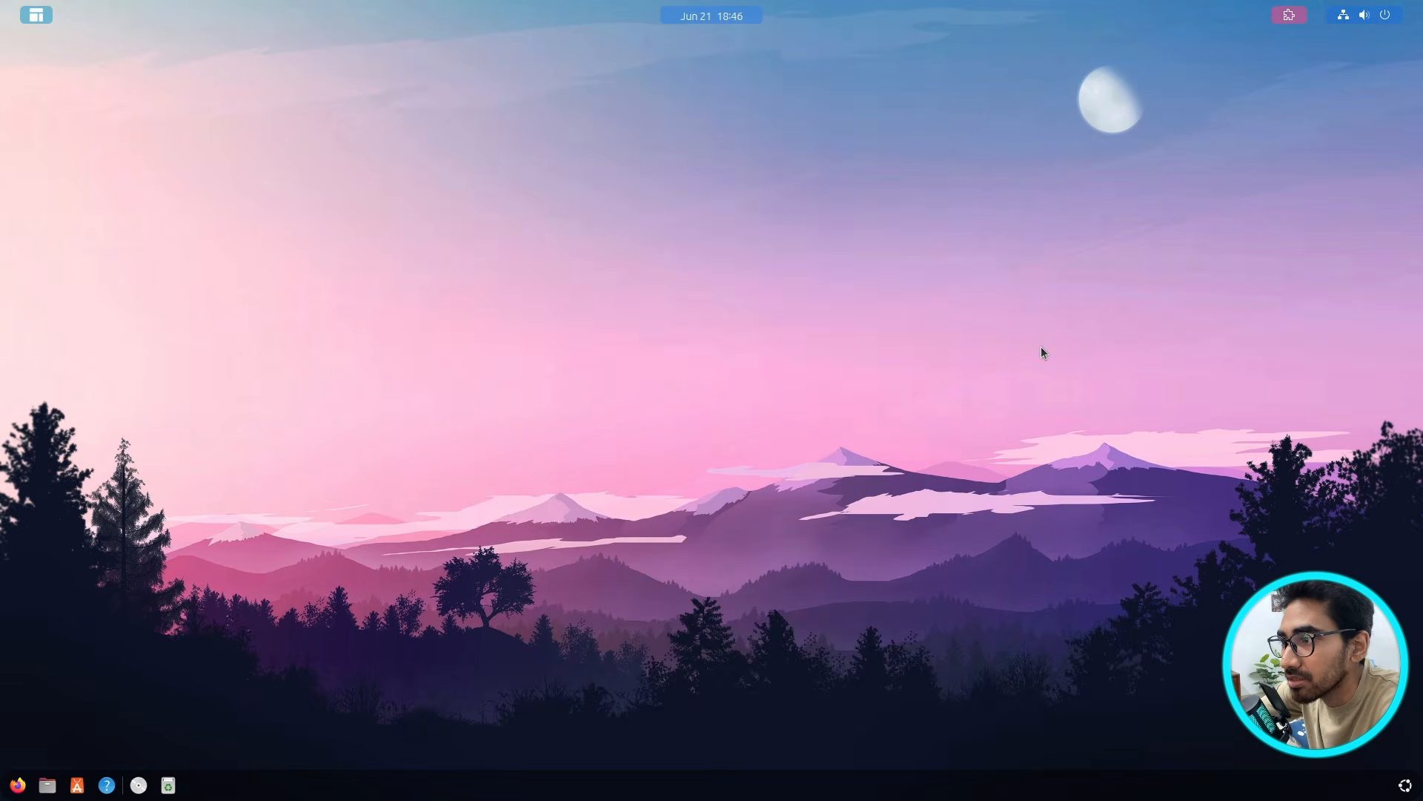
{"action": "key", "text": "super+w"}
{"action": "type", "text": "w"}
{"action": "key", "text": "Escape"}
- Find Tweaks through the Switcher popup with "twea", launch it, and open its Appearance settings
{"action": "key", "text": "super+w"}
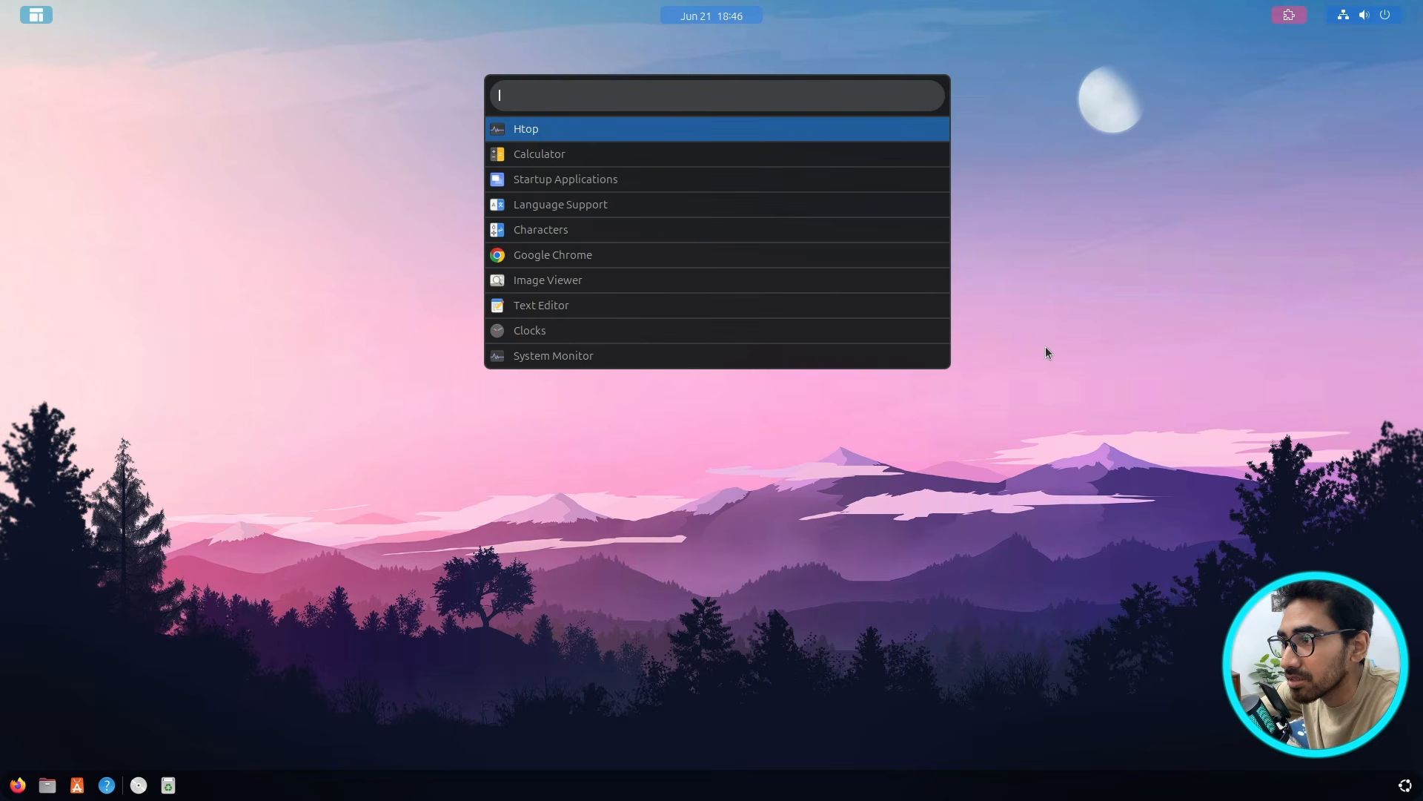
{"action": "type", "text": "twea"}
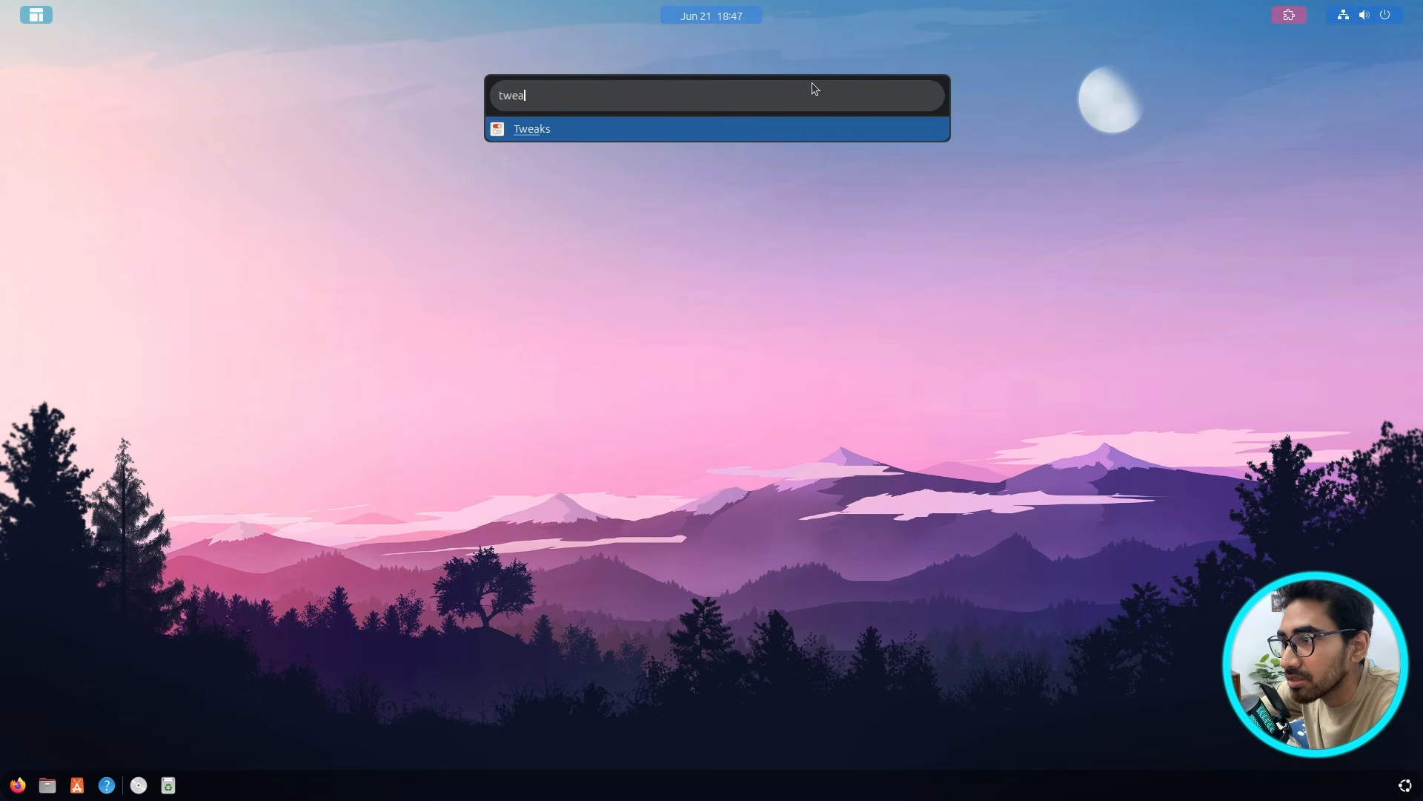
{"action": "key", "text": "Return"}
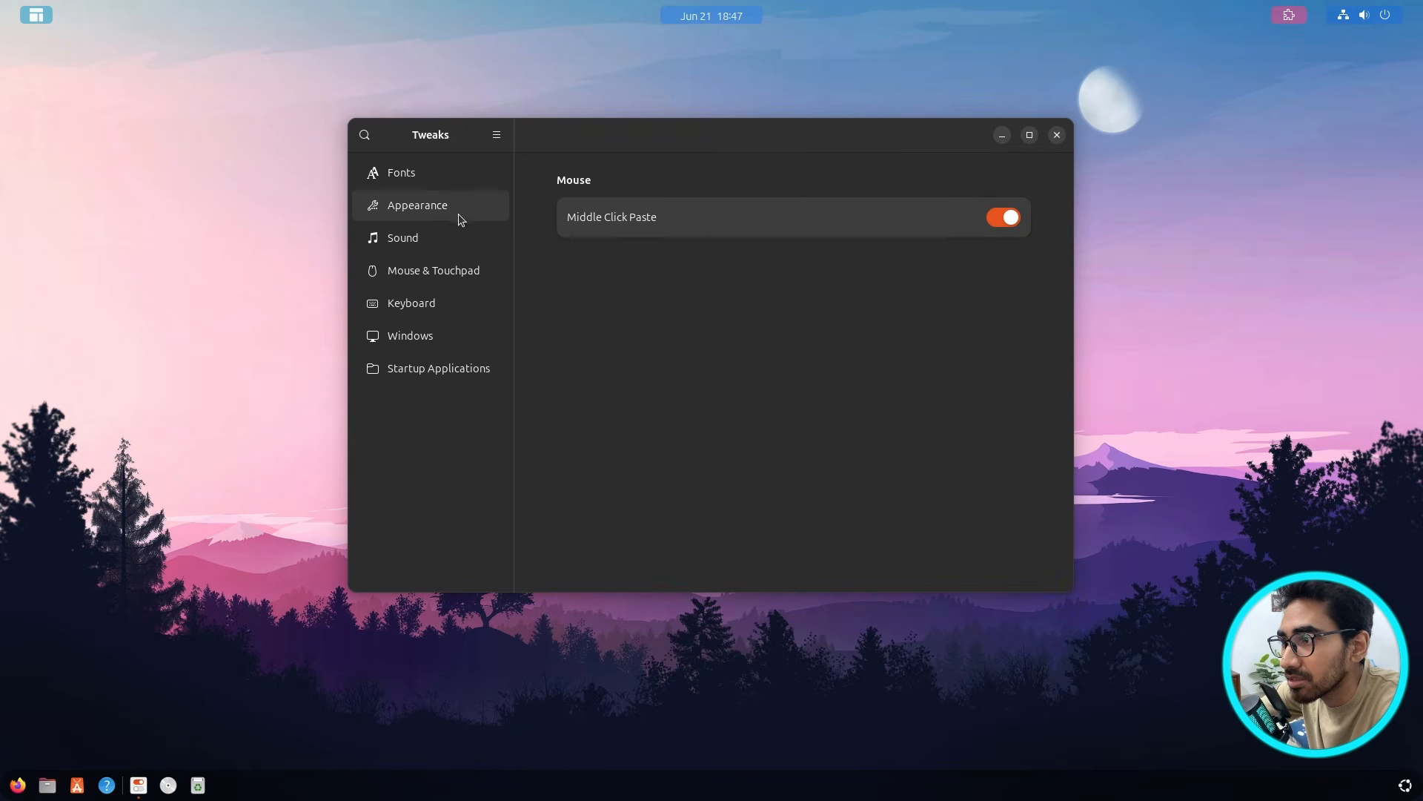
{"action": "left_click", "coordinate": [459, 215]}
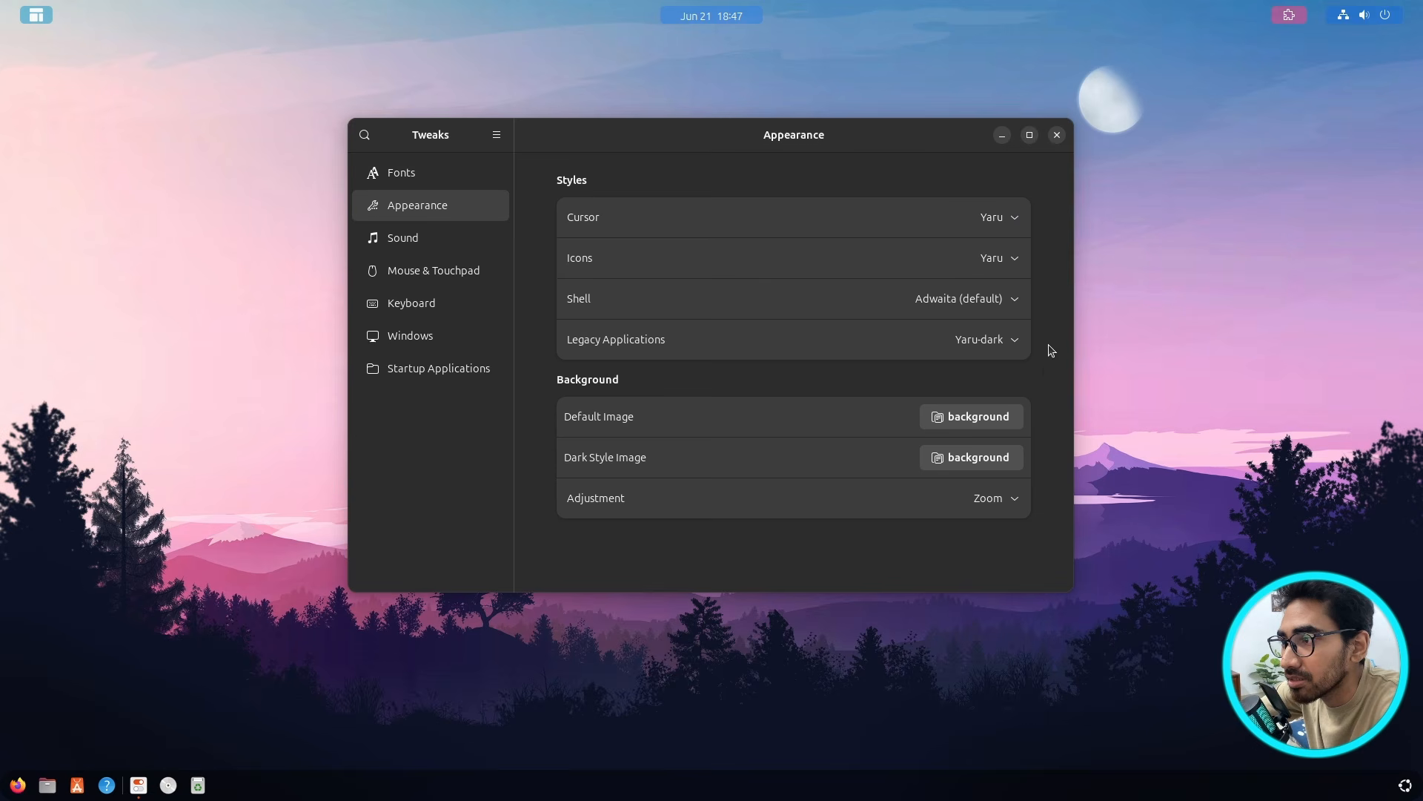
- Set the Legacy Applications theme to Nordic-darker-v40
{"action": "left_click", "coordinate": [1008, 342]}
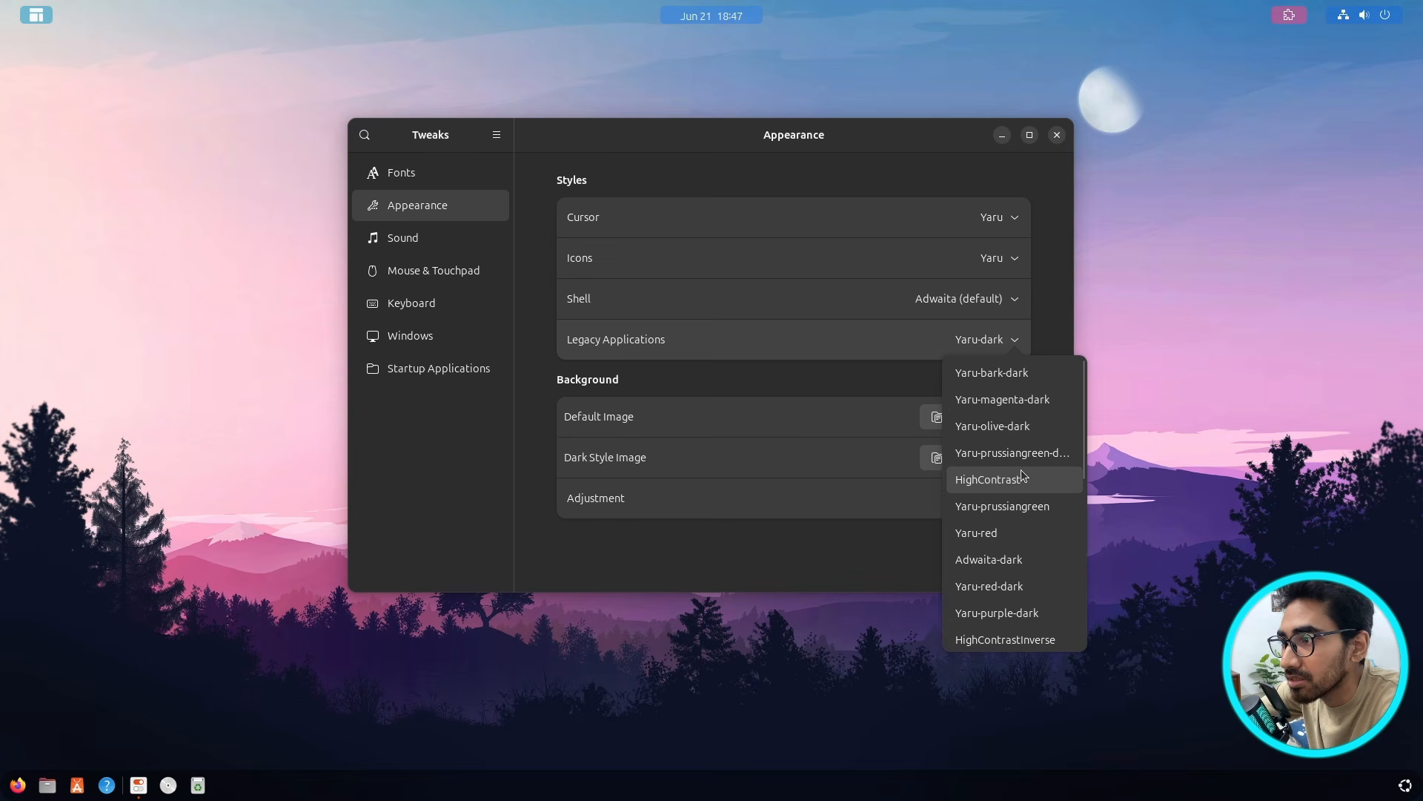
{"action": "scroll", "coordinate": [1044, 561], "scroll_direction": "down", "scroll_amount": 3}
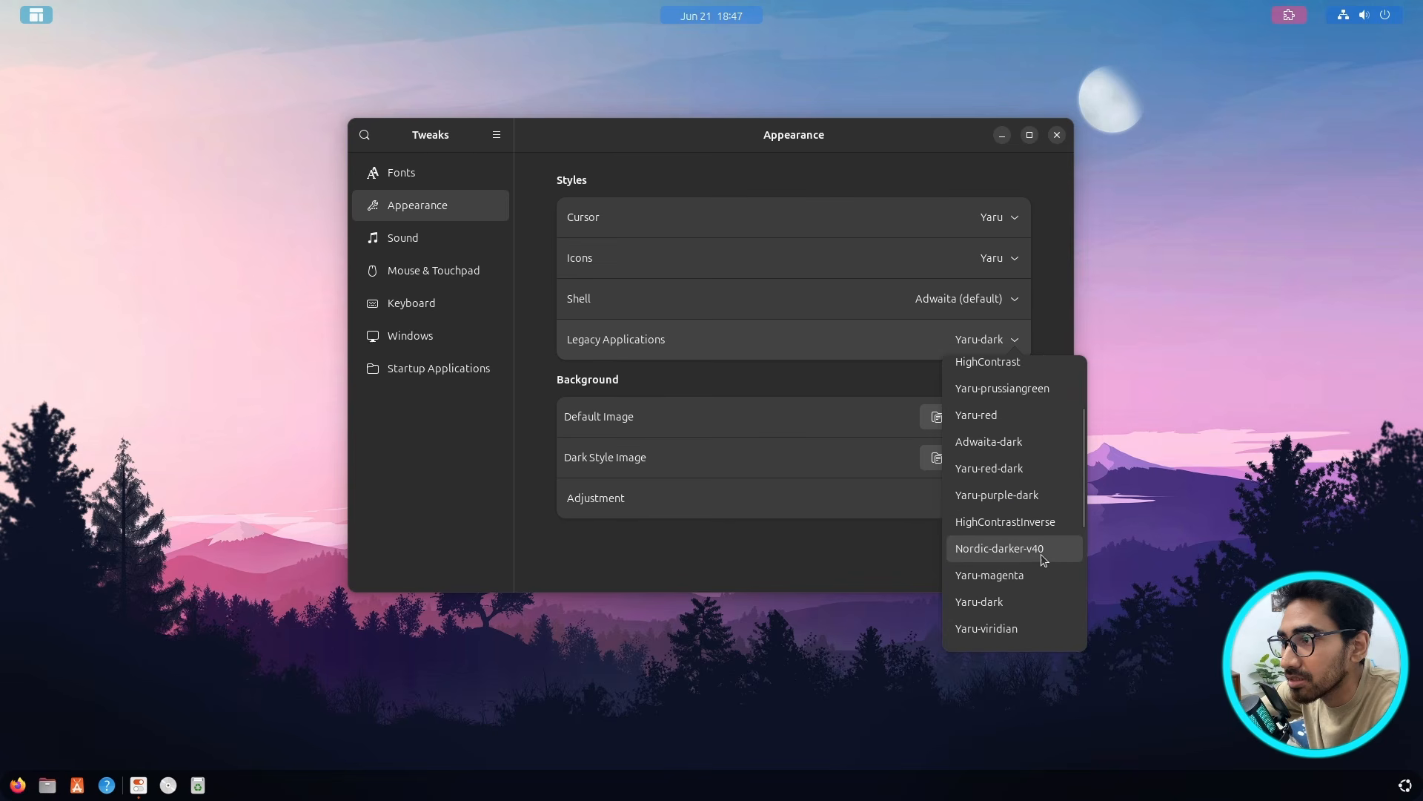
{"action": "left_click", "coordinate": [1044, 552]}
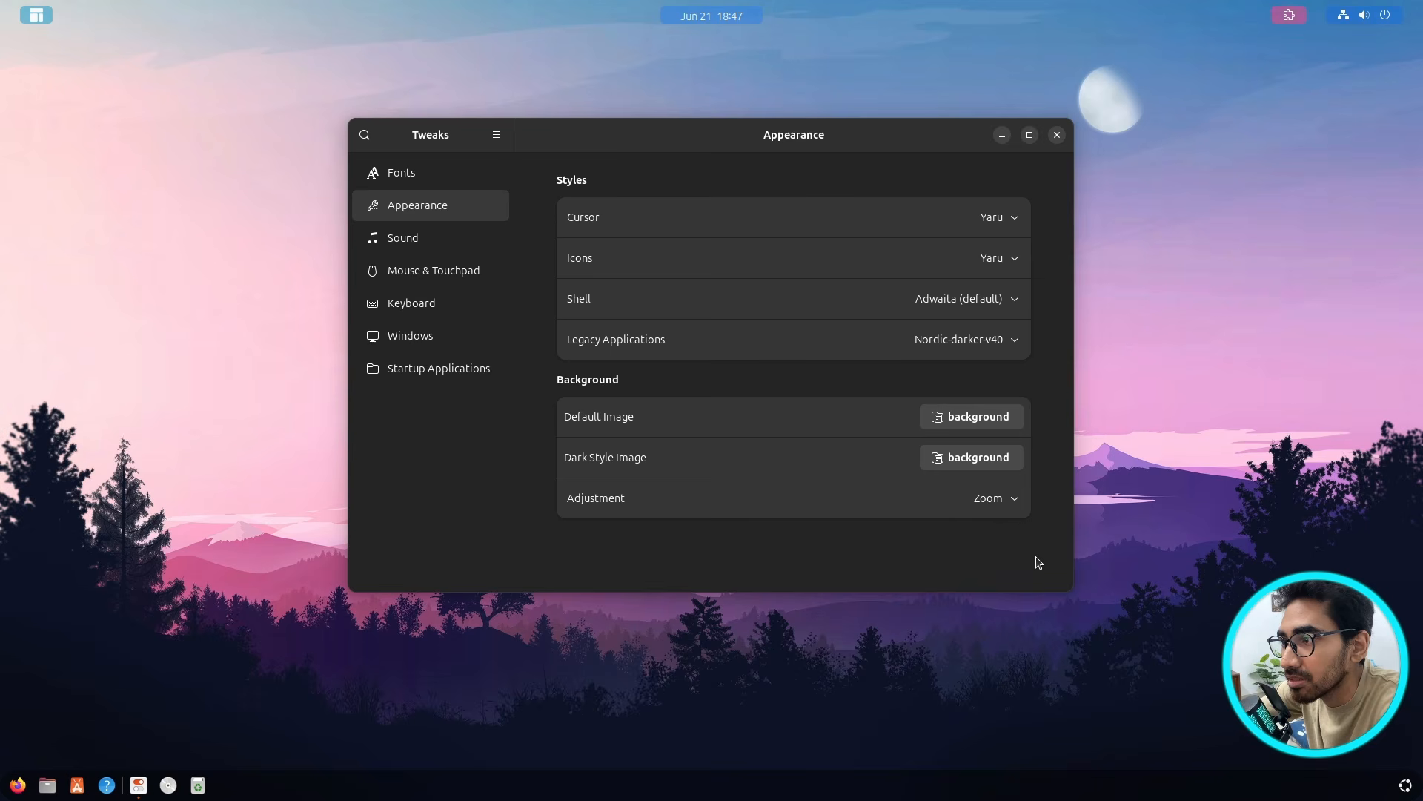
{"action": "left_click", "coordinate": [994, 330]}
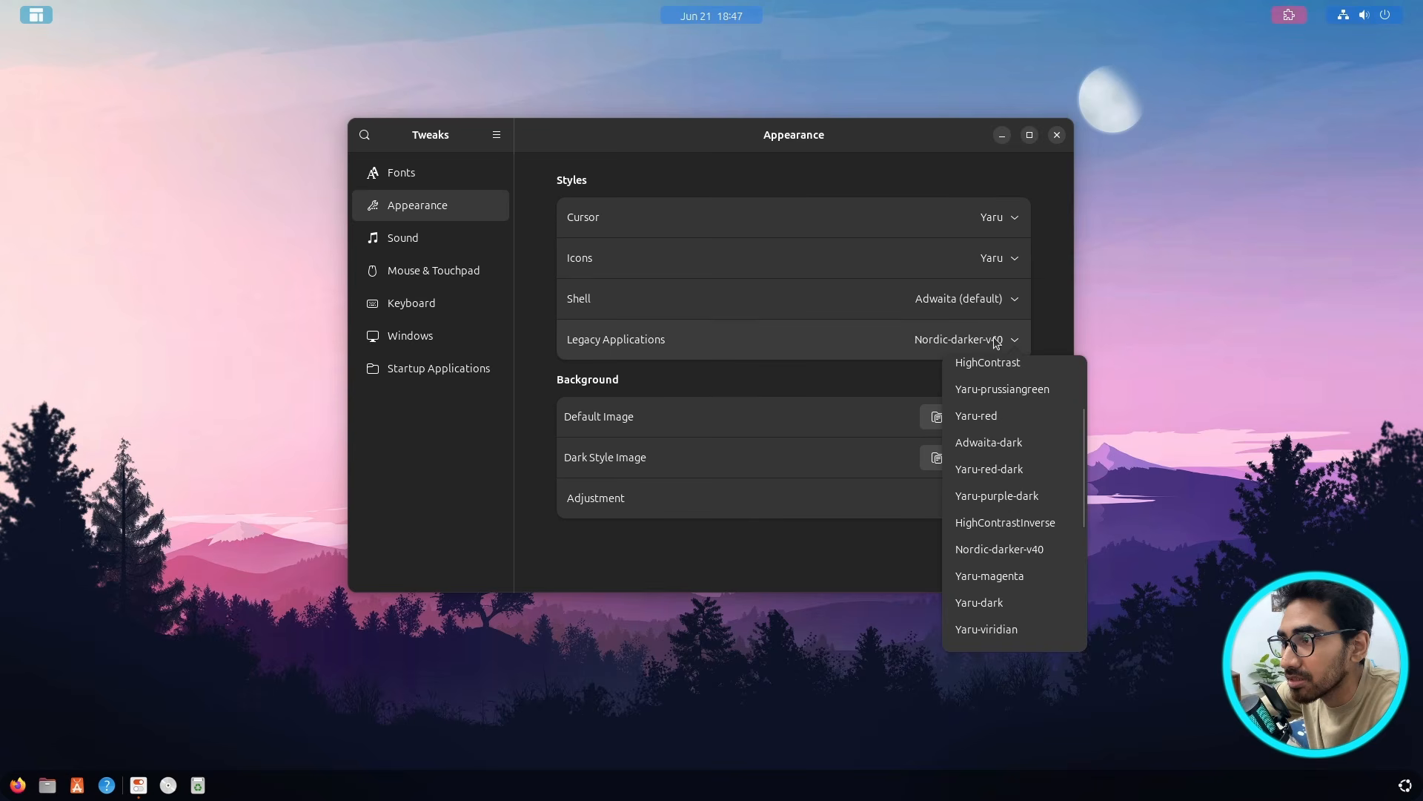
{"action": "left_click", "coordinate": [1041, 313]}
- Set the Shell theme to Nordic-darker-v40
{"action": "left_click", "coordinate": [990, 304]}
{"action": "scroll", "coordinate": [1006, 505], "scroll_direction": "down", "scroll_amount": 5}
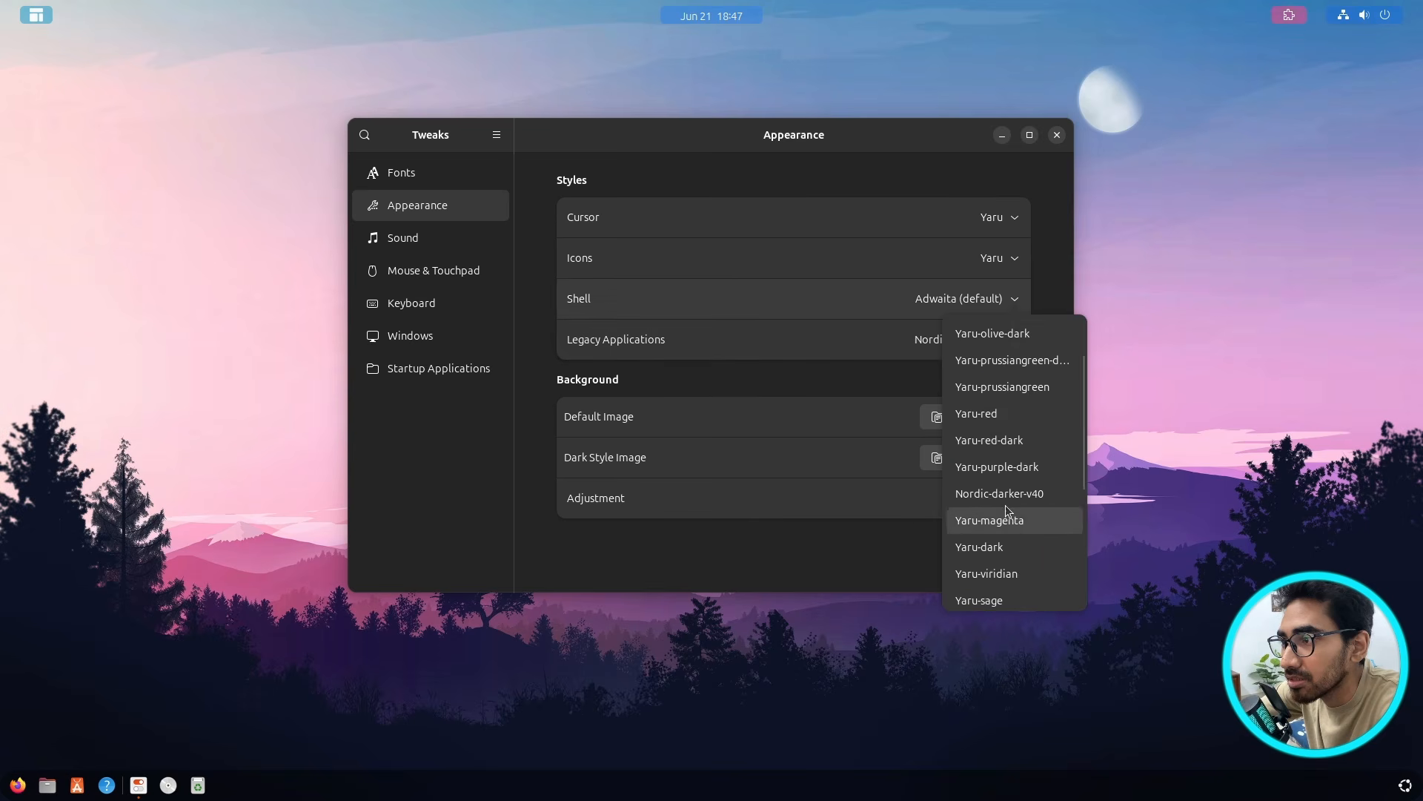
{"action": "scroll", "coordinate": [1001, 511], "scroll_direction": "up", "scroll_amount": 5}
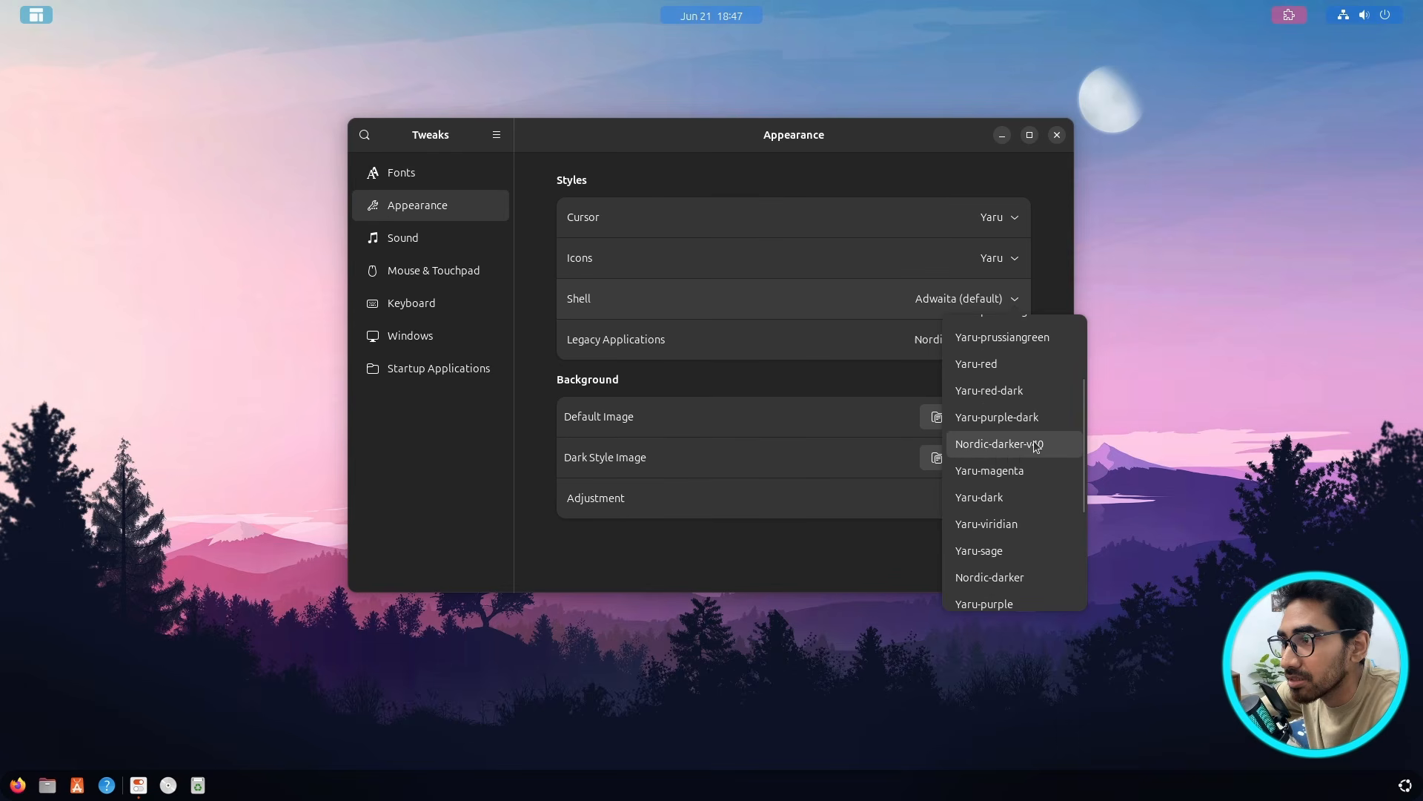
{"action": "left_click", "coordinate": [1037, 445]}
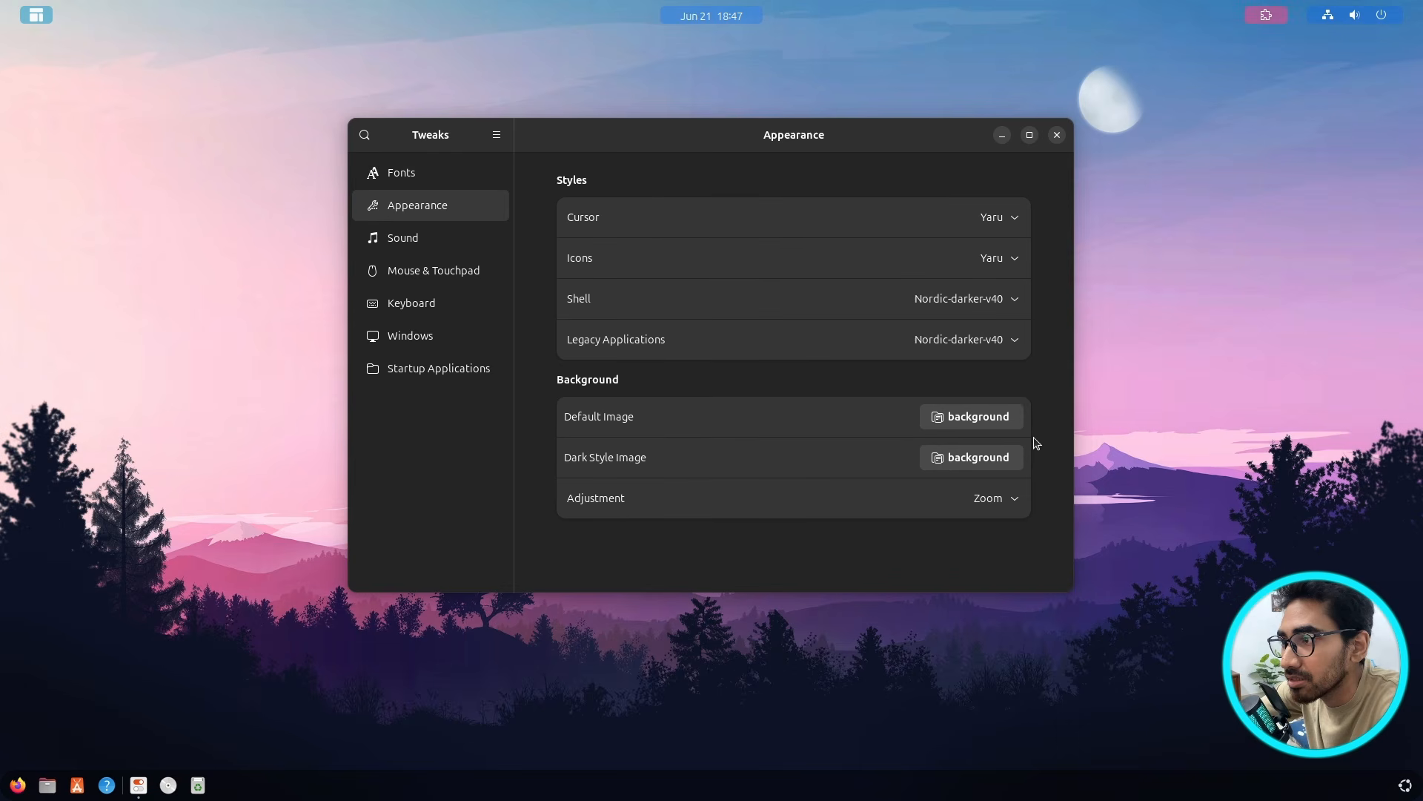
- Examine the new shell theme on the system menu, the extensions indicator and the calendar popup
{"action": "left_click", "coordinate": [1356, 13]}
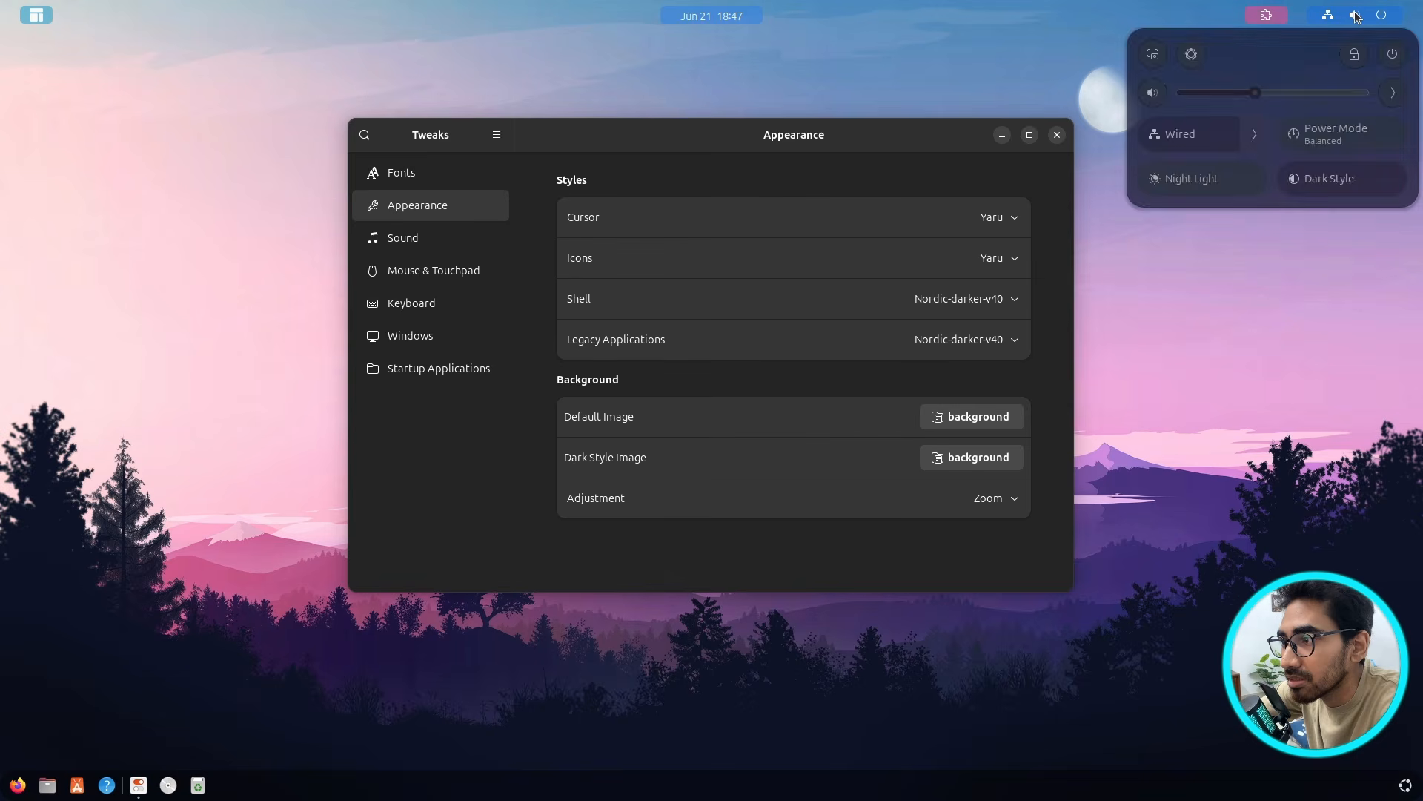
{"action": "left_click", "coordinate": [1356, 13]}
{"action": "left_click", "coordinate": [1365, 15]}
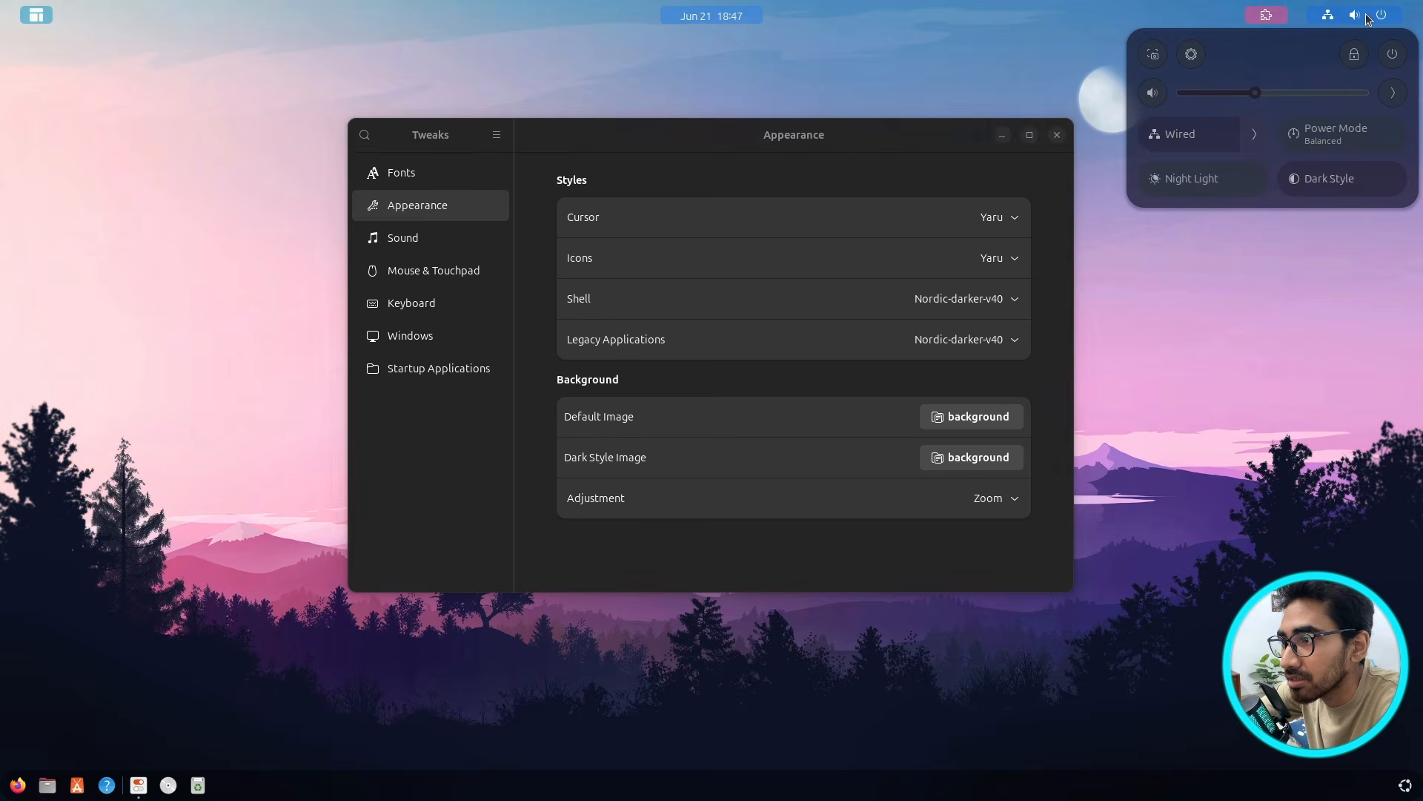
{"action": "left_click", "coordinate": [1366, 15]}
{"action": "left_click", "coordinate": [1269, 14]}
{"action": "left_click", "coordinate": [1269, 14]}
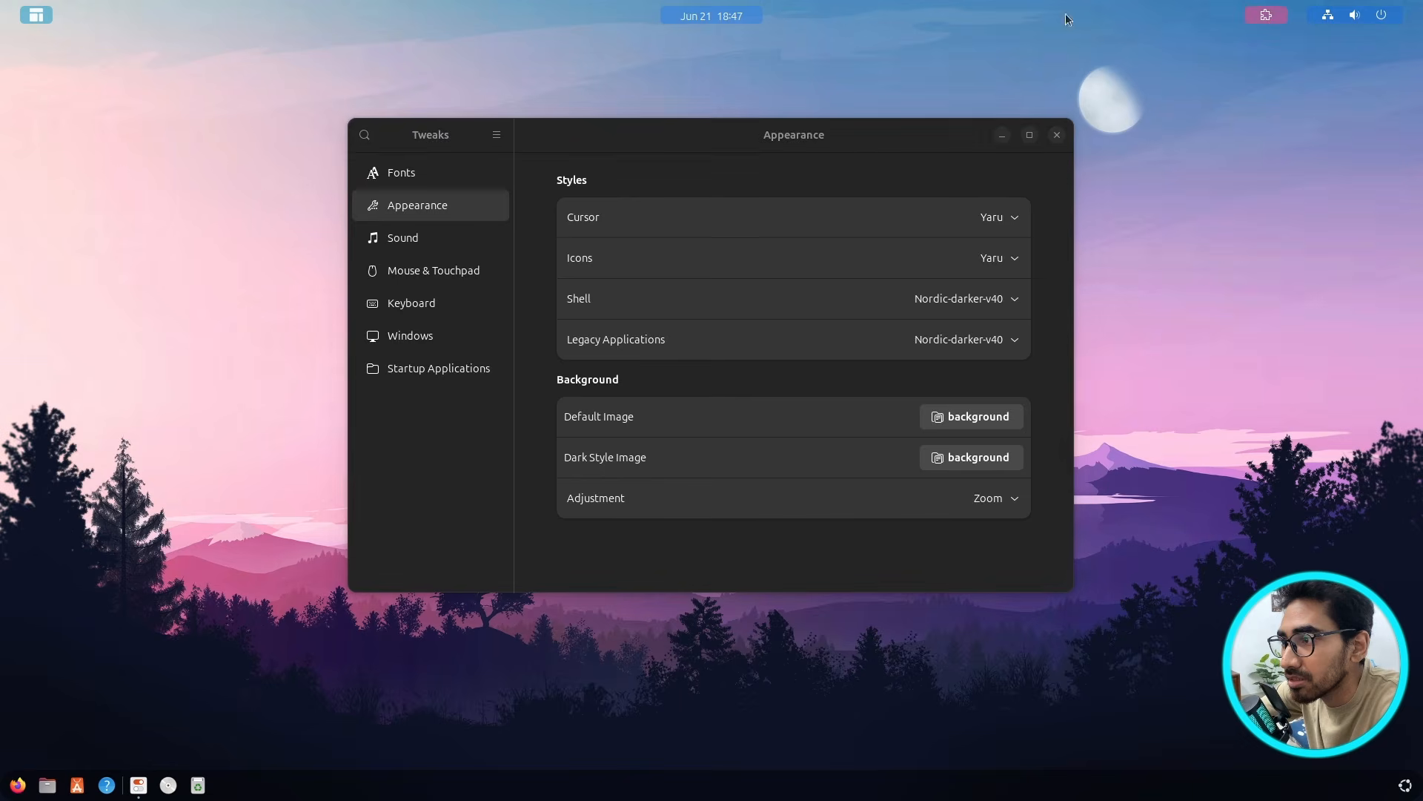
{"action": "left_click", "coordinate": [711, 16]}
{"action": "left_click", "coordinate": [712, 16]}
- Reposition the Tweaks window and set the icon theme to Tela-circle-black-light
{"action": "left_click_drag", "start_coordinate": [950, 132], "coordinate": [874, 173]}
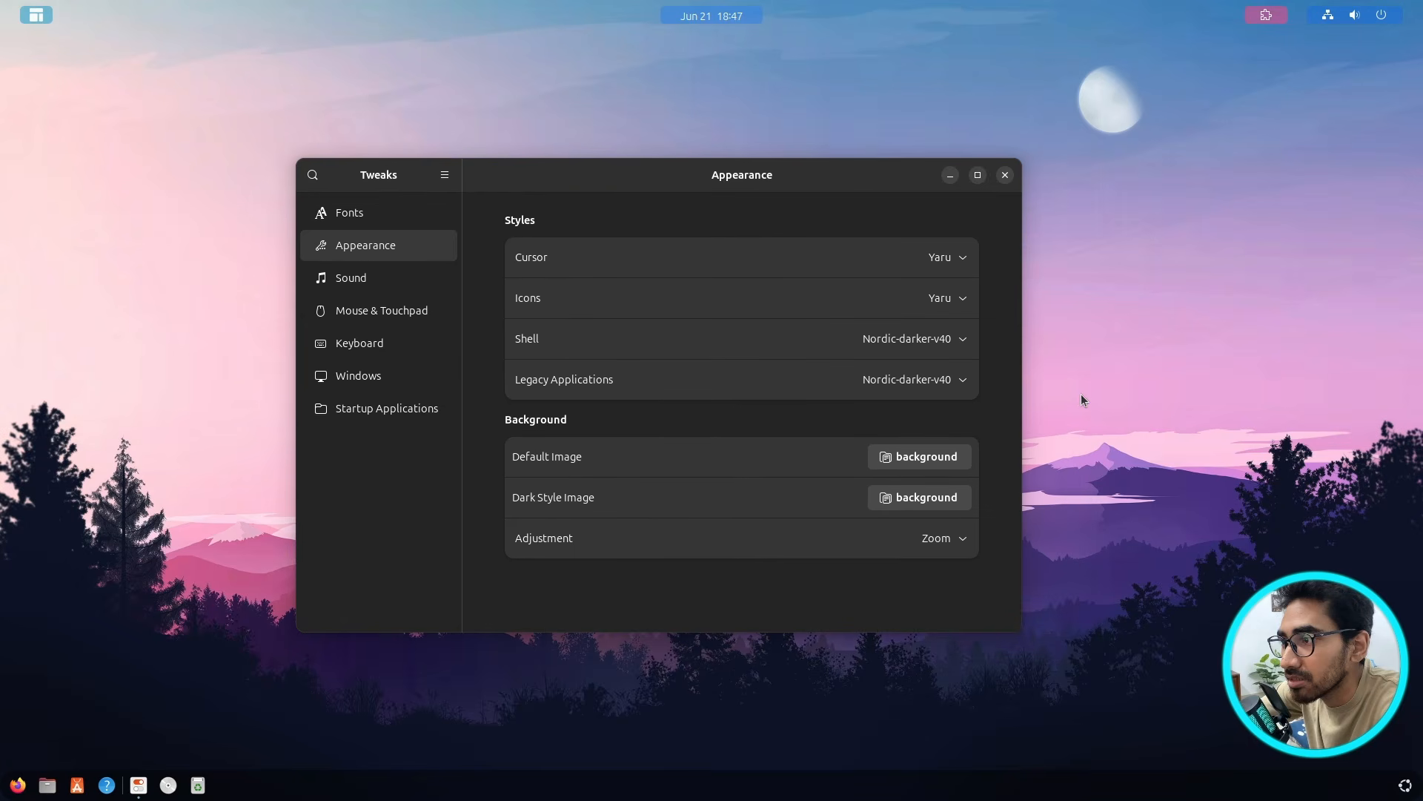
{"action": "left_click", "coordinate": [964, 297]}
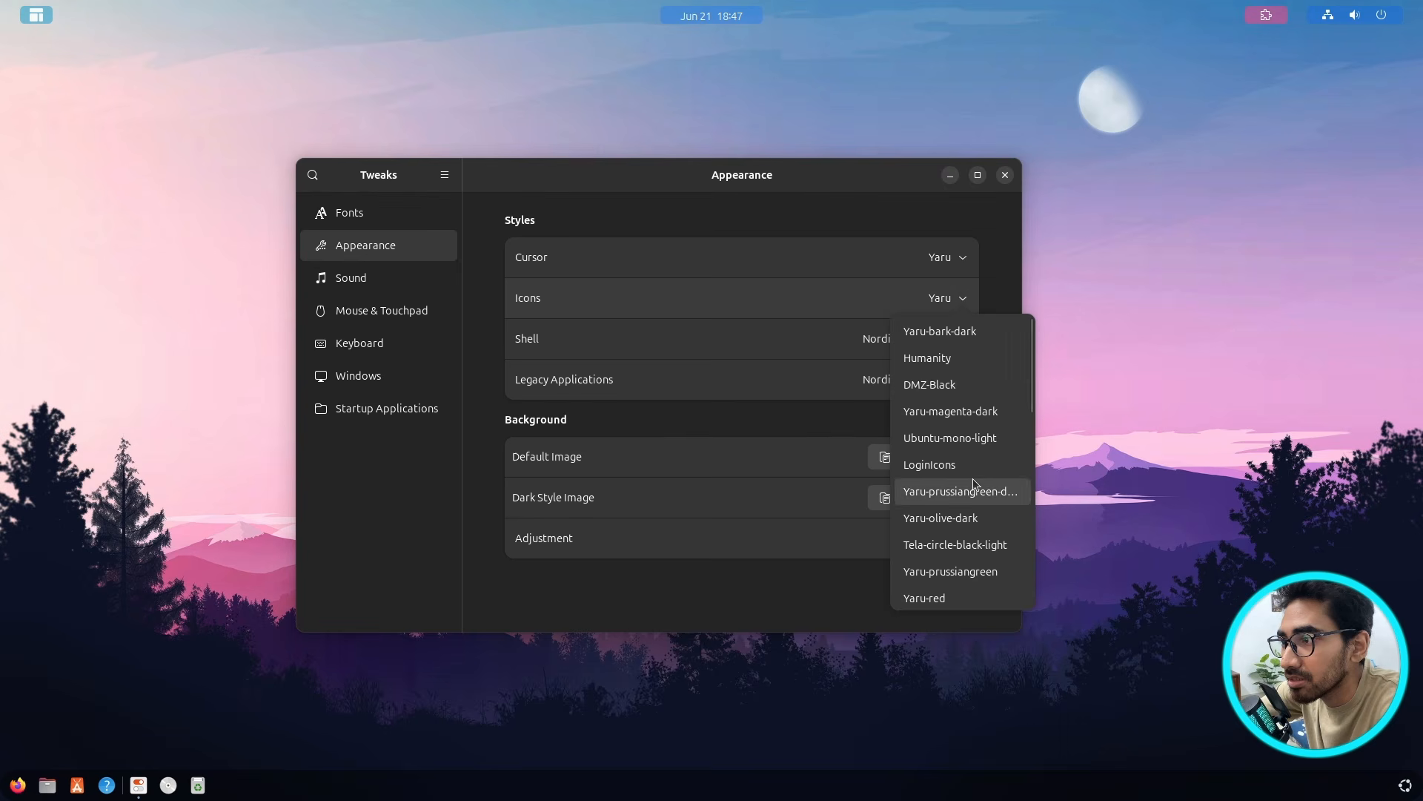
{"action": "scroll", "coordinate": [986, 458], "scroll_direction": "down", "scroll_amount": 1}
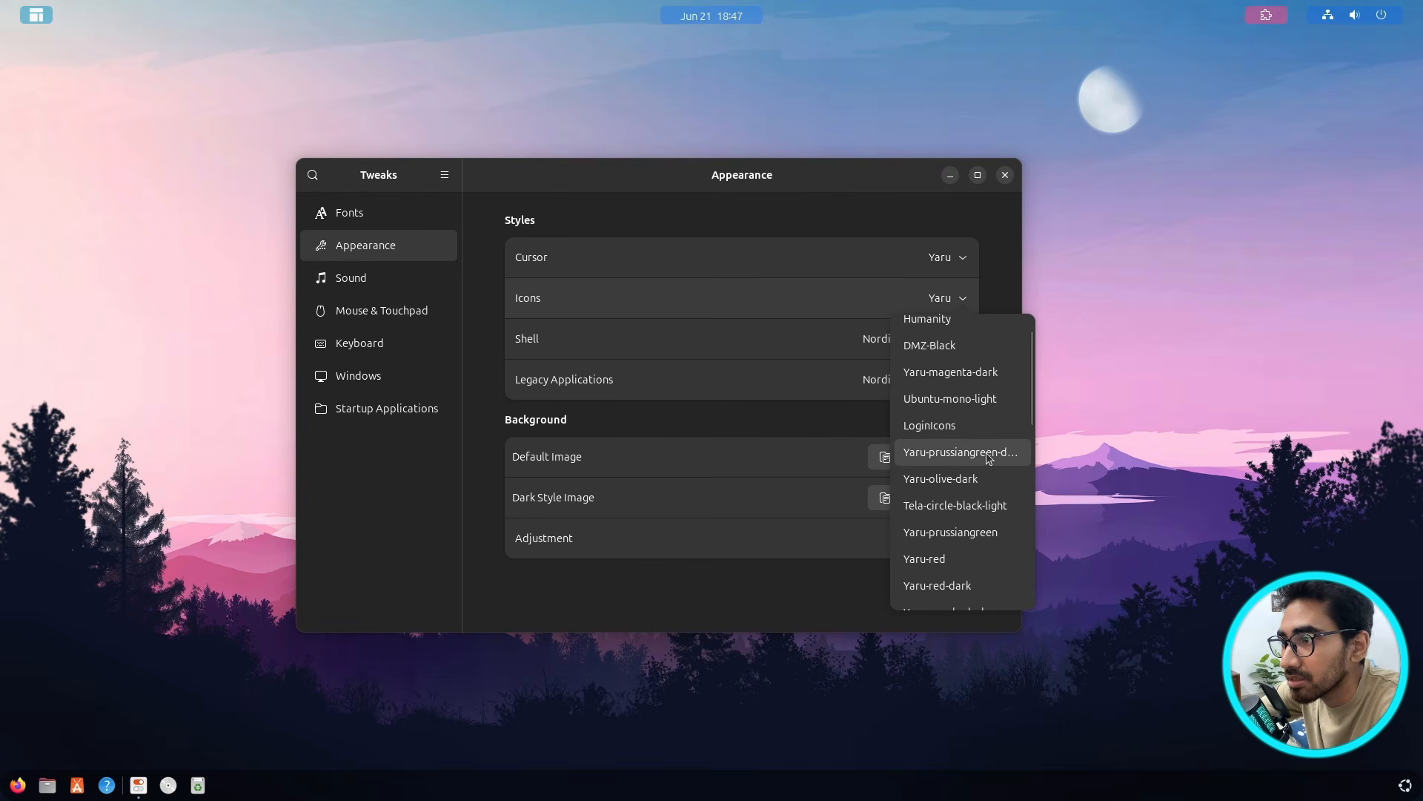
{"action": "left_click", "coordinate": [946, 508]}
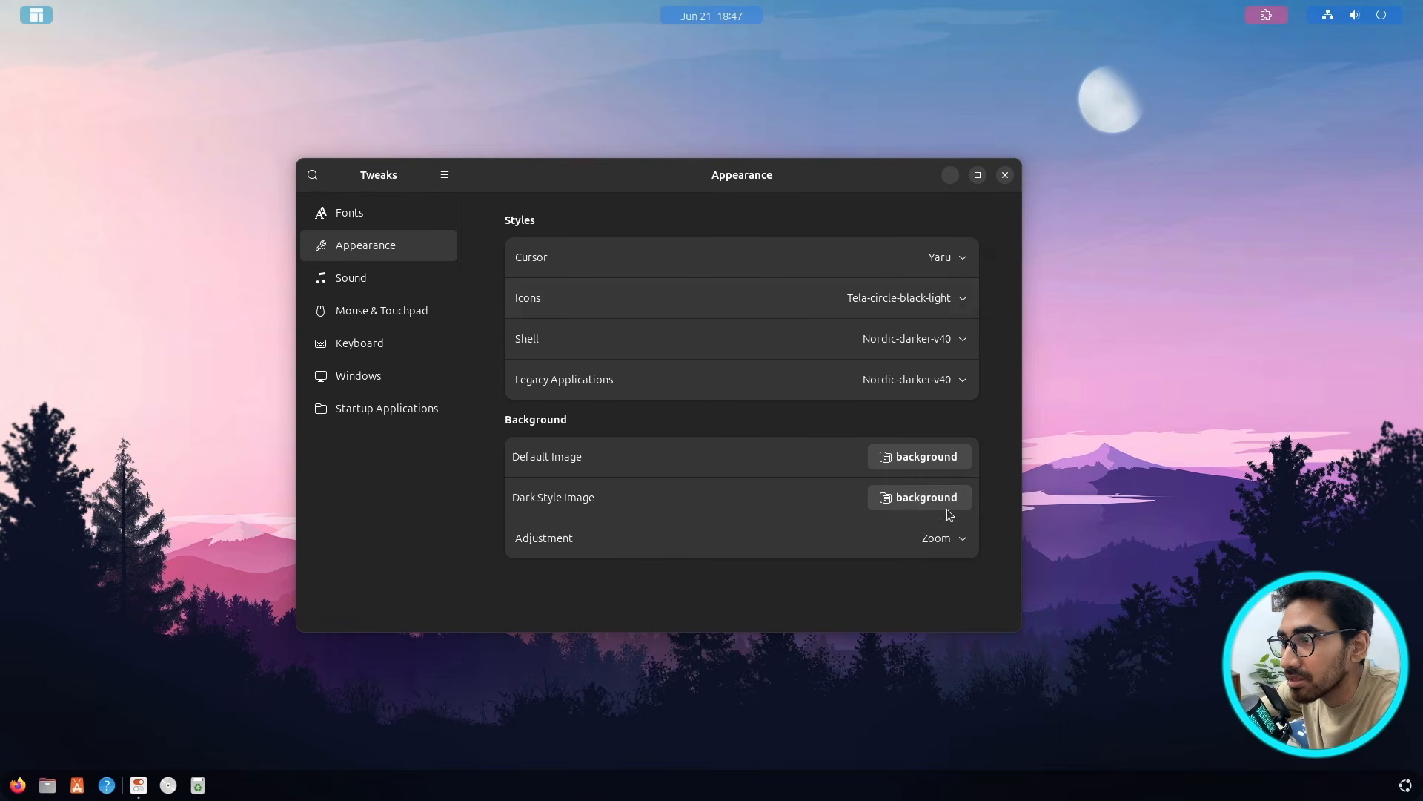
- Move Tweaks aside and examine the new icons in the Files home folder and the application grid
{"action": "left_click_drag", "start_coordinate": [904, 176], "coordinate": [1145, 155]}
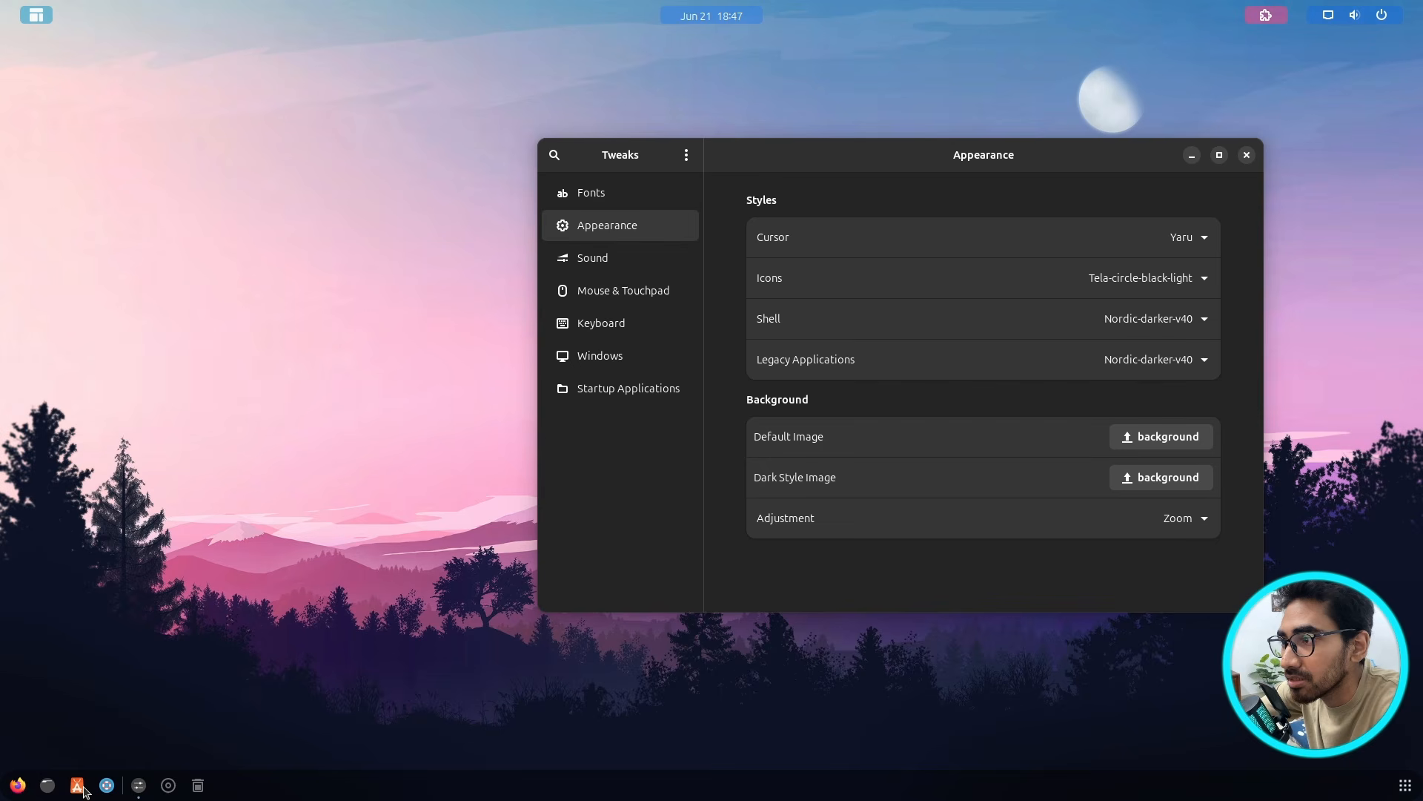
{"action": "left_click", "coordinate": [51, 788]}
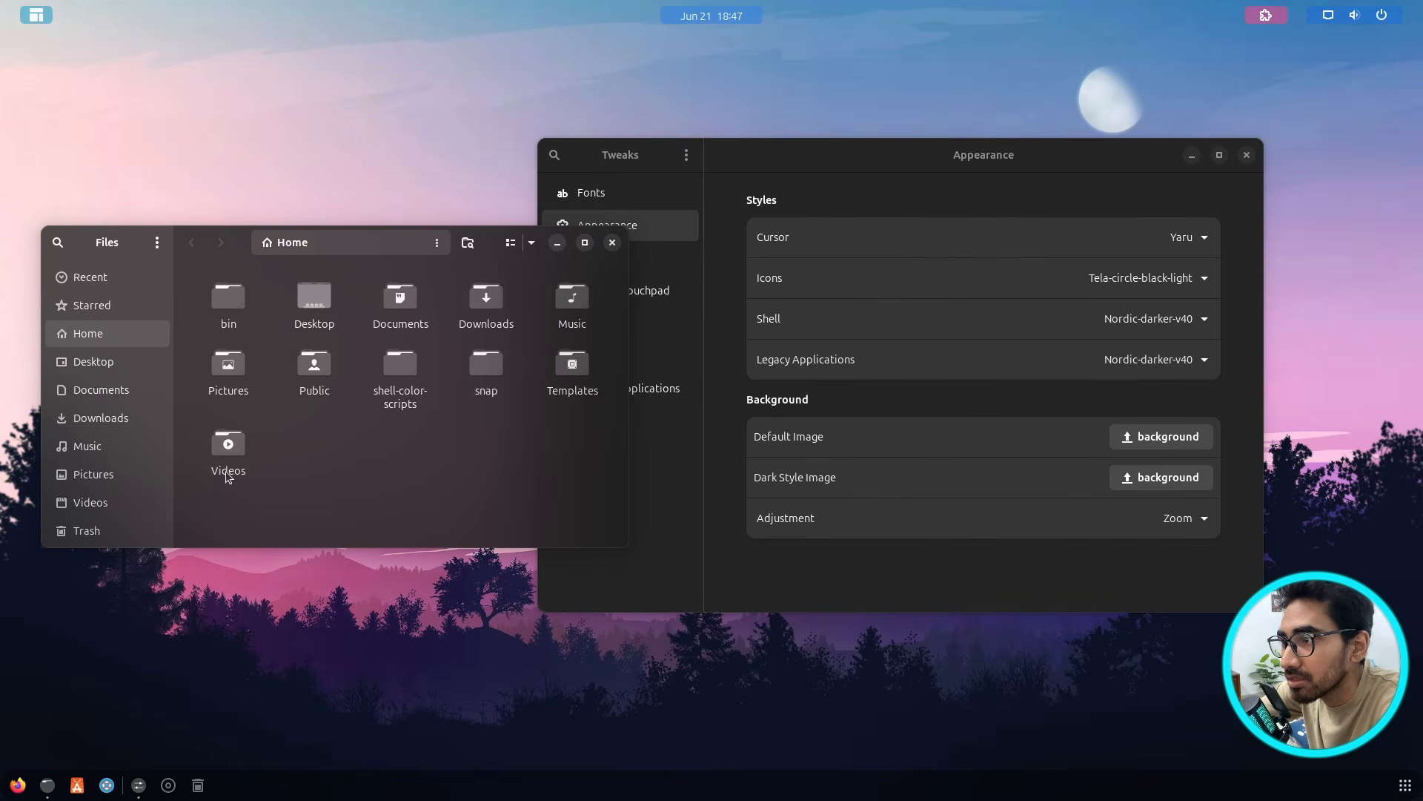
{"action": "left_click_drag", "start_coordinate": [207, 496], "coordinate": [536, 352]}
{"action": "left_click", "coordinate": [535, 353]}
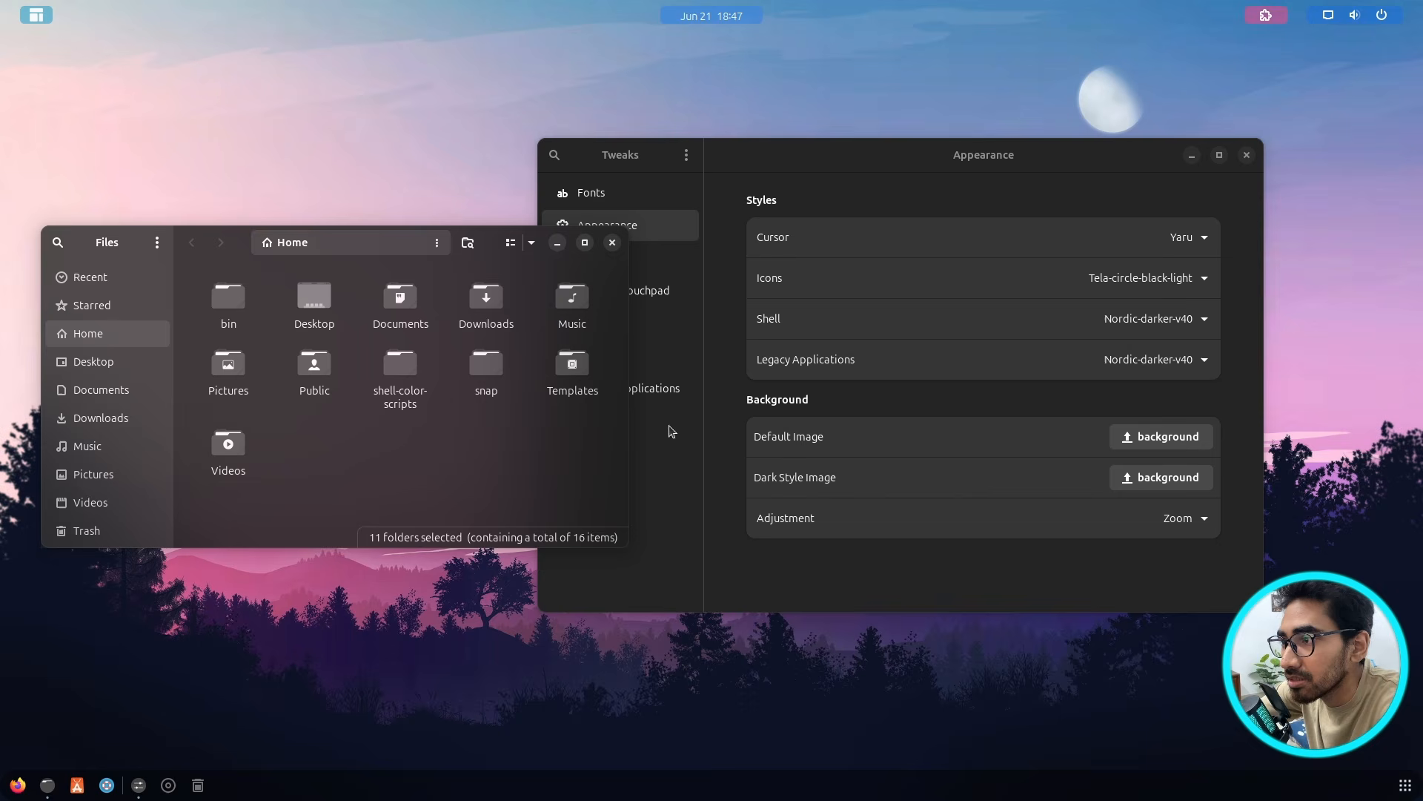
{"action": "left_click", "coordinate": [1406, 787]}
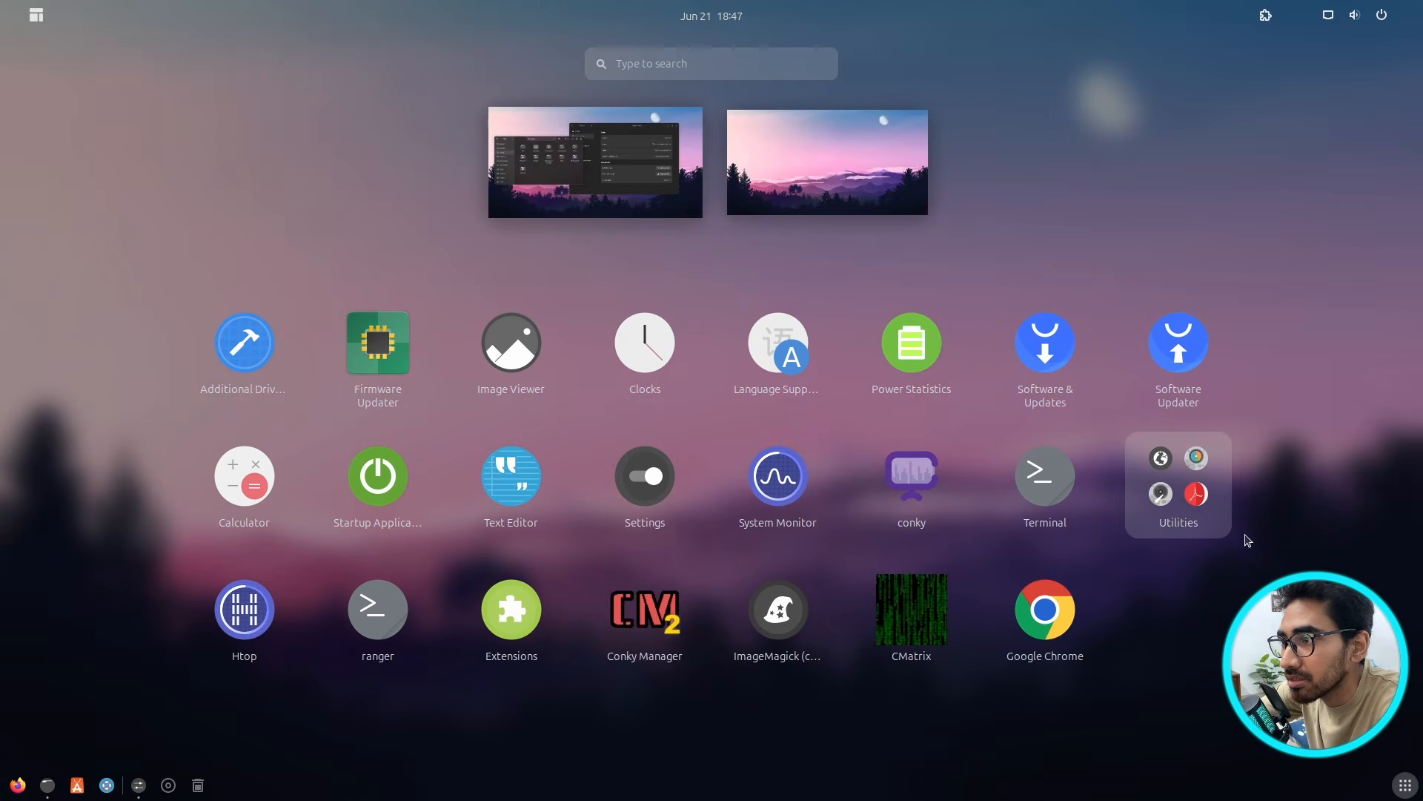
{"action": "left_click", "coordinate": [1406, 787]}
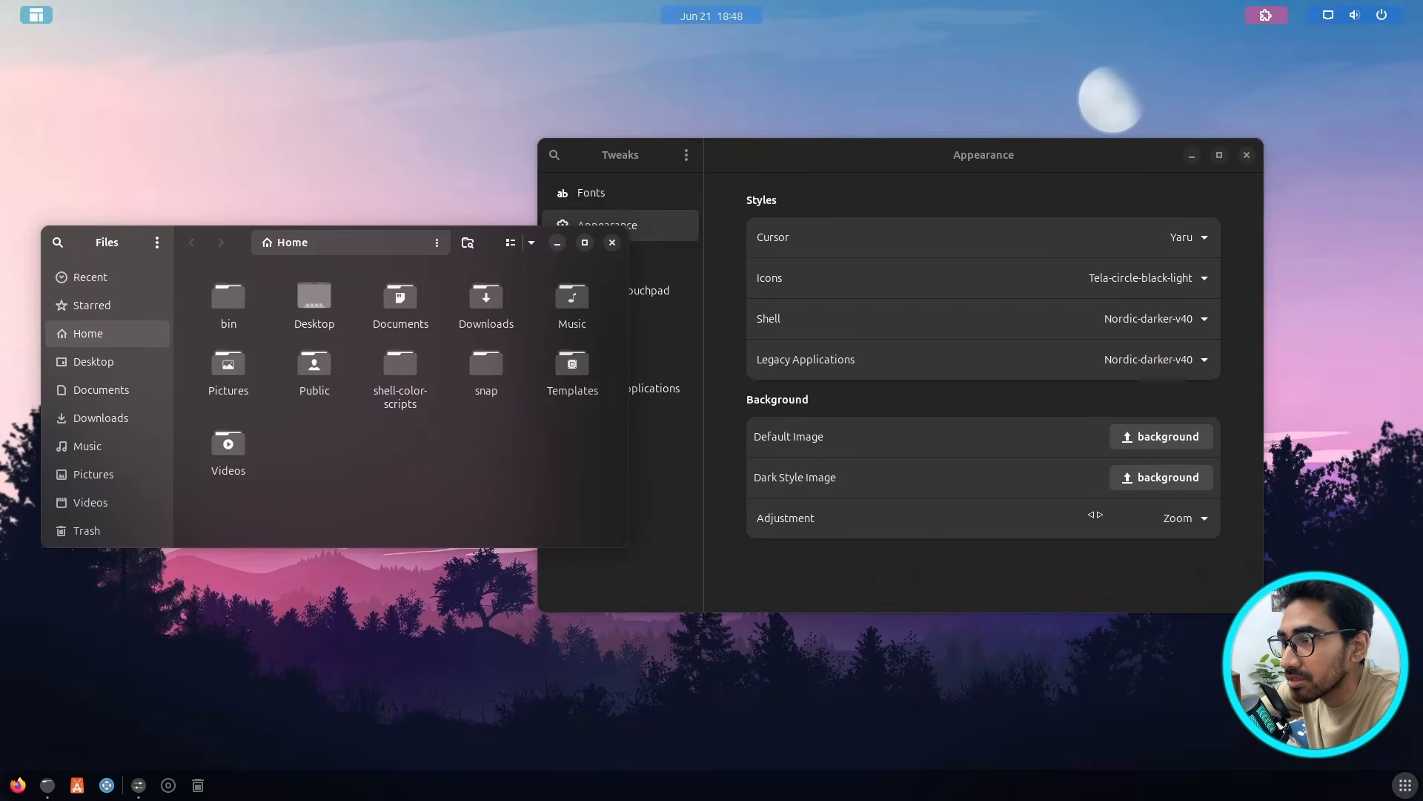
- Close the Files and Tweaks windows and restart the system
{"action": "left_click", "coordinate": [612, 243]}
{"action": "left_click", "coordinate": [1248, 156]}
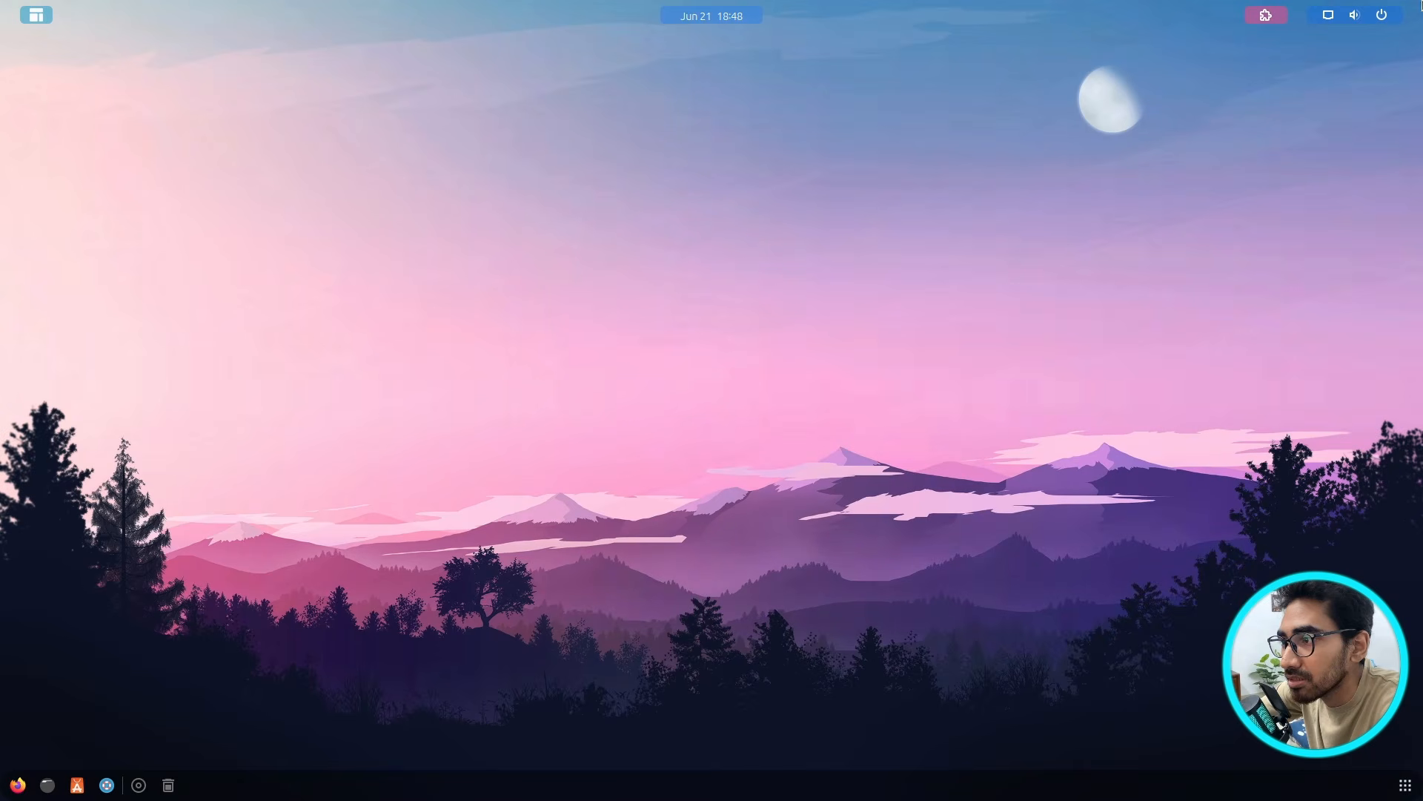
{"action": "left_click", "coordinate": [1377, 18]}
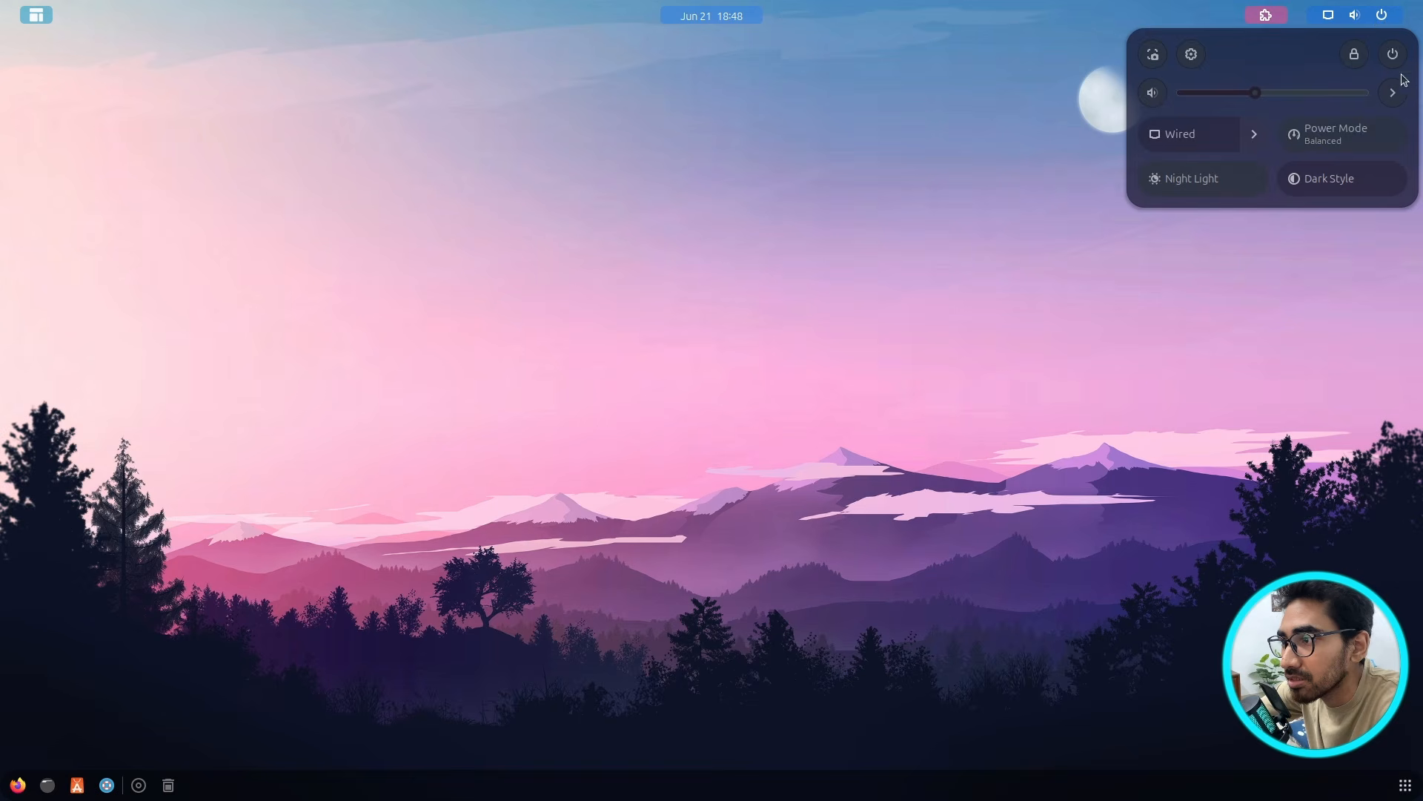
{"action": "left_click", "coordinate": [1392, 54]}
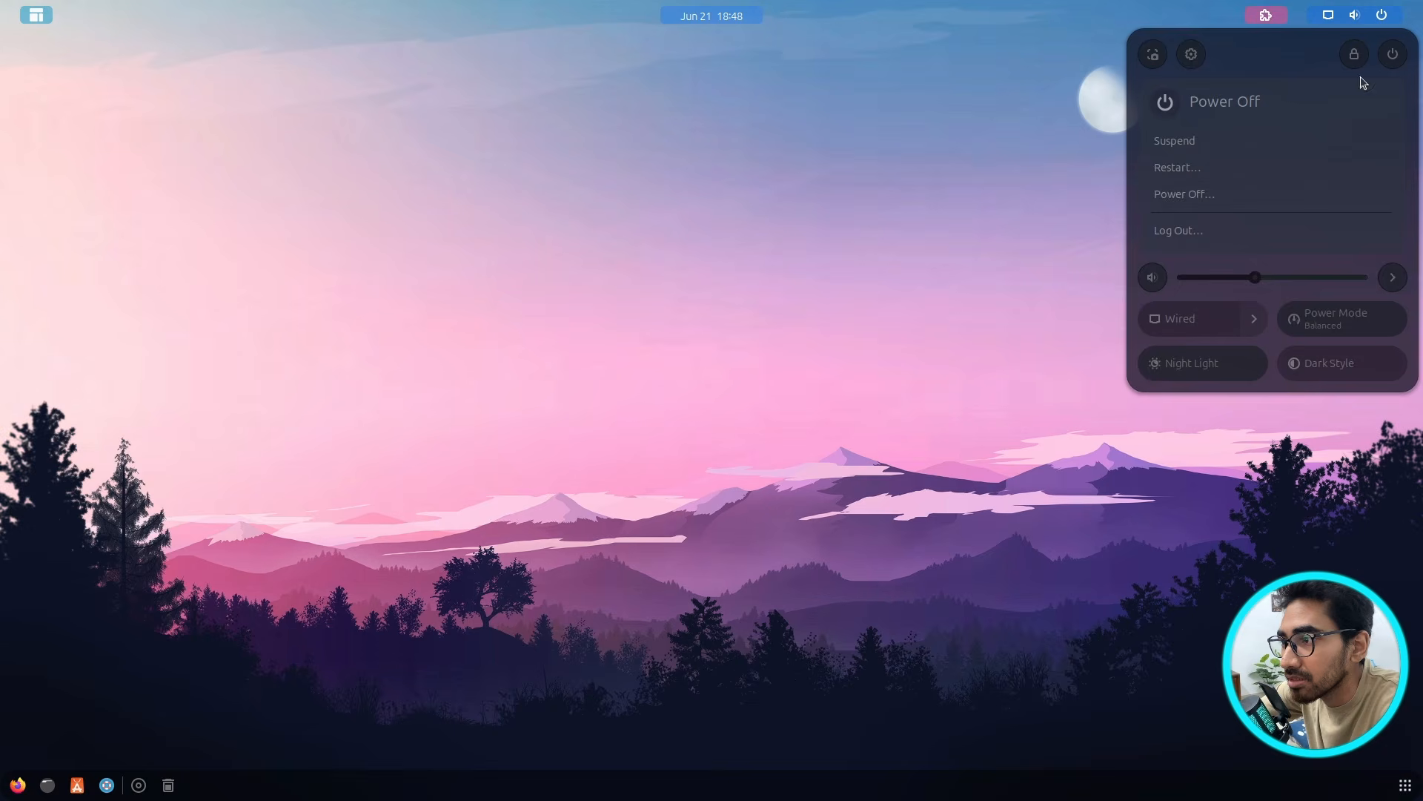
{"action": "left_click", "coordinate": [1197, 169]}
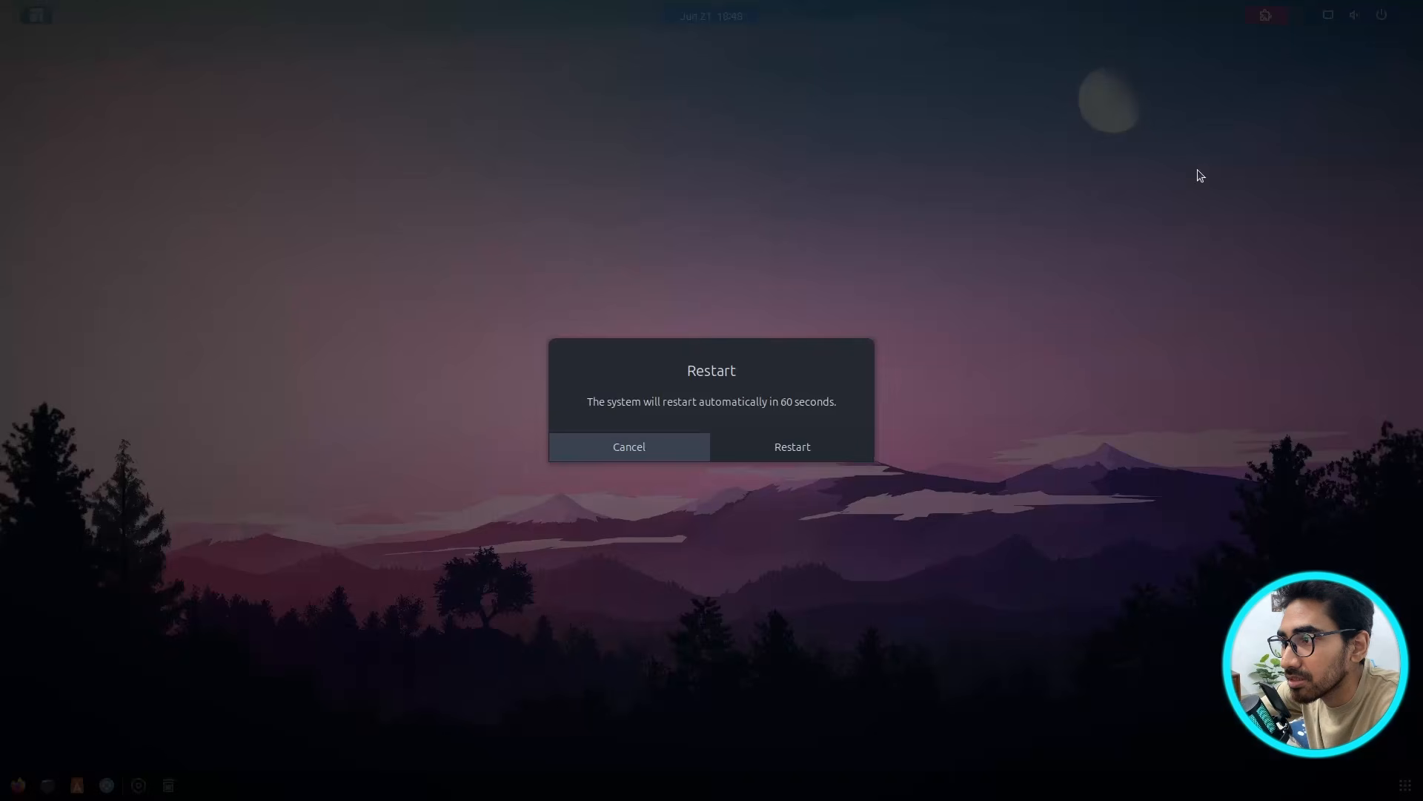
{"action": "left_click", "coordinate": [811, 446]}
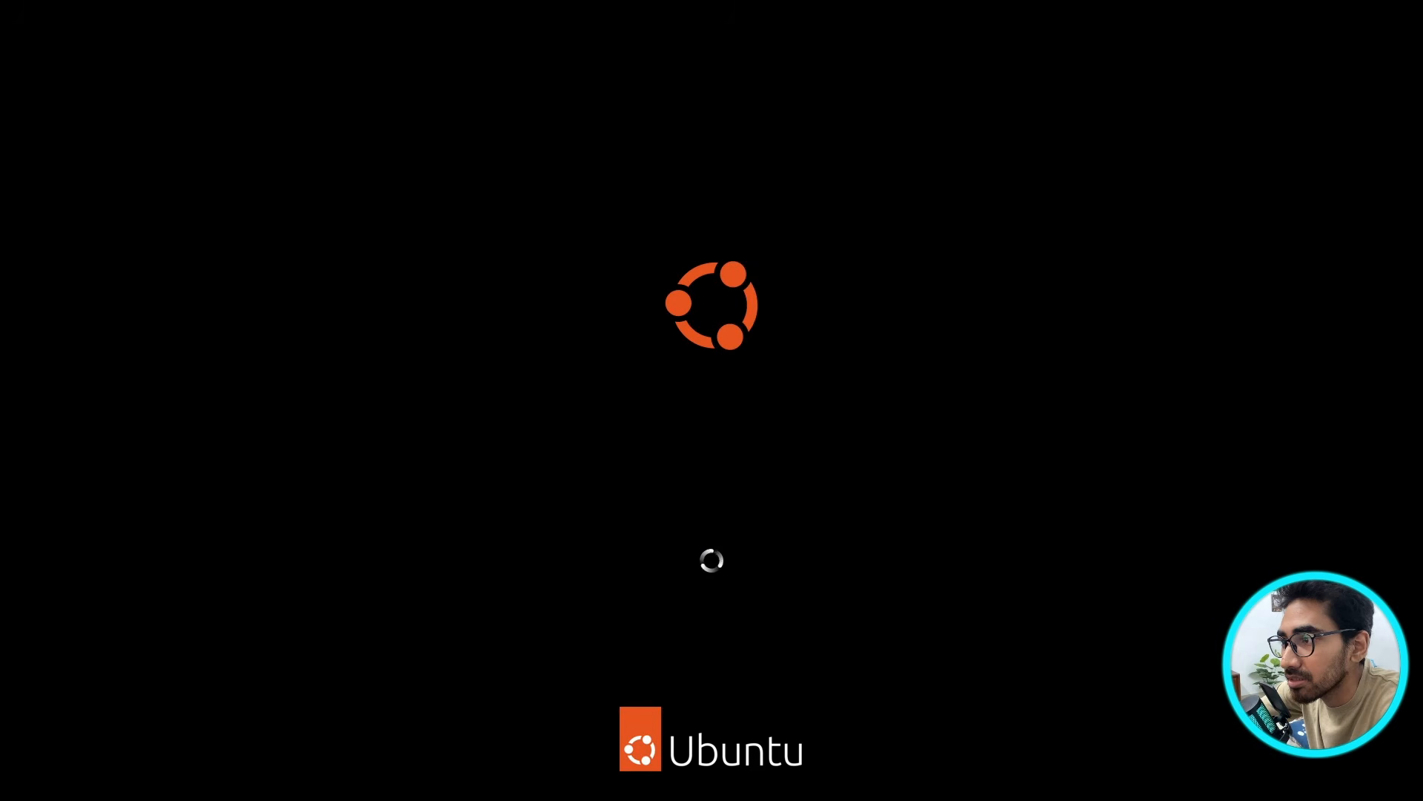